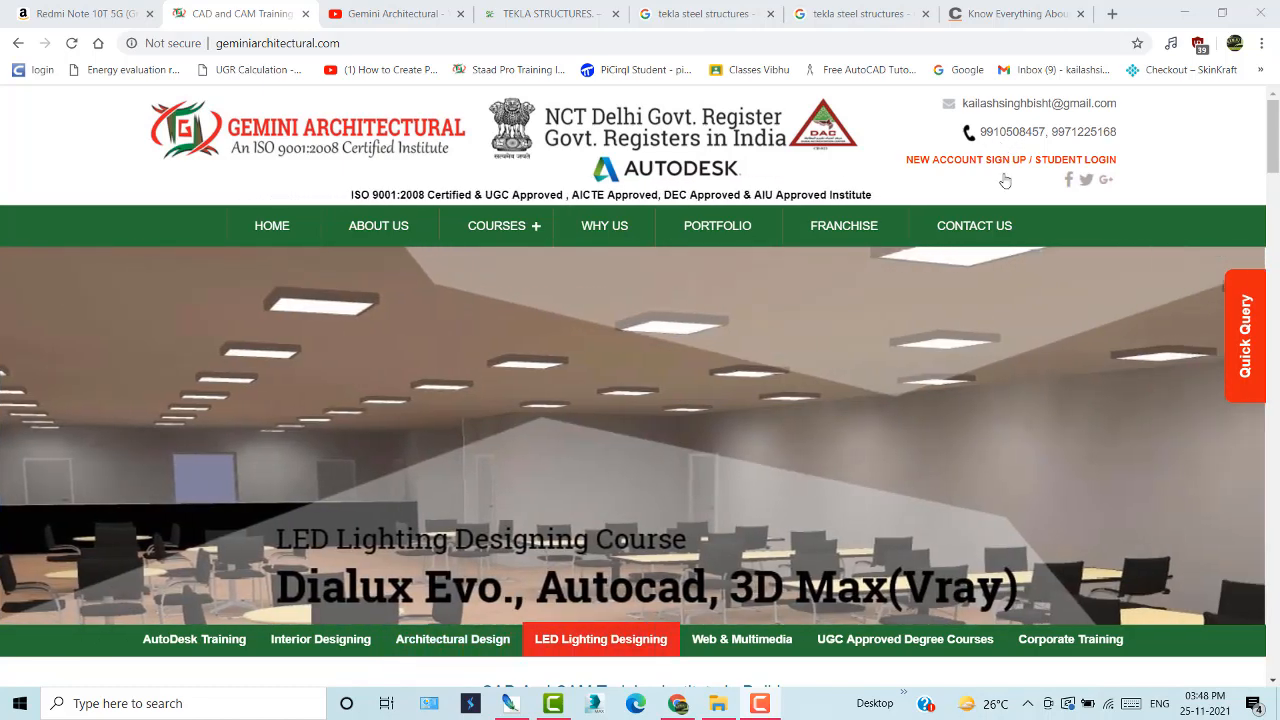
left_click(760, 704)
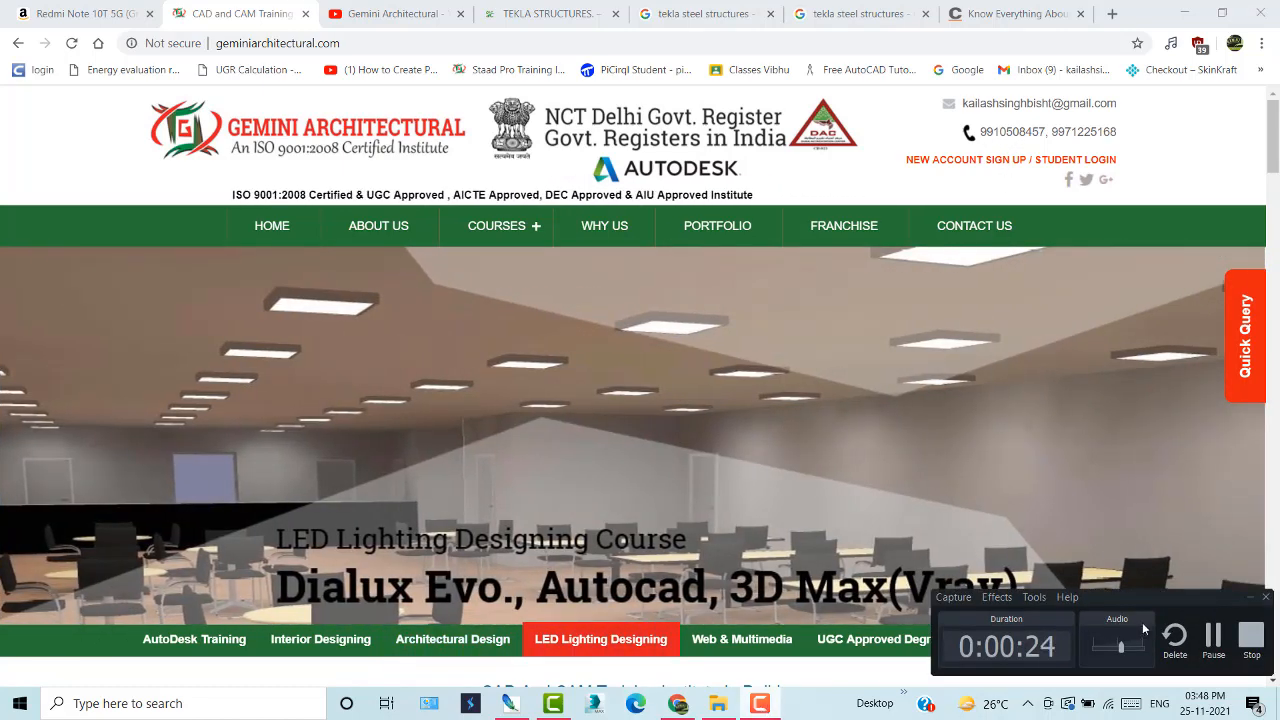
left_click(1251, 640)
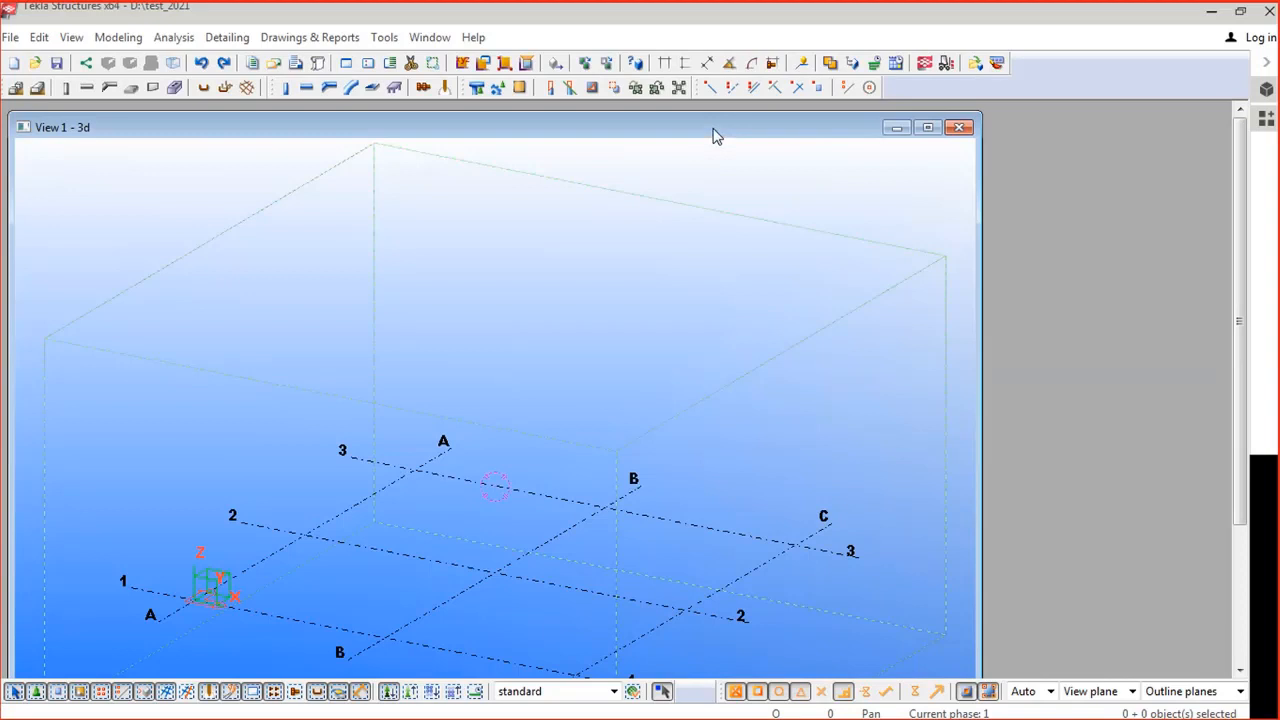
Step: Maximize the 3d model view window so the grid and work area fill the workspace
double_click(713, 128)
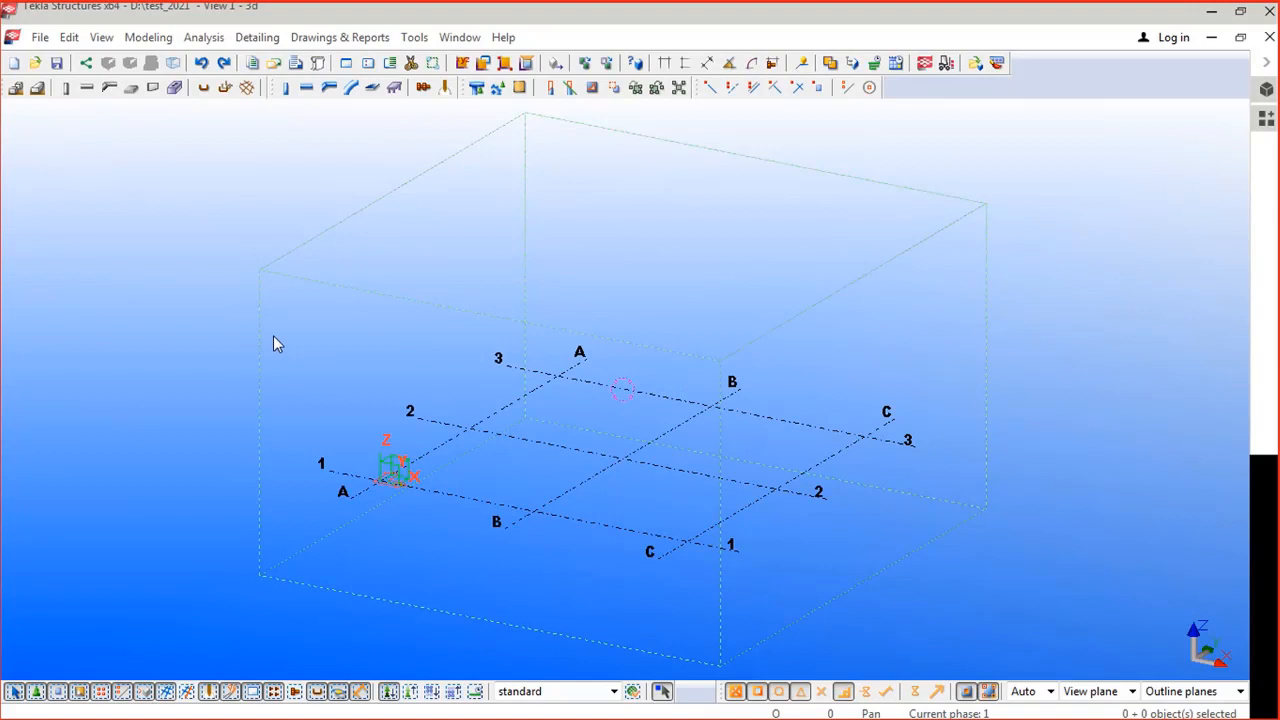
left_click(274, 388)
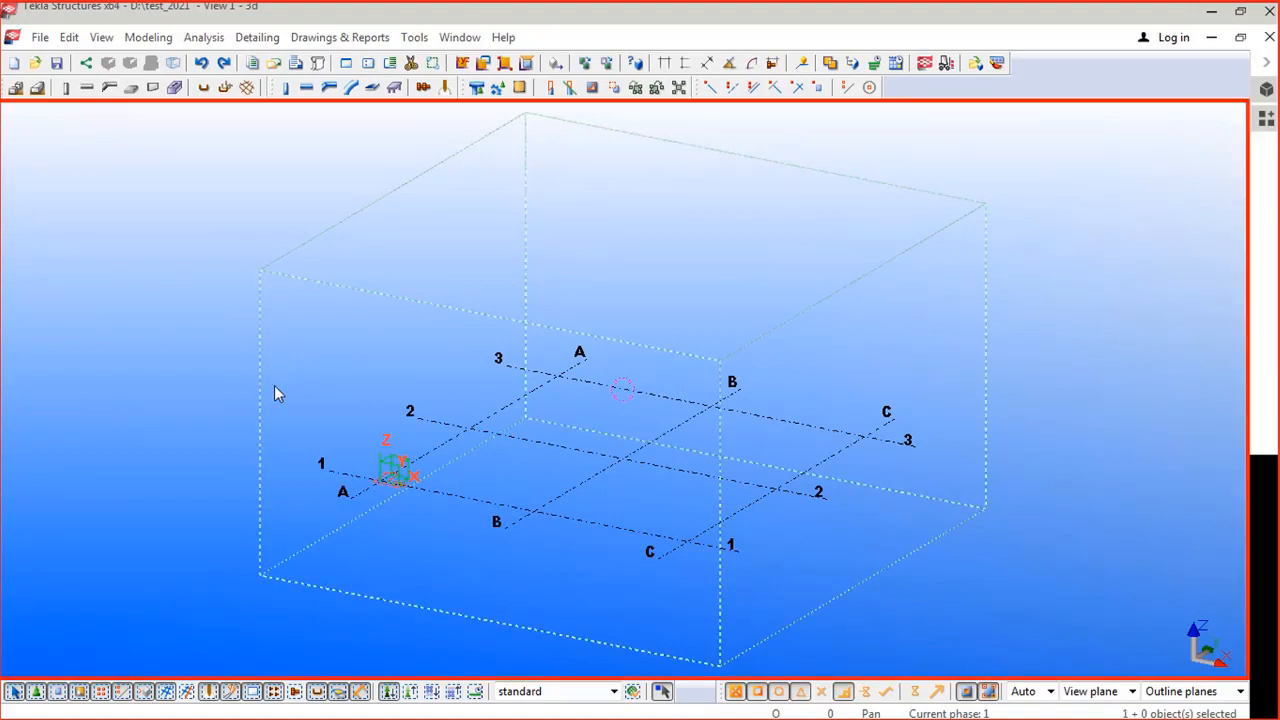
middle_click_drag(469, 431, 355, 430)
left_click(347, 383)
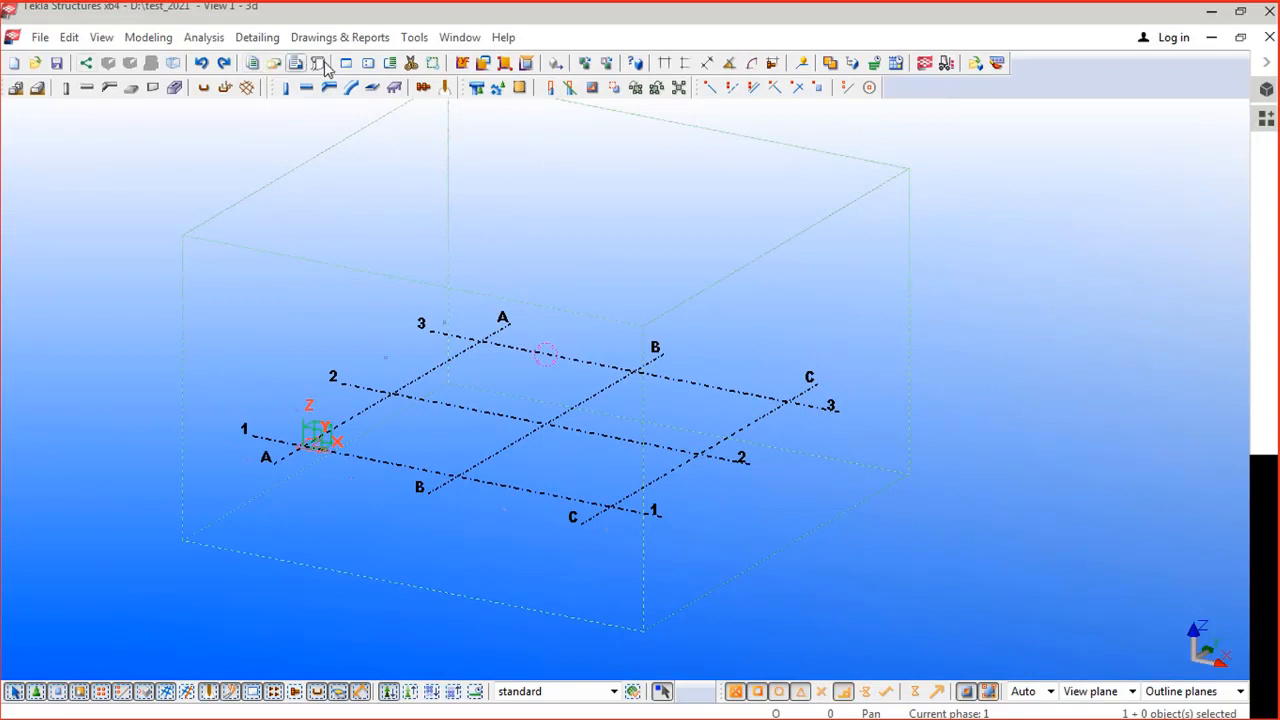
left_click(204, 311)
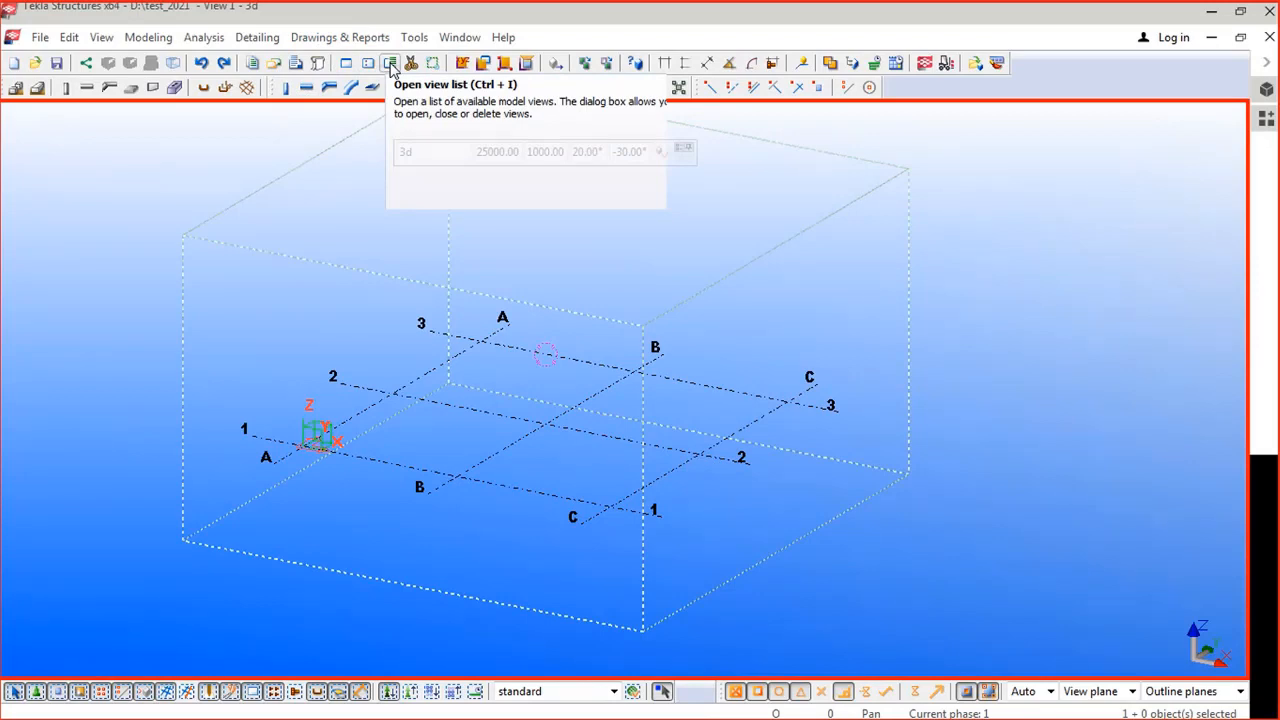
Step: Hide the 3d view through the list of model views and make it visible again
left_click(104, 38)
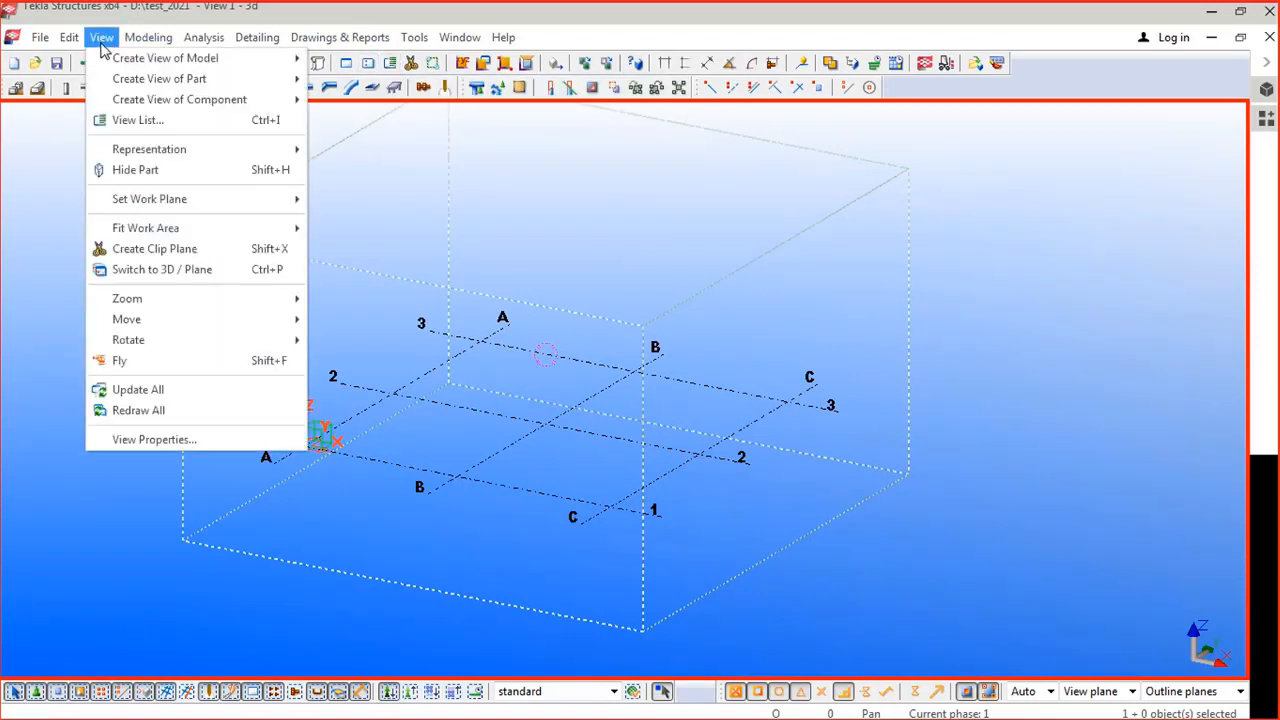
left_click(135, 120)
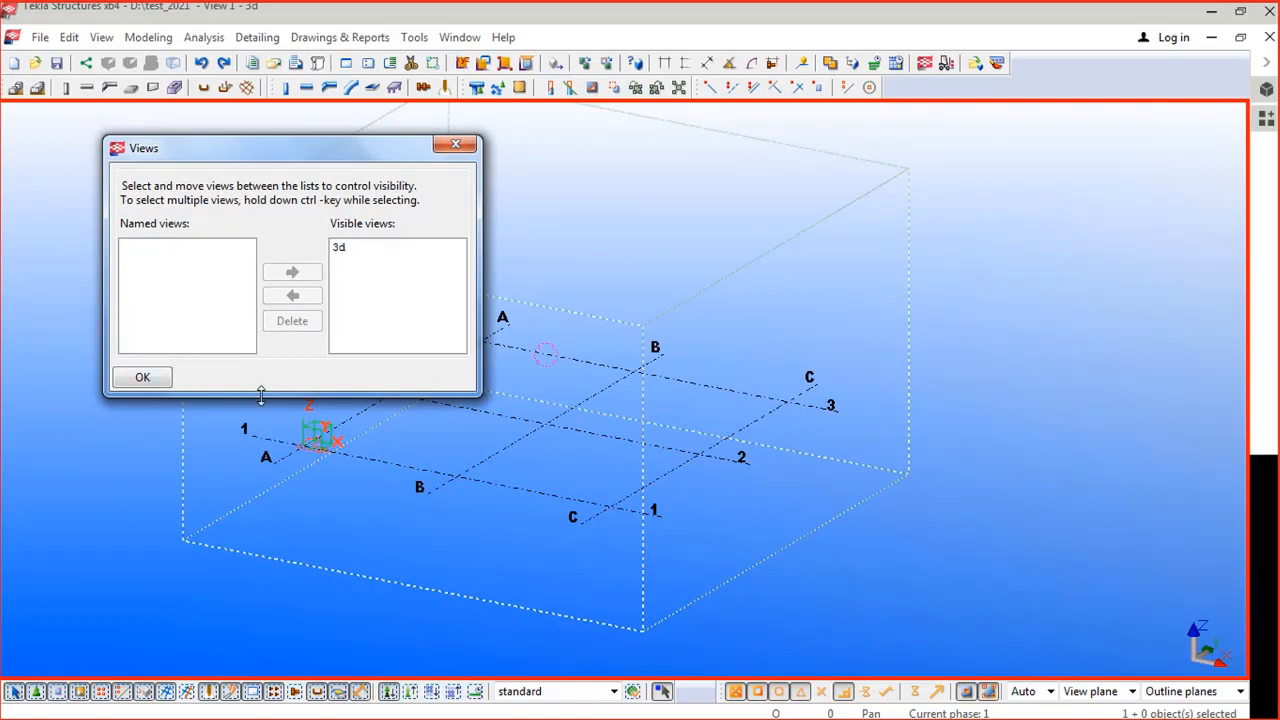
left_click_drag(260, 396, 286, 566)
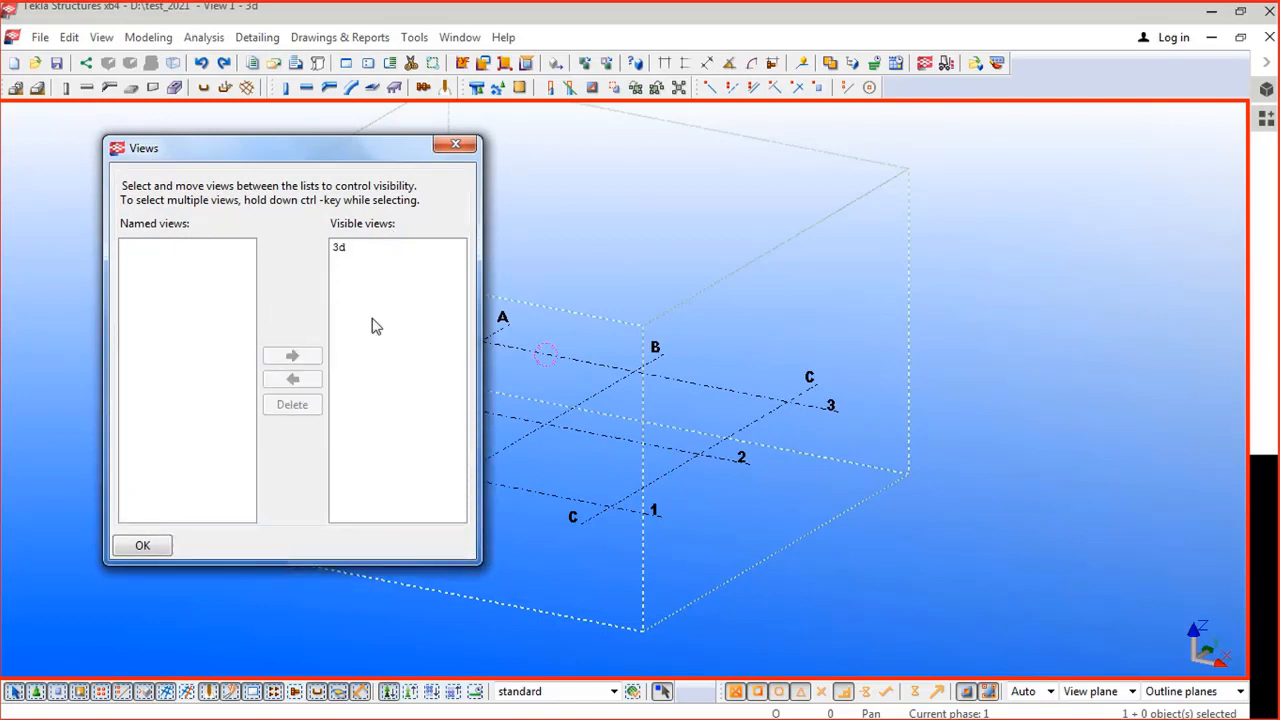
left_click(345, 258)
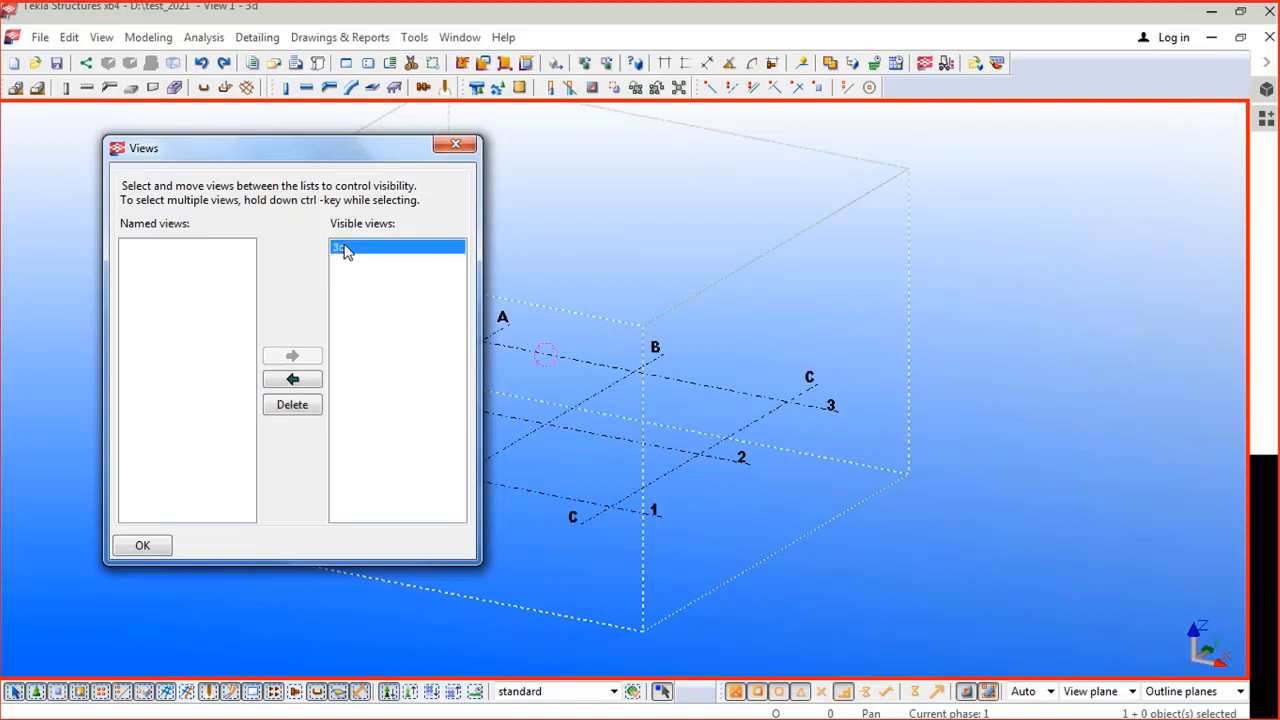
left_click(291, 380)
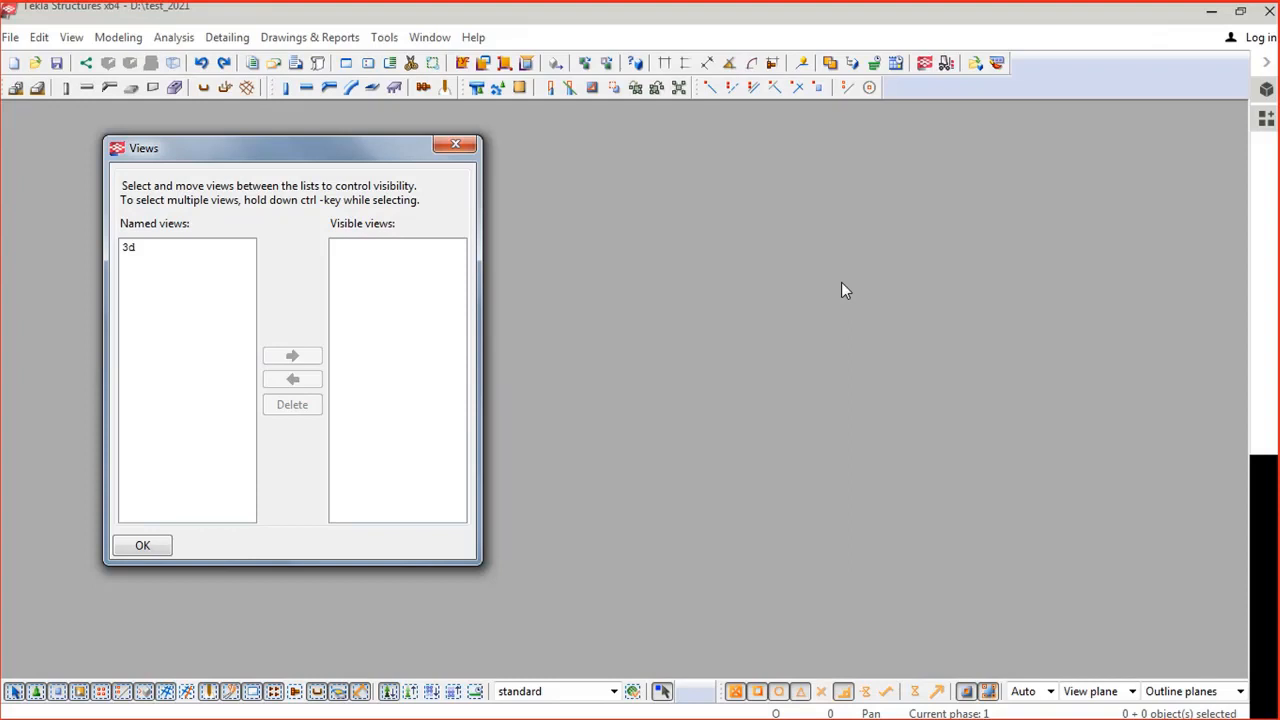
left_click(129, 247)
left_click(292, 355)
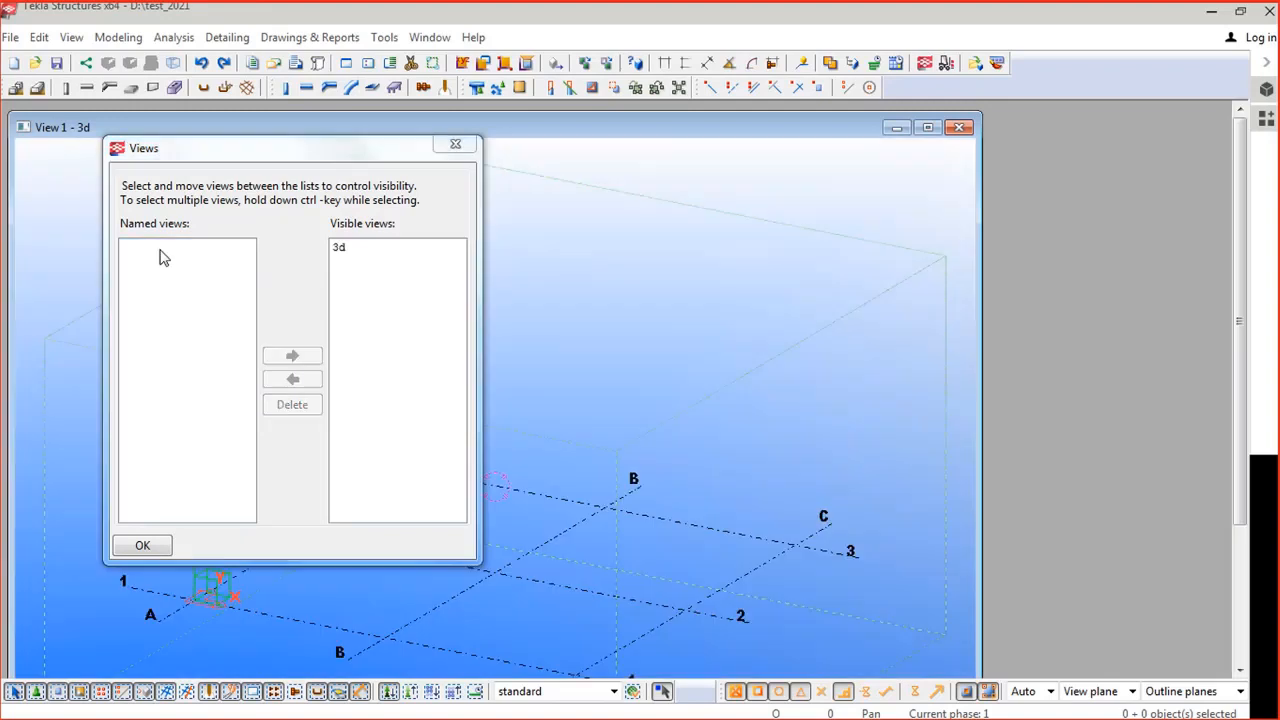
Step: Close the 3d view window and restore it from the named views in the view list
left_click(959, 127)
left_click(164, 258)
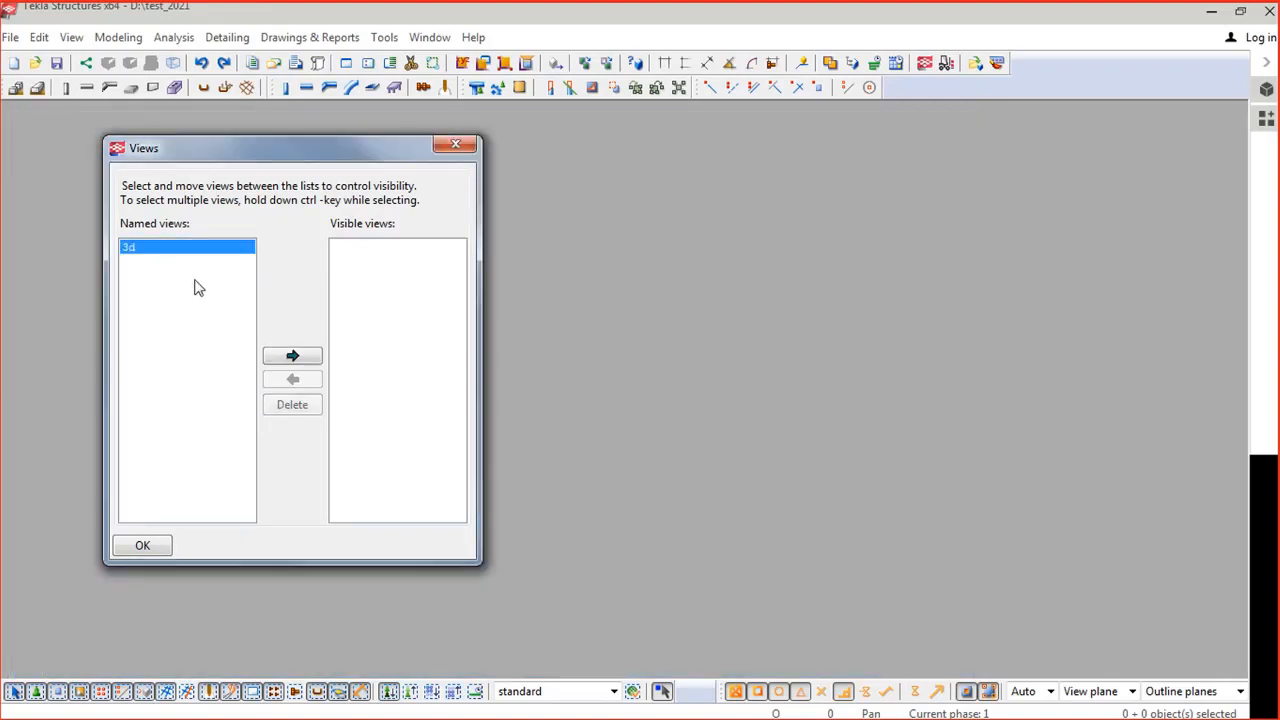
left_click(305, 356)
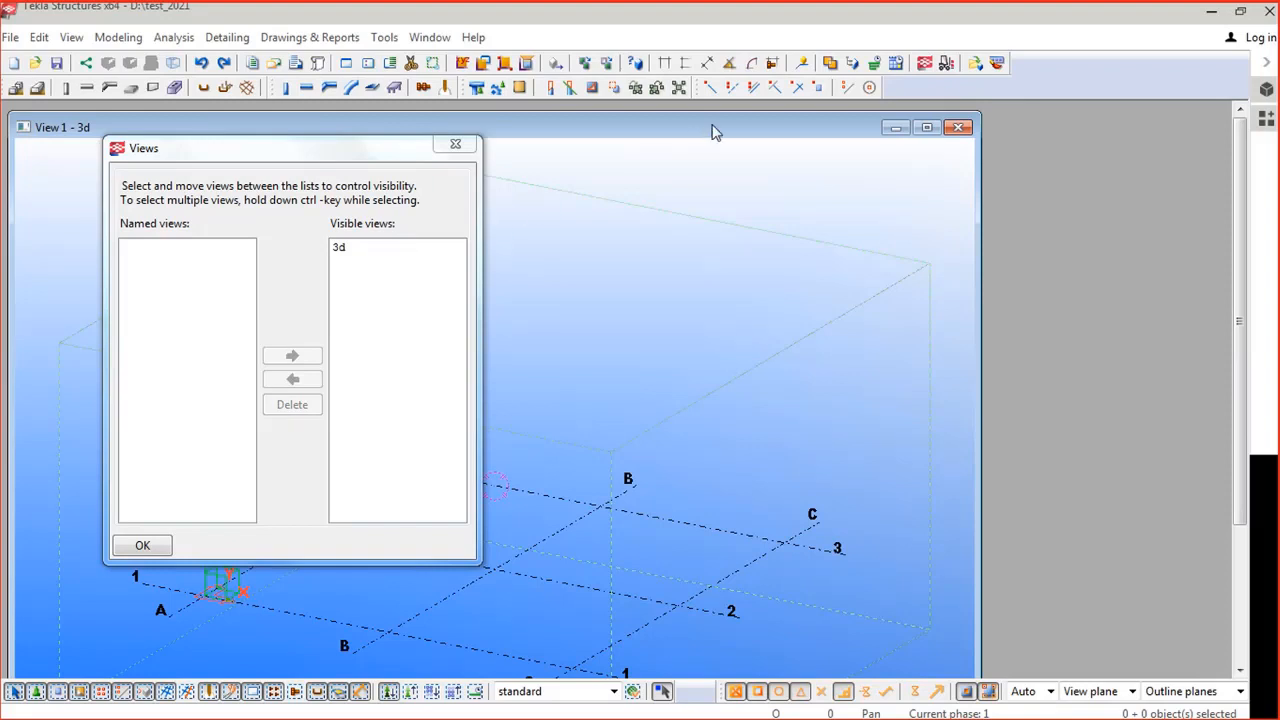
left_click(471, 150)
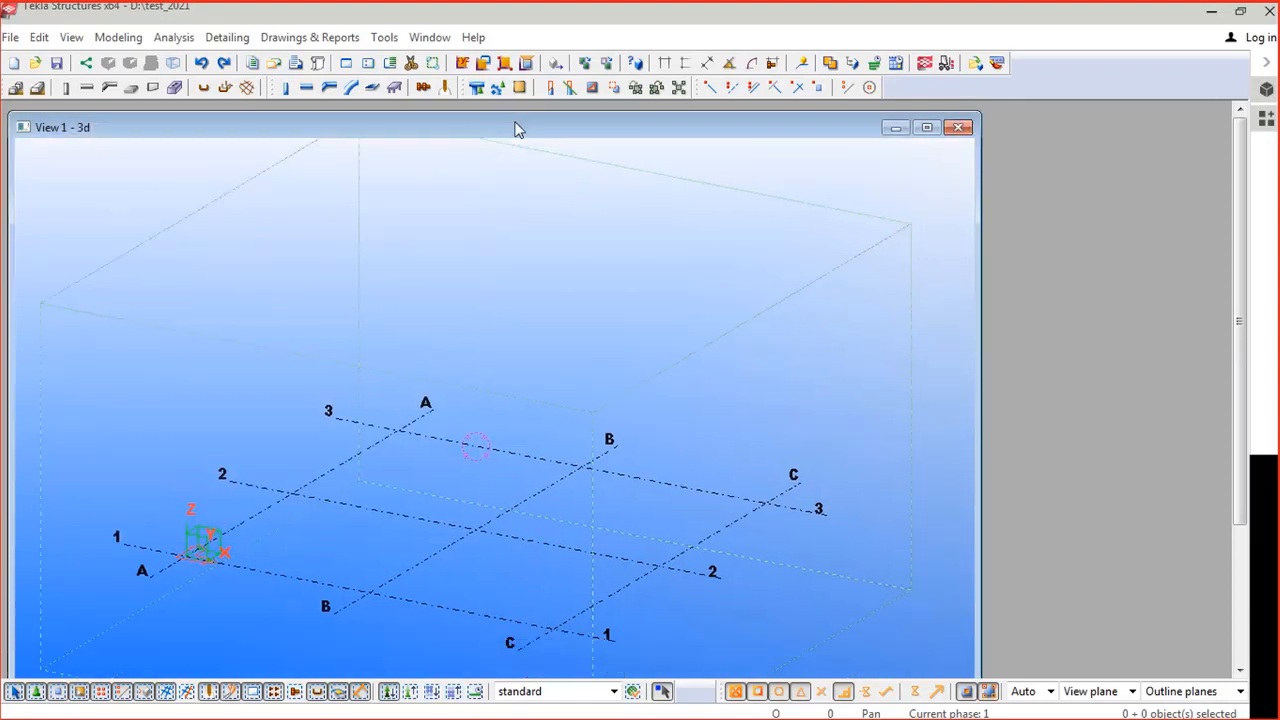
Step: Maximize the restored 3d view window and make it the active view
double_click(514, 126)
middle_click_drag(393, 436, 348, 376)
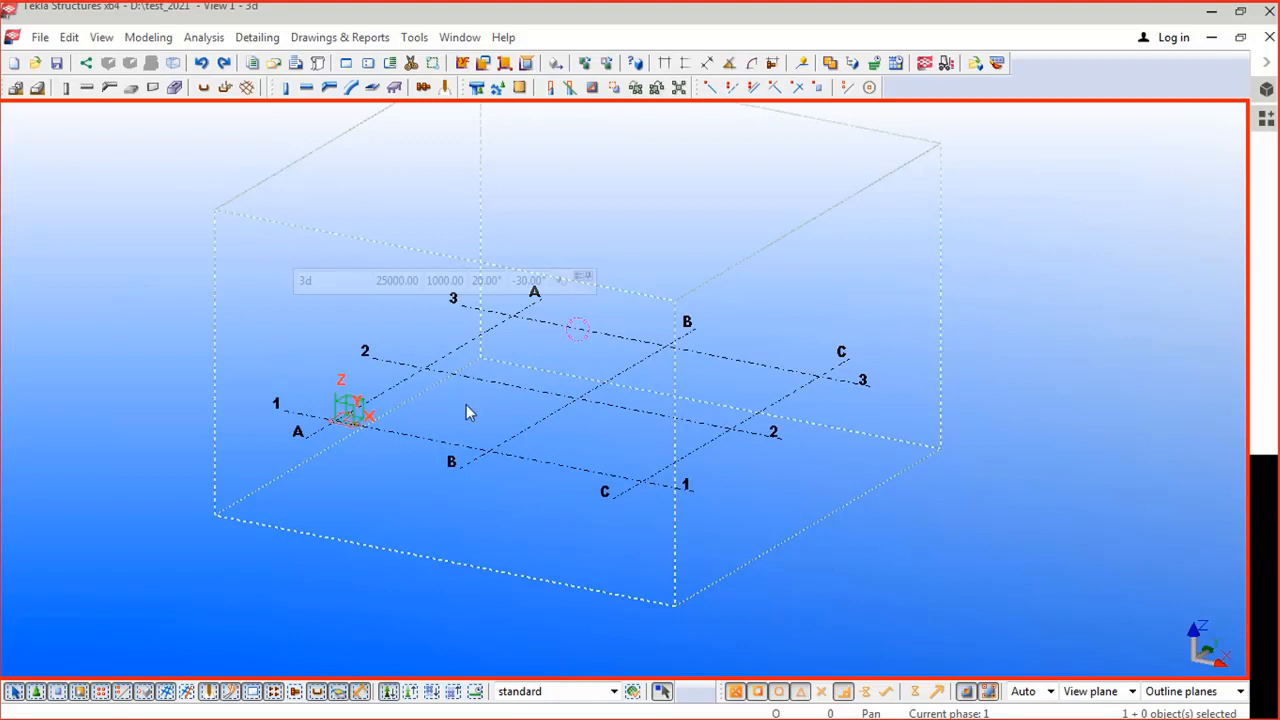
left_click(422, 370)
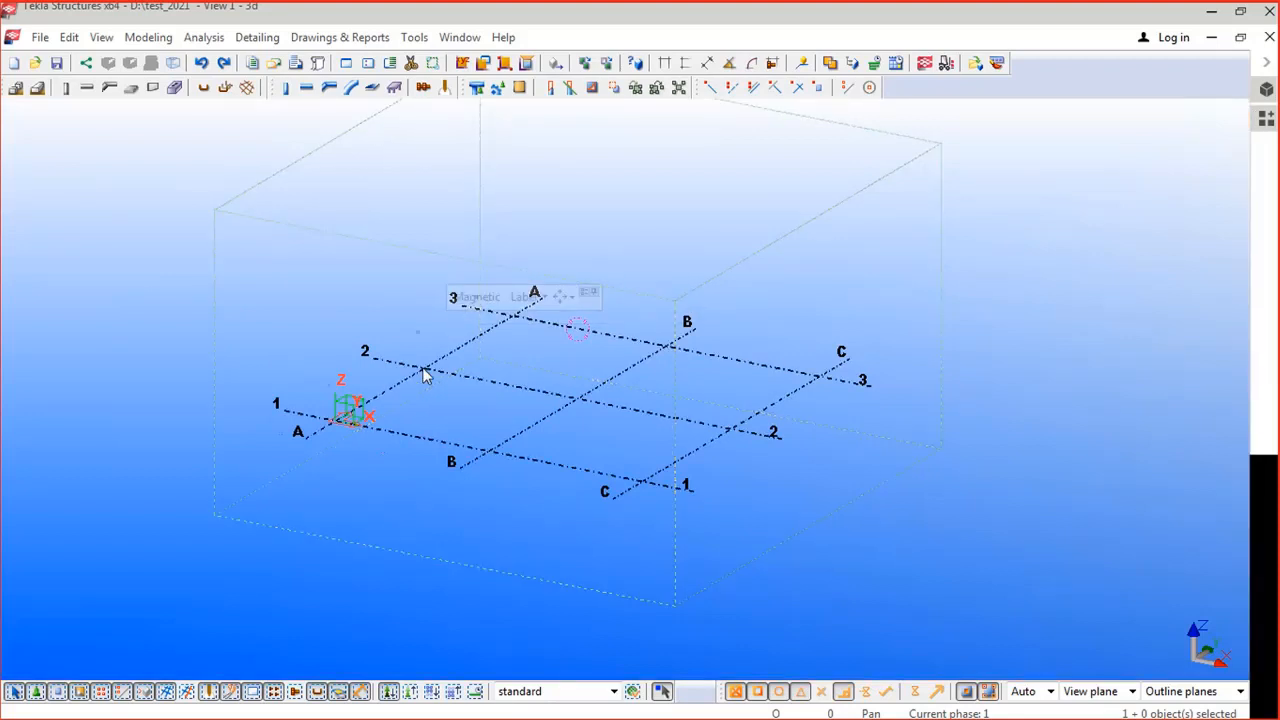
left_click(991, 334)
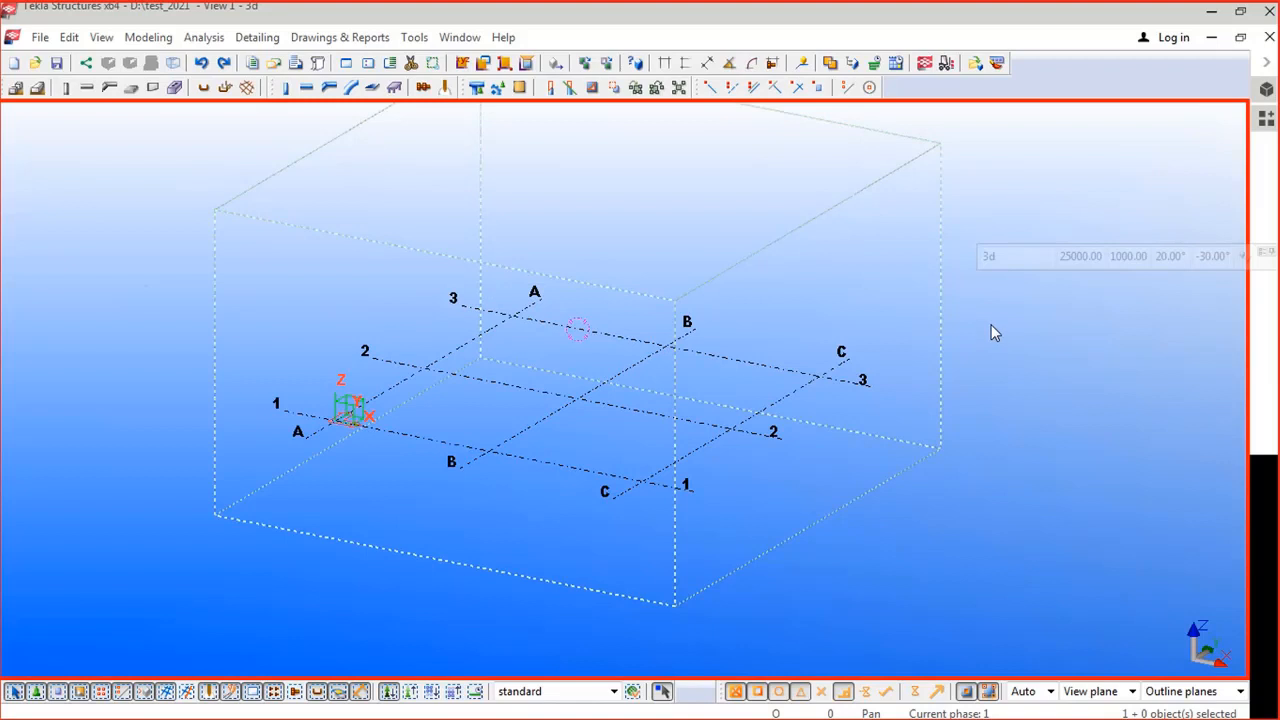
Step: Toggle the model view between 3D and plane, finishing in the plane view of the grid
key("ctrl+p")
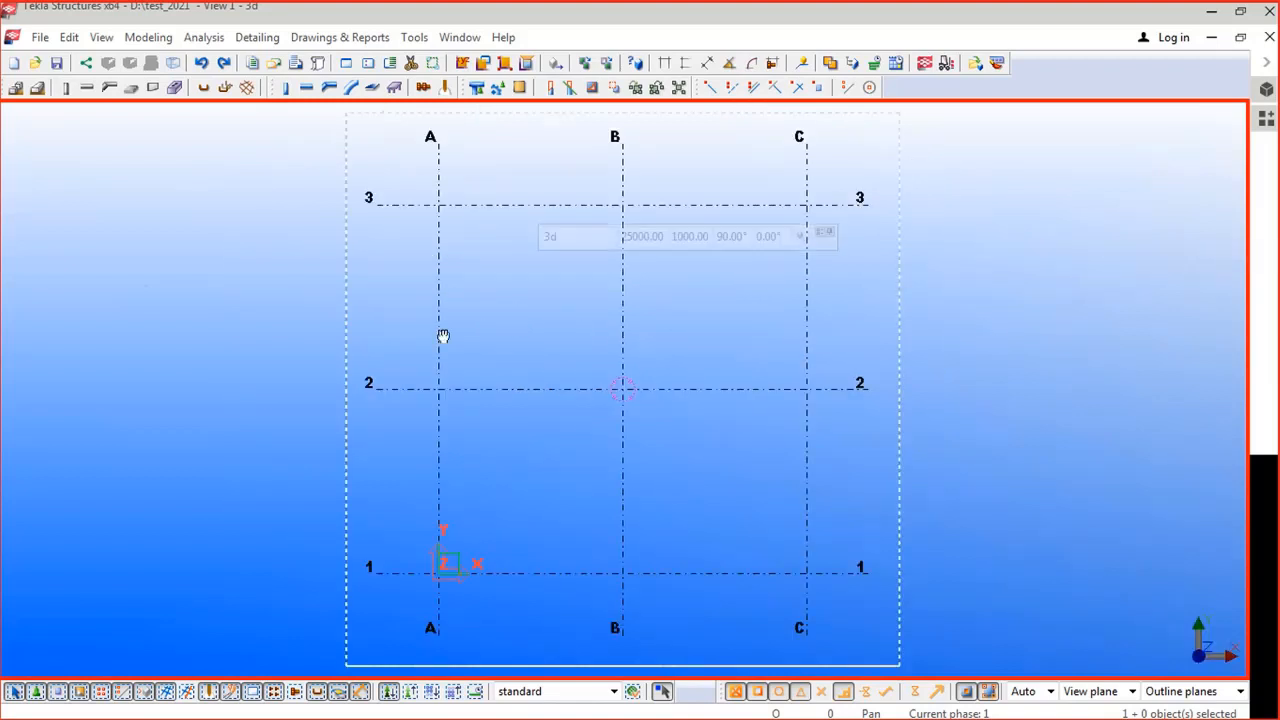
middle_click_drag(443, 336, 382, 350)
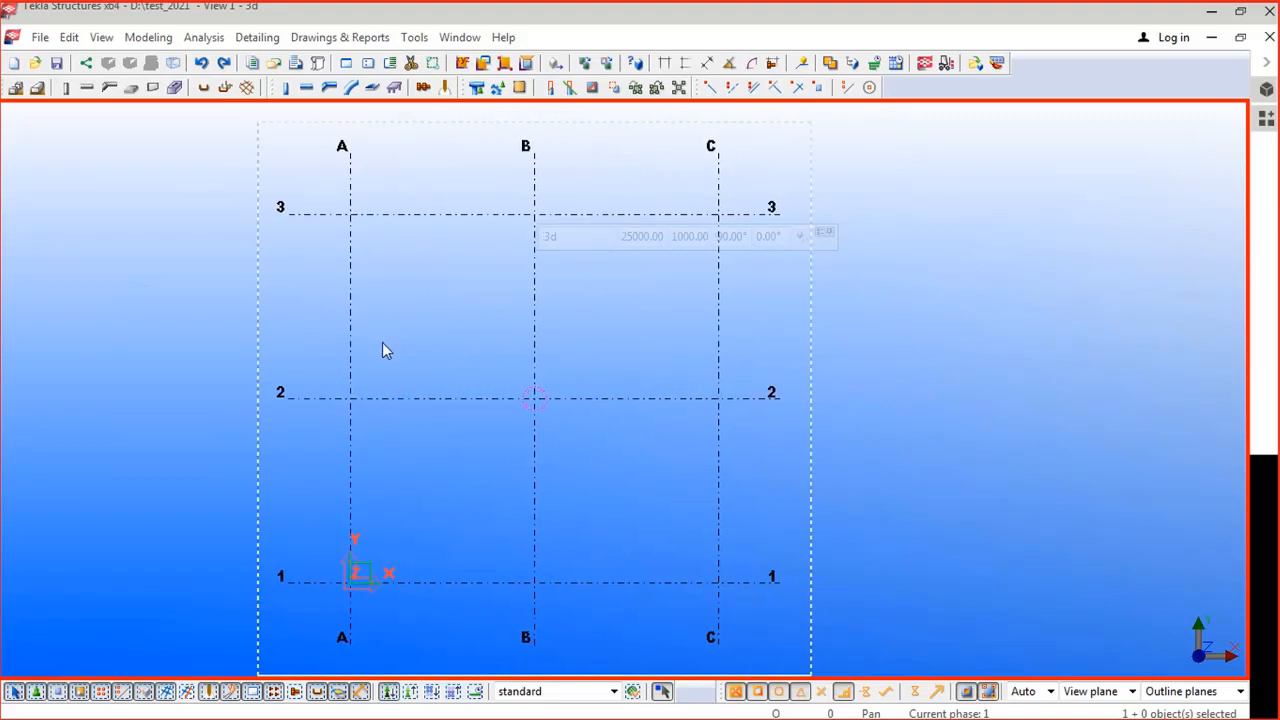
key("ctrl+p")
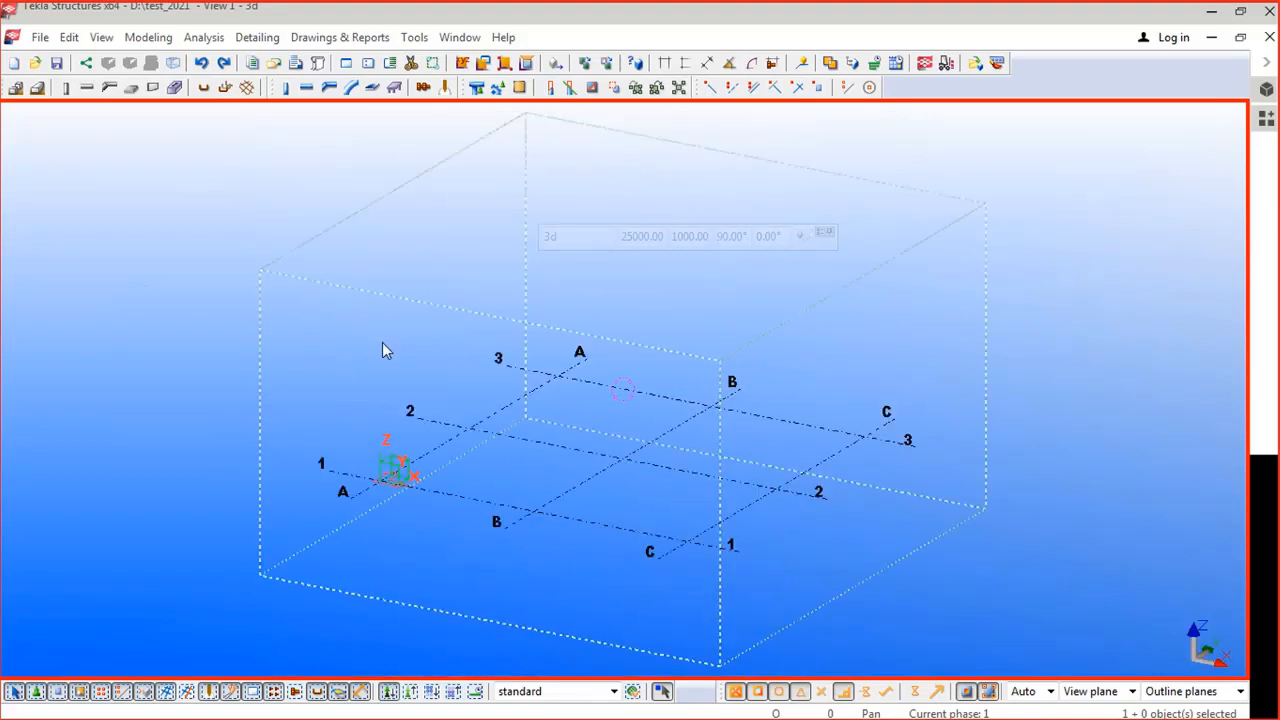
scroll(385, 350, "down", 1)
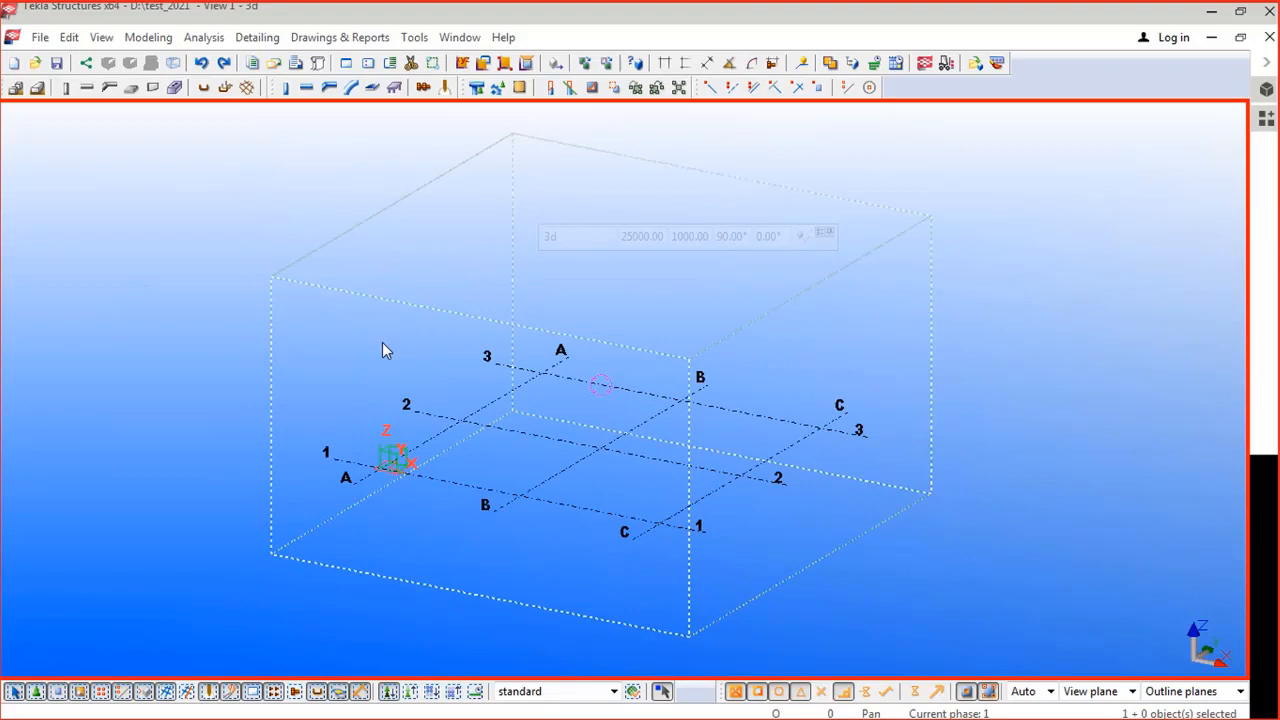
key("ctrl+p")
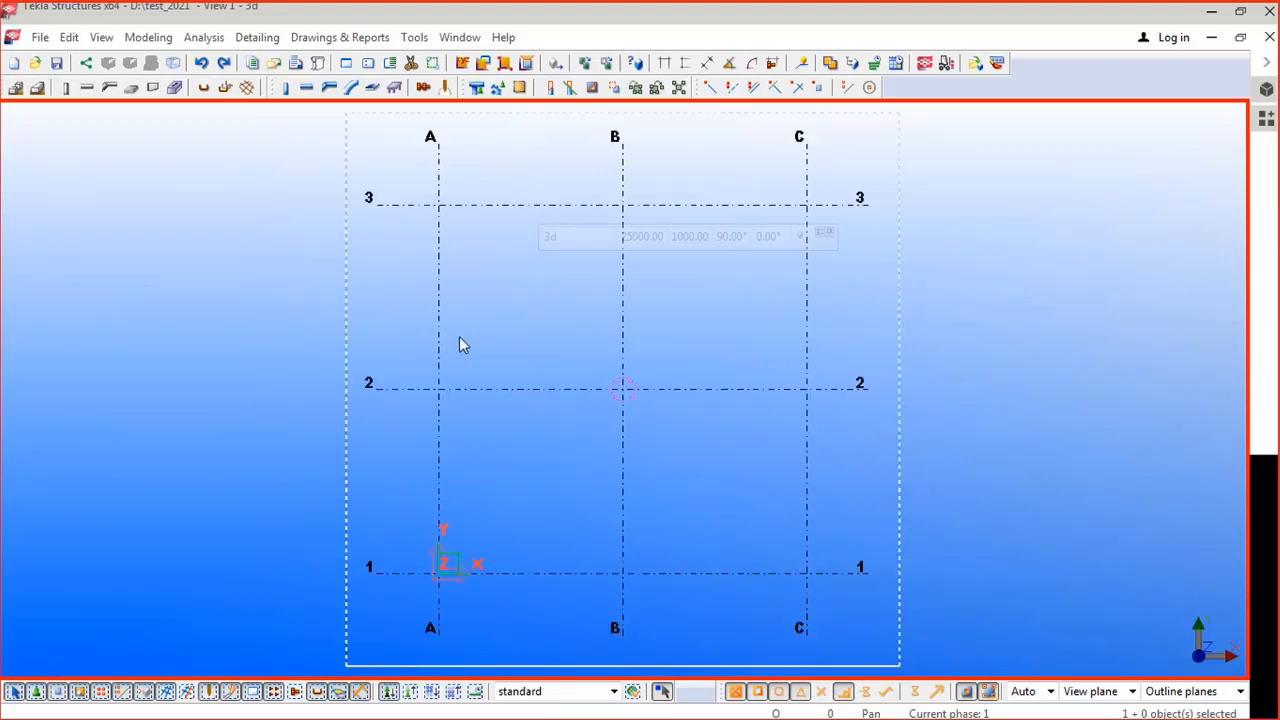
middle_click_drag(506, 337, 449, 343)
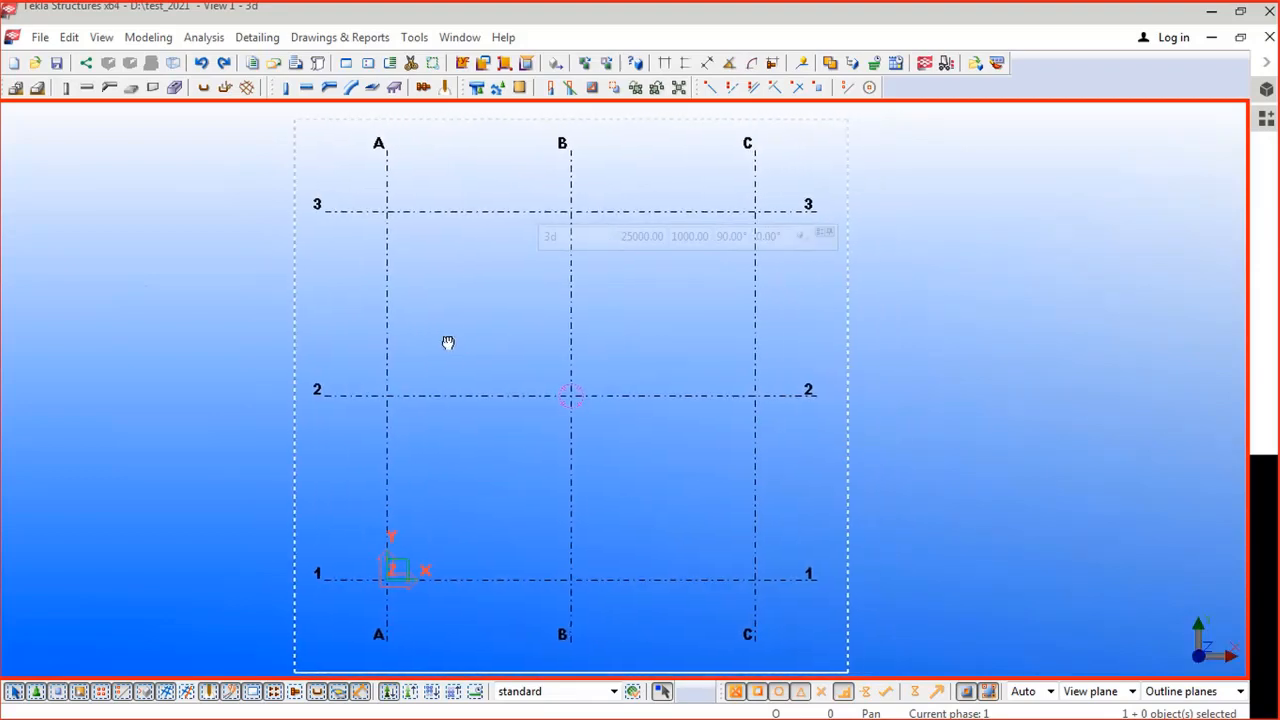
Step: Open the properties of the model grid and place the dialog beside the grid plan
double_click(386, 307)
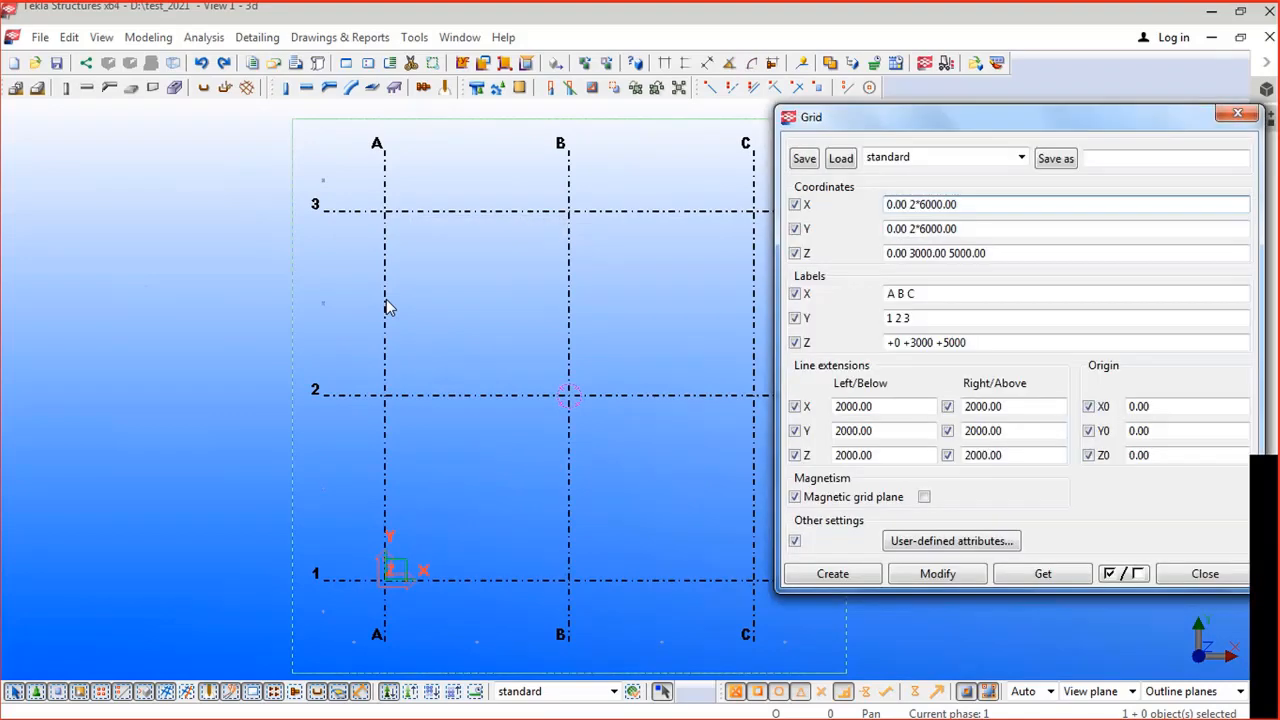
left_click(1238, 114)
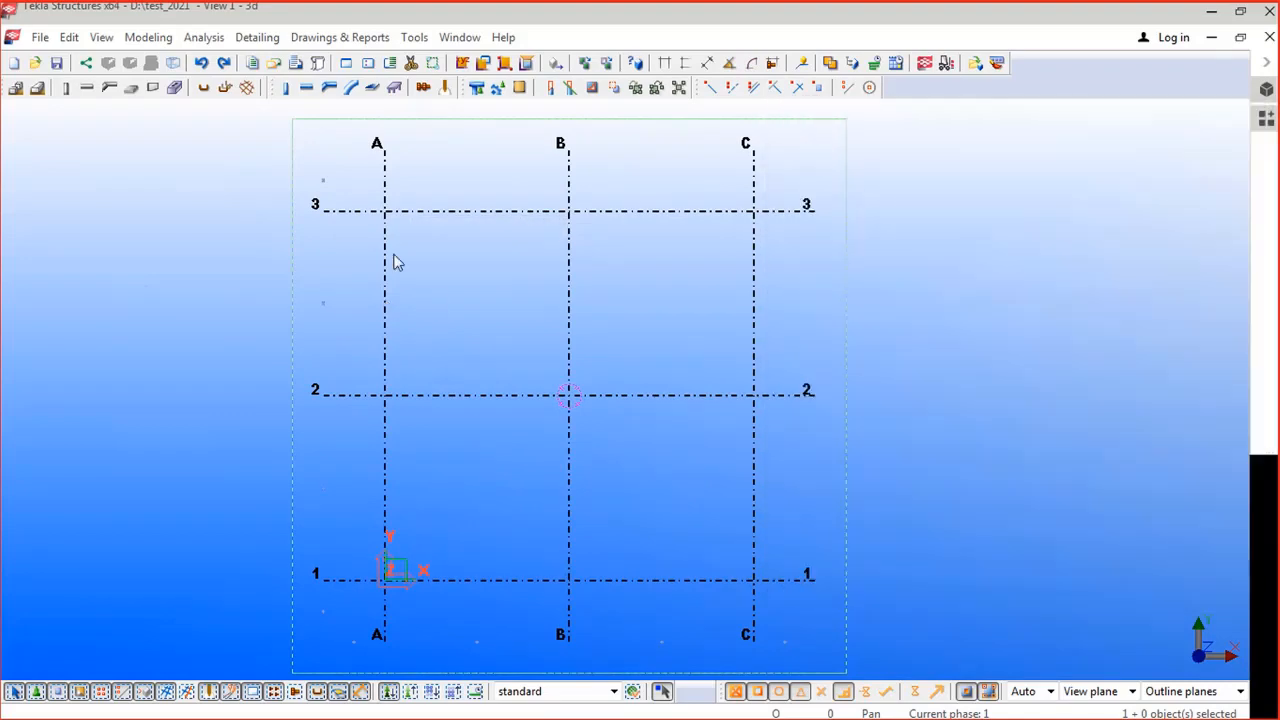
double_click(410, 213)
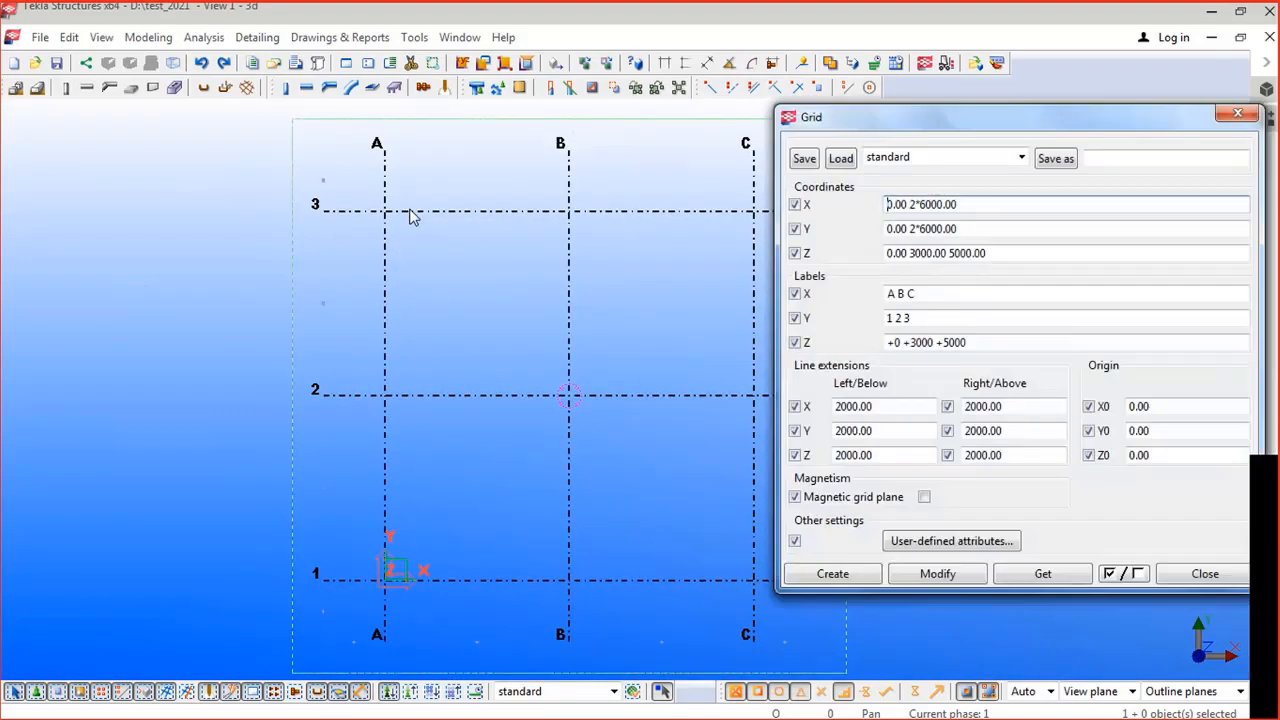
middle_click_drag(597, 231, 451, 234)
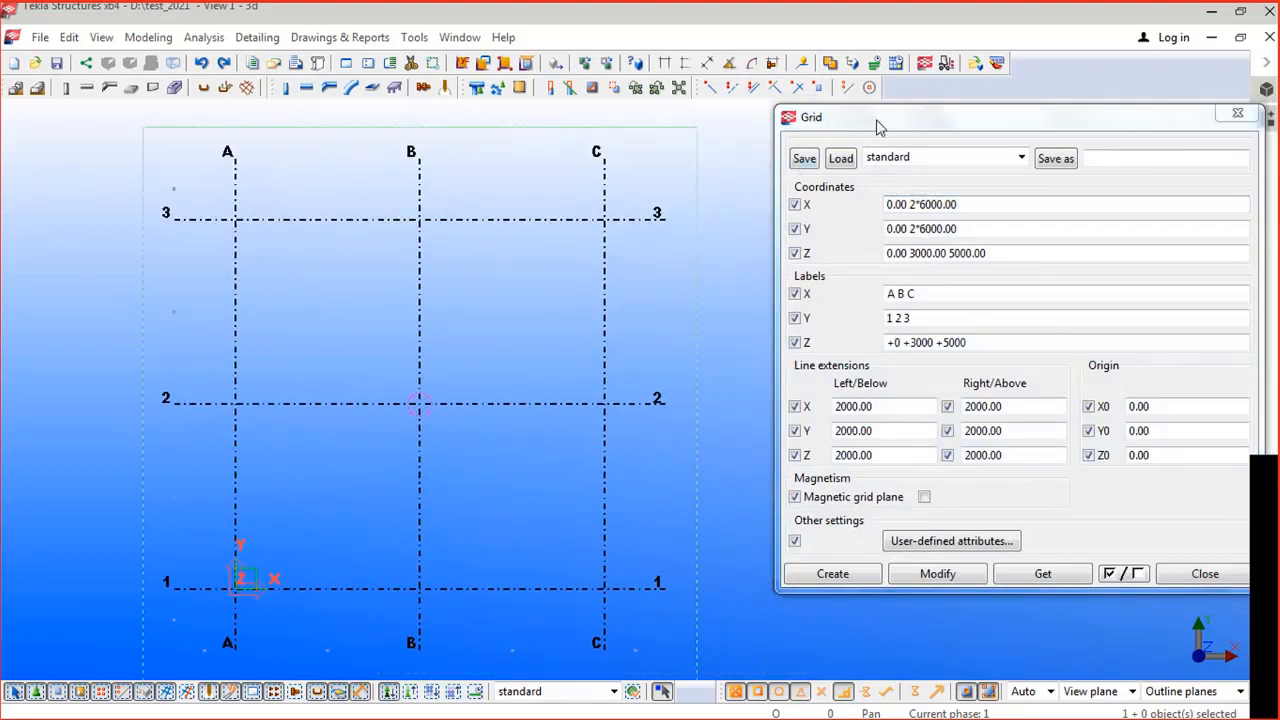
left_click_drag(877, 126, 754, 143)
middle_click_drag(389, 291, 320, 284)
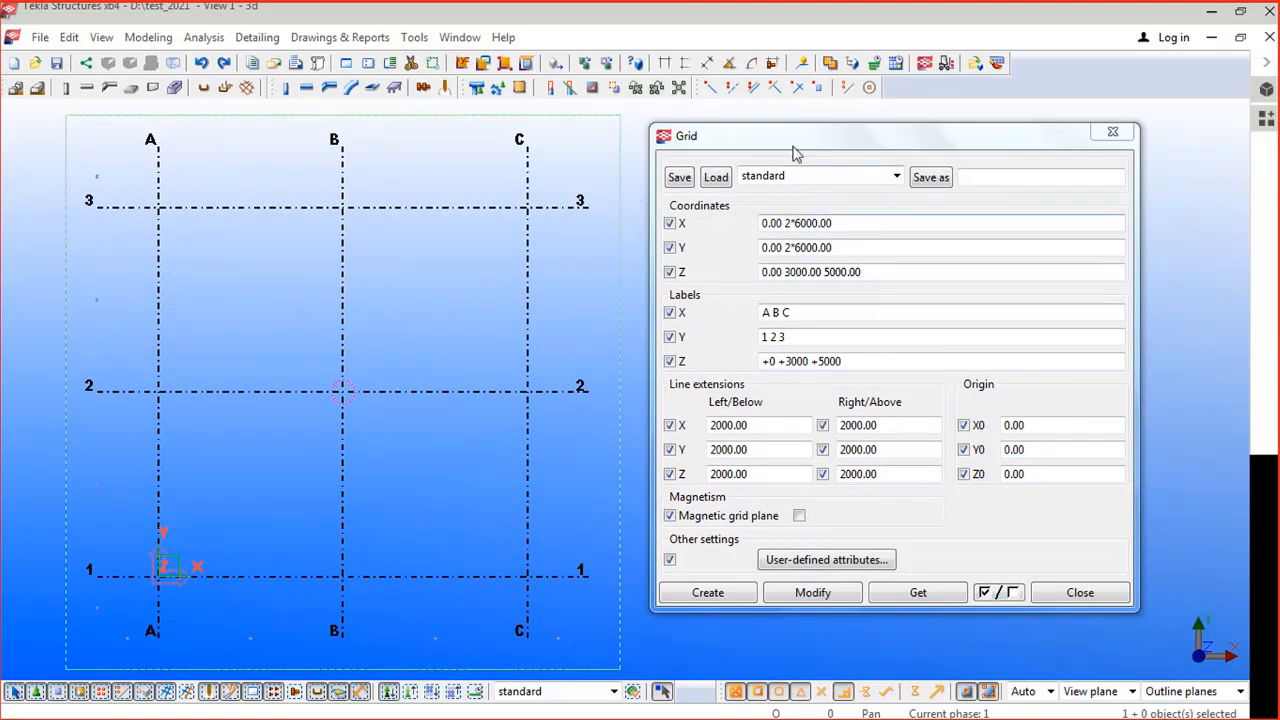
left_click_drag(790, 145, 770, 141)
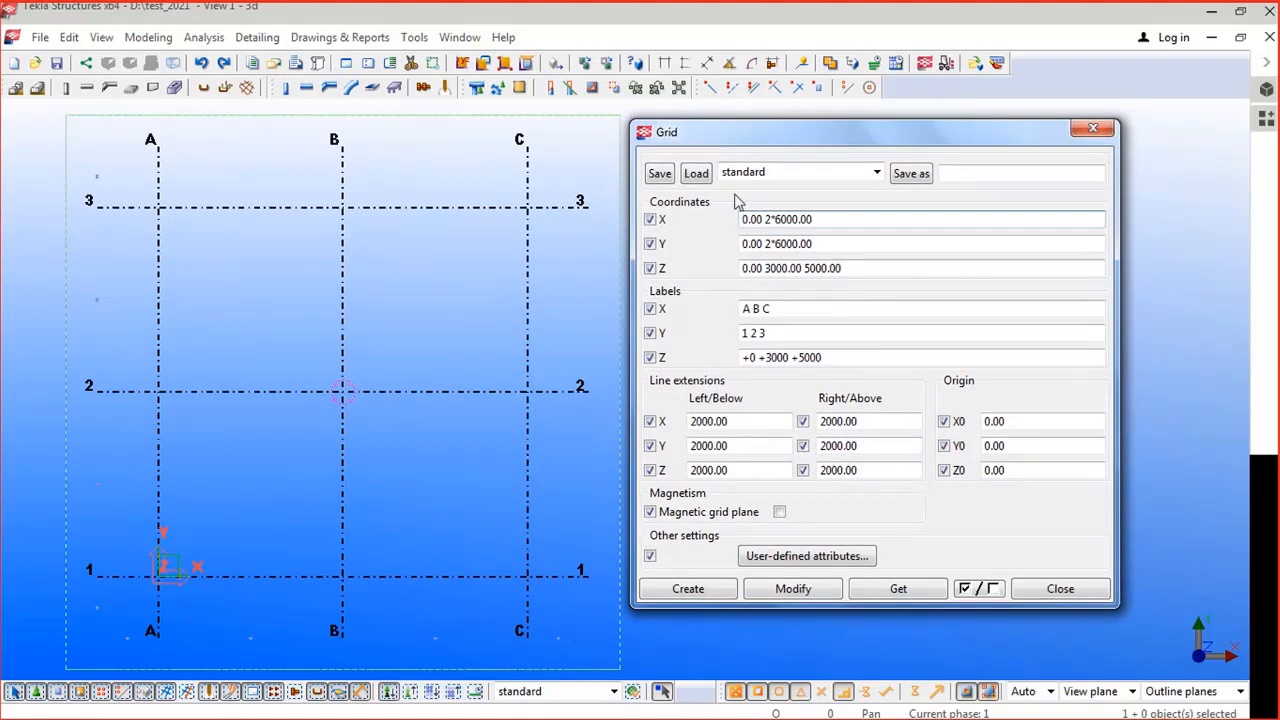
Step: Set the grid's X coordinates to 0.00 5000 8000 and apply the modification to the grid
left_click_drag(863, 217, 723, 224)
left_click_drag(848, 245, 736, 238)
left_click_drag(851, 223, 729, 230)
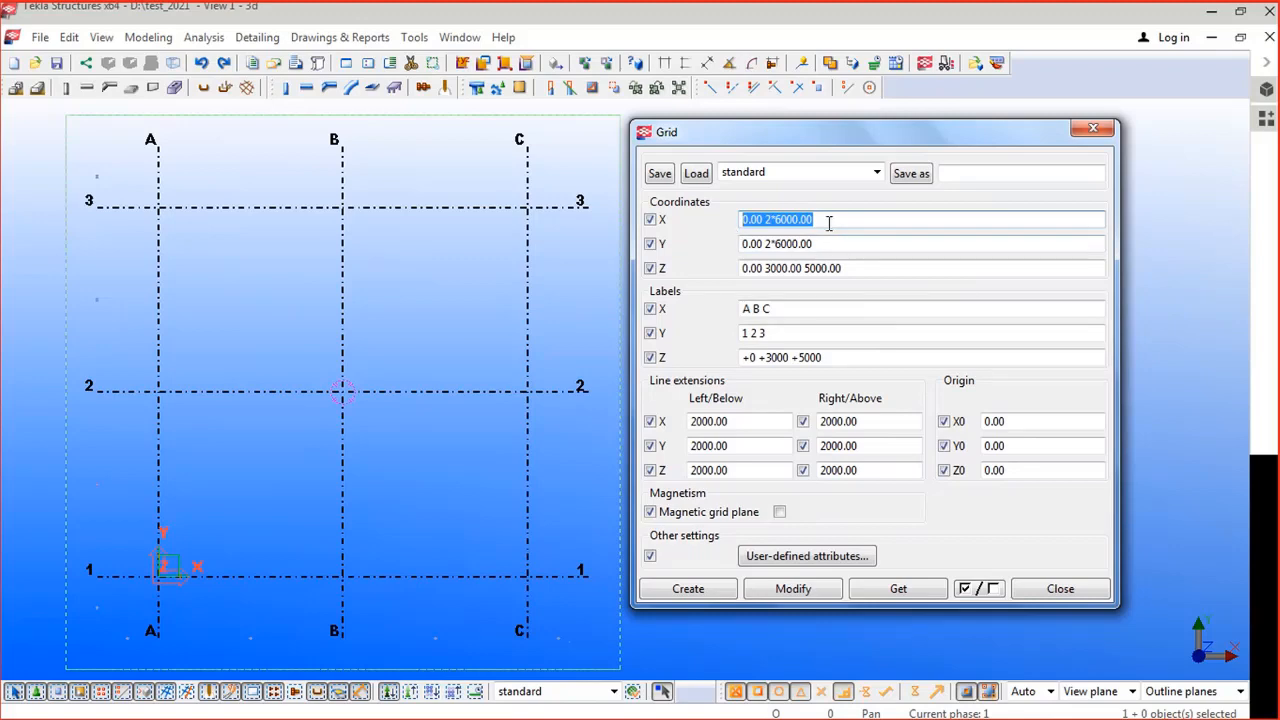
left_click(763, 222)
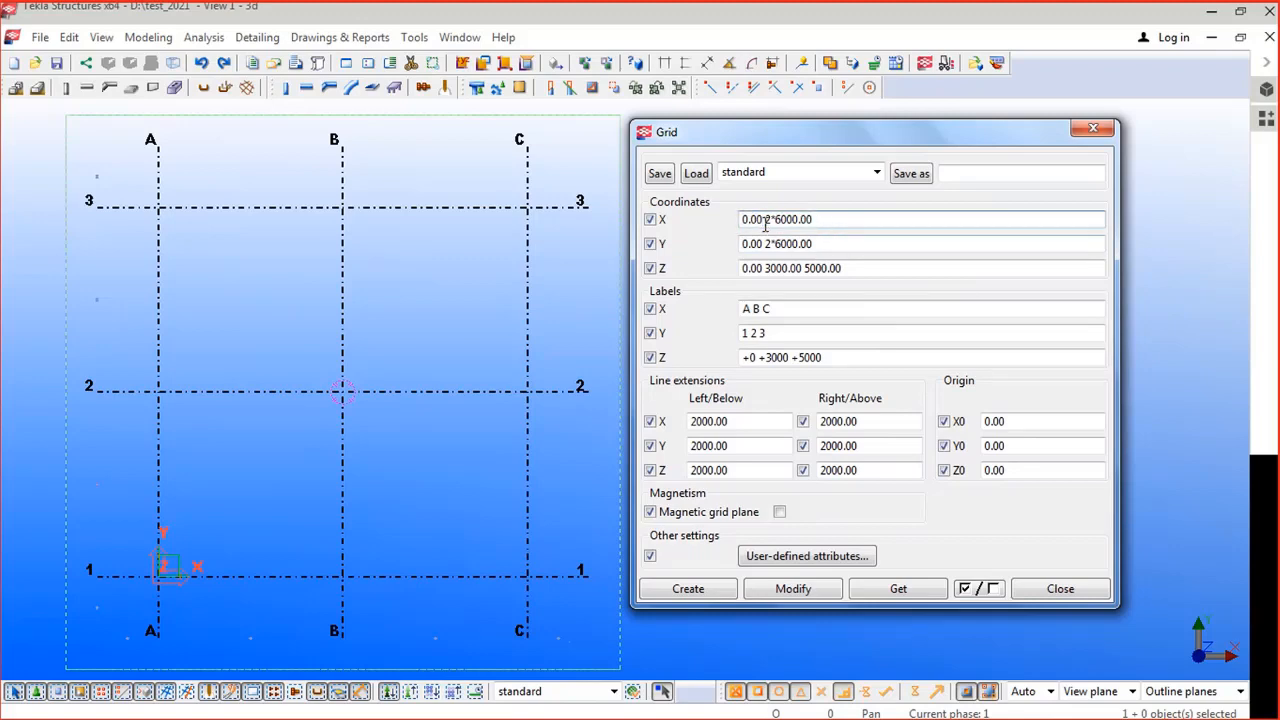
mouse_move(765, 222)
left_mouse_down()
mouse_move(845, 216)
mouse_move(768, 222)
left_mouse_up()
left_click(829, 219)
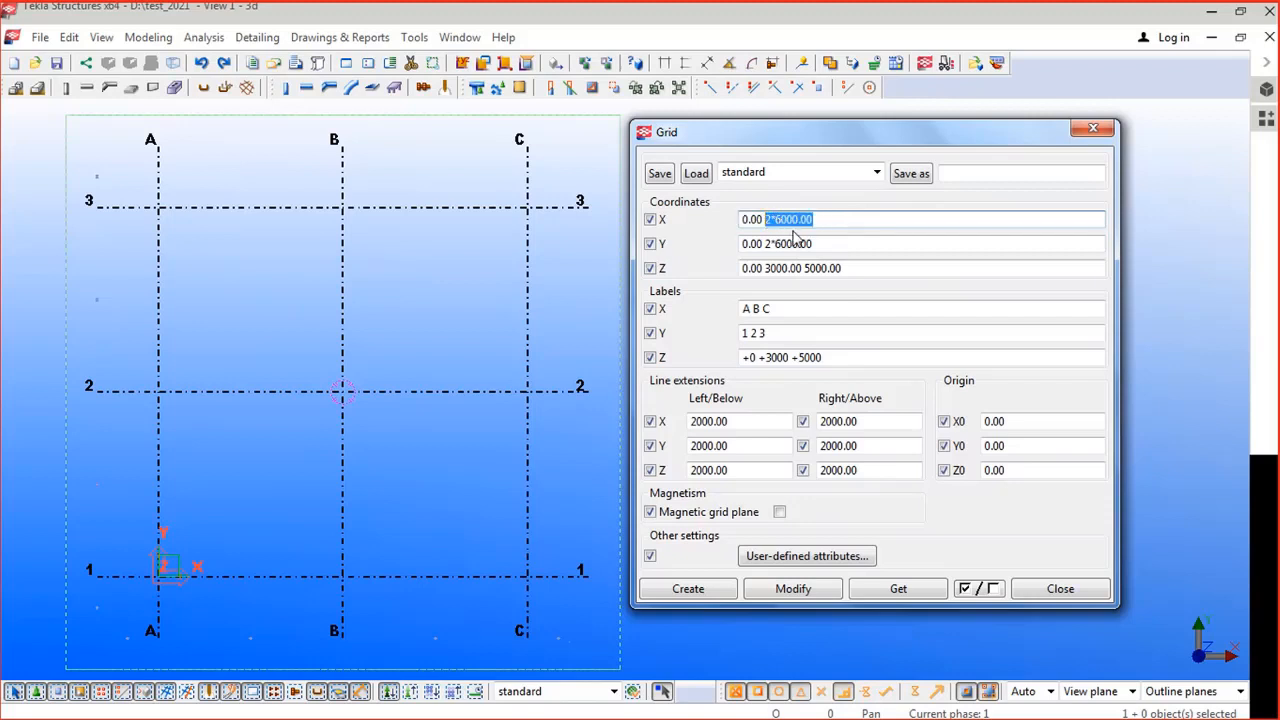
type("5000")
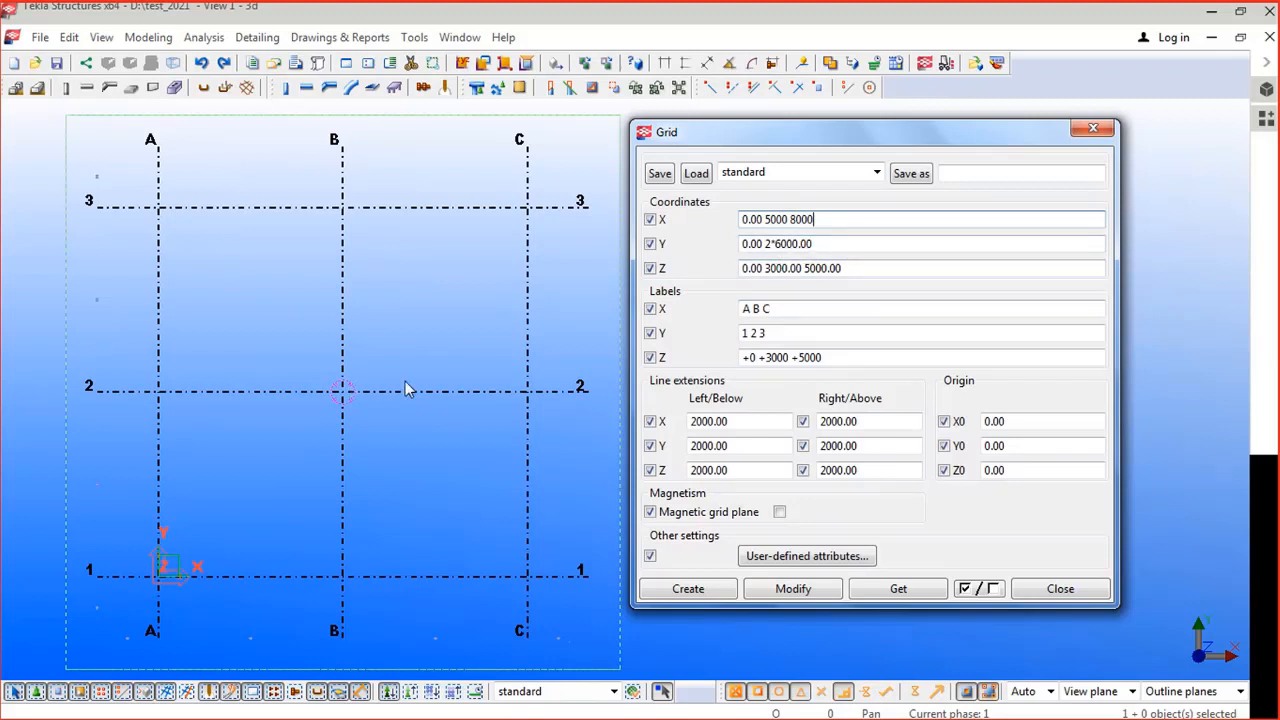
left_click(795, 588)
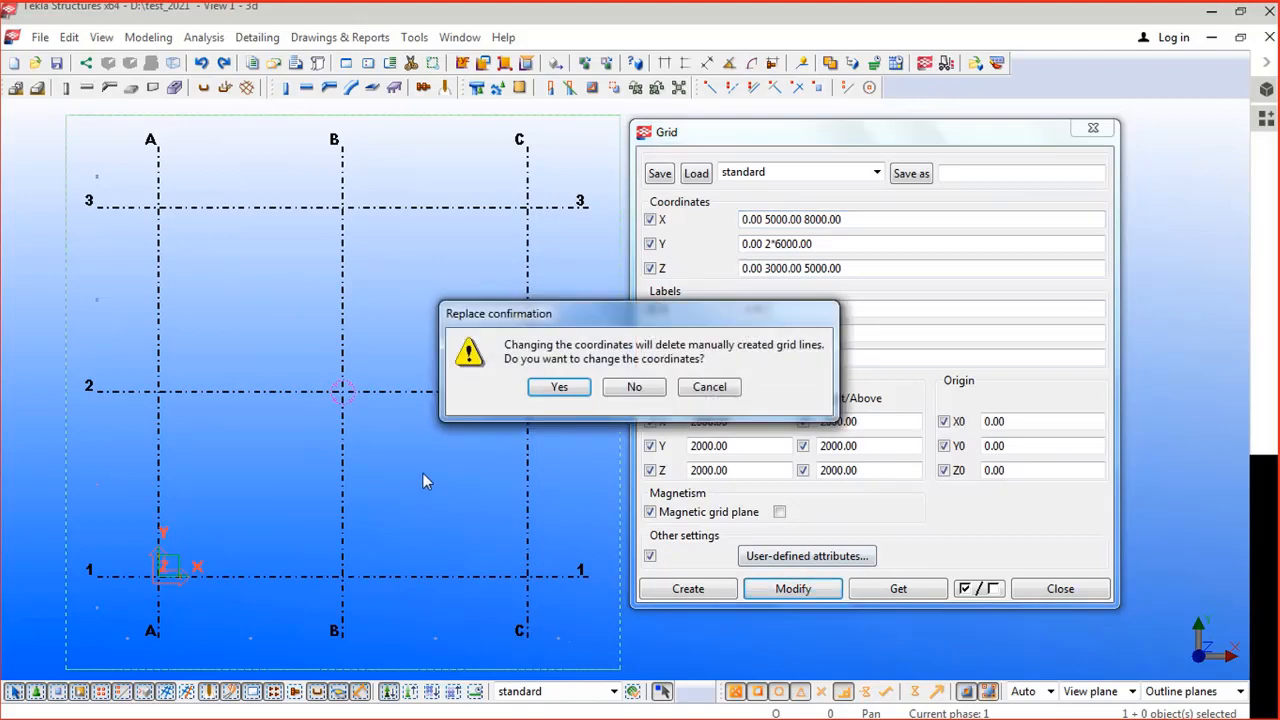
left_click(557, 390)
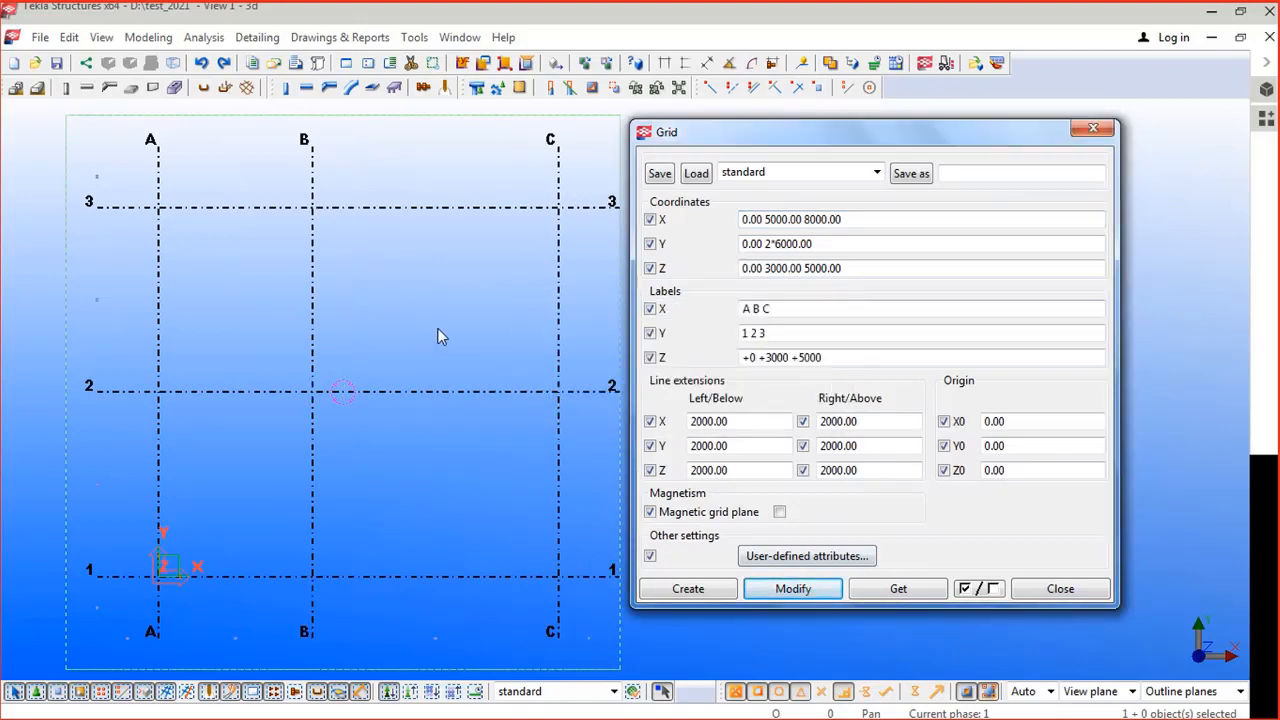
left_click(251, 317)
Step: Measure the horizontal distances between grid lines A and B and between B and C along grid line 3
scroll(230, 320, "down", 1)
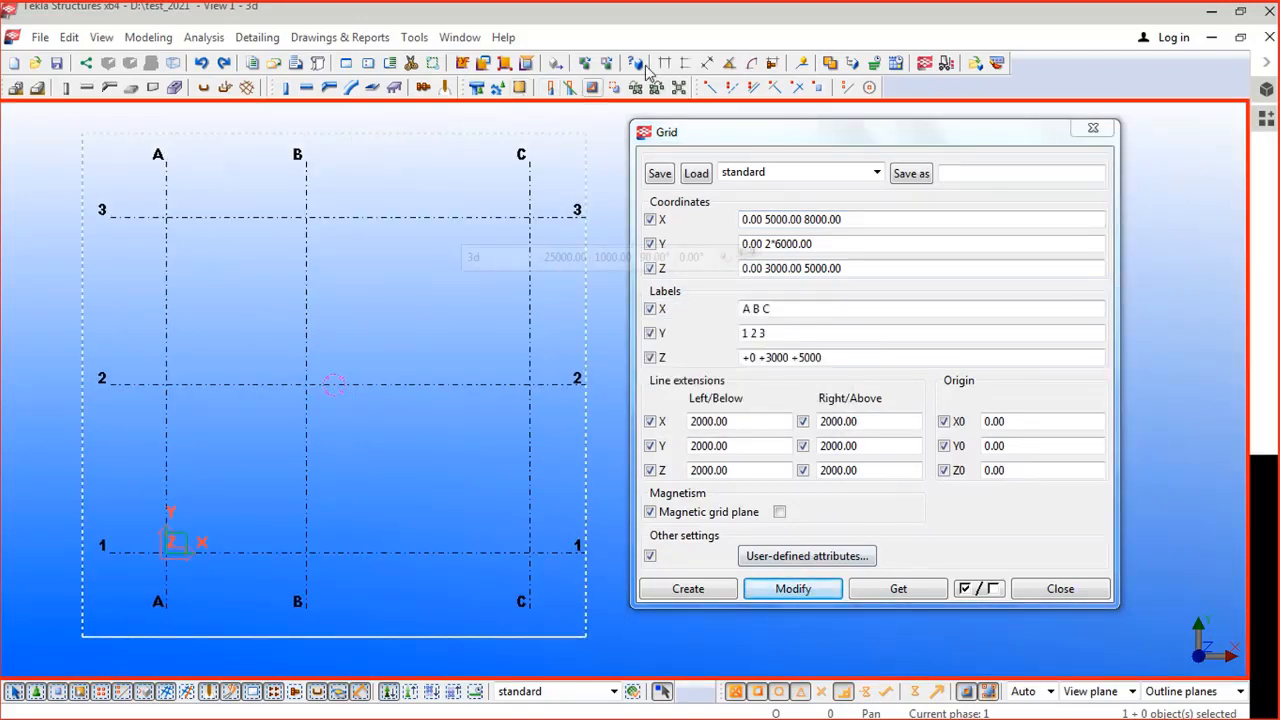
left_click(722, 131)
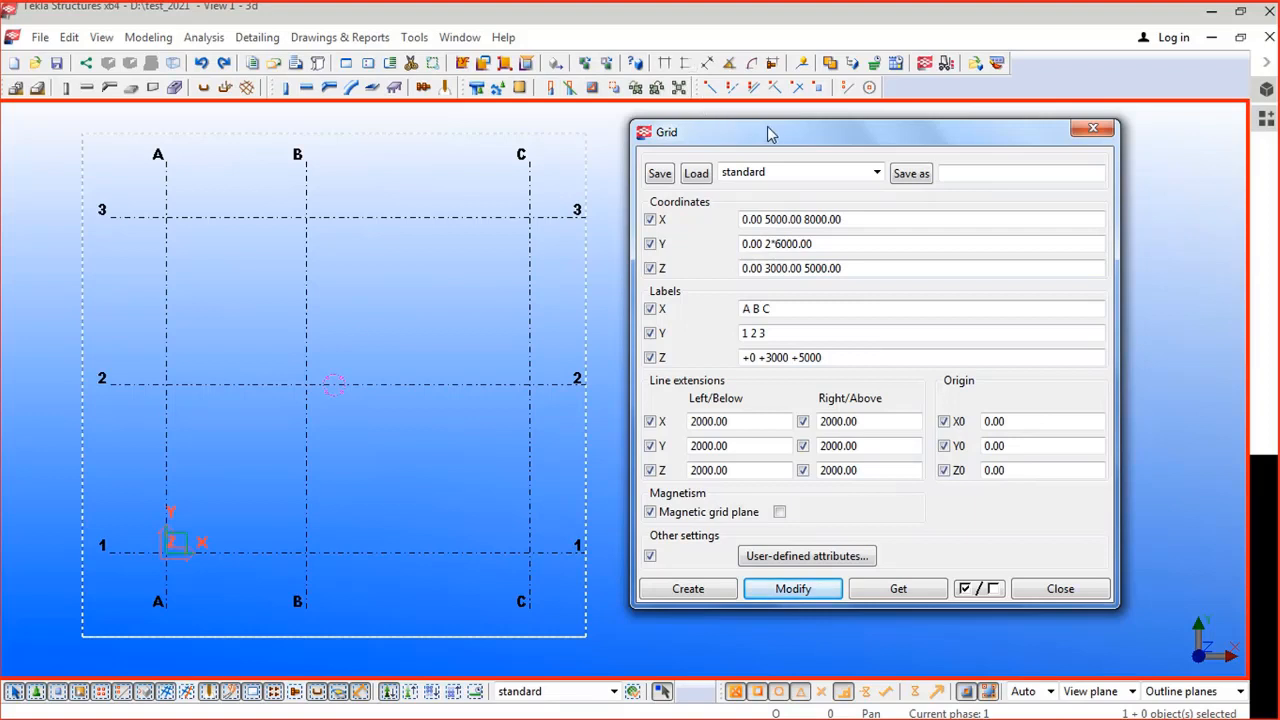
left_click(664, 63)
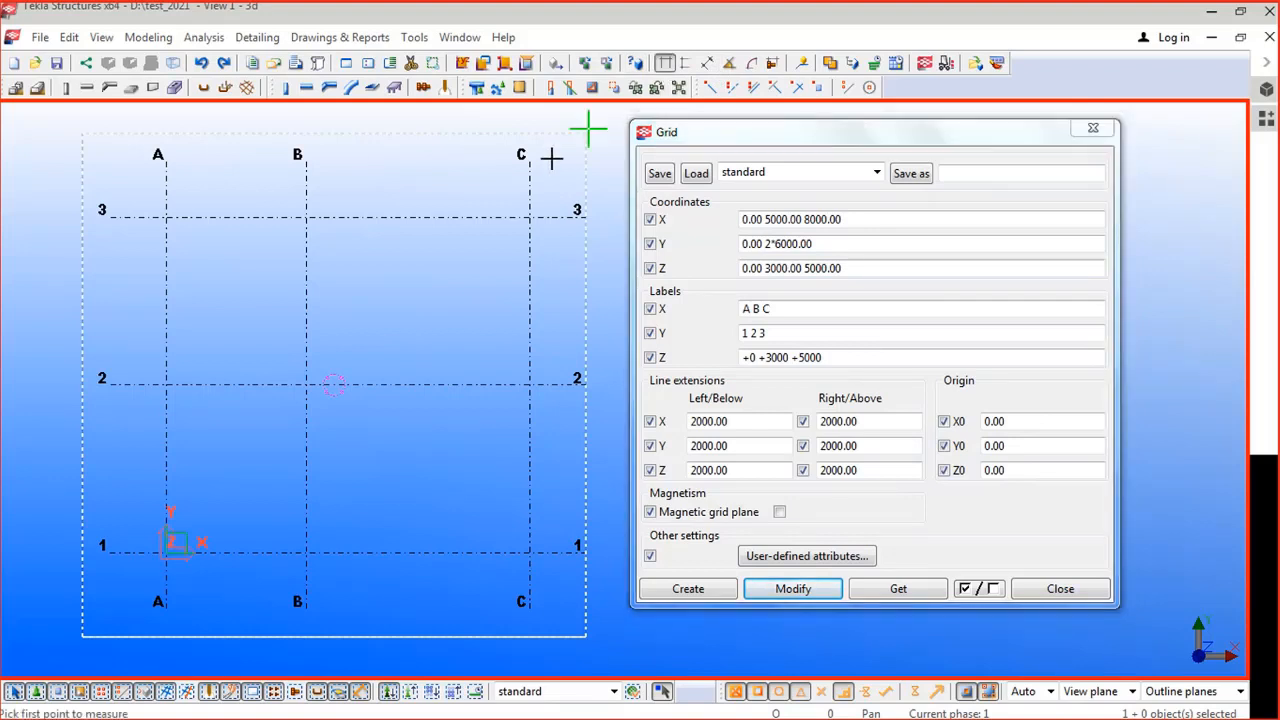
left_click(166, 216)
left_click(306, 216)
left_click(281, 200)
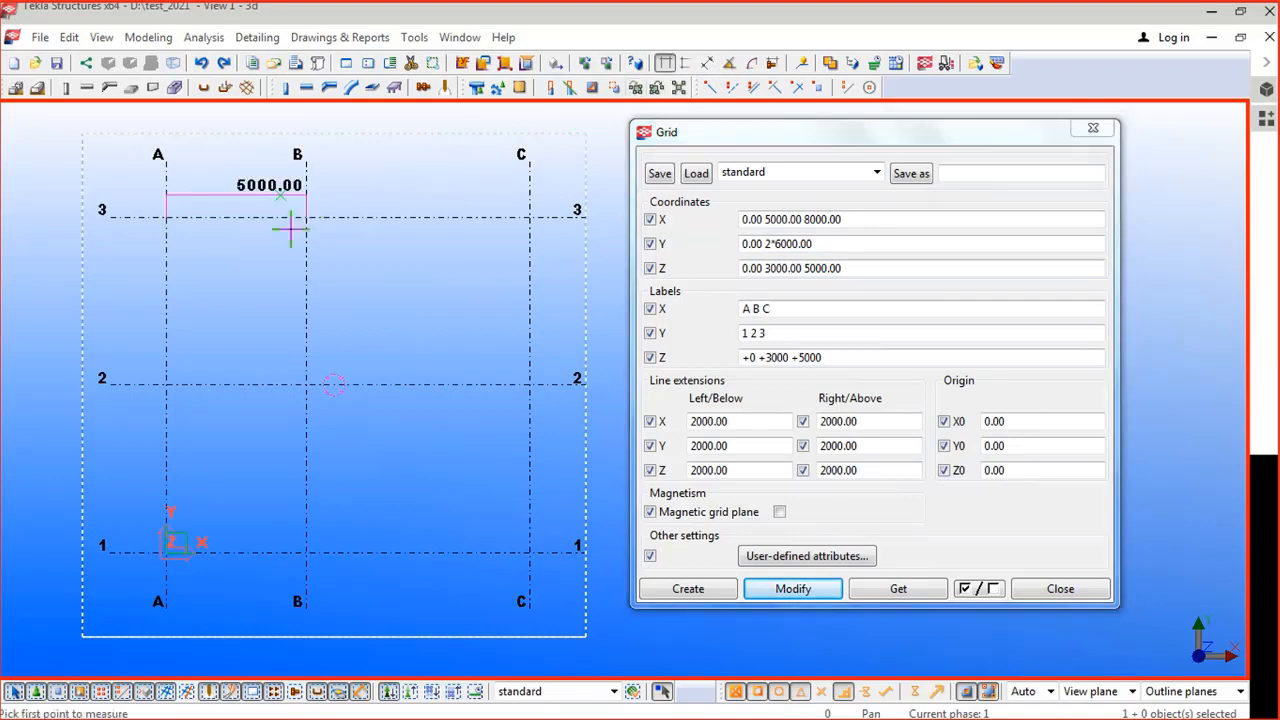
left_click(306, 216)
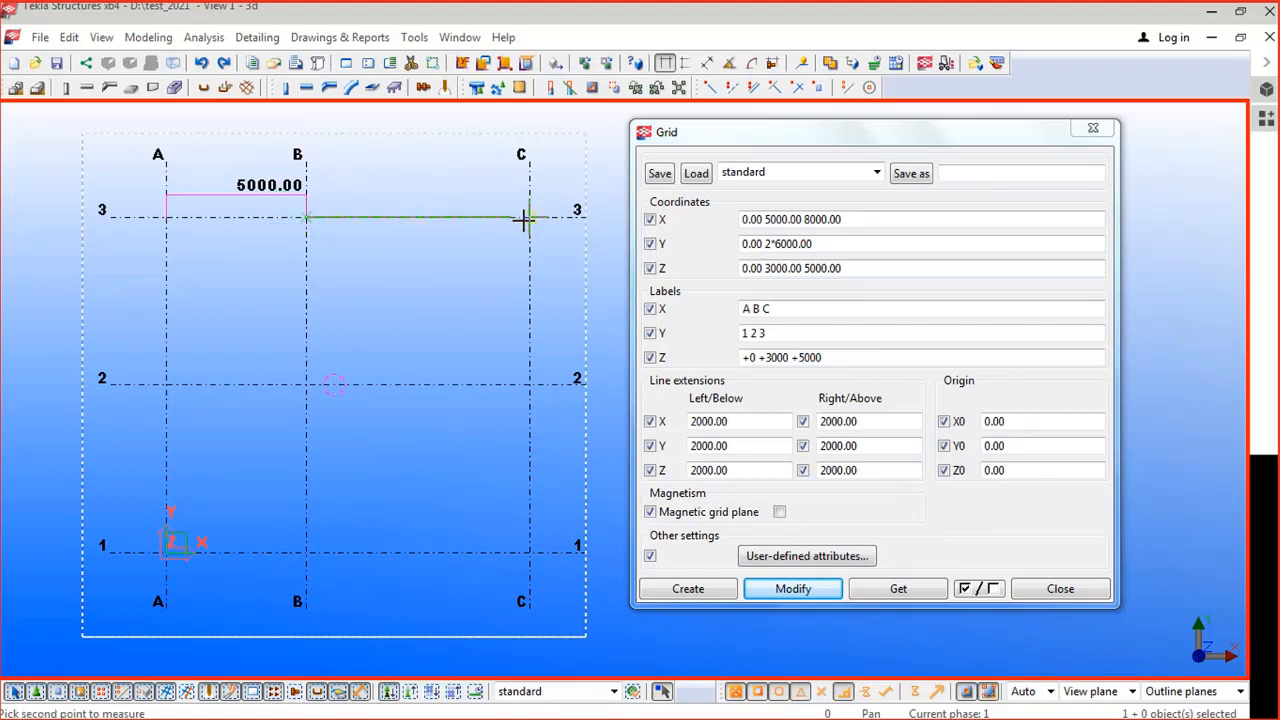
left_click(526, 216)
left_click(484, 194)
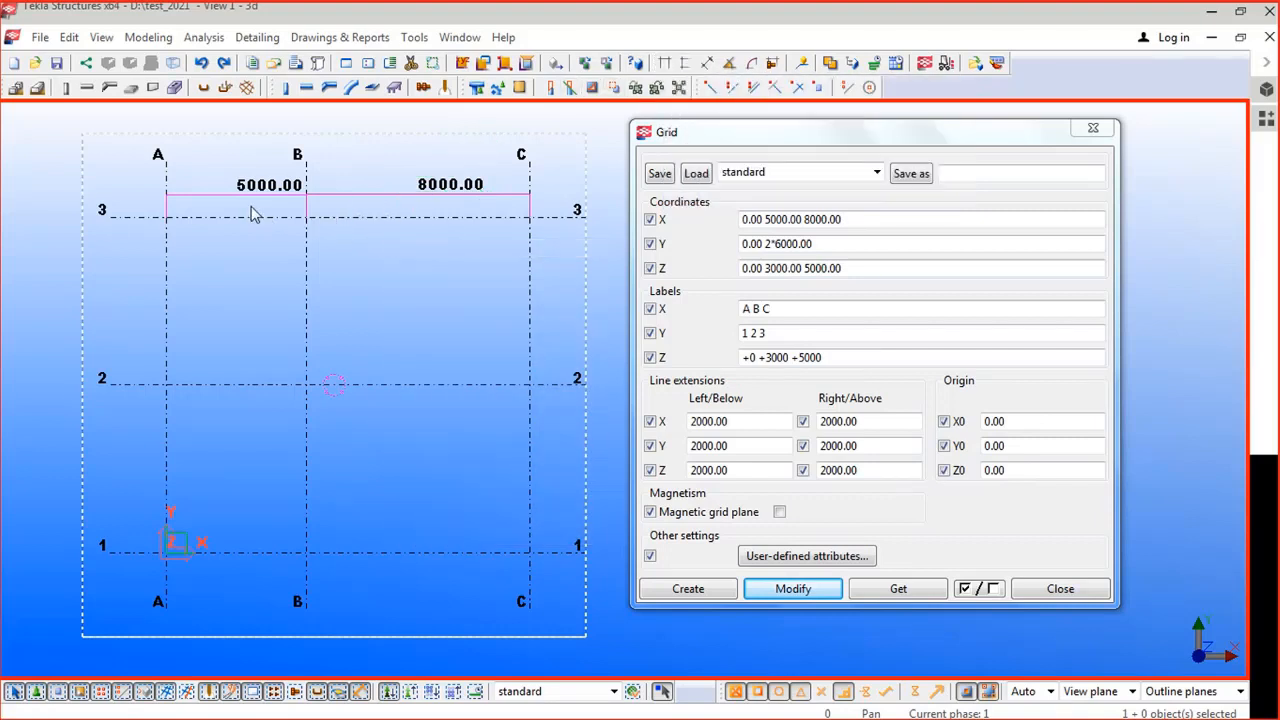
Step: Set the grid's Y coordinates to 0.00 7000 6000 and apply the modification to the grid
left_click_drag(866, 218, 705, 222)
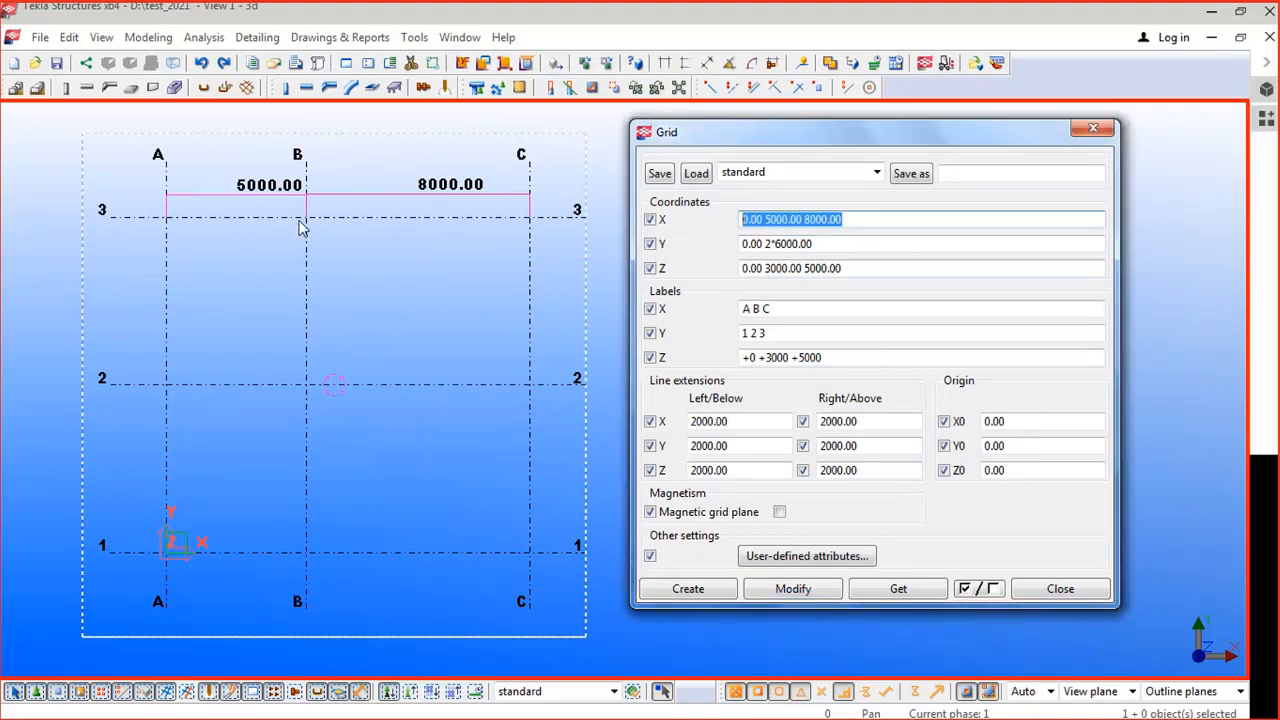
left_click_drag(815, 244, 767, 250)
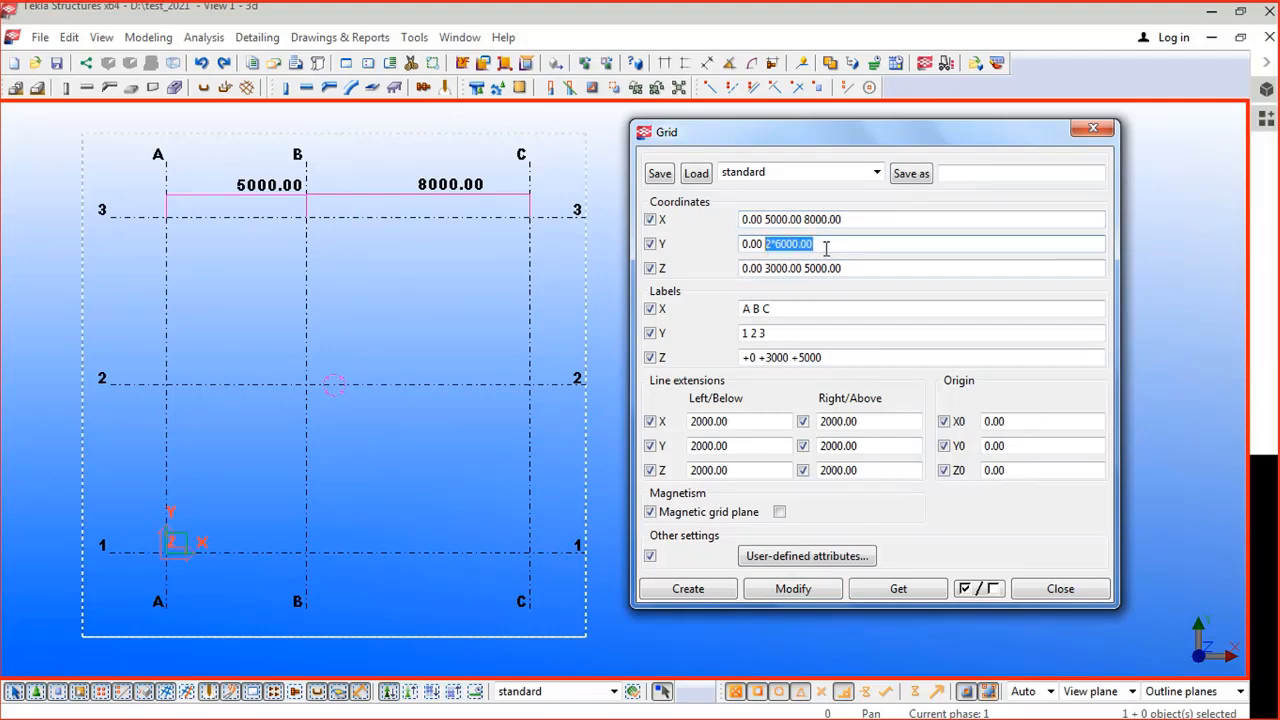
type("7000")
left_click(530, 220)
left_click(793, 589)
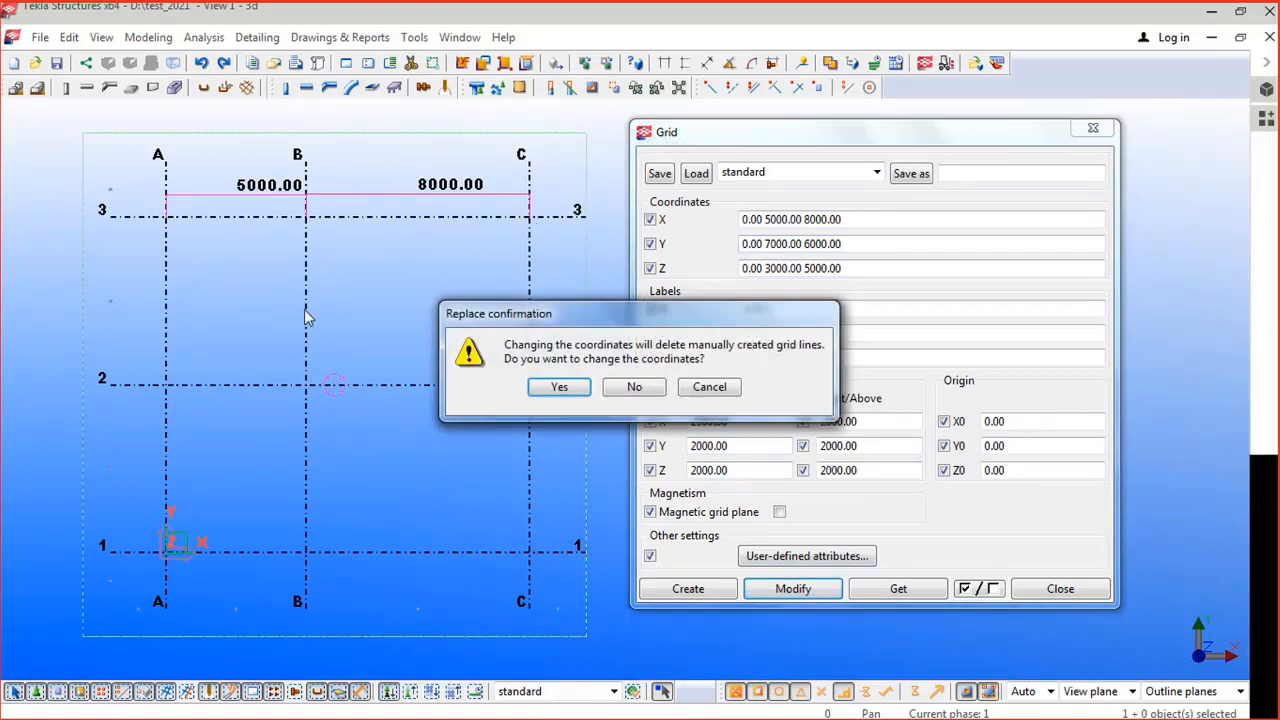
left_click(556, 388)
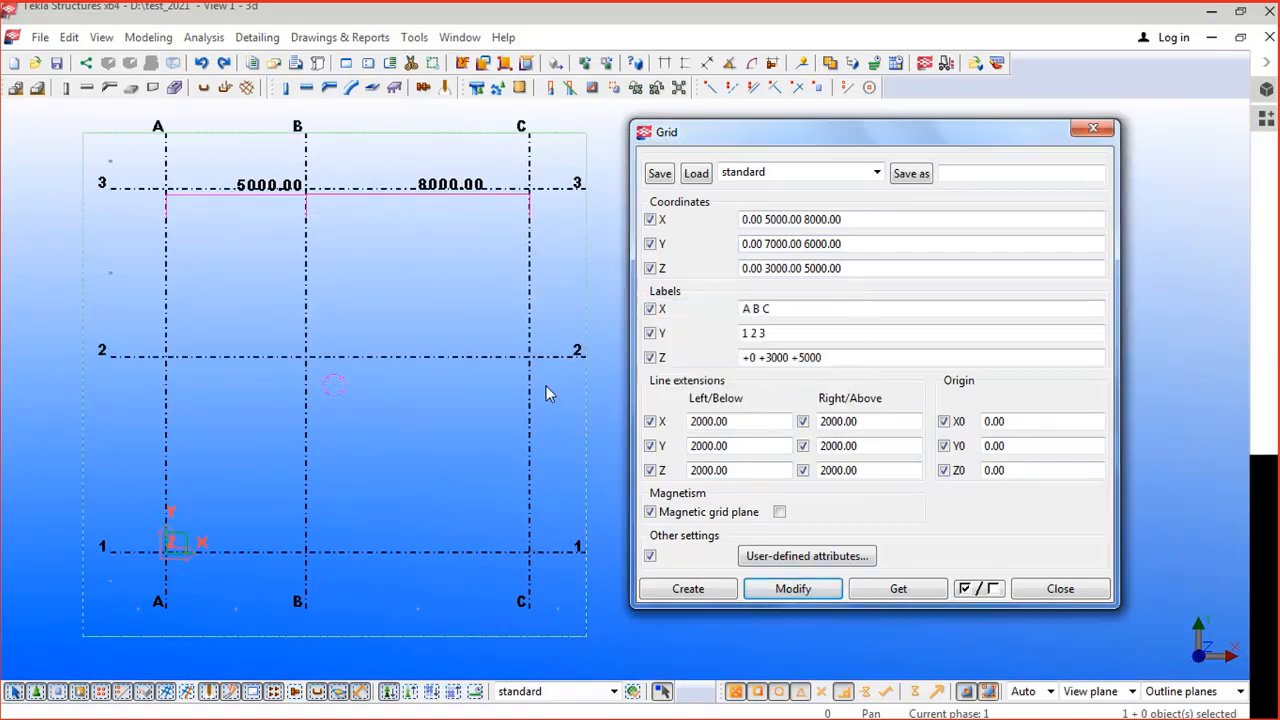
Step: Measure the vertical distances between grid lines 1, 2 and 3 along line A, redrawing the view before and after to clear measurements
right_click(432, 283)
left_click(477, 397)
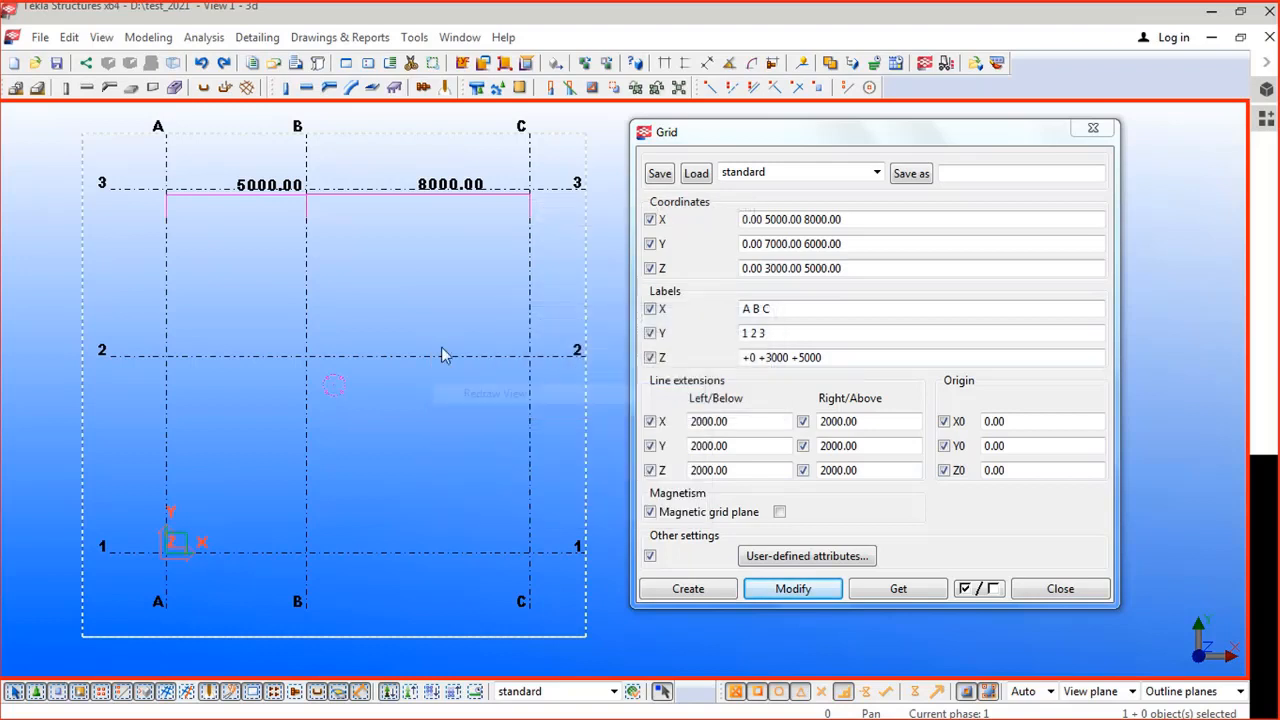
left_click(684, 64)
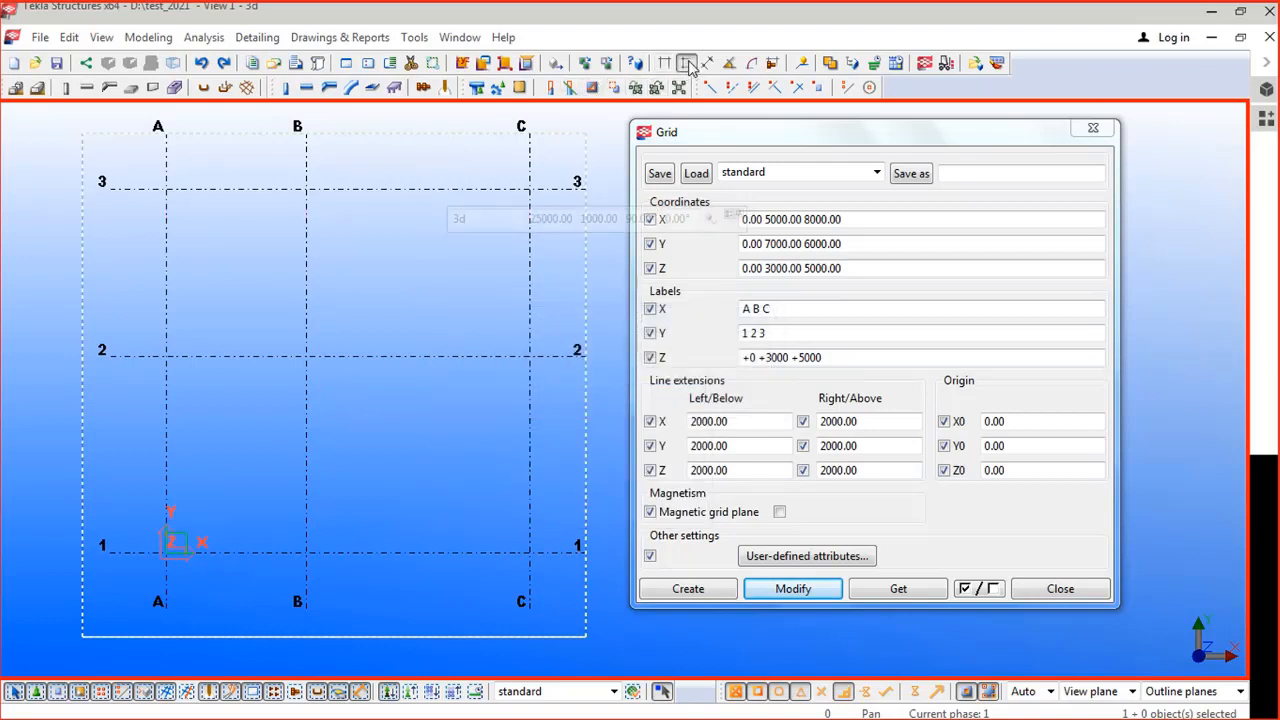
left_click(167, 551)
left_click(167, 355)
left_click(119, 410)
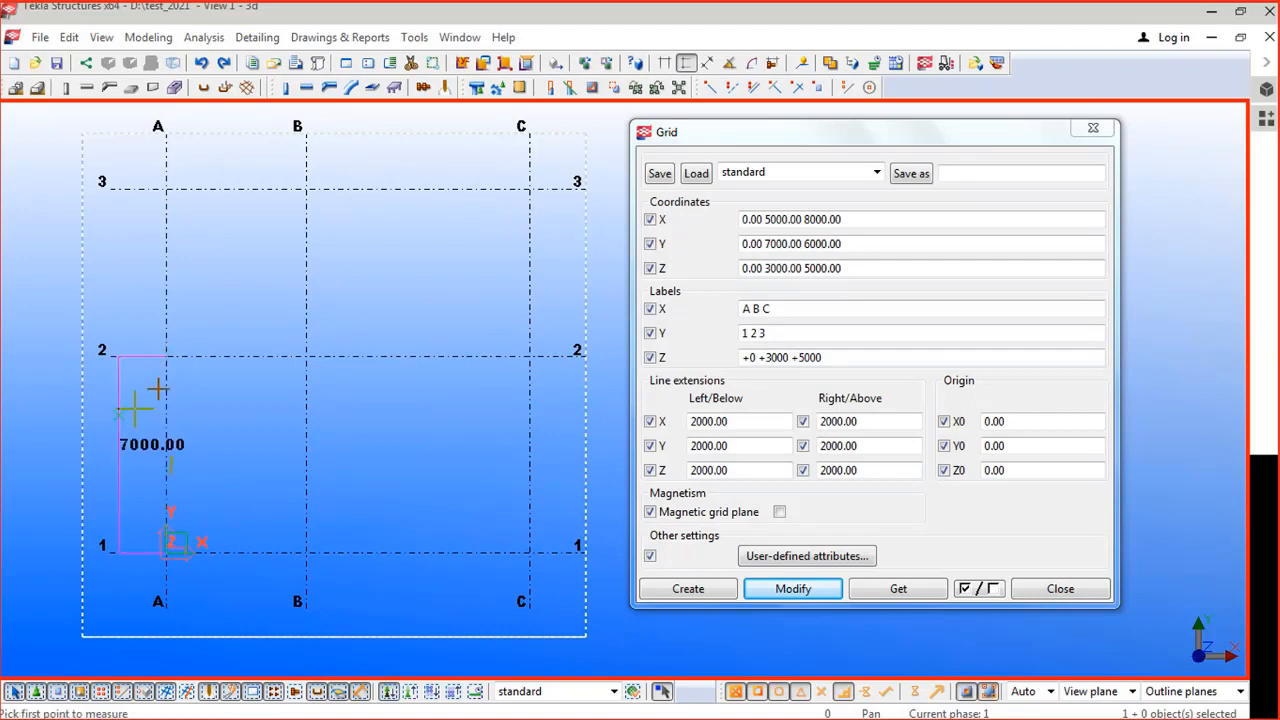
left_click(168, 356)
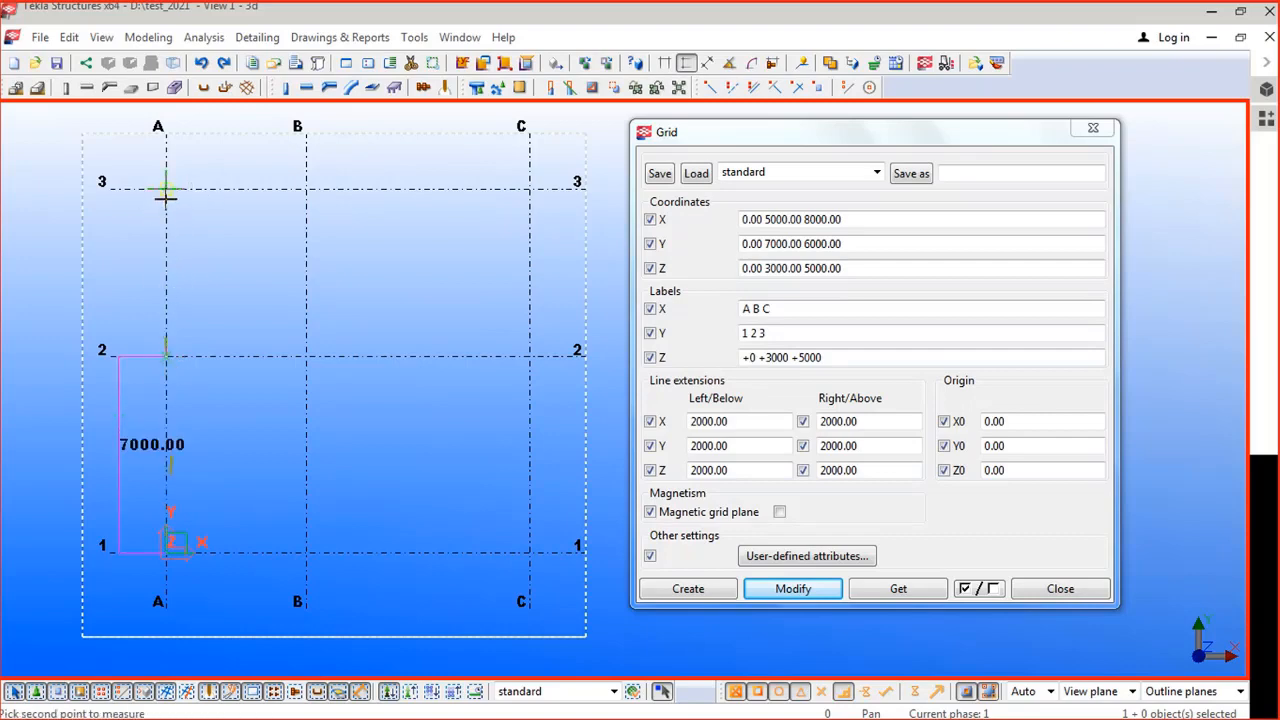
left_click(167, 189)
left_click(120, 258)
right_click(194, 225)
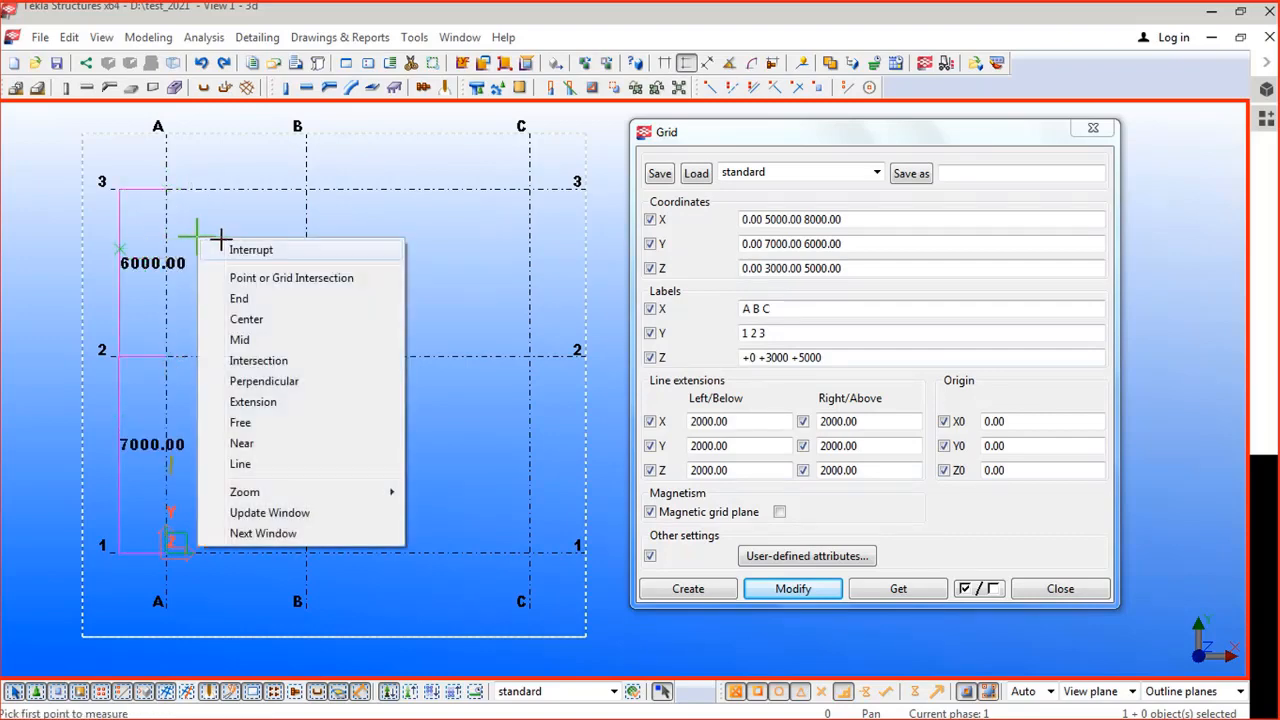
left_click(235, 250)
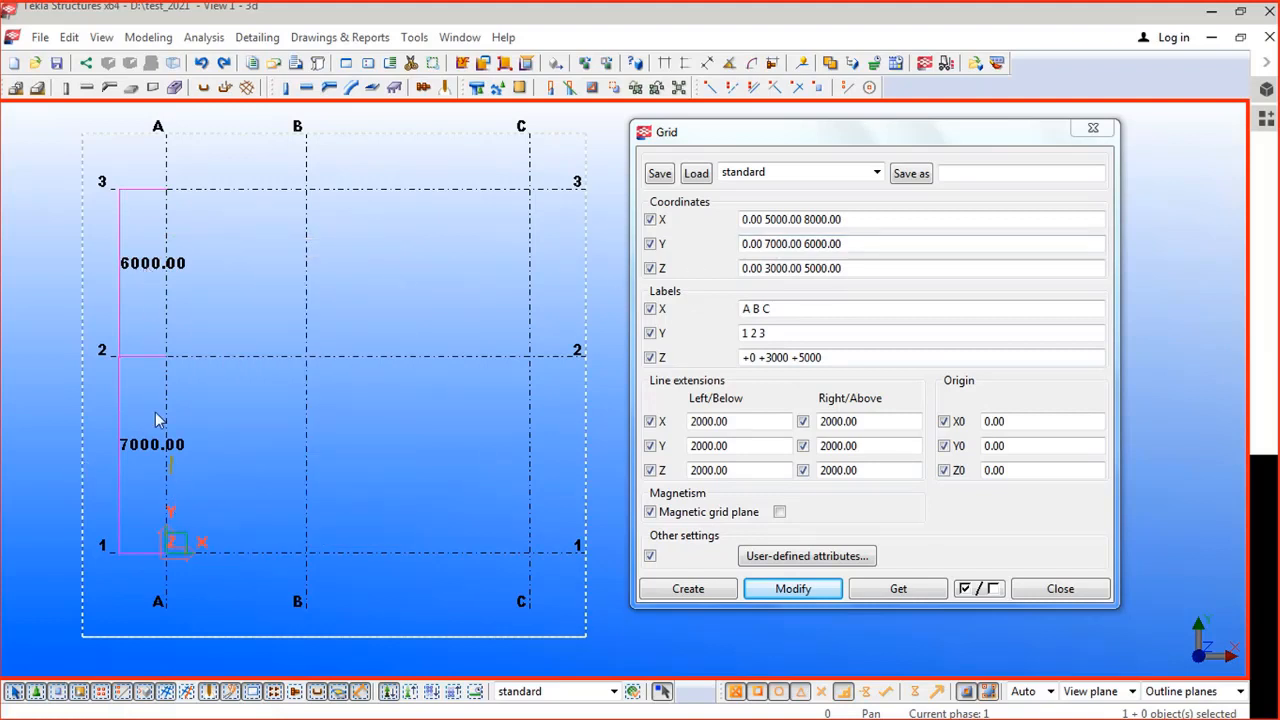
right_click(240, 288)
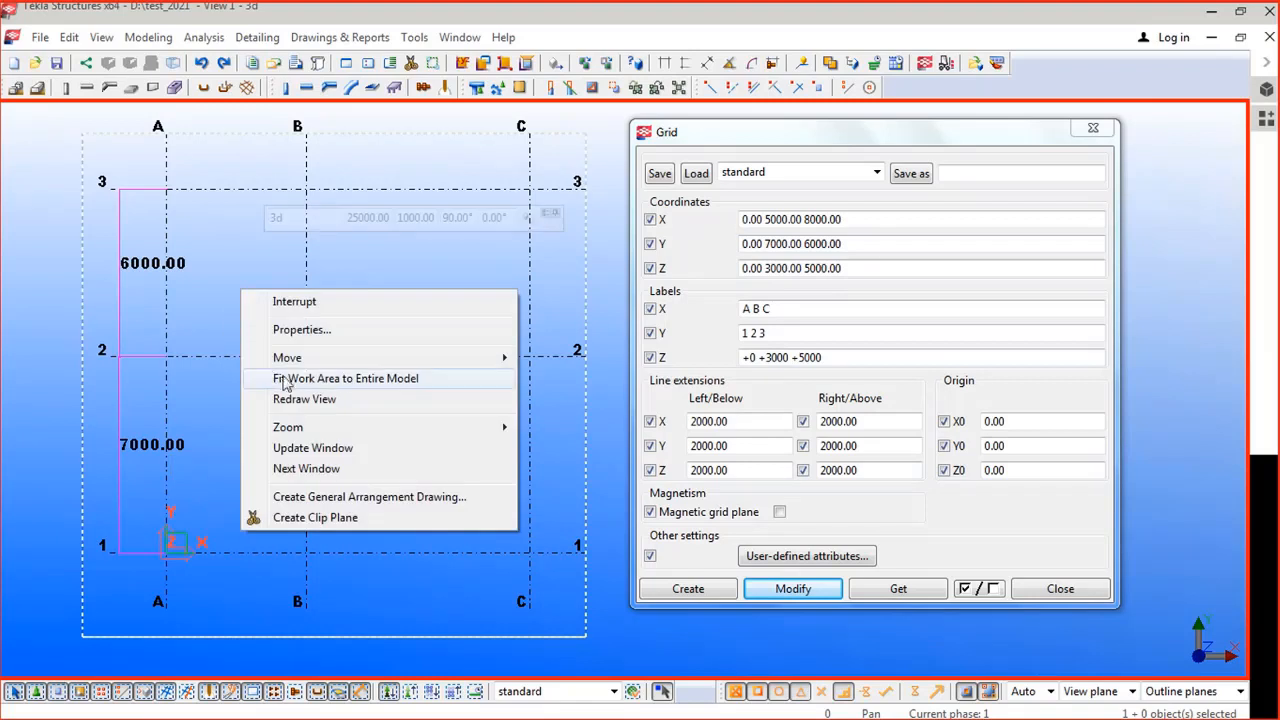
left_click(290, 398)
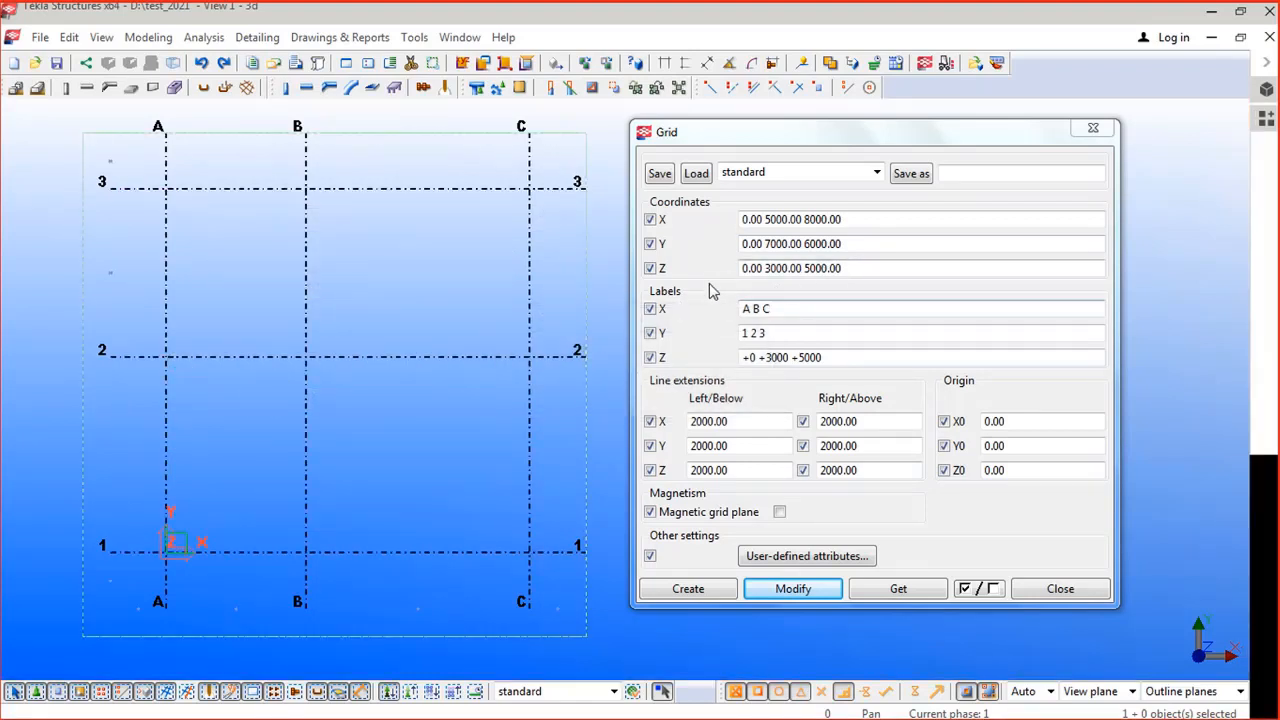
left_click_drag(879, 272, 771, 275)
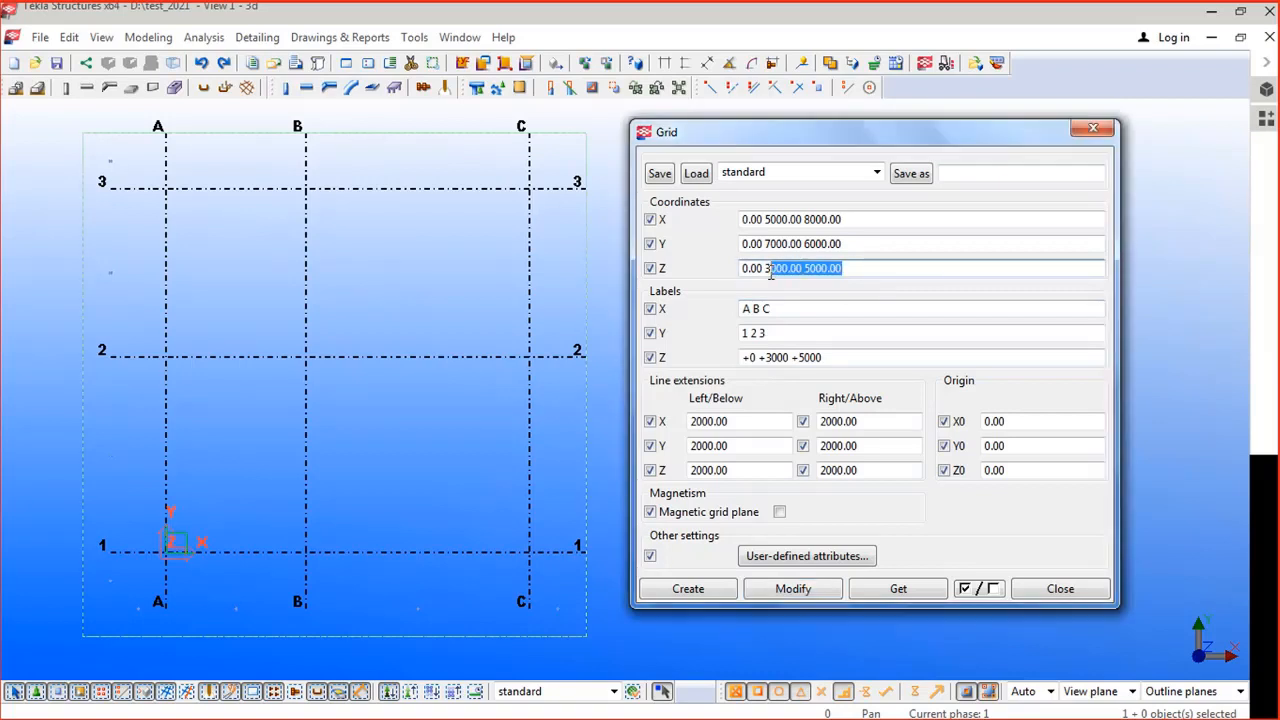
left_click(850, 272)
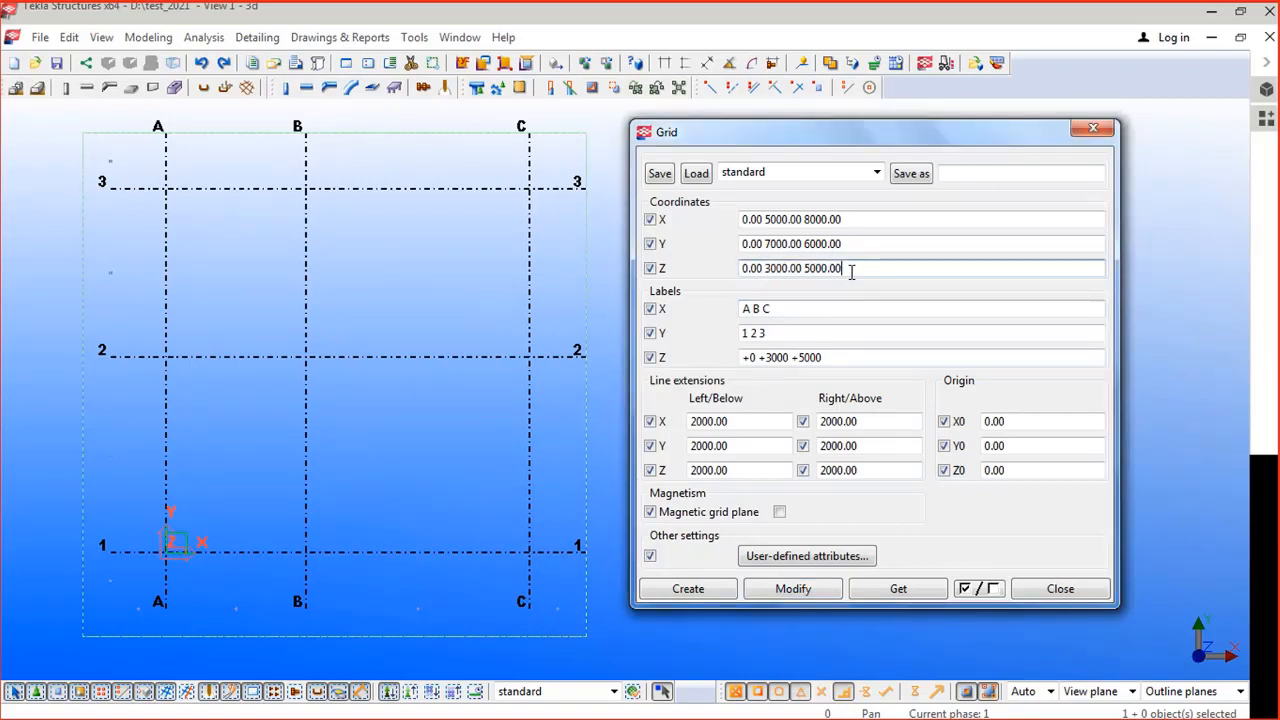
left_click_drag(840, 270, 761, 276)
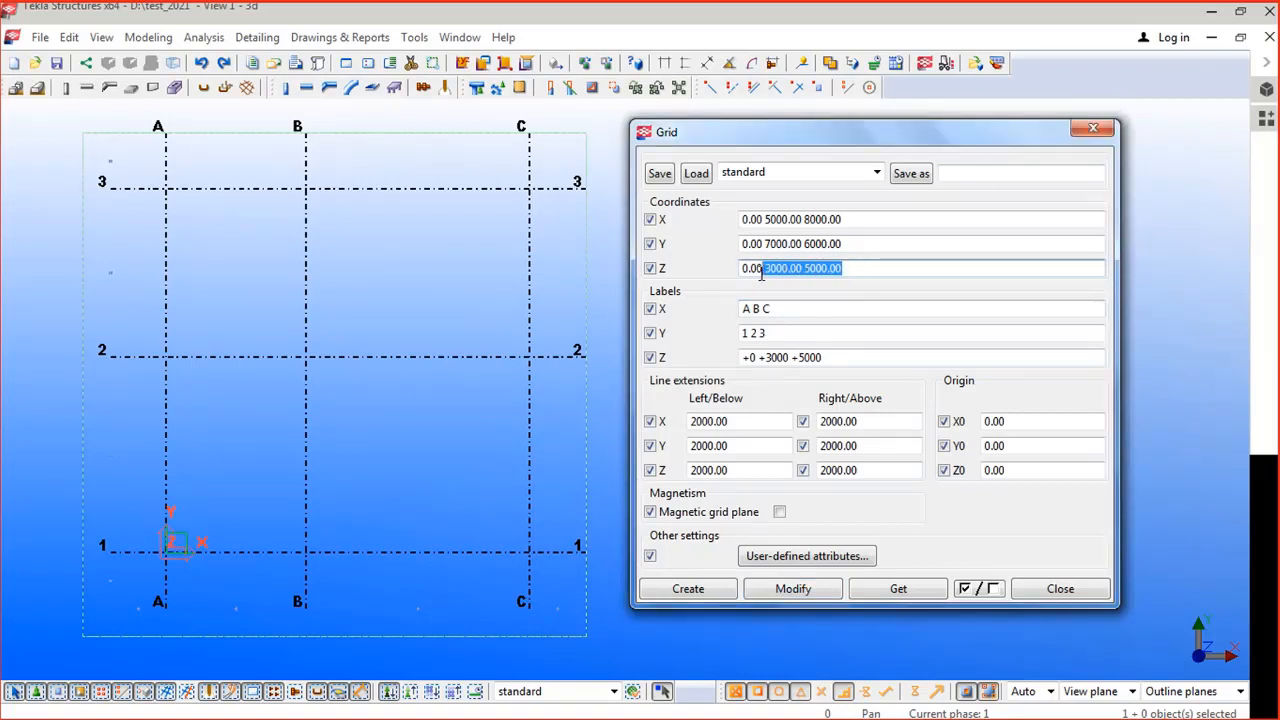
left_click(849, 272)
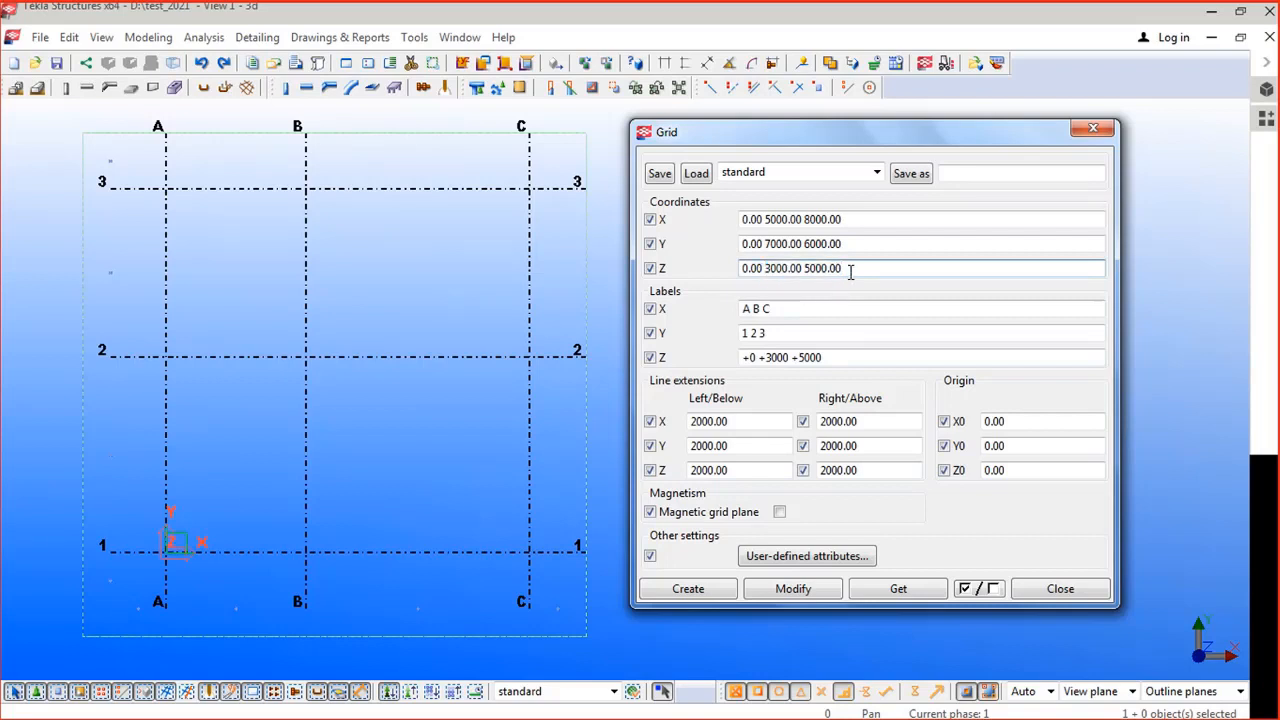
Step: Change the grid's X labels to 5 3 2
left_click_drag(856, 270, 738, 312)
left_click(777, 311)
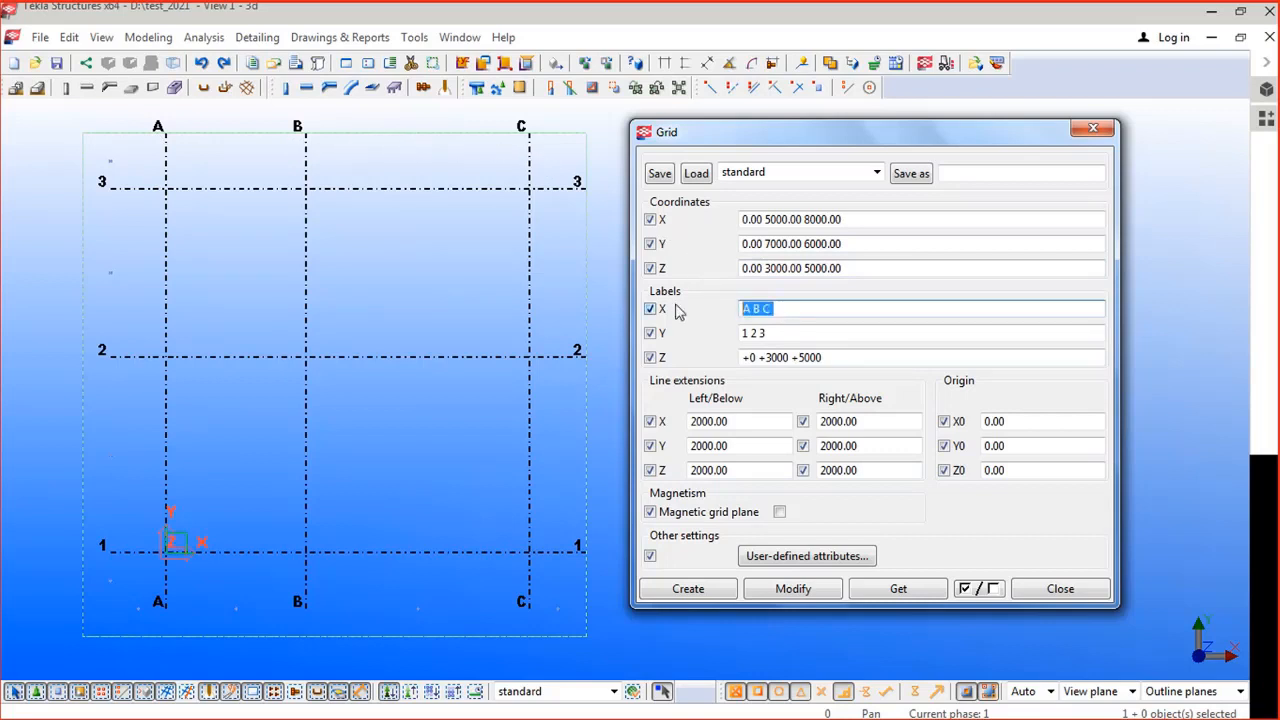
type("5 3")
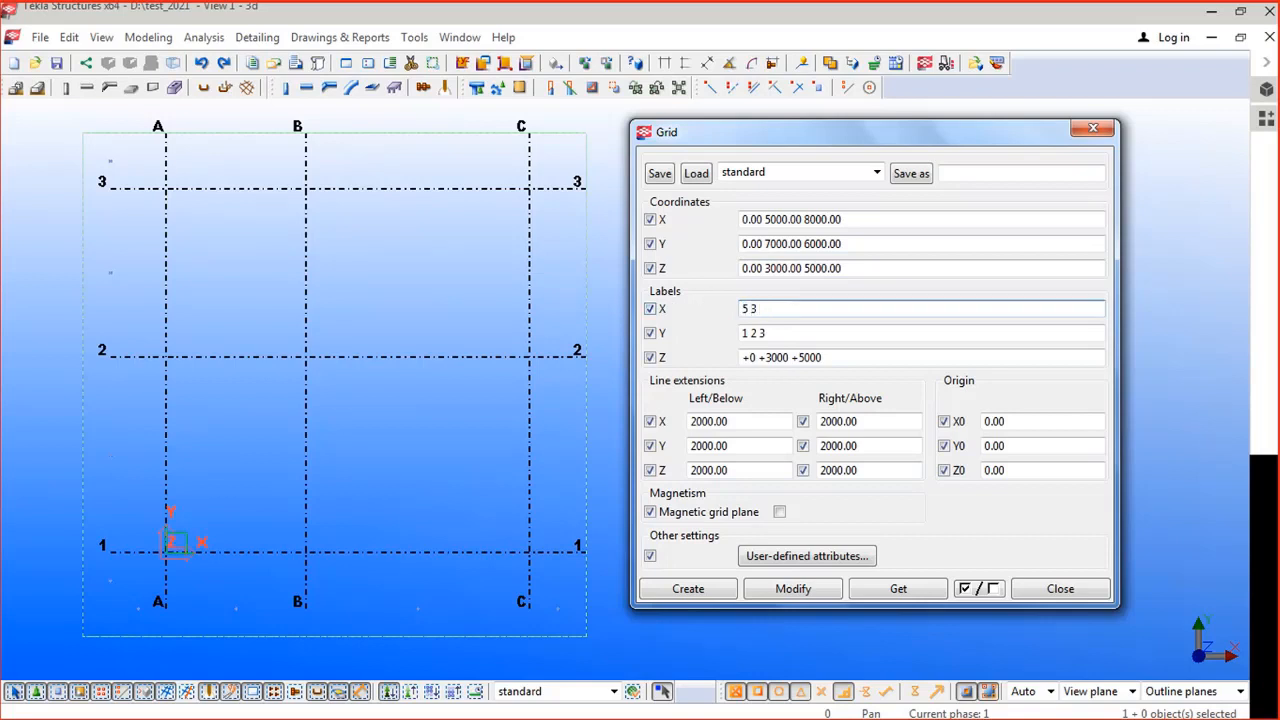
type(" 2")
key("Tab")
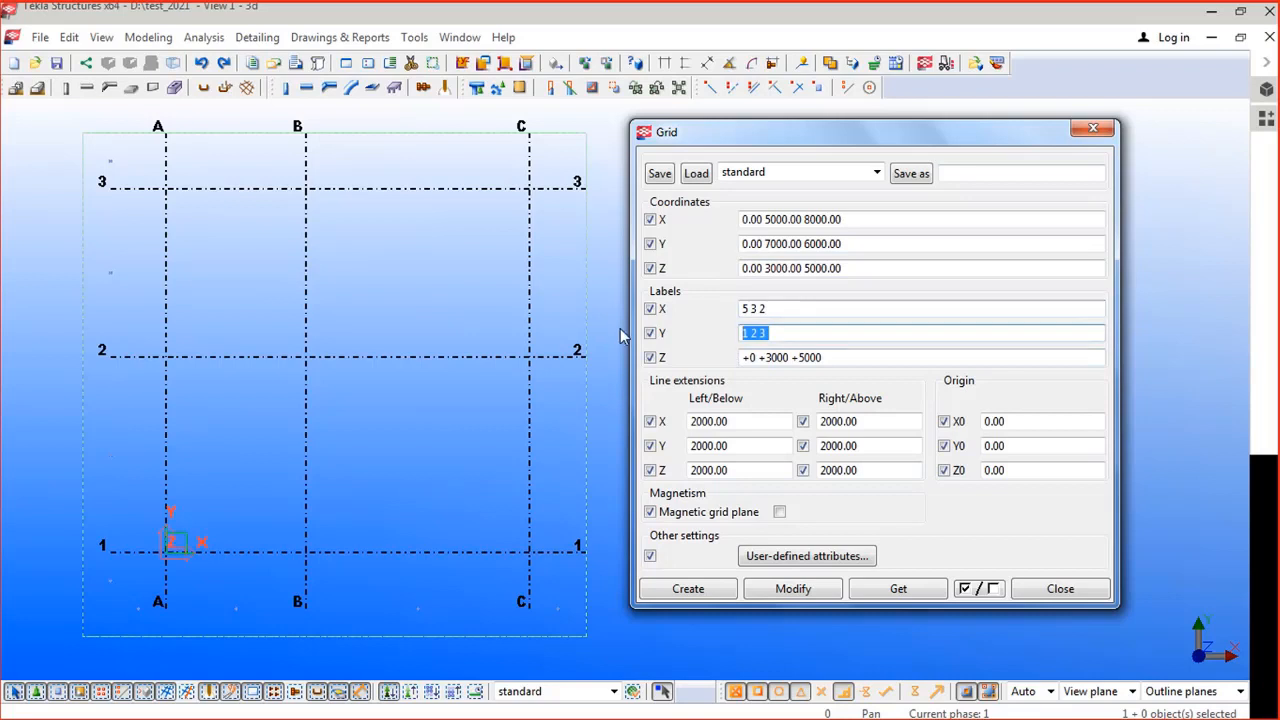
Step: Change the grid's Y labels to A B C and apply the new labels to the grid
type("a b")
left_click_drag(794, 337, 646, 337)
type("A B C")
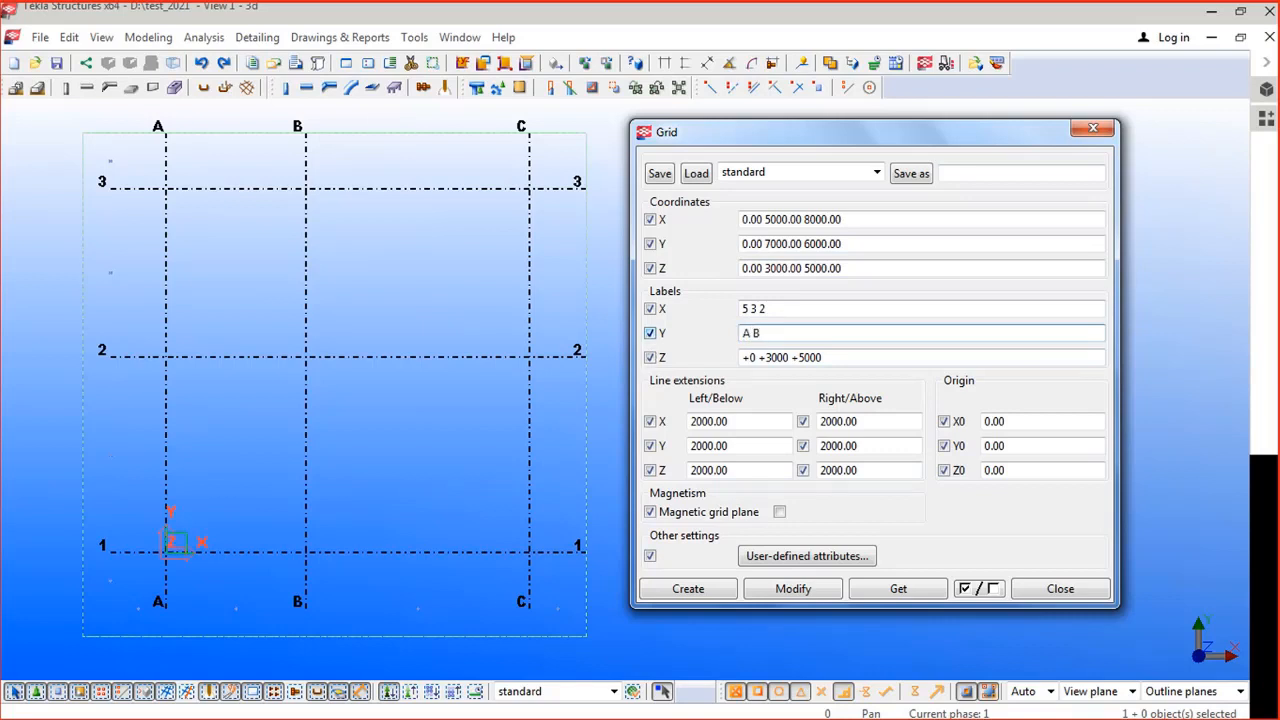
left_click(371, 362)
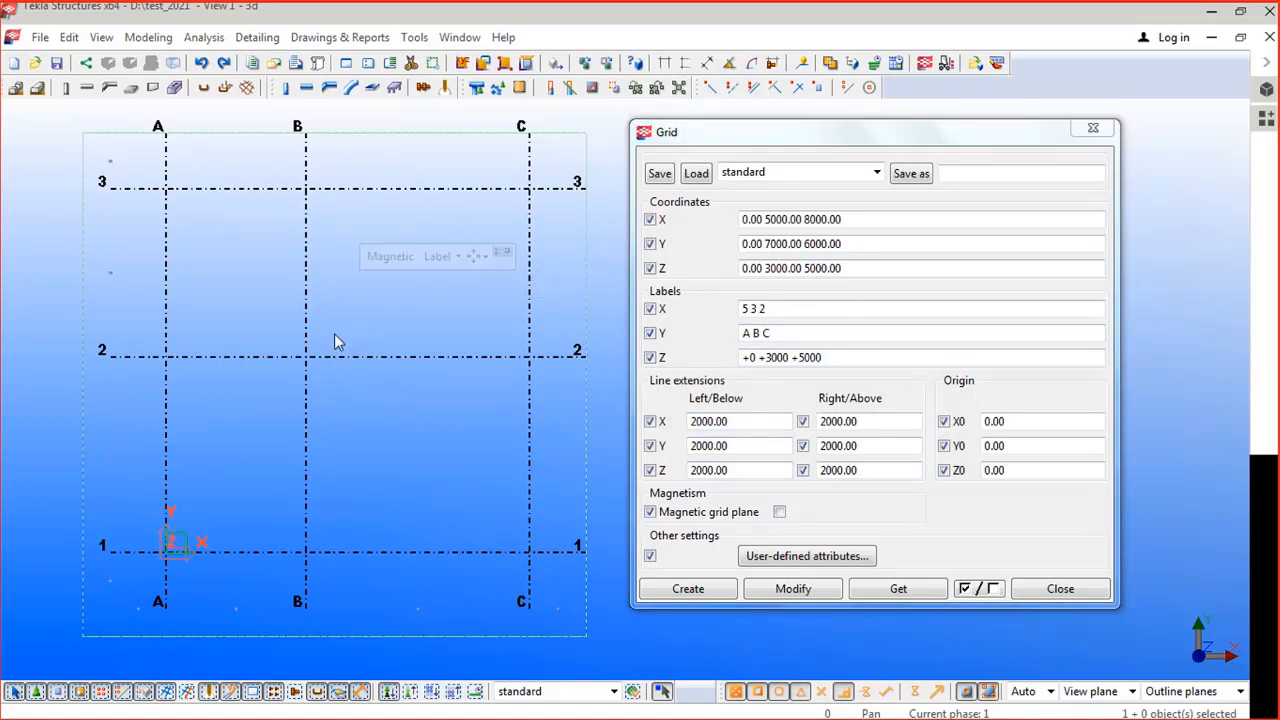
left_click(778, 590)
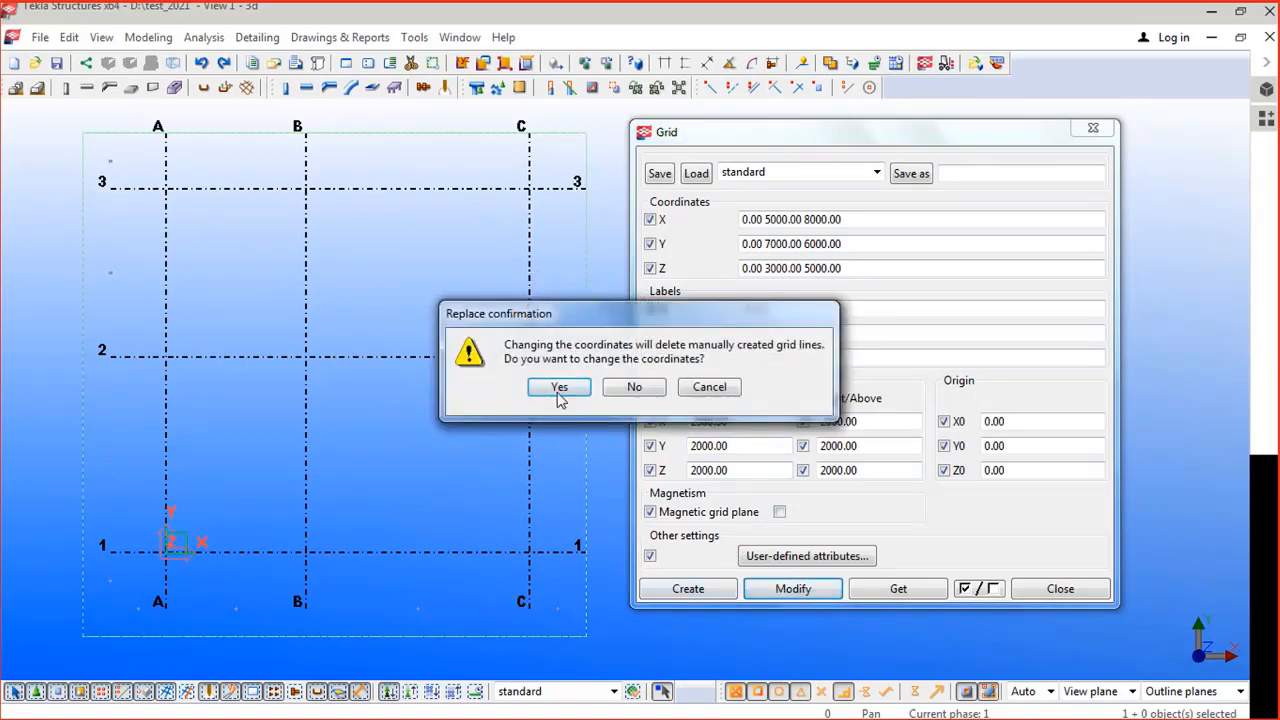
left_click(559, 386)
left_click(436, 309)
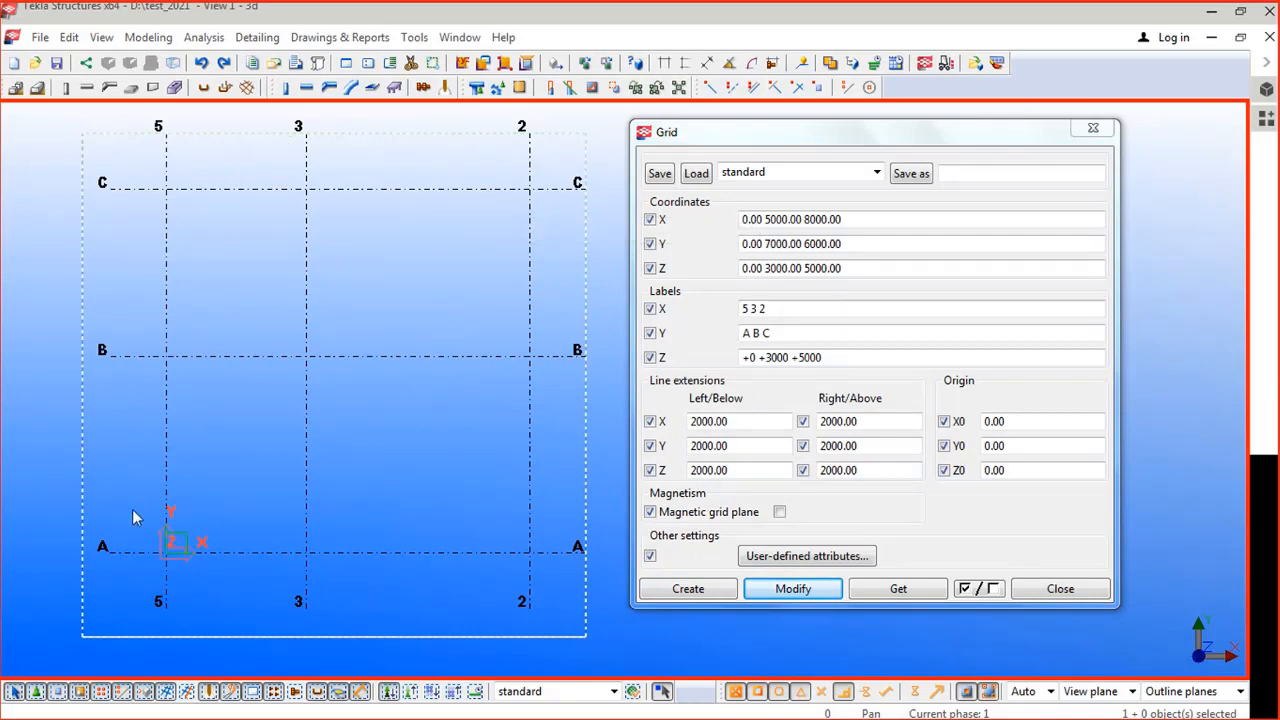
Step: Review the grid's X, Y and Z labels and compare the Z labels with the Z coordinates
left_click(795, 330)
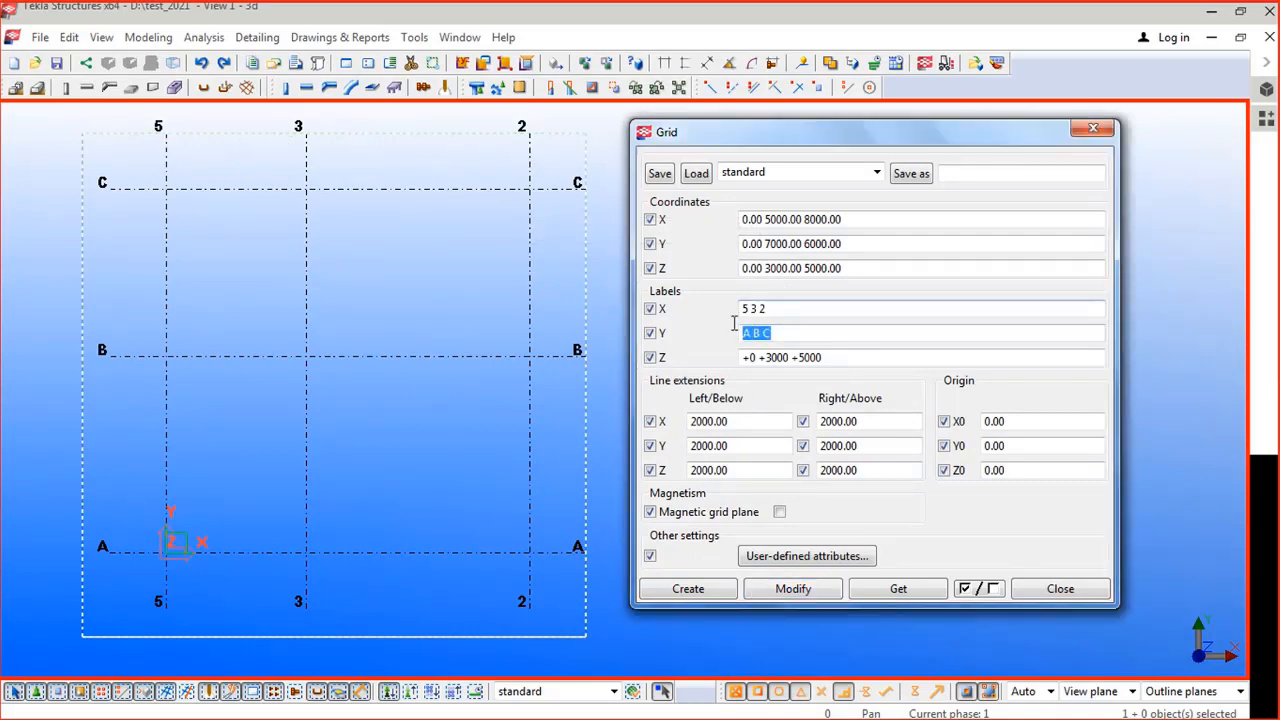
left_click(786, 309)
left_click_drag(795, 331, 663, 303)
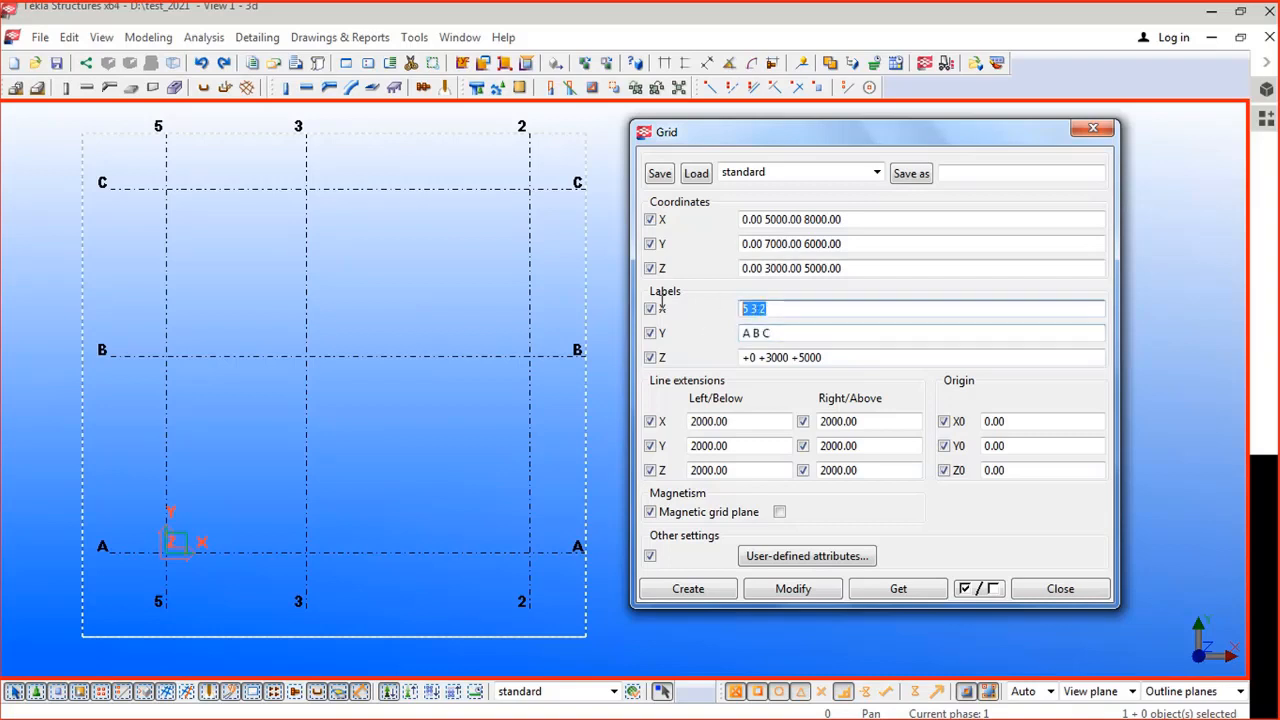
left_click_drag(808, 333, 697, 333)
left_click_drag(788, 310, 714, 320)
left_click_drag(808, 337, 730, 333)
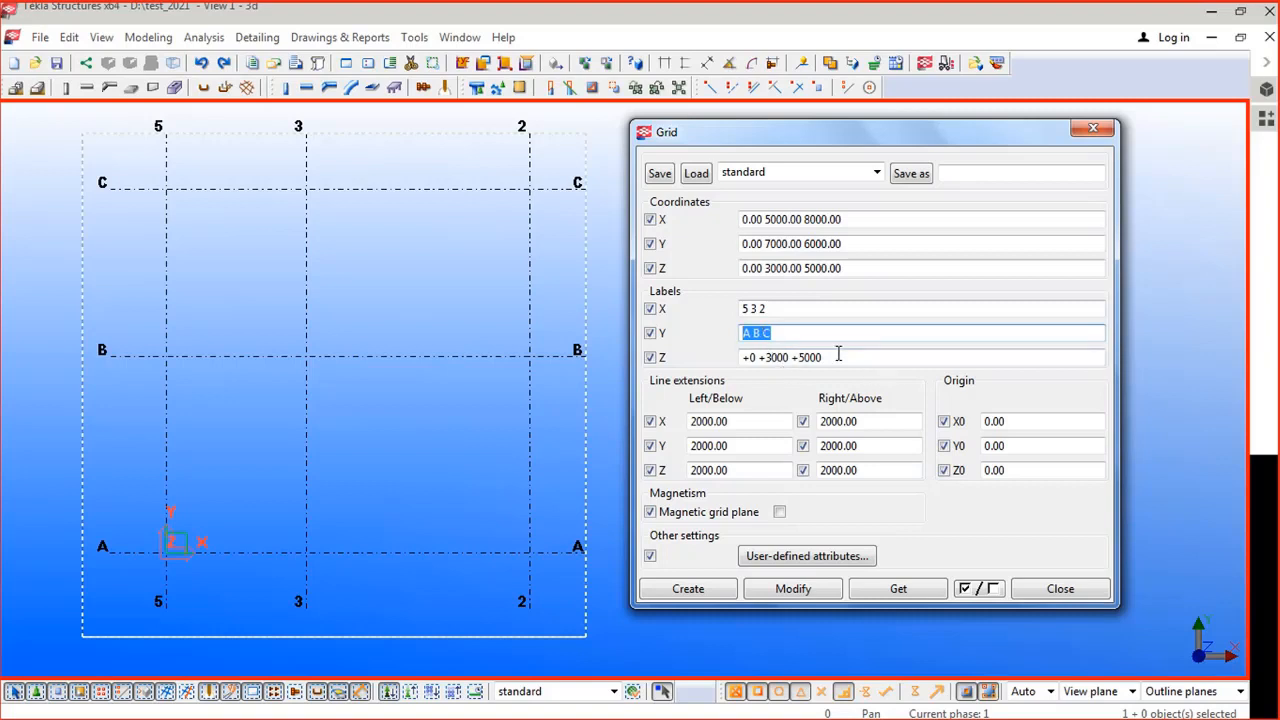
left_click_drag(841, 357, 661, 362)
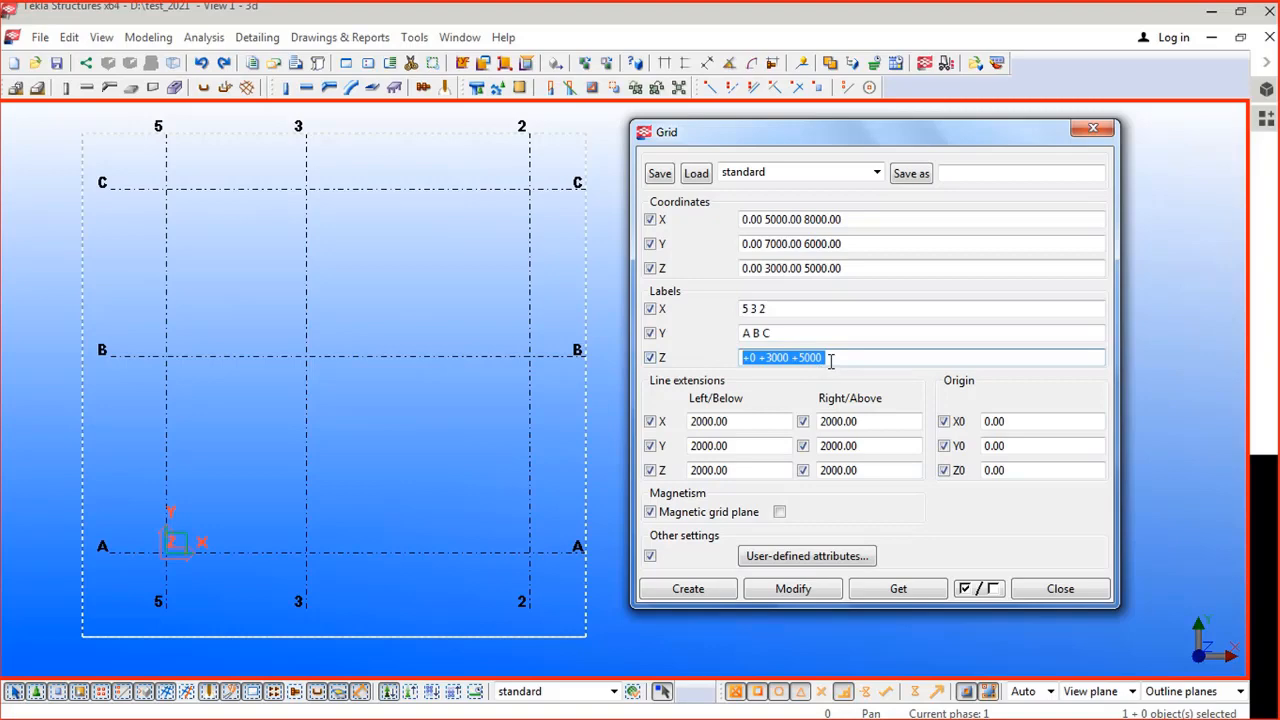
left_click_drag(863, 272, 766, 270)
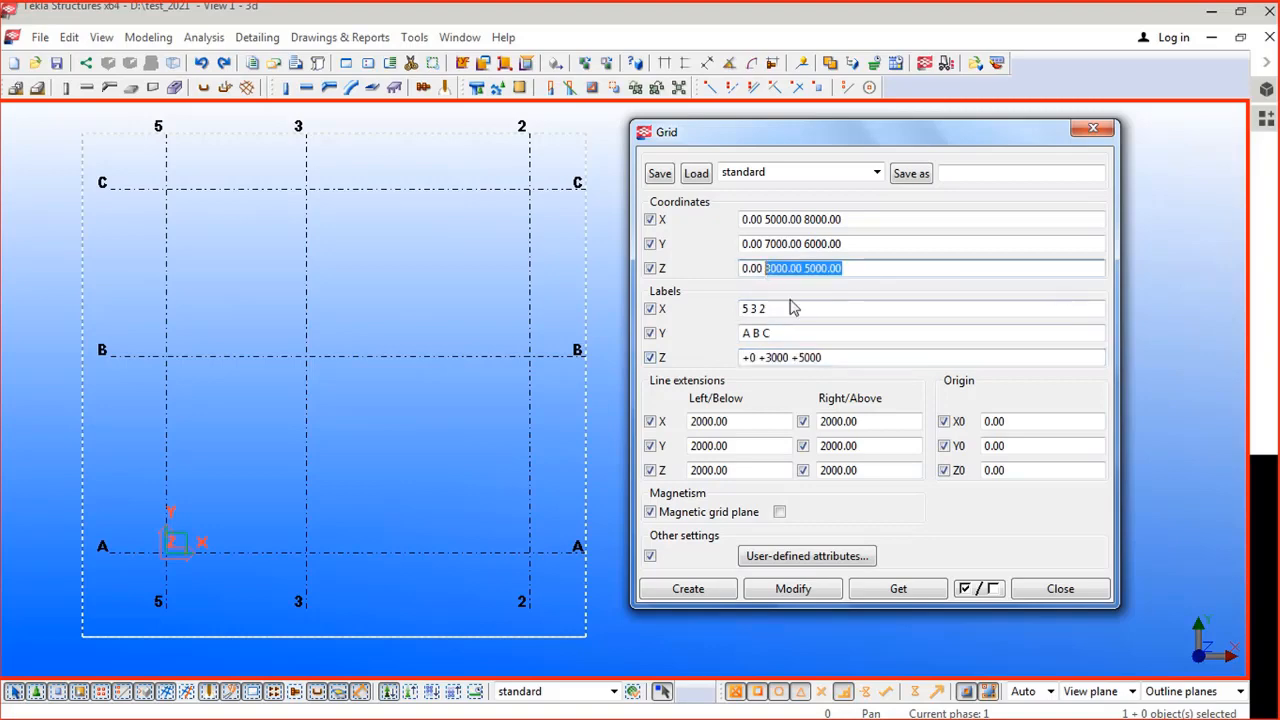
left_click_drag(834, 360, 747, 360)
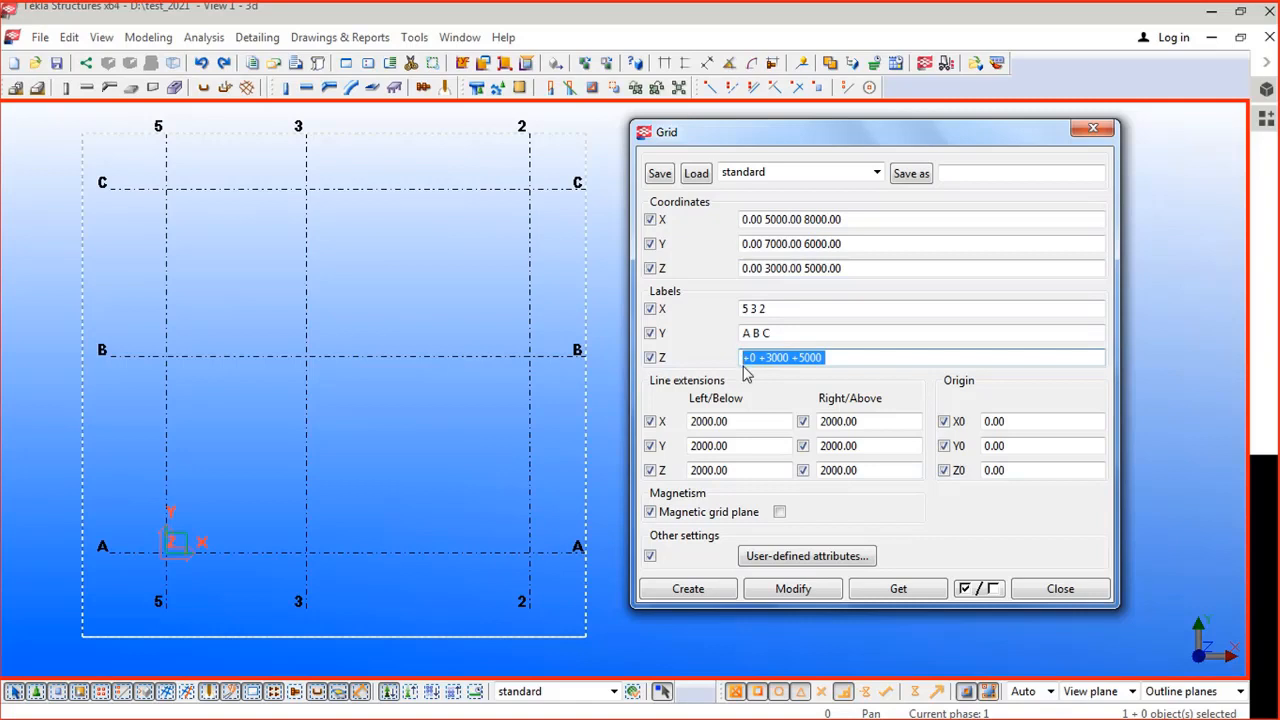
left_click(877, 357)
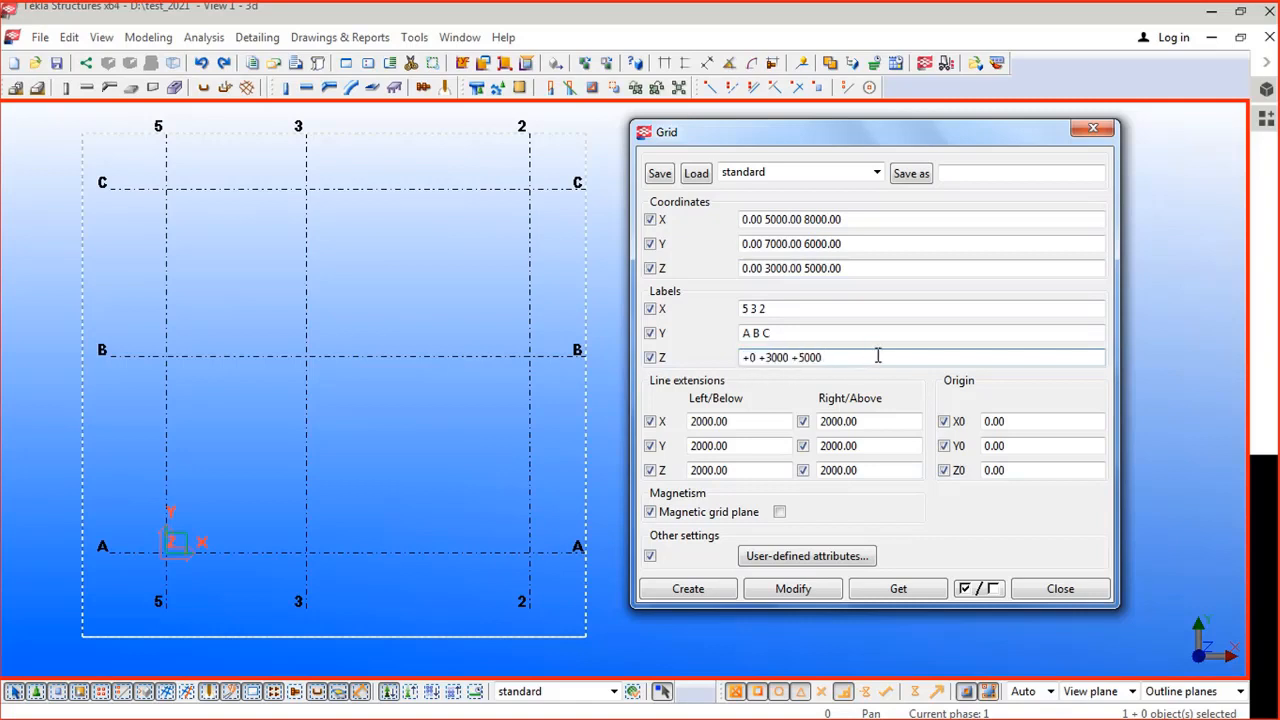
Step: Set the grid's Z coordinates to 0.00 4000.00 6000.00
left_click(849, 268)
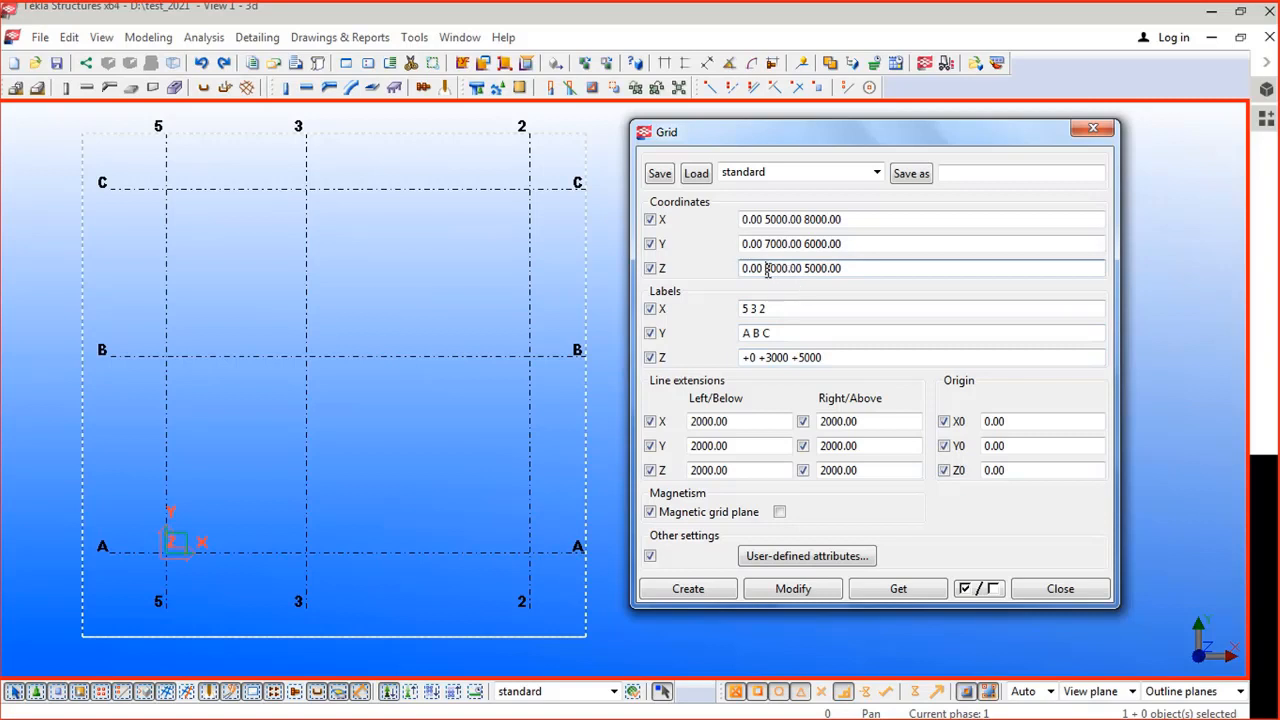
type("4")
left_click(806, 269)
type("6")
Step: Change the grid's Z labels to +0 +4000 +6000, apply the modification to the grid and close its properties
left_click_drag(766, 357, 773, 360)
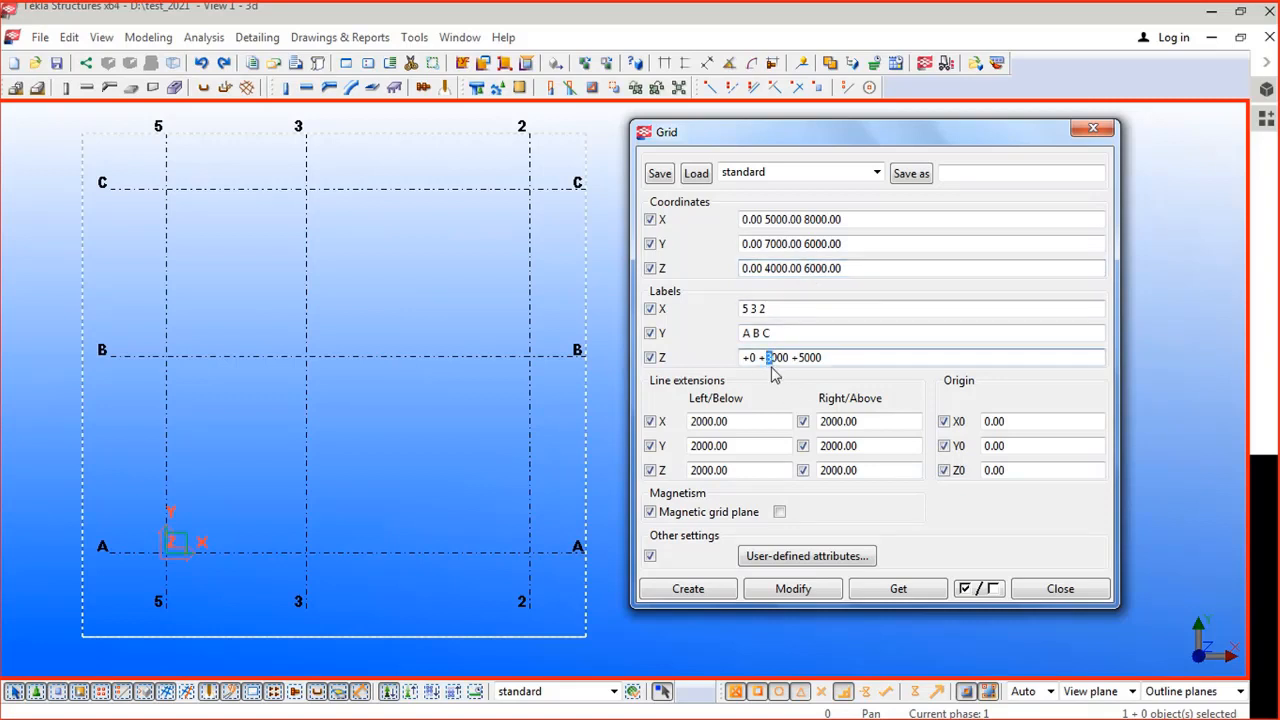
type("4")
type("6")
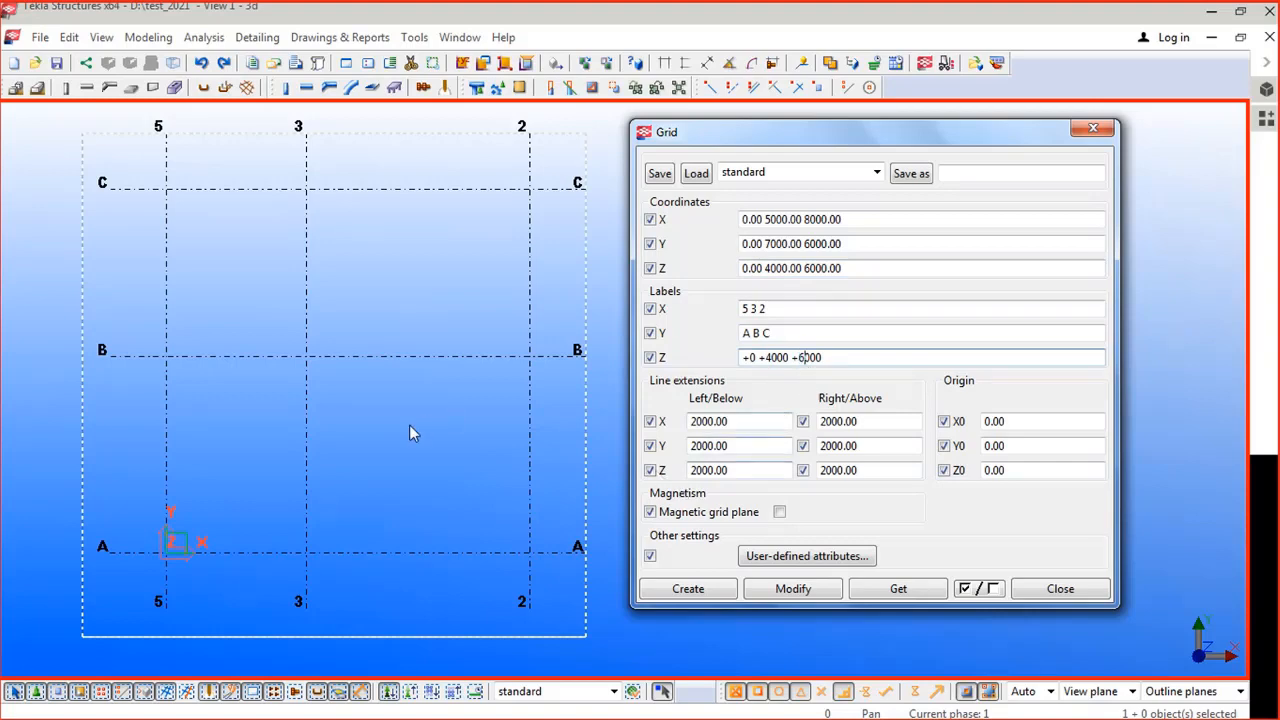
left_click(407, 357)
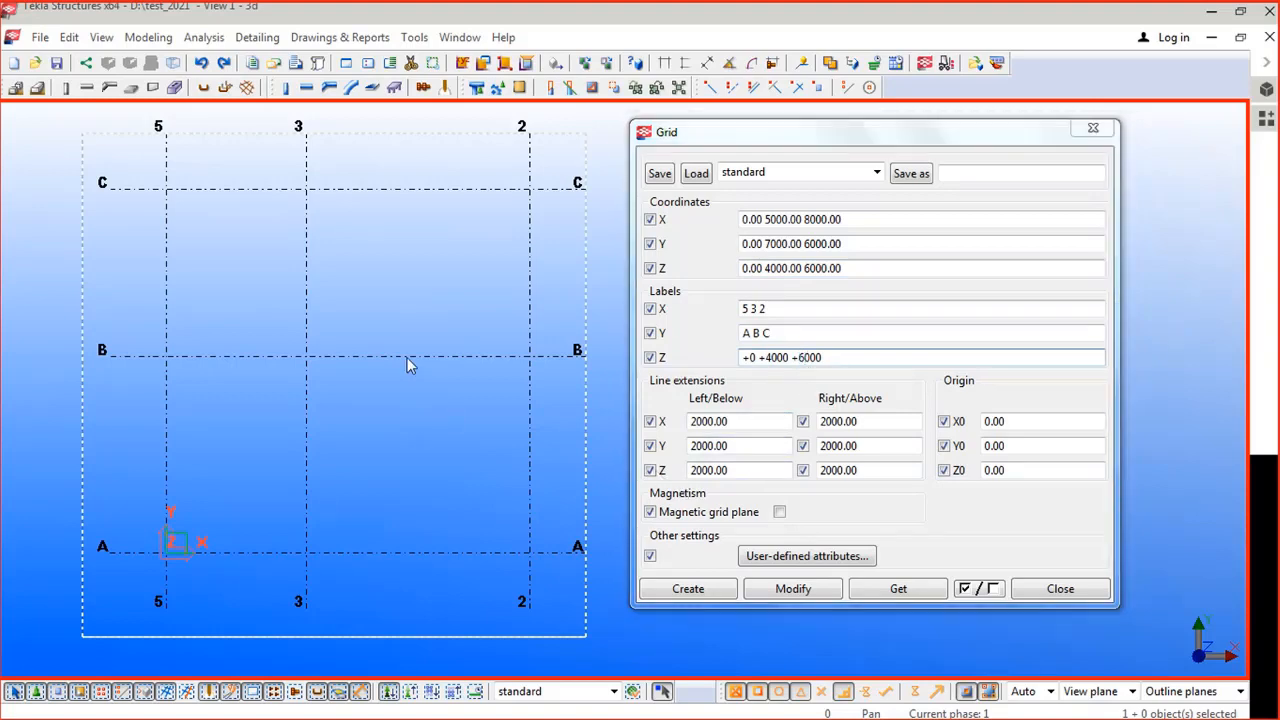
left_click(795, 589)
left_click(562, 388)
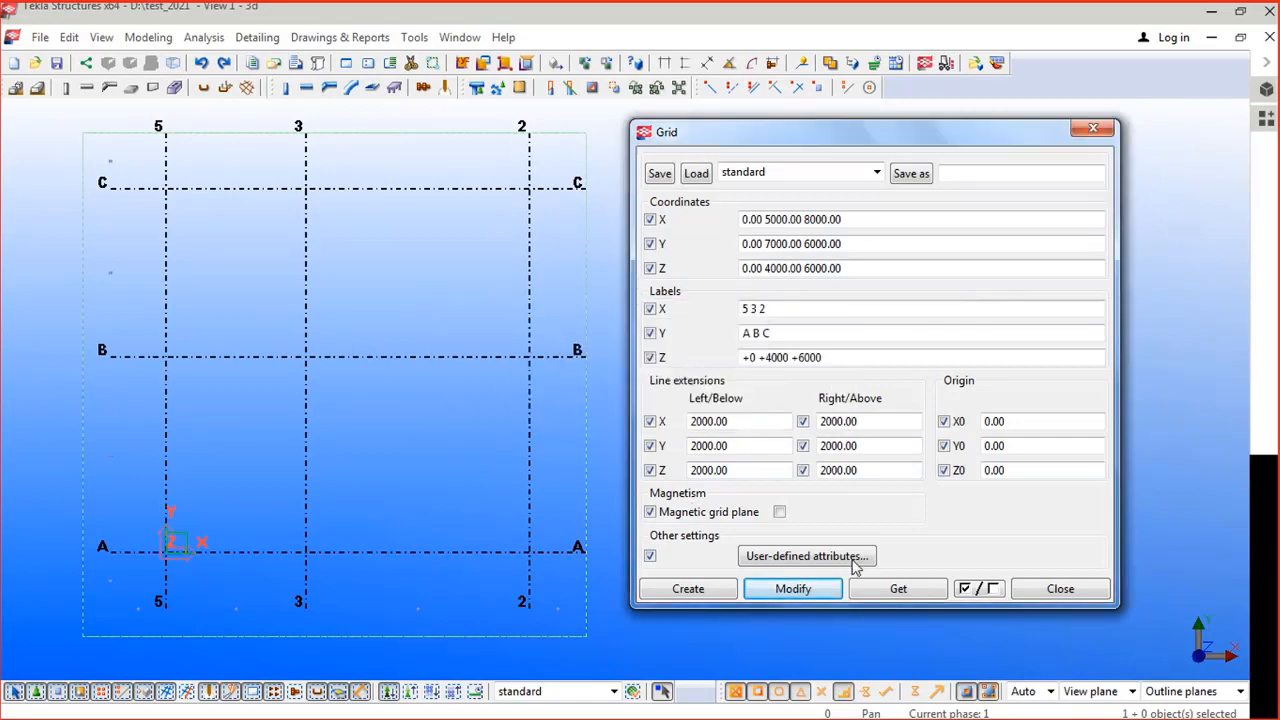
left_click(1068, 590)
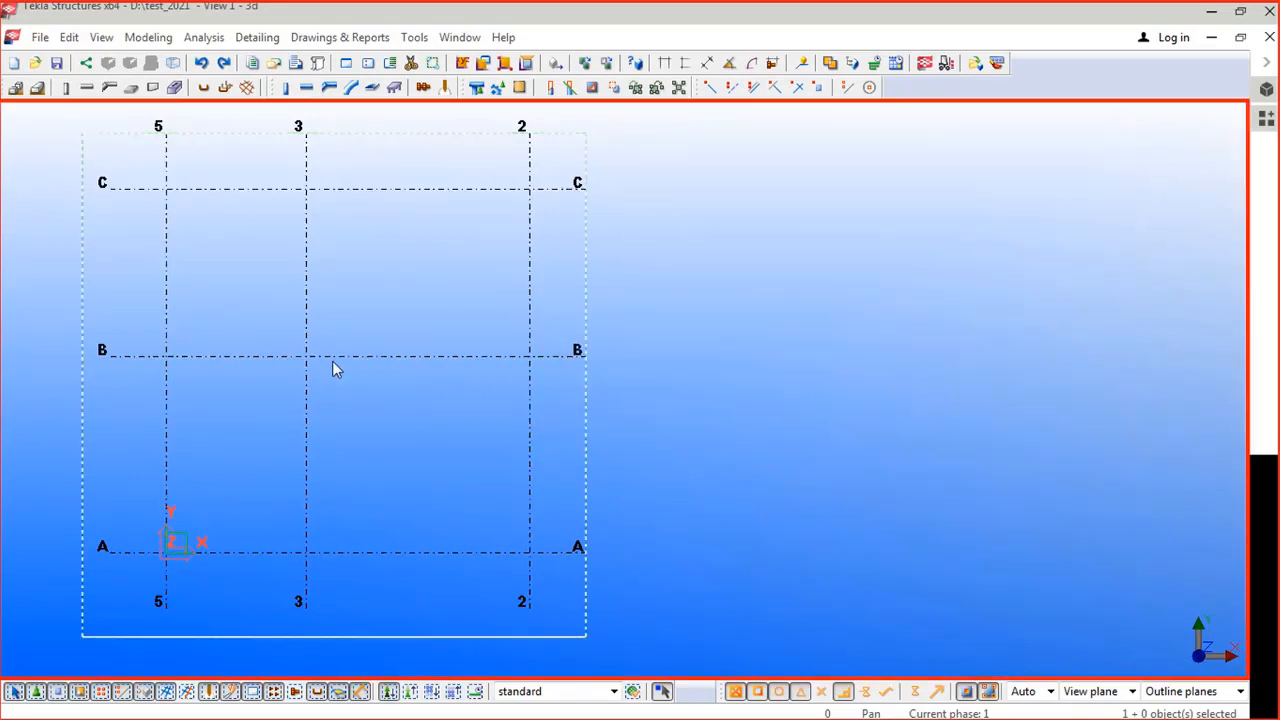
middle_click_drag(406, 400, 571, 423)
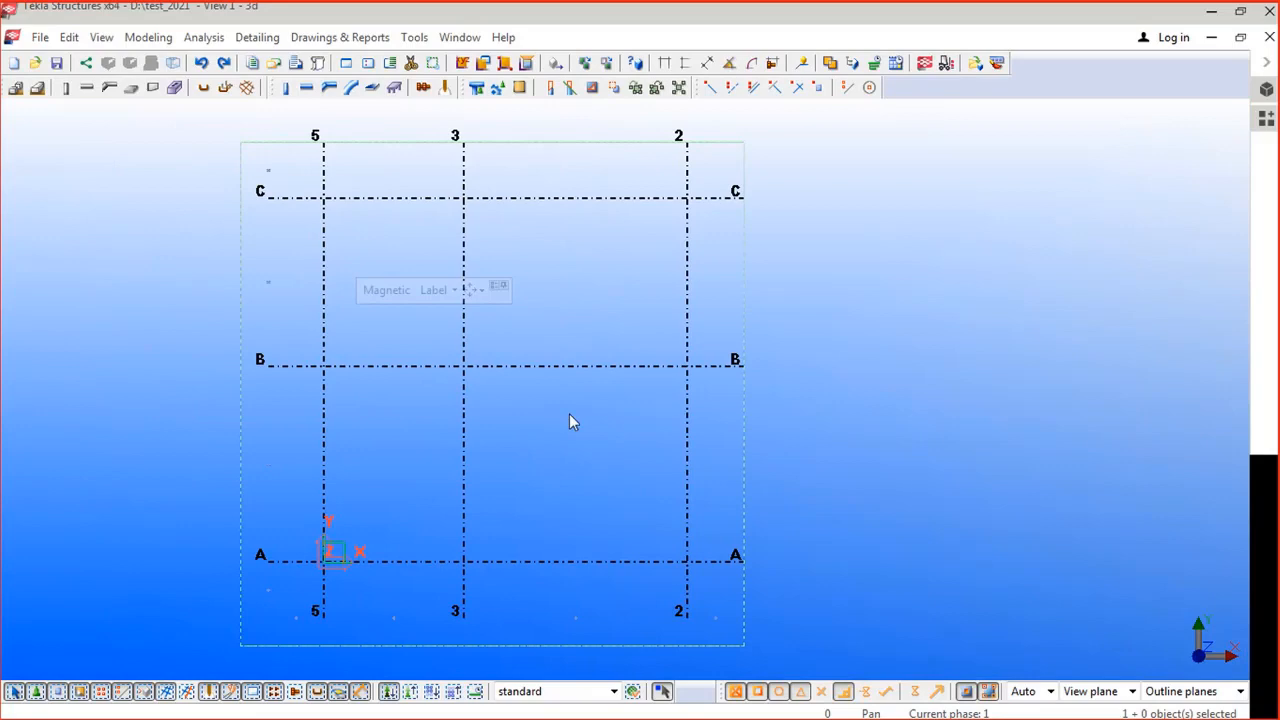
right_click(480, 368)
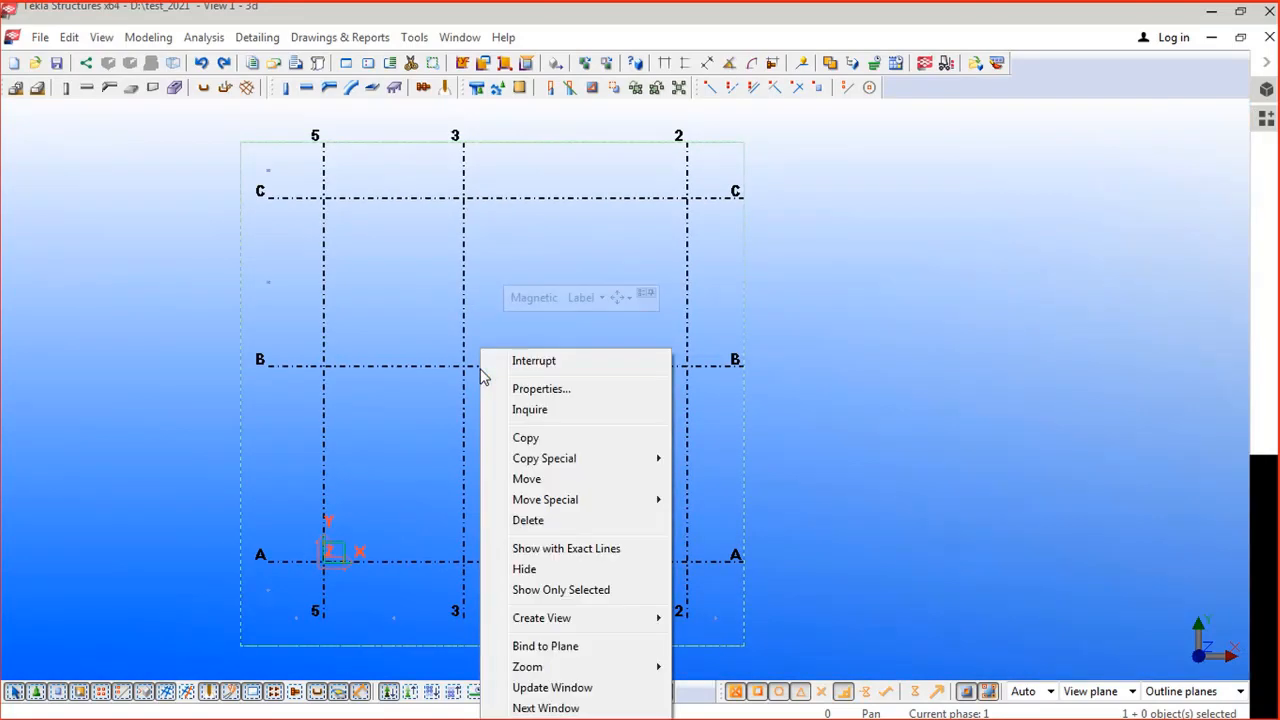
mouse_move(600, 622)
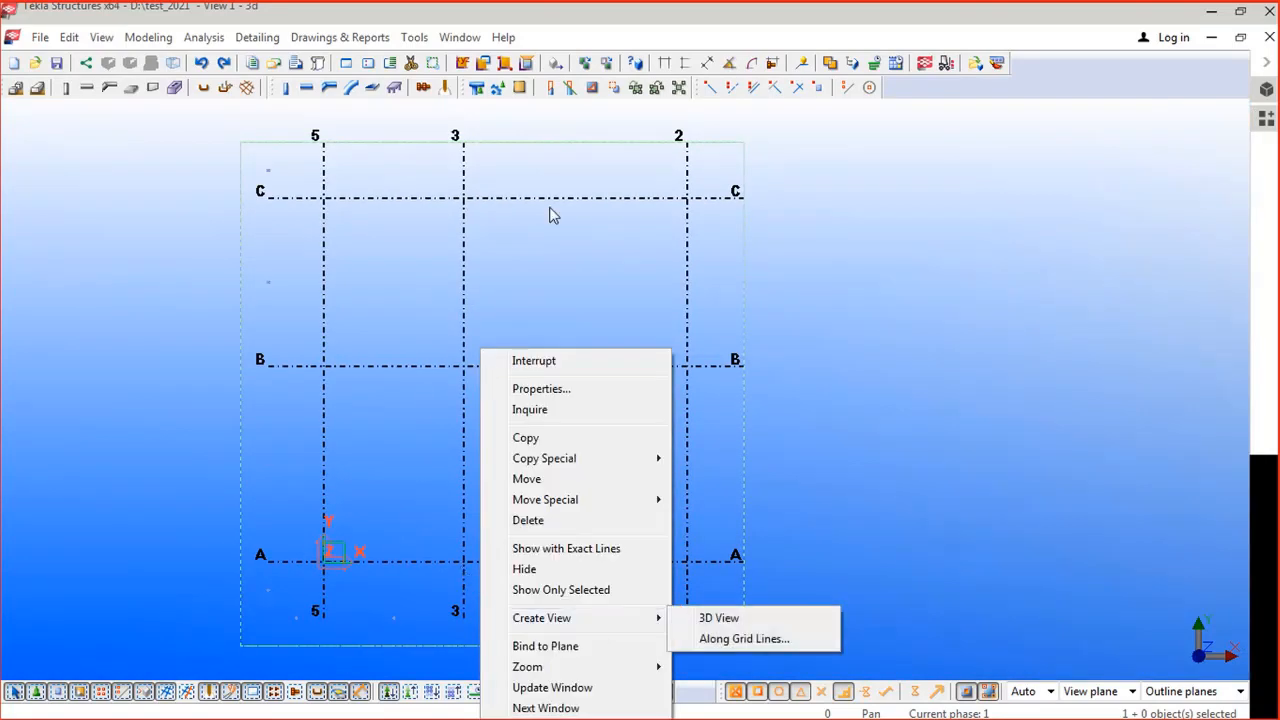
left_click(555, 225)
Step: Create all XY, ZY and XZ views along the grid lines, using the PLAN @ and GRID @ name prefixes with Plan and Elevation properties
right_click(471, 206)
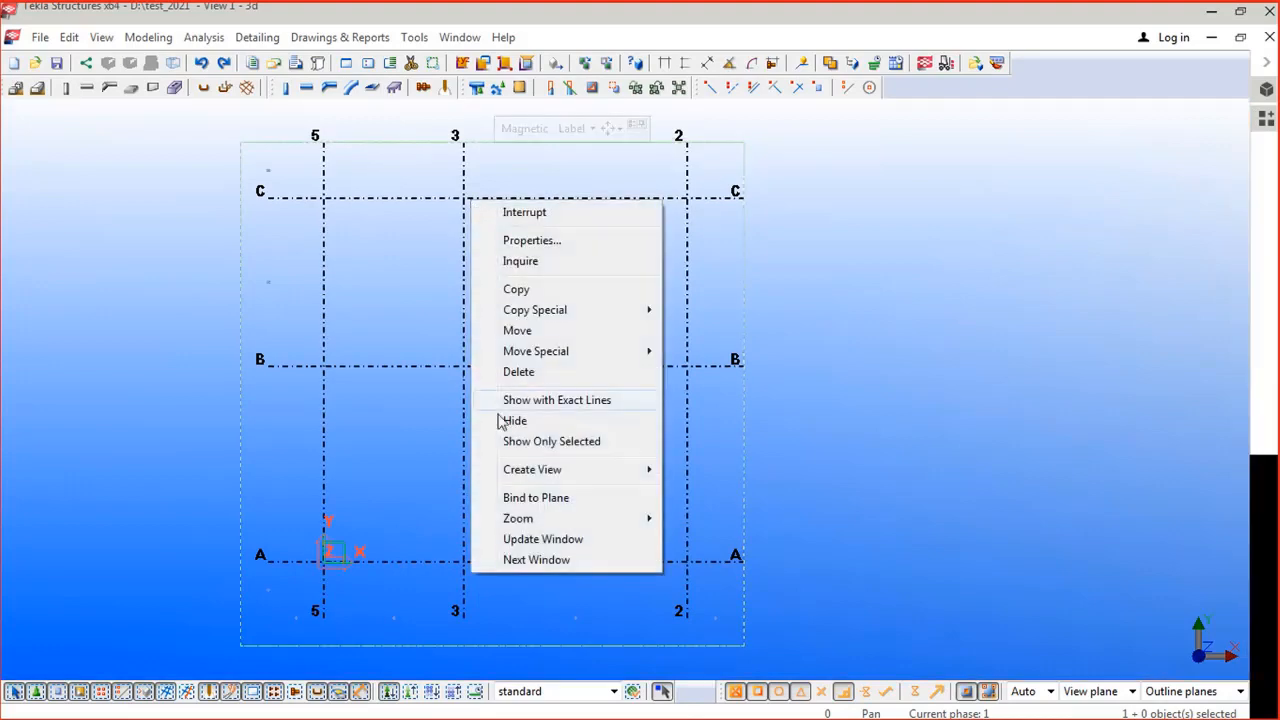
mouse_move(585, 472)
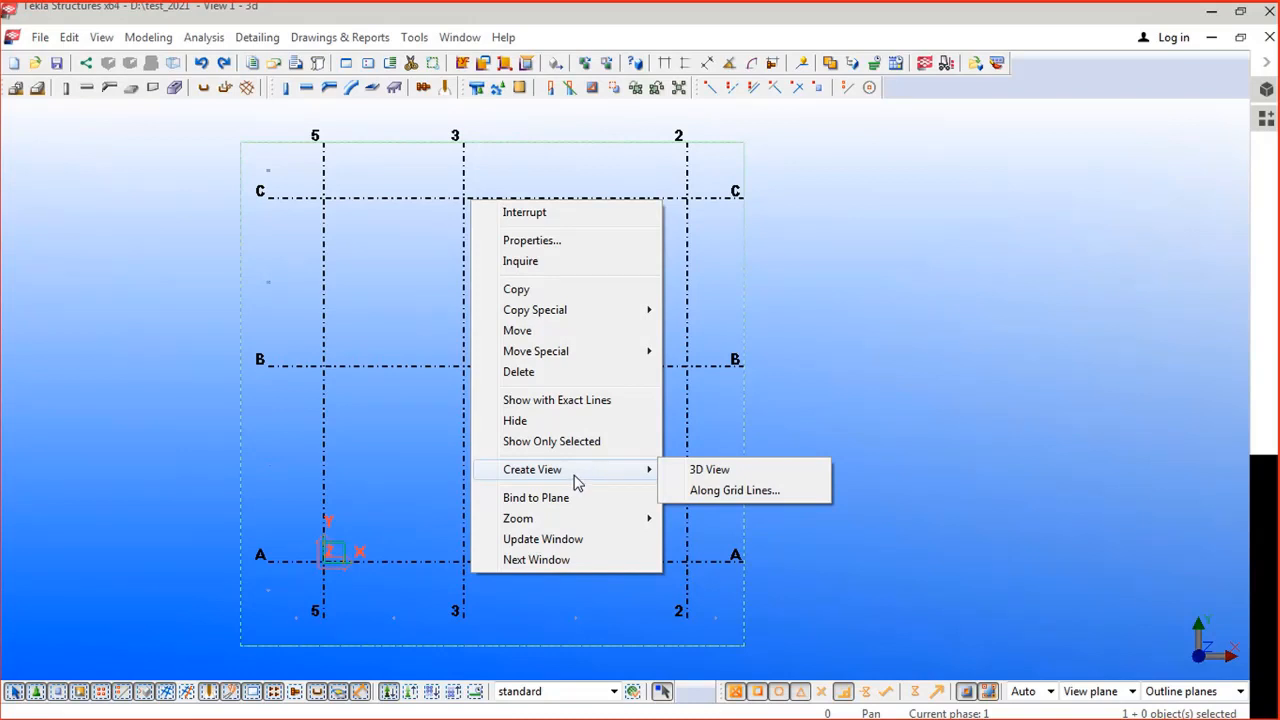
left_click(715, 490)
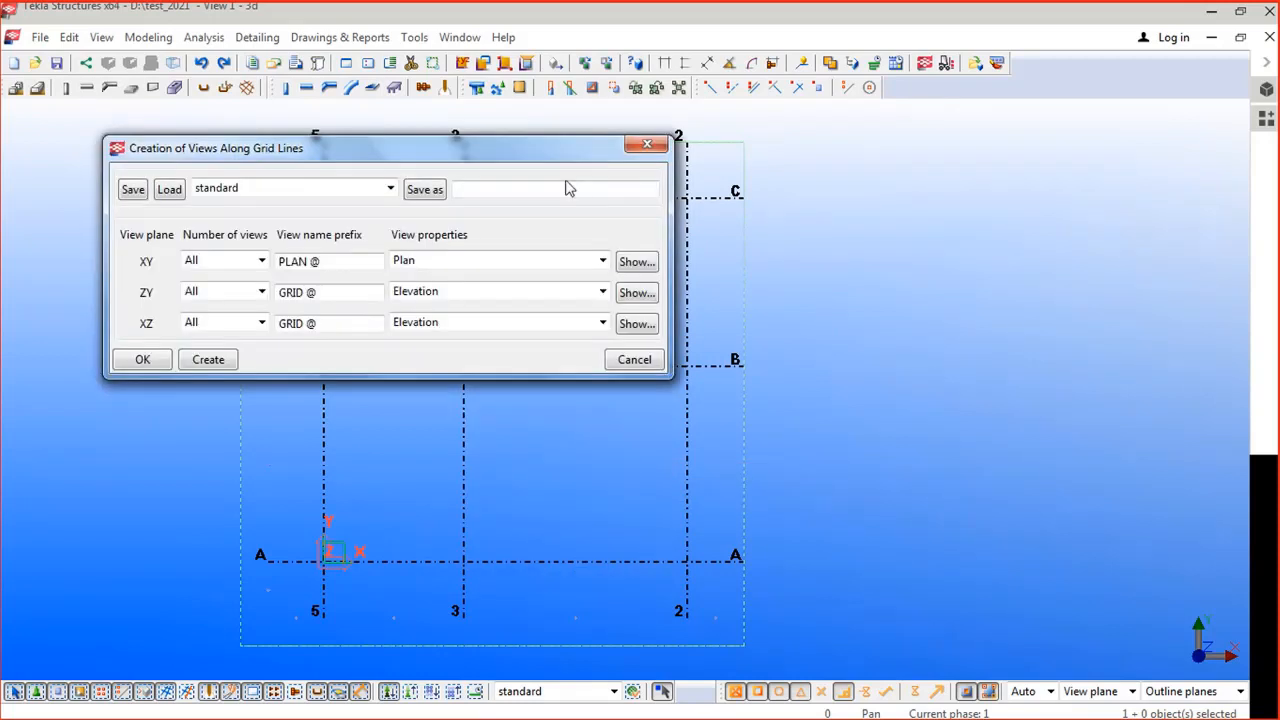
left_click_drag(497, 154, 1028, 158)
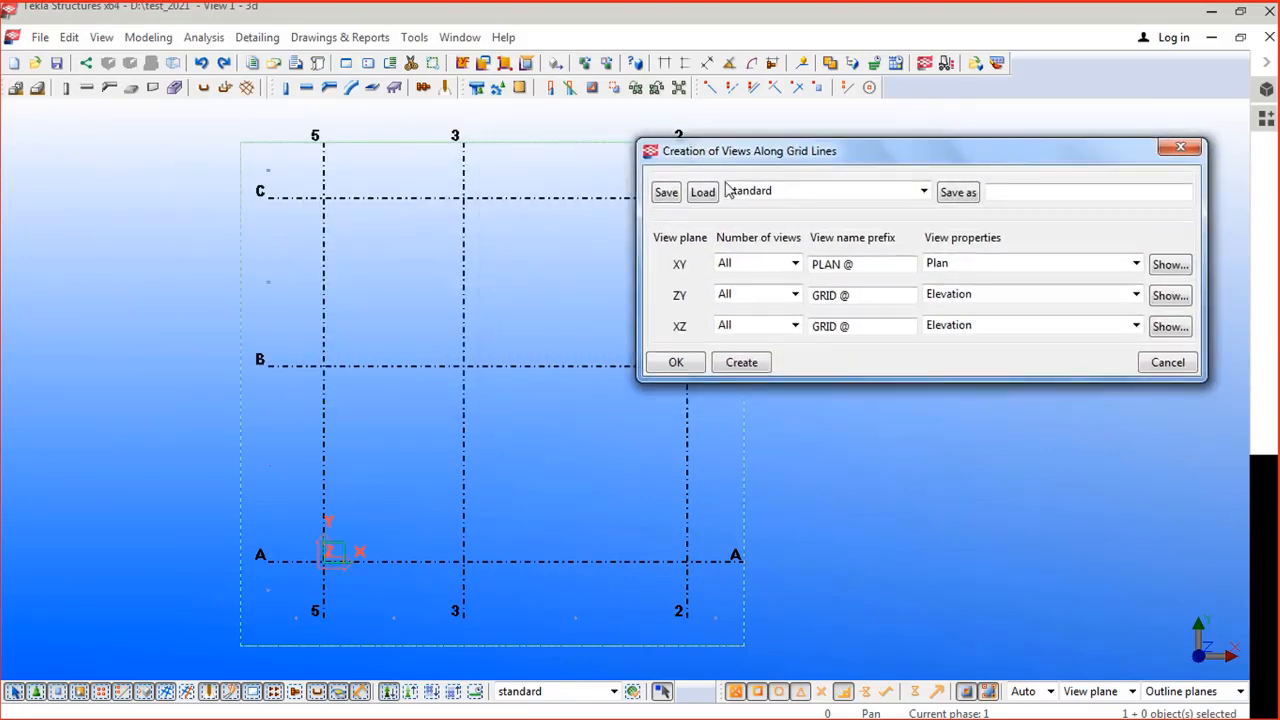
middle_click_drag(423, 306, 255, 306)
left_click_drag(786, 155, 714, 152)
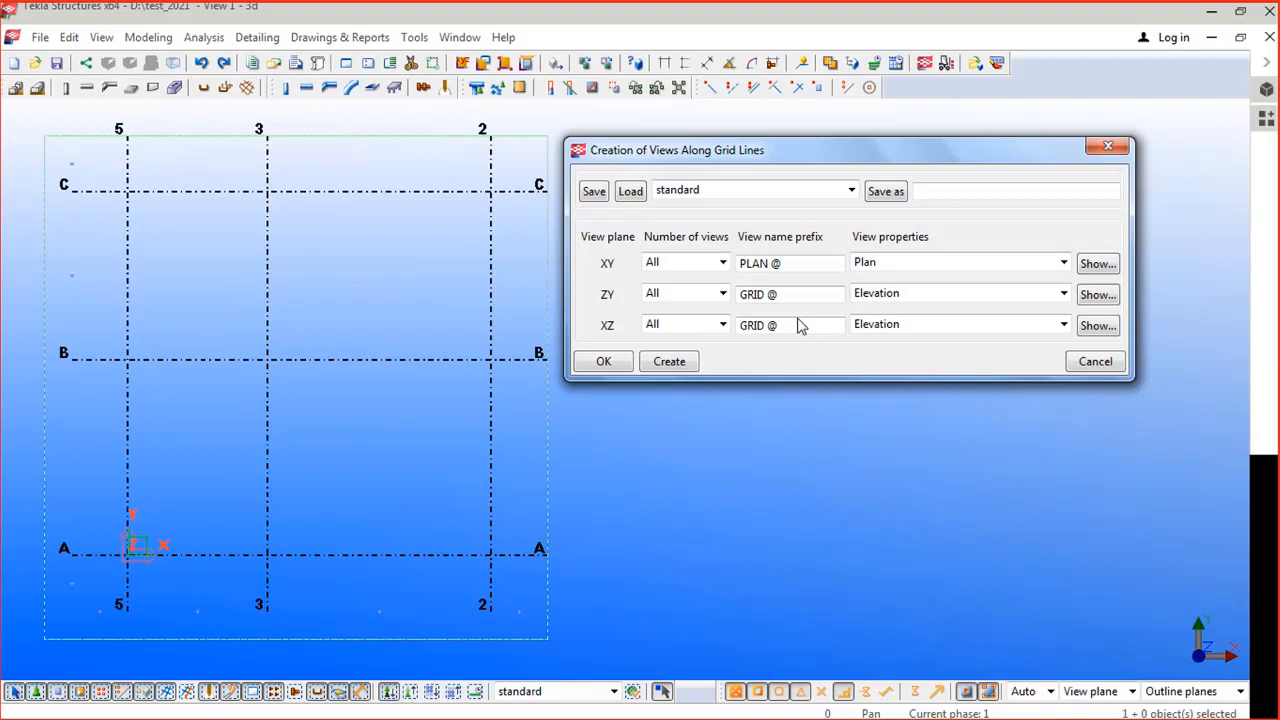
left_click(679, 367)
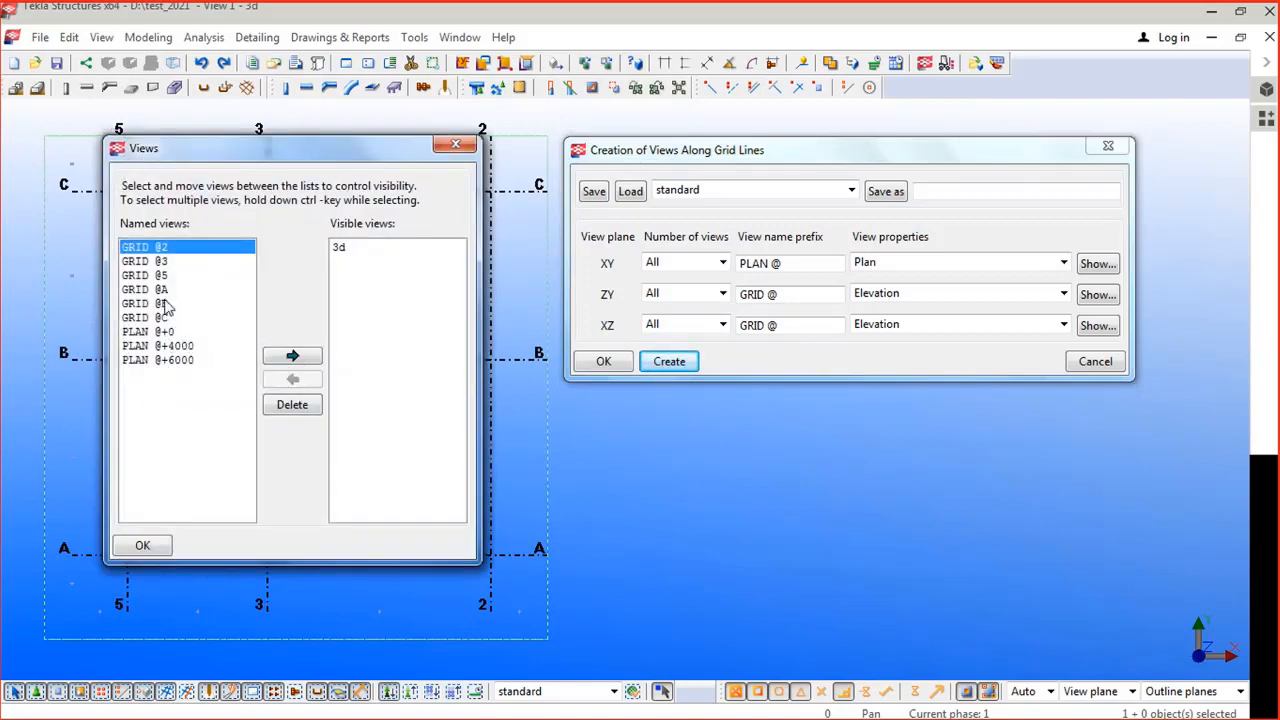
left_click(604, 362)
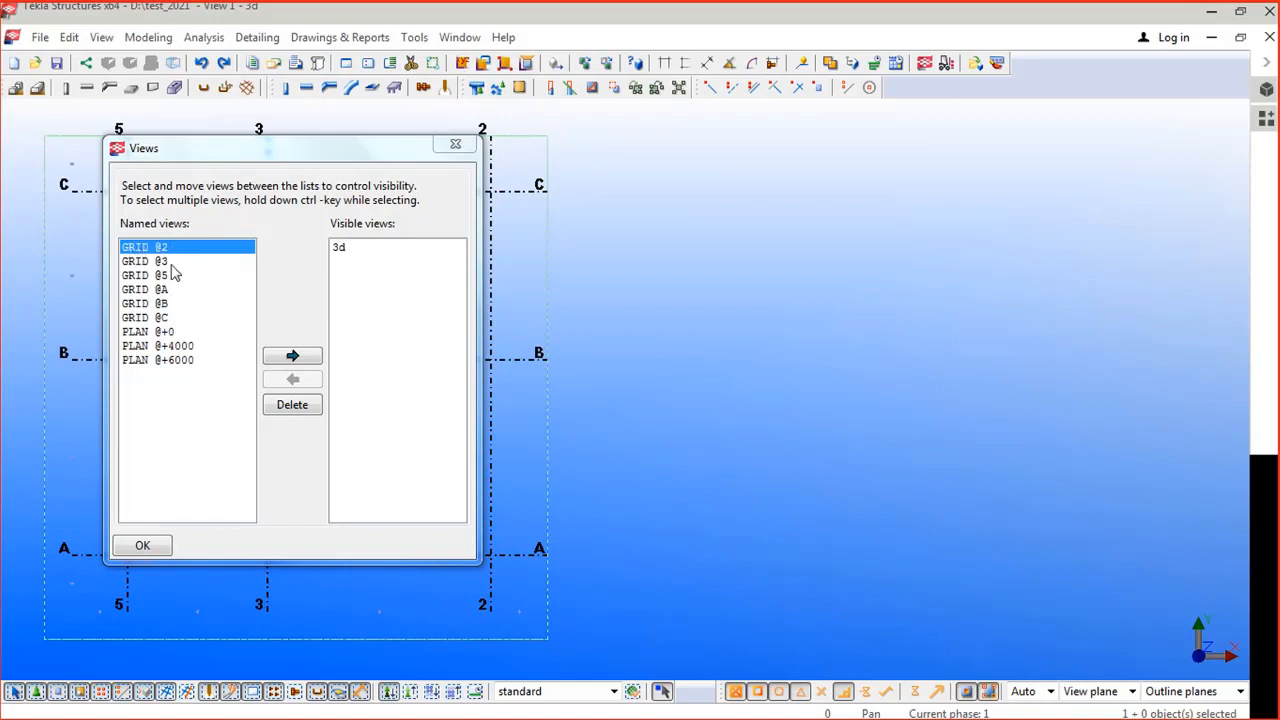
Step: Open the named view PLAN @+4000 and close the list of views
left_click(174, 333)
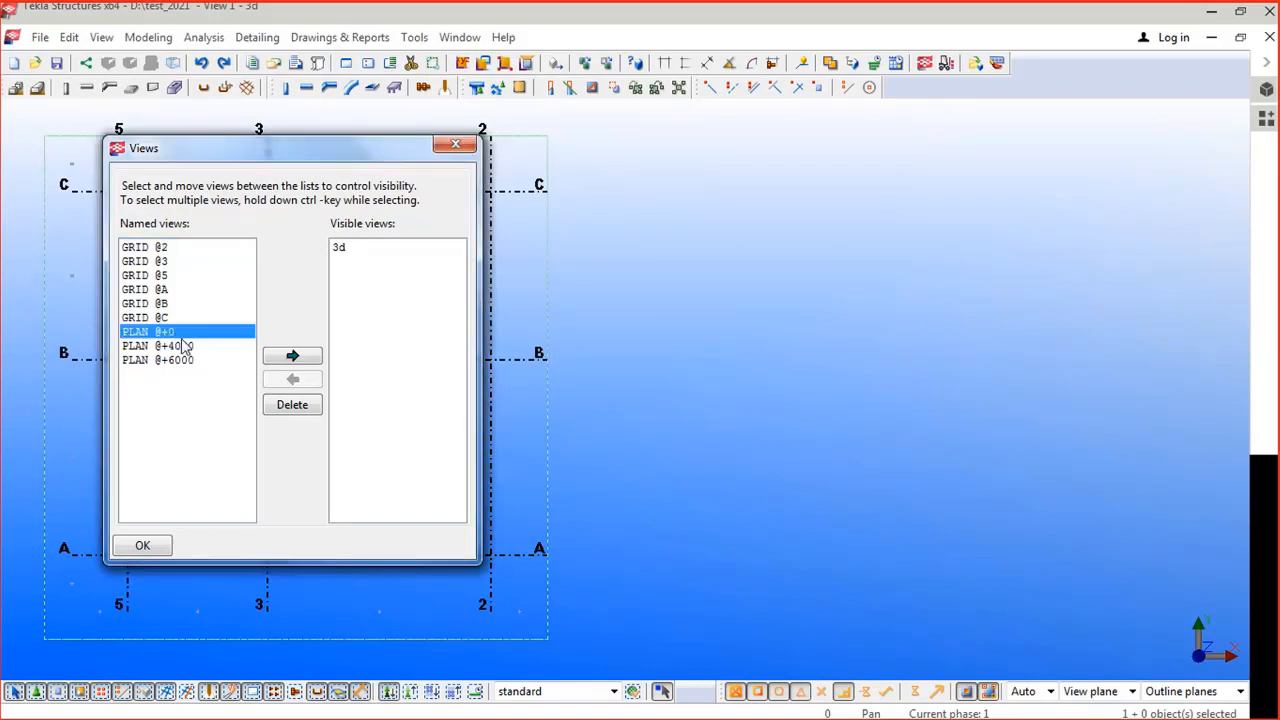
left_click(185, 346)
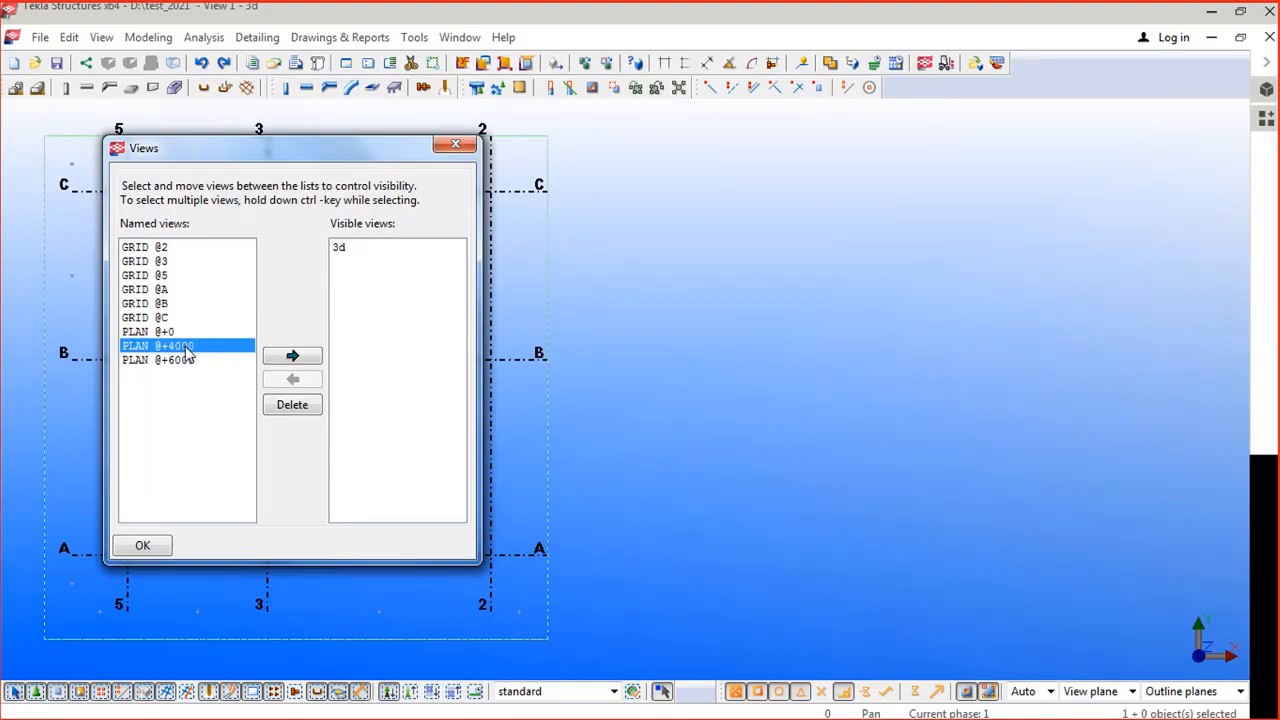
double_click(186, 347)
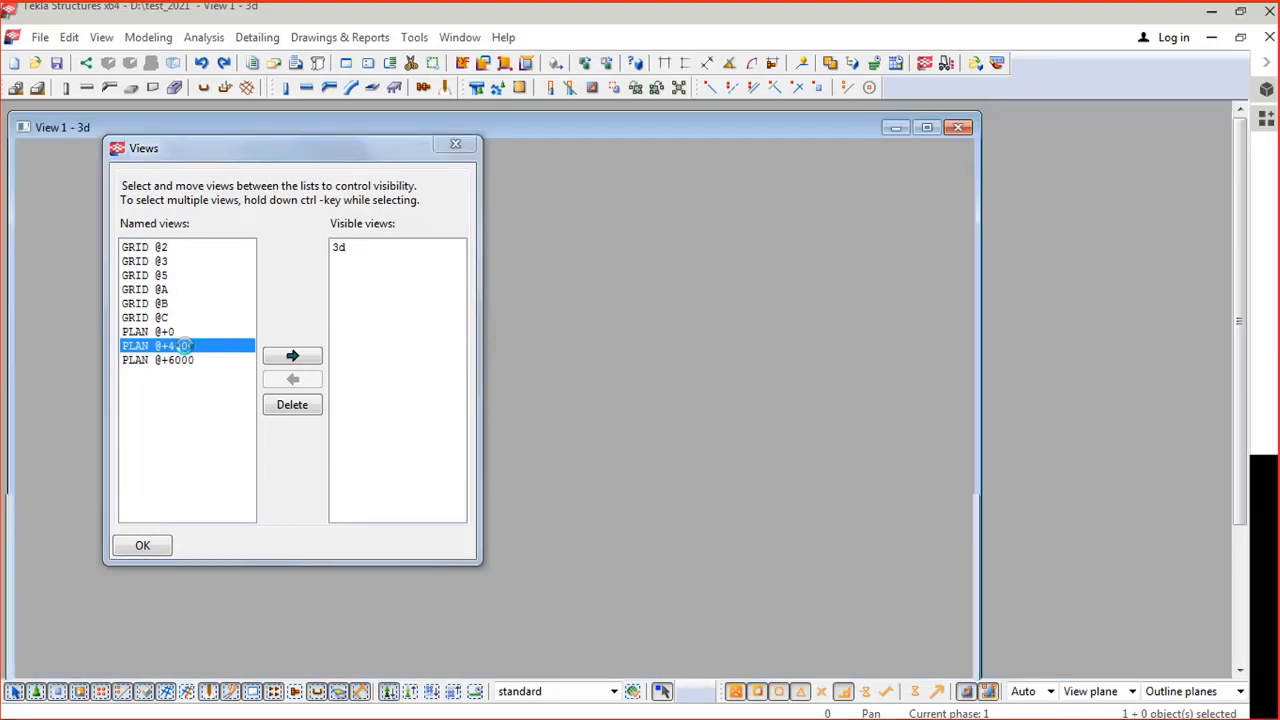
left_click(455, 145)
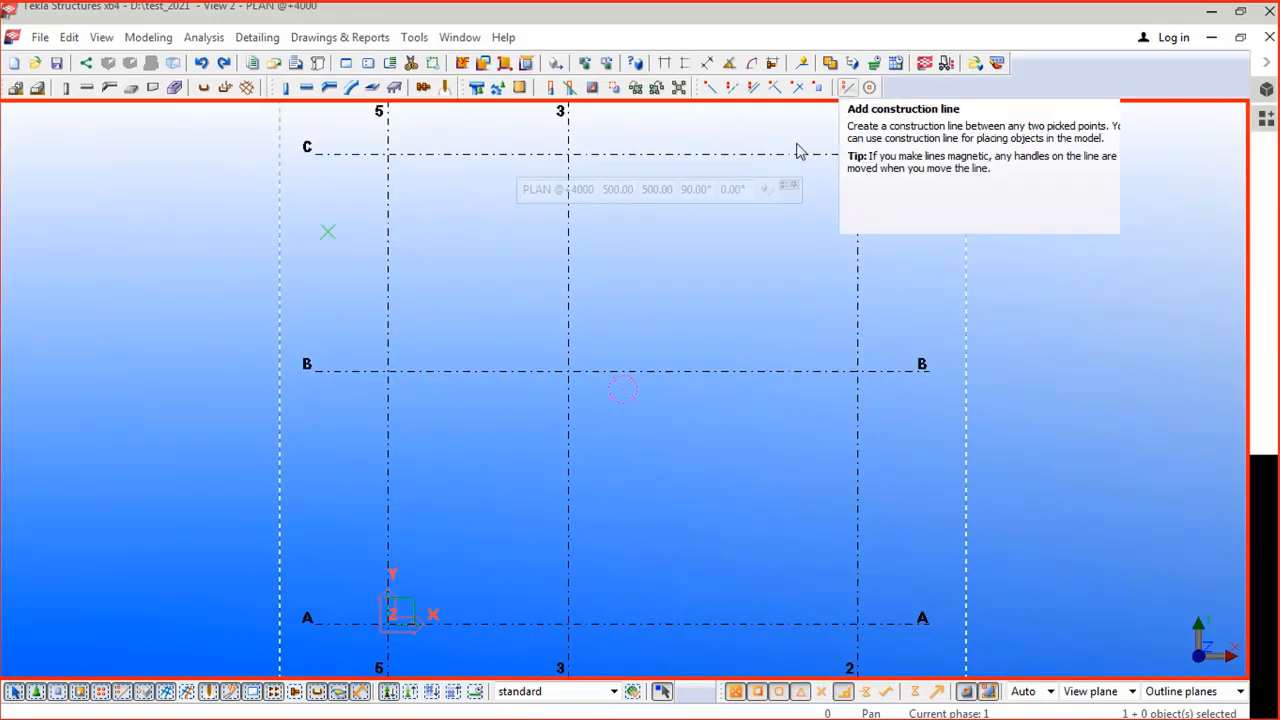
Step: Add an 8000 mm horizontal construction line from grid line 3 to grid line 2, midway between lines B and C, and end the command
left_click(849, 88)
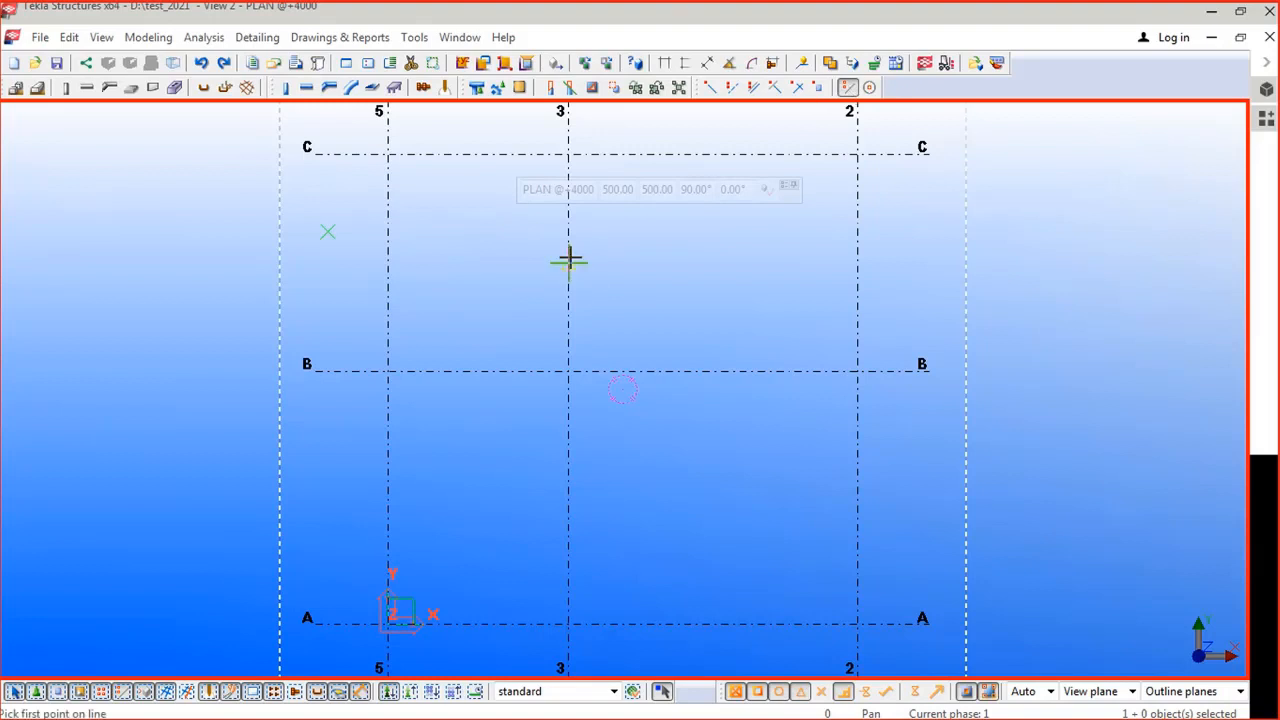
left_click(569, 262)
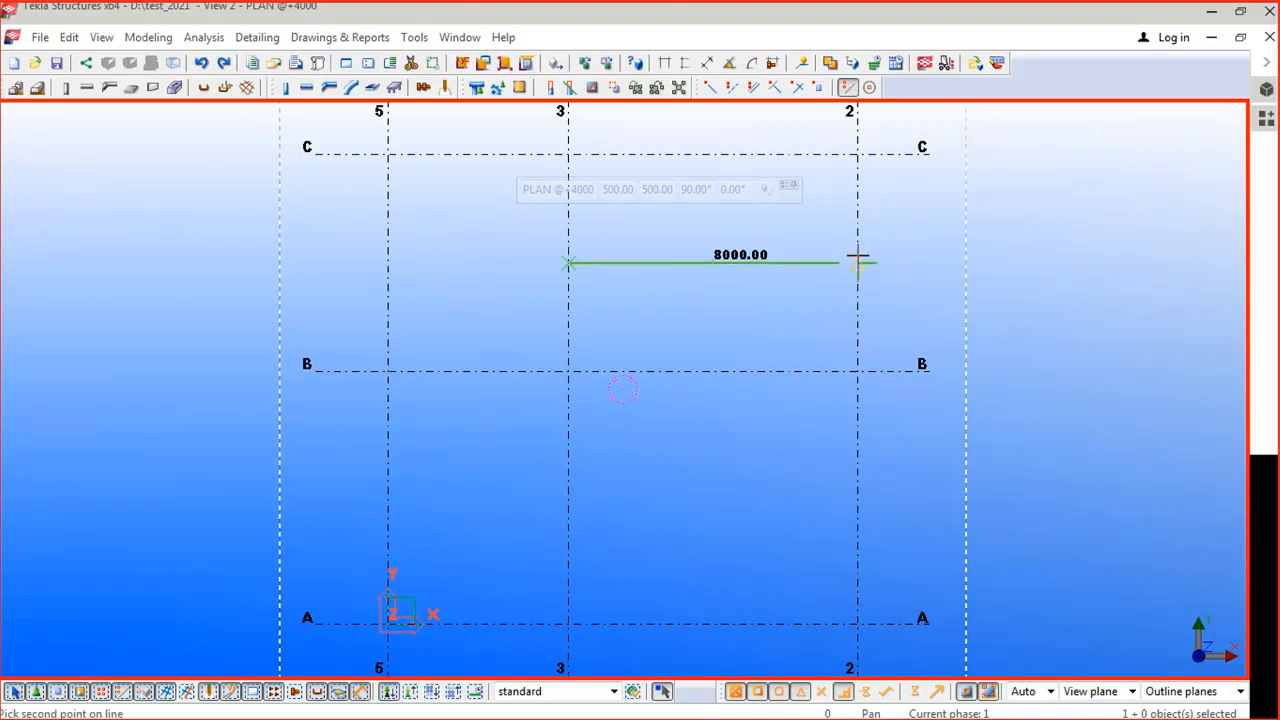
left_click(857, 262)
right_click(692, 284)
left_click(715, 290)
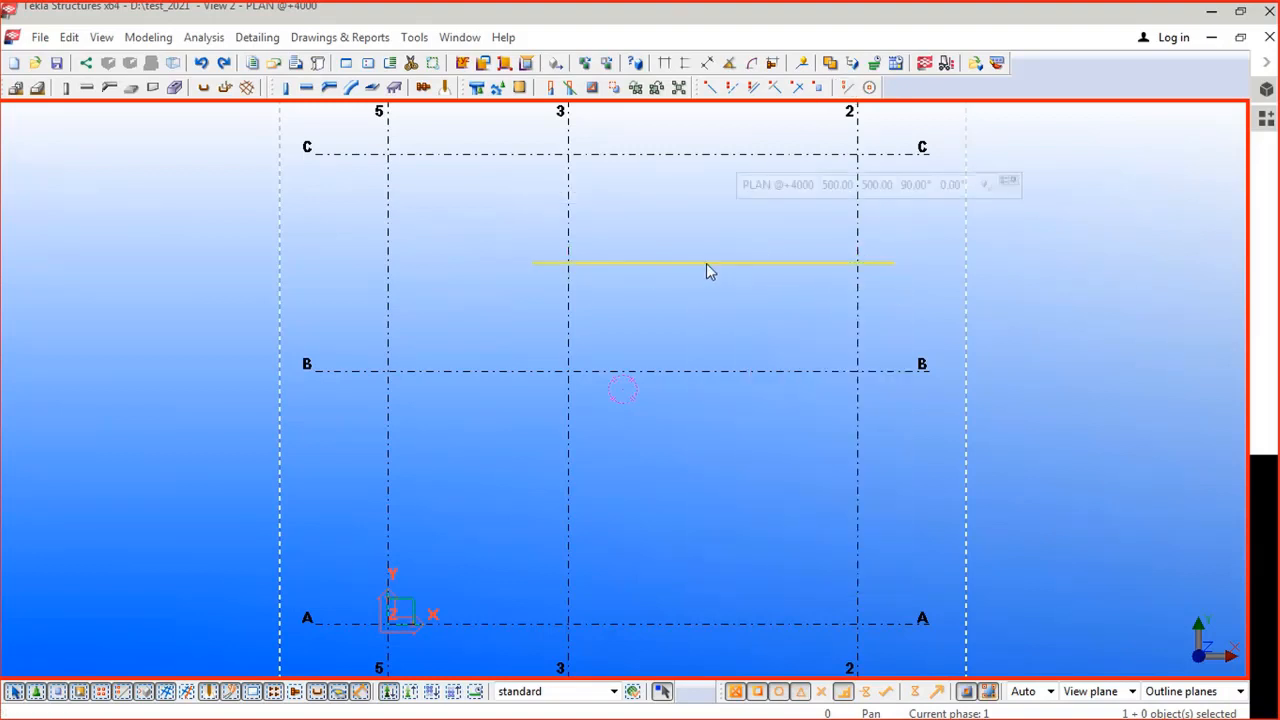
Step: Inspect the construction line between grid lines 3 and 2 by selecting and deselecting it
left_click(706, 265)
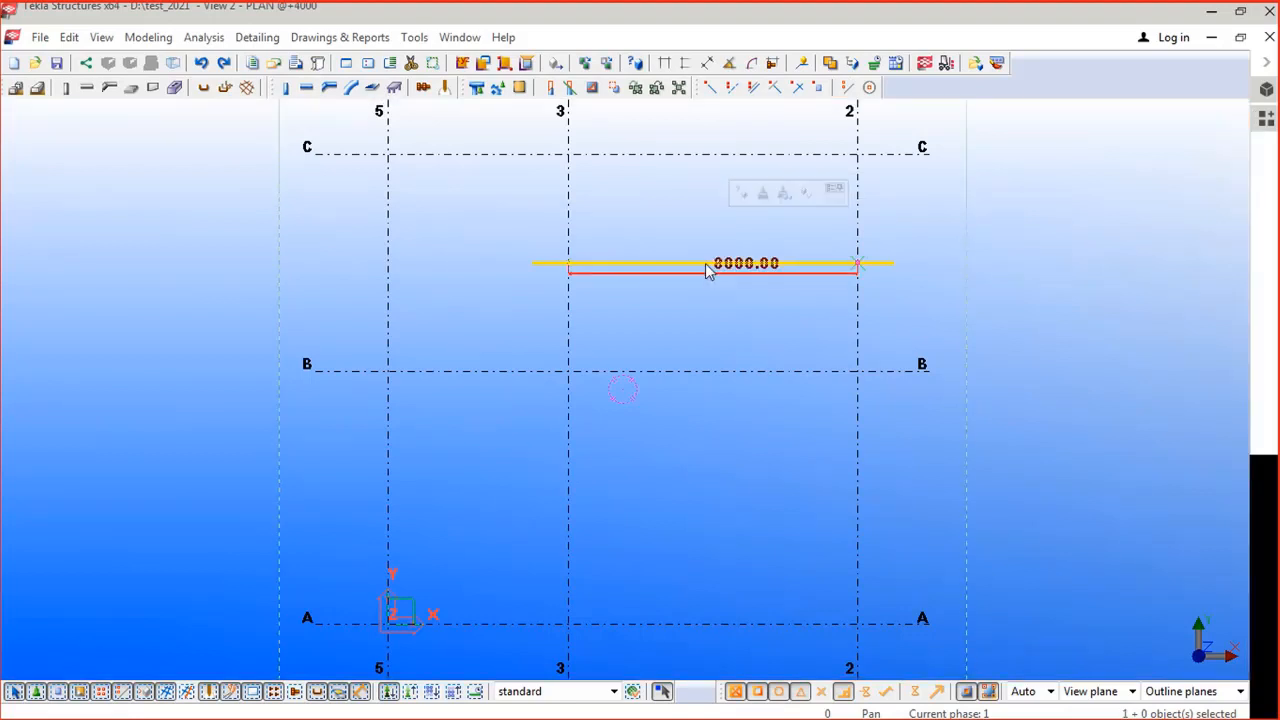
left_click(706, 264)
left_click(646, 288)
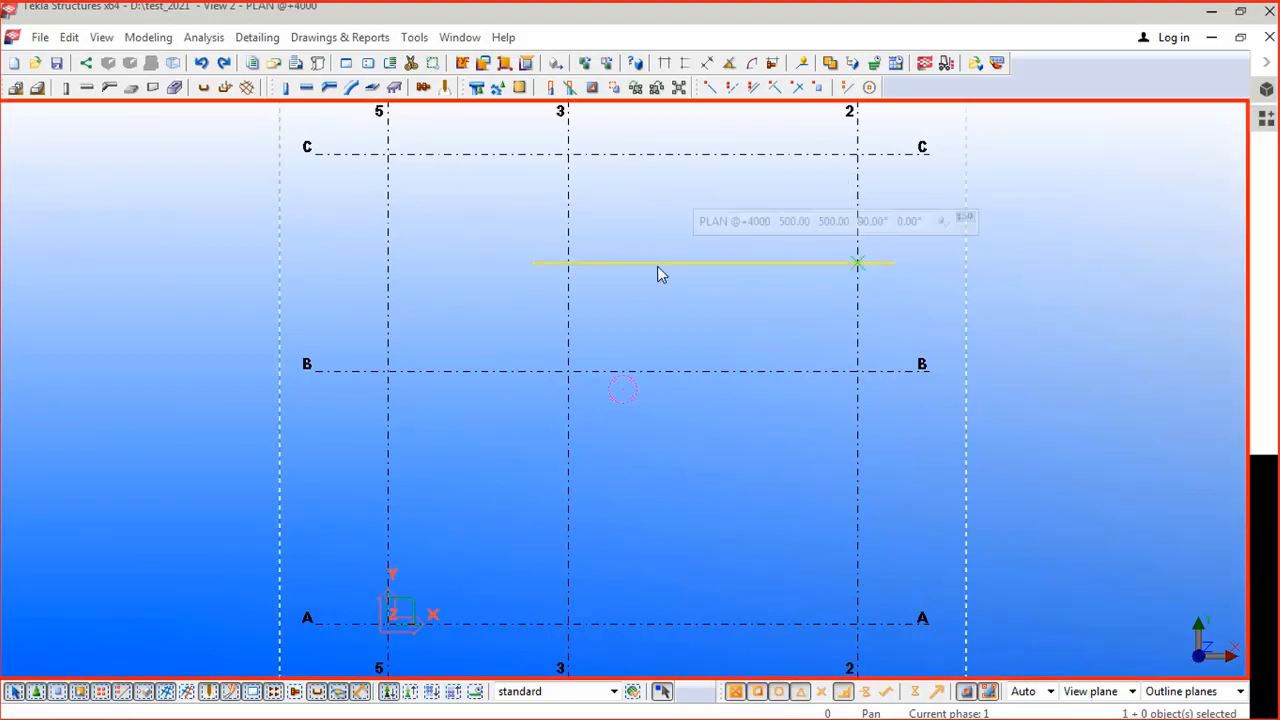
left_click(658, 262)
left_click(615, 356)
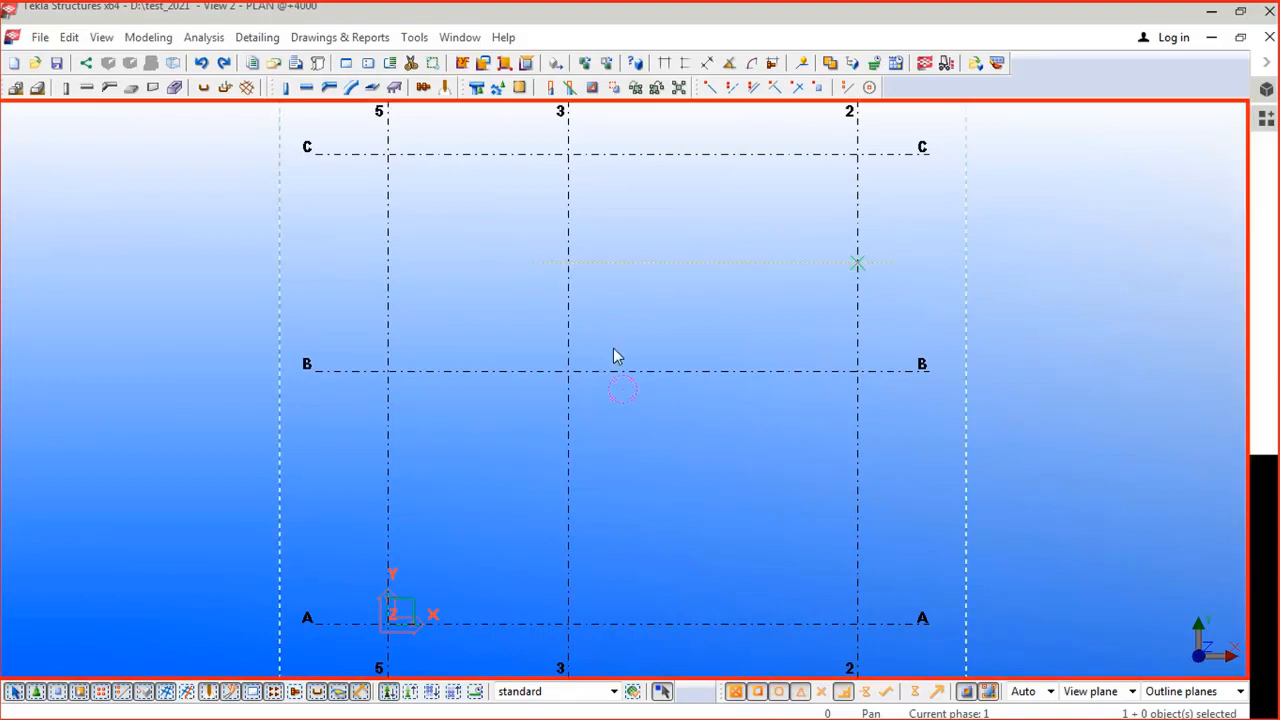
left_click(629, 266)
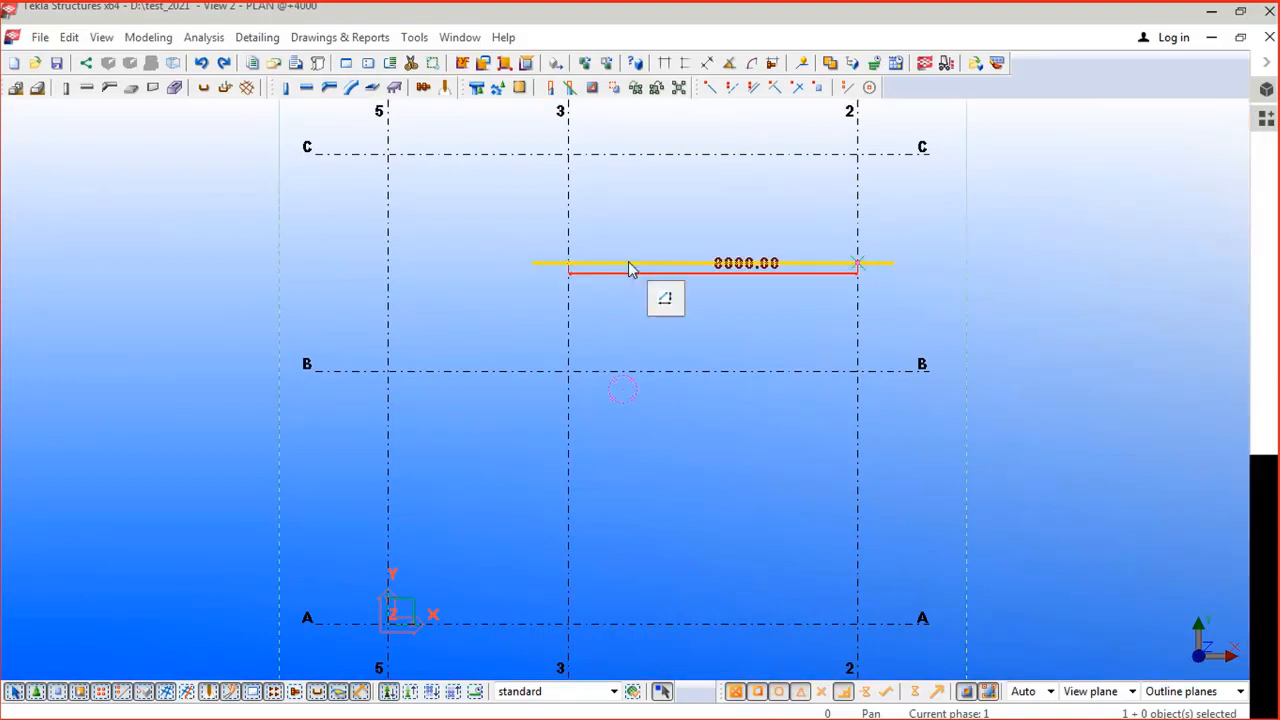
left_click(610, 337)
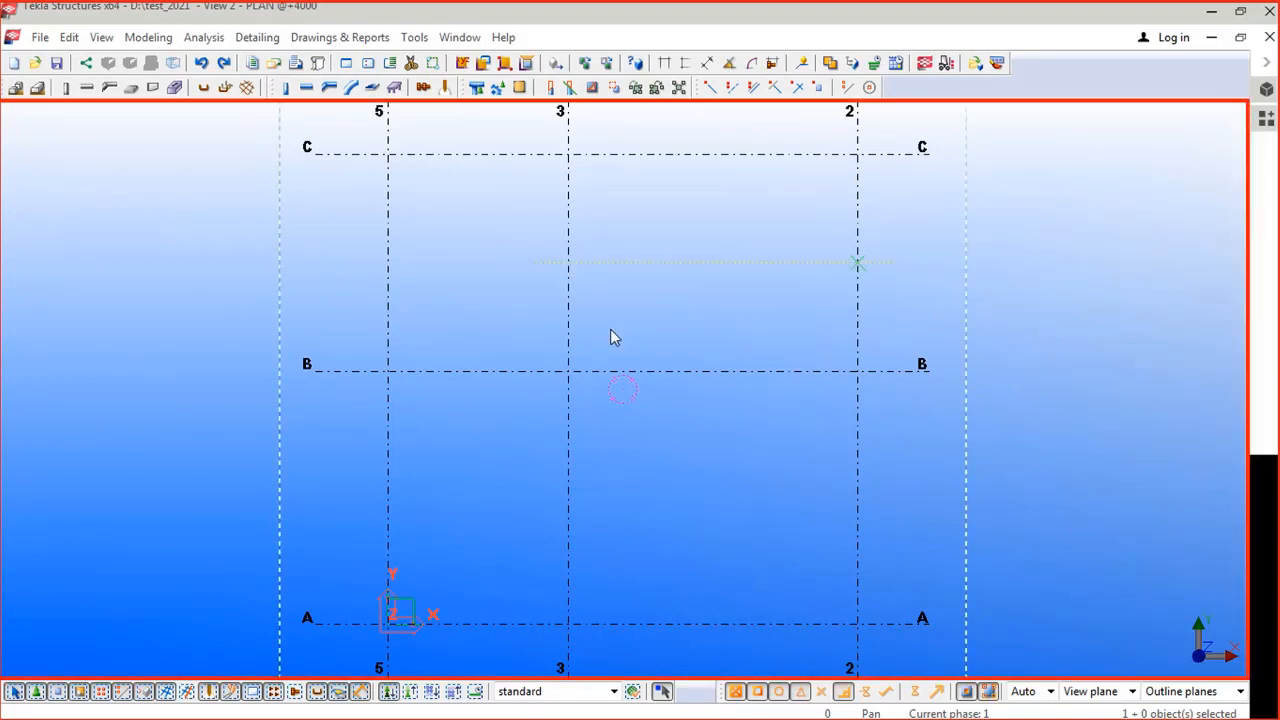
Step: Inquire the construction line between grid lines 3 and 2 and examine its start and end point coordinates
key("shift+i")
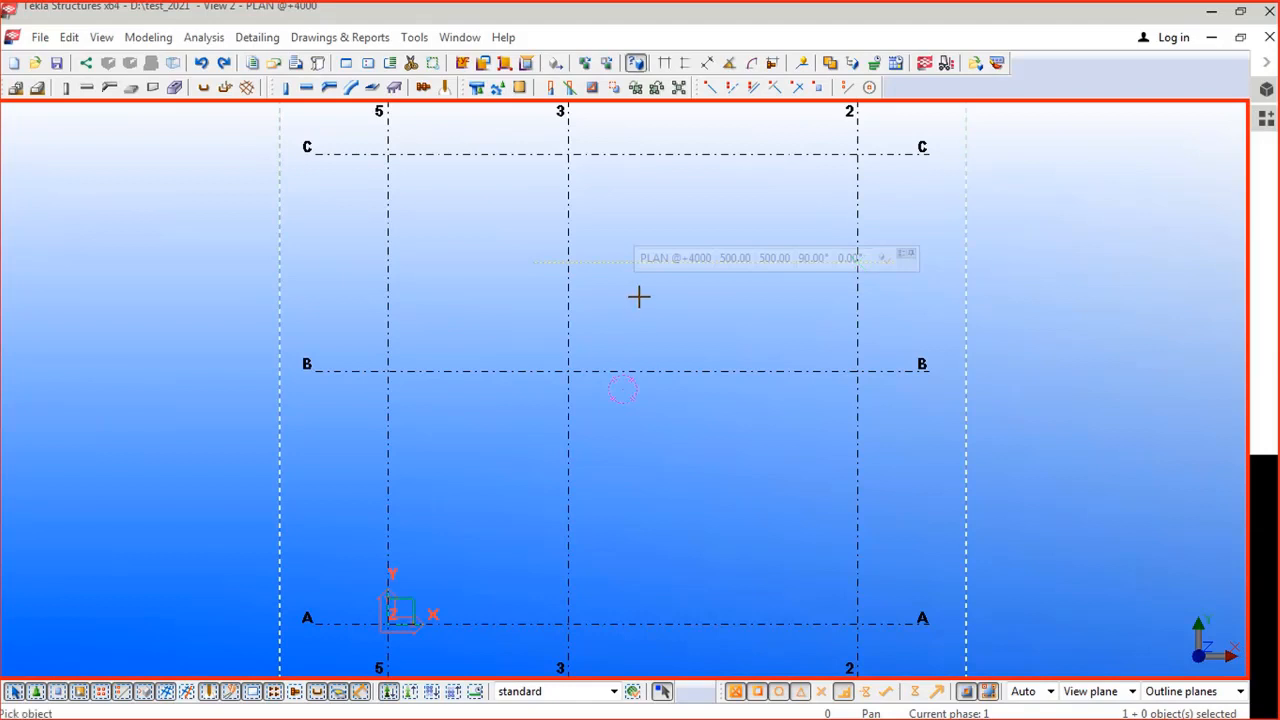
left_click(565, 263)
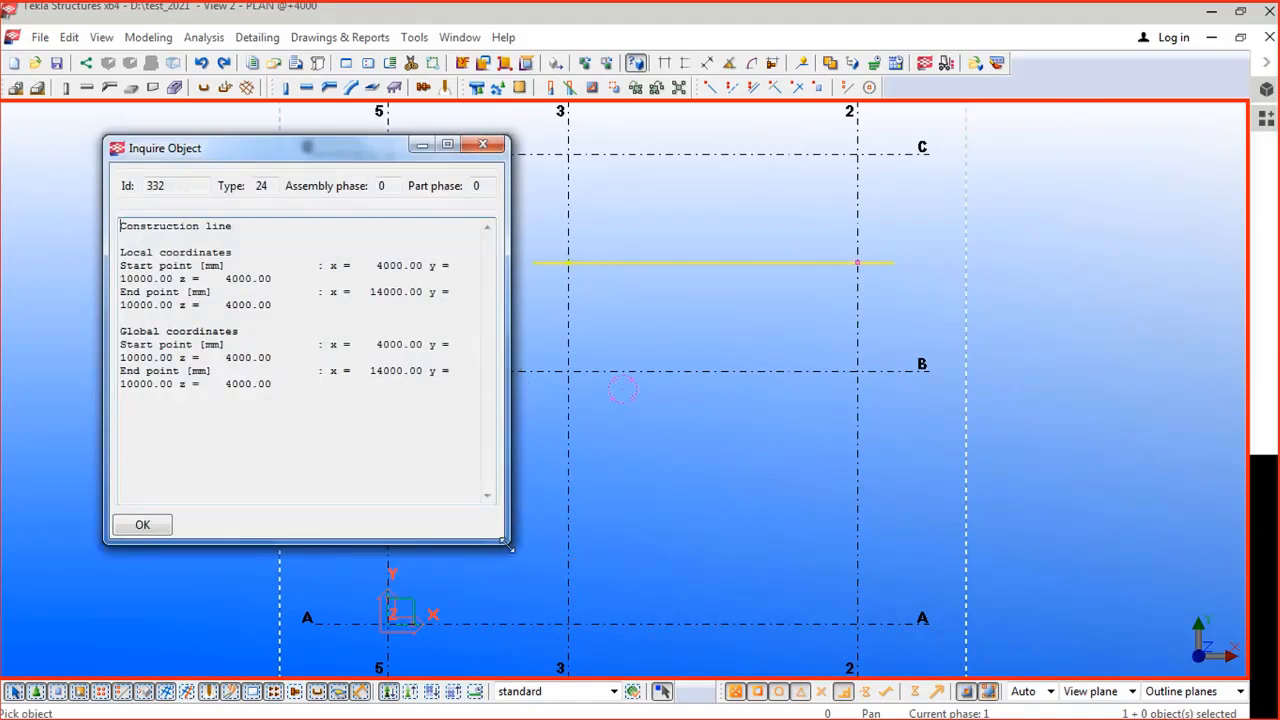
left_click_drag(505, 547, 801, 585)
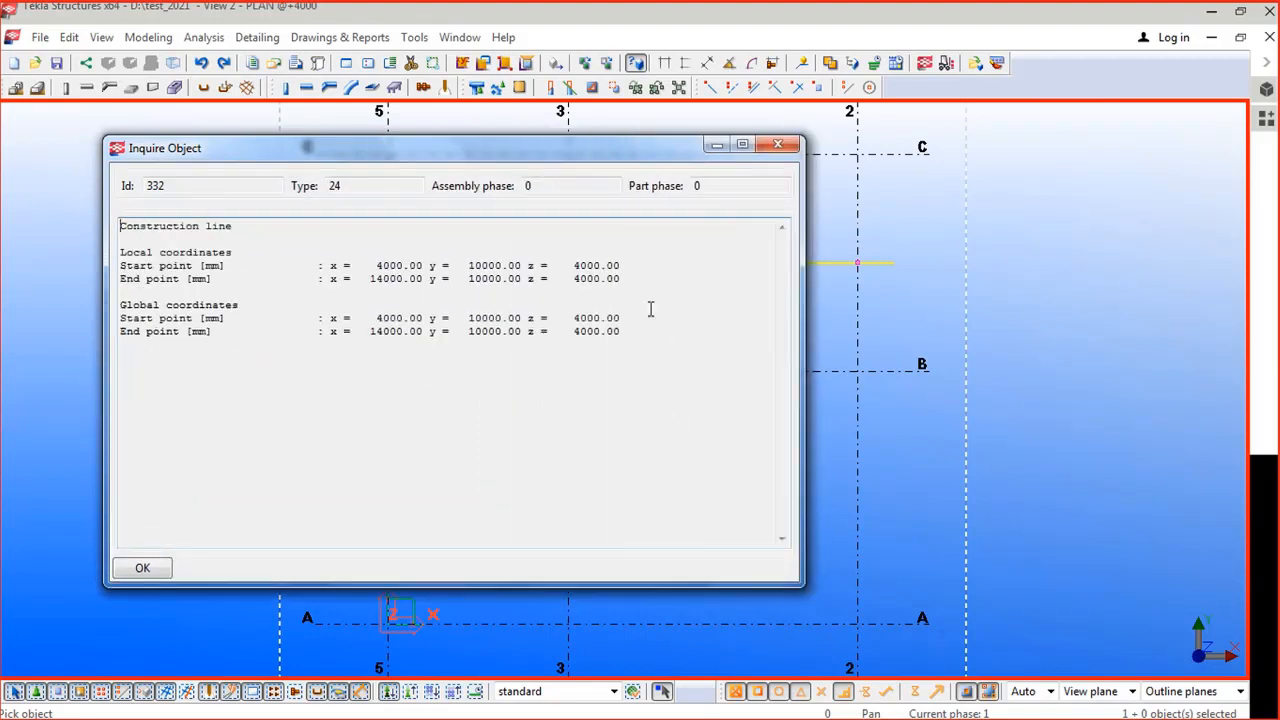
left_click_drag(645, 263, 576, 272)
mouse_move(576, 279)
left_mouse_down()
mouse_move(626, 280)
mouse_move(577, 264)
left_mouse_up()
left_click(778, 150)
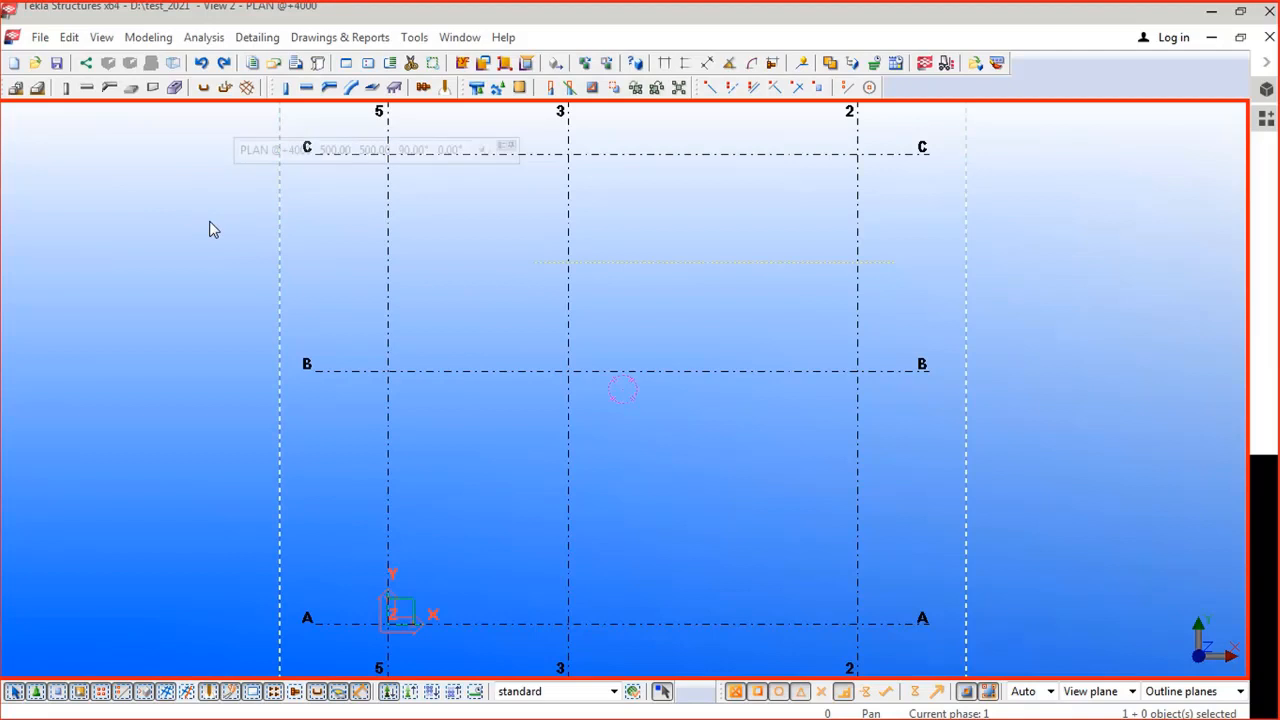
Step: Review the list of named and visible views, then close it without changing anything
key("ctrl+i")
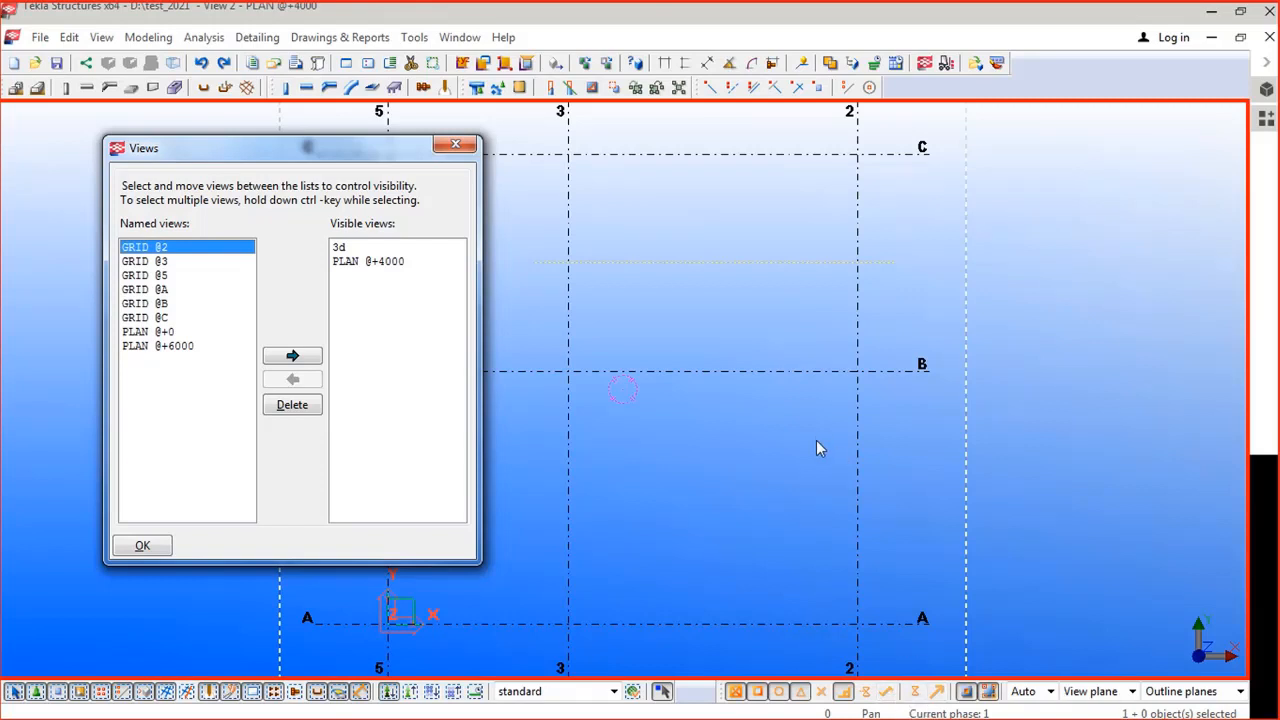
left_click(455, 145)
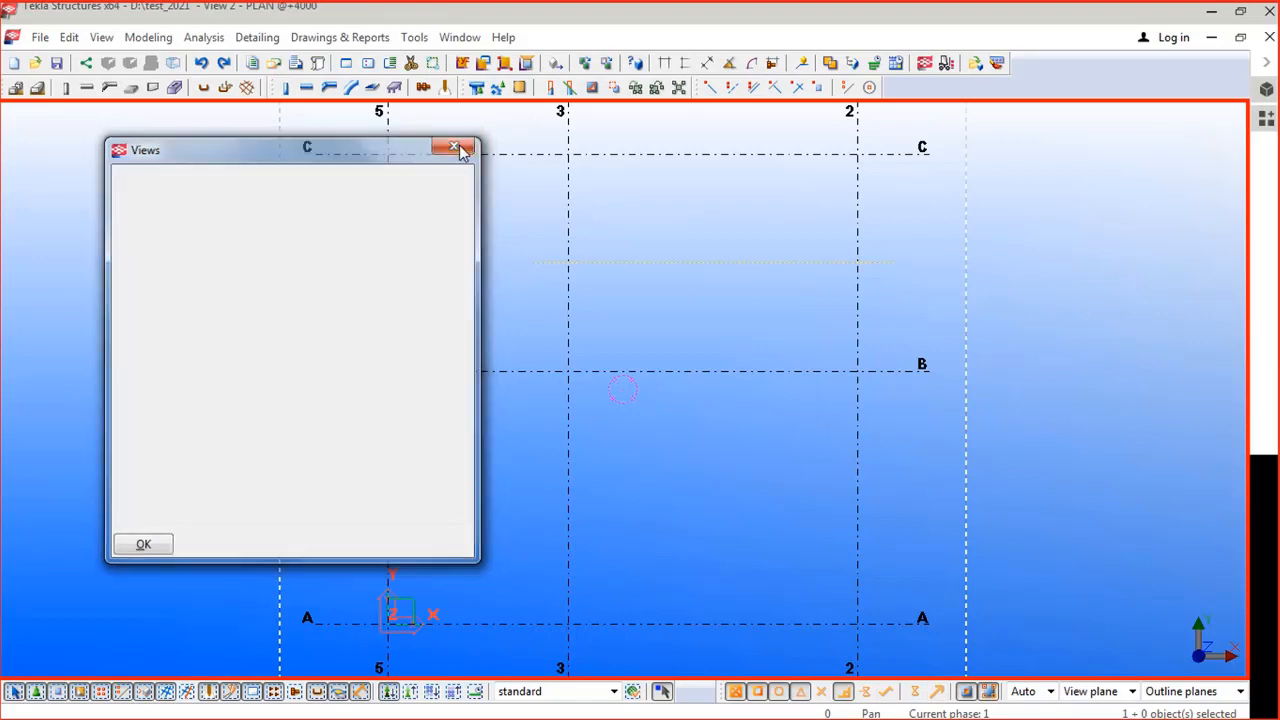
left_click(569, 355)
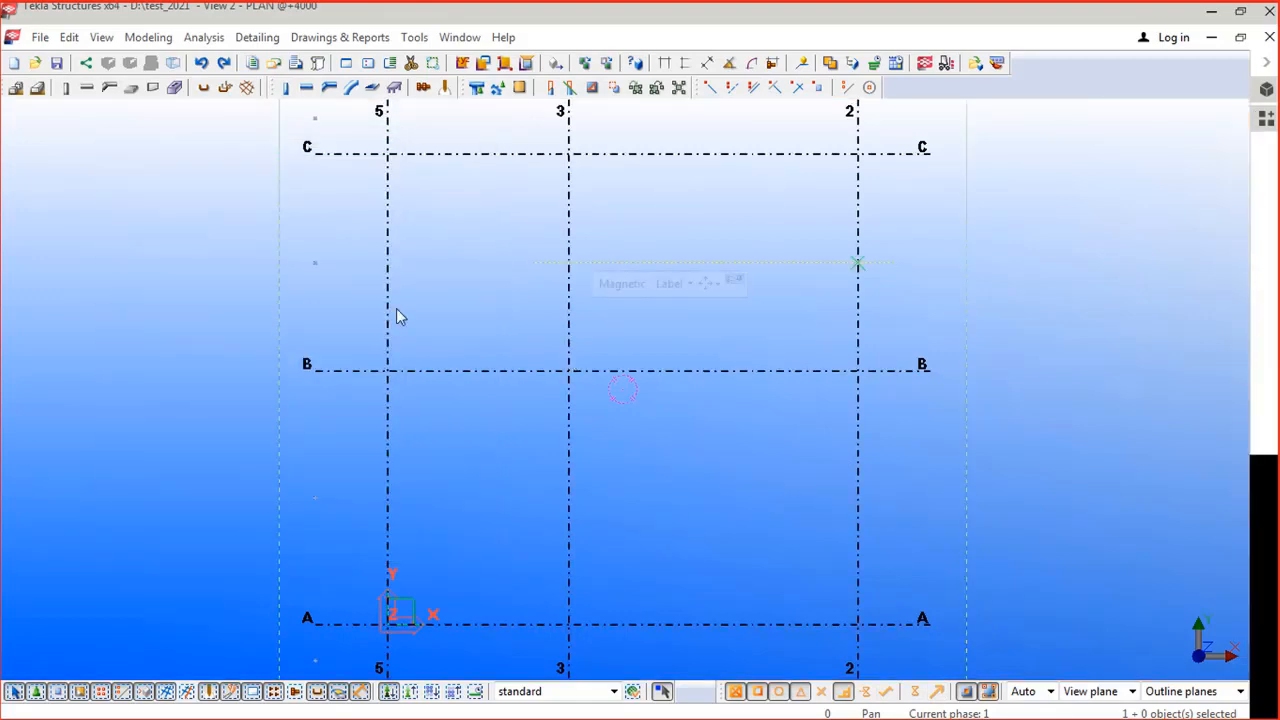
Step: Delete the construction line between grid lines 3 and 2 in the PLAN @+4000 view
scroll(460, 322, "down", 1)
left_click(481, 326)
middle_click_drag(628, 336, 463, 332)
left_click(426, 264)
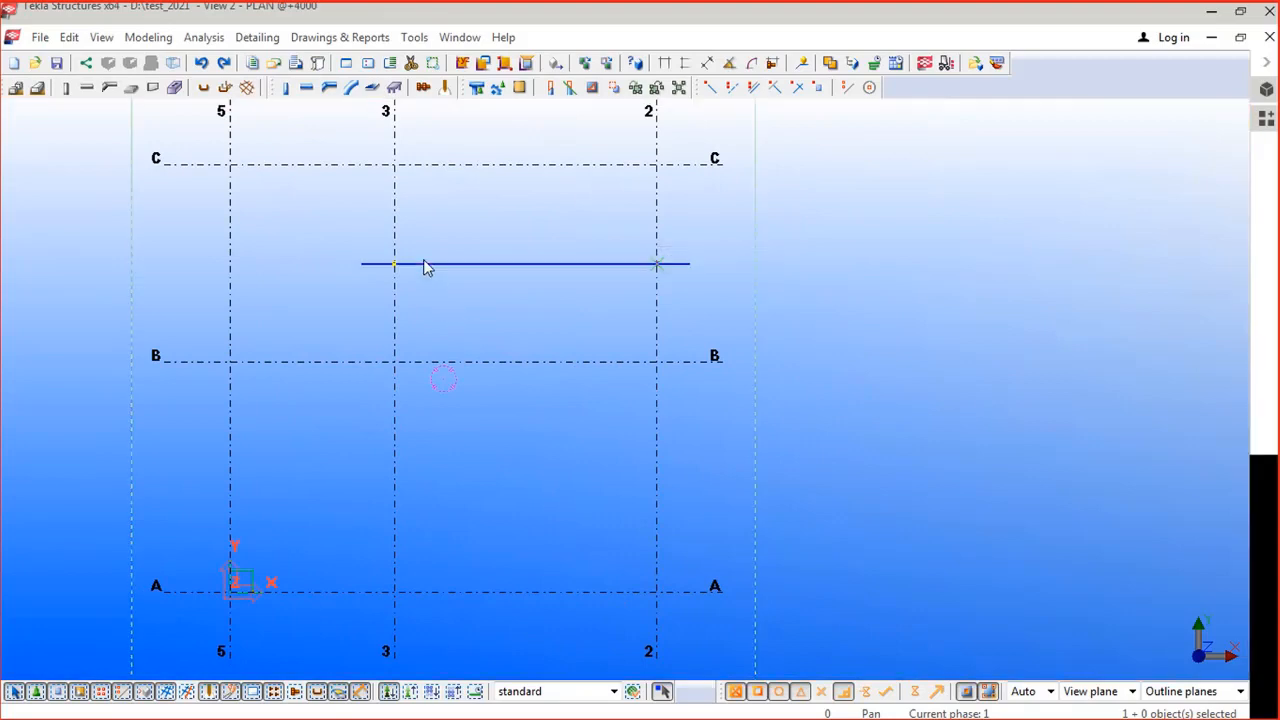
key("Delete")
left_click(457, 303)
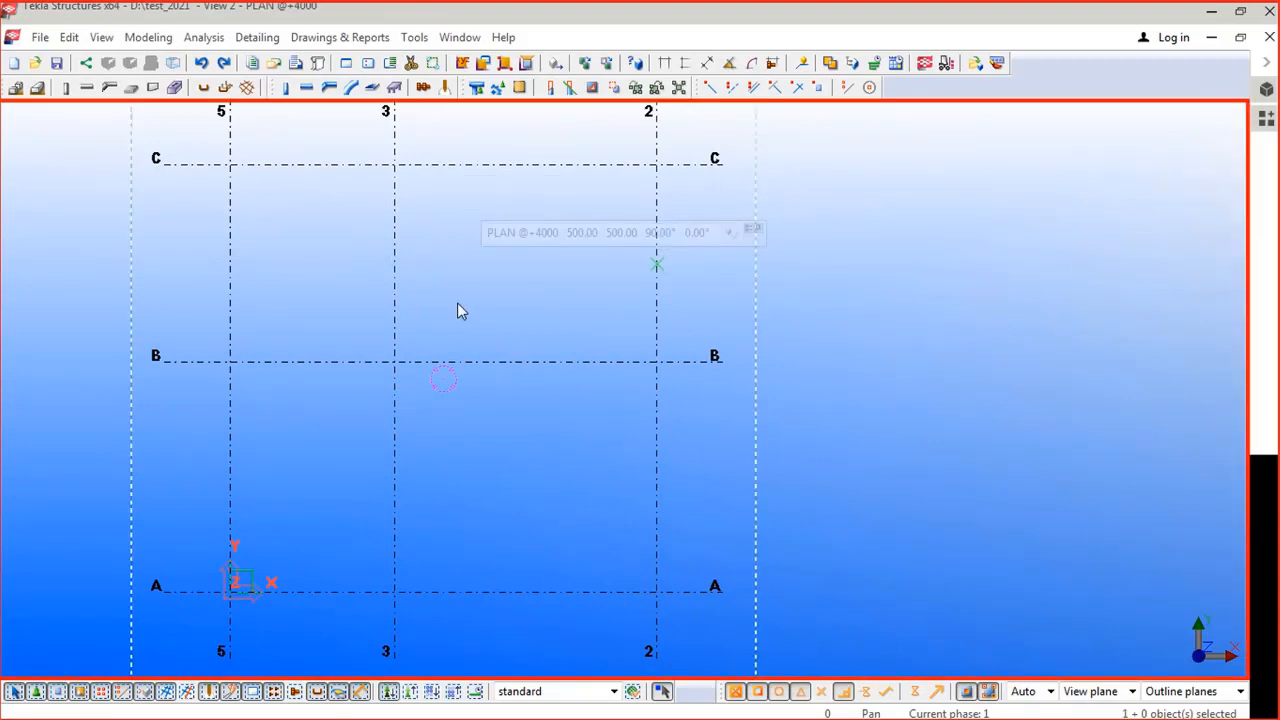
Step: Open the named view PLAN @+6000 and close the list of views
key("ctrl+l")
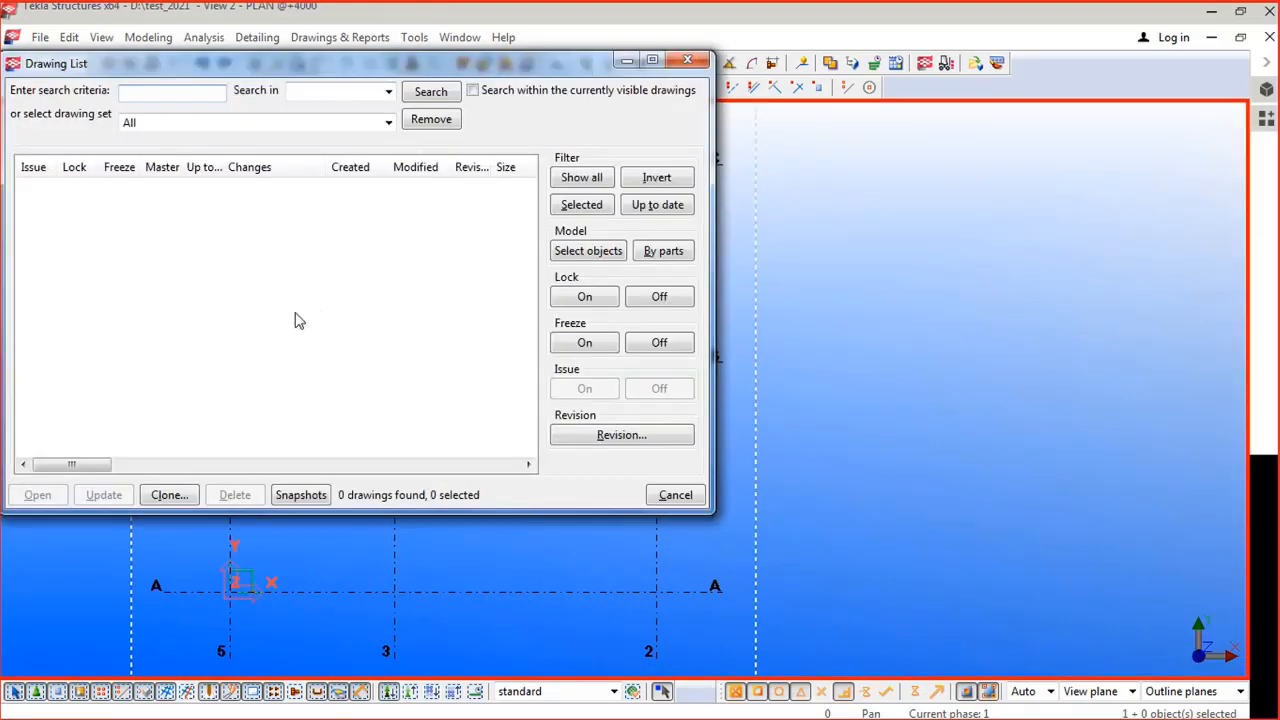
left_click(689, 62)
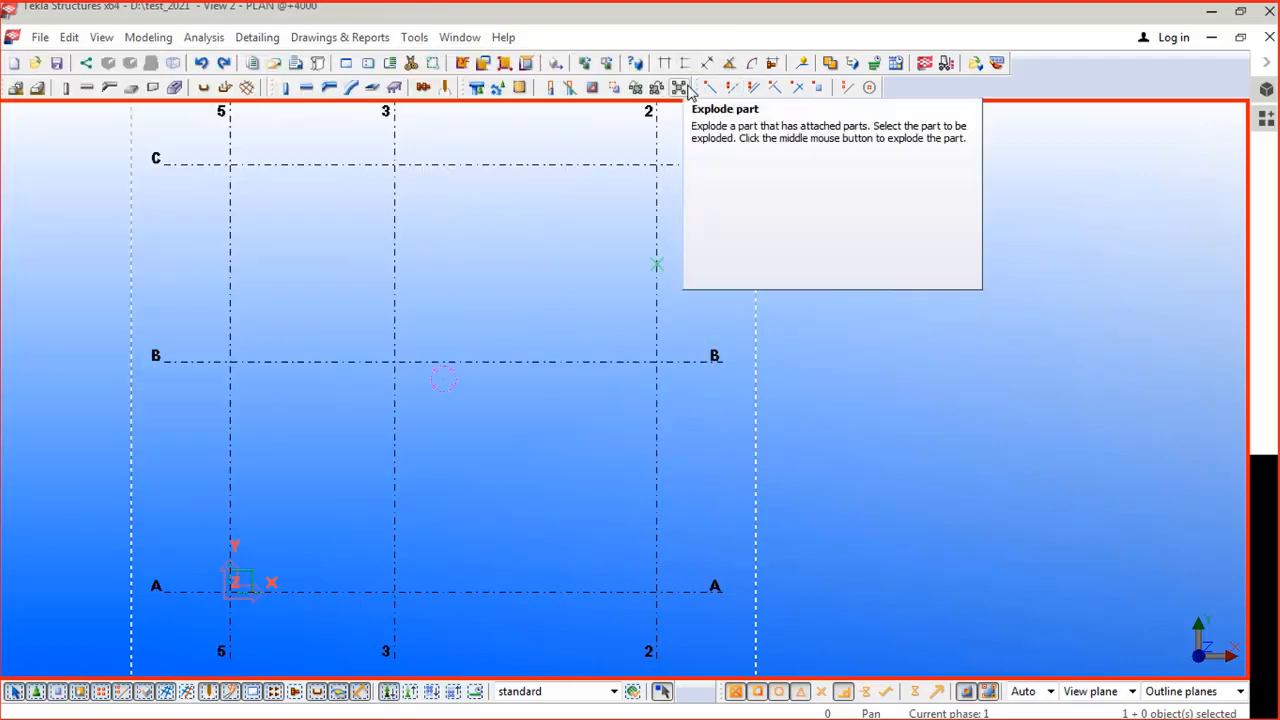
key("ctrl+i")
left_click(180, 346)
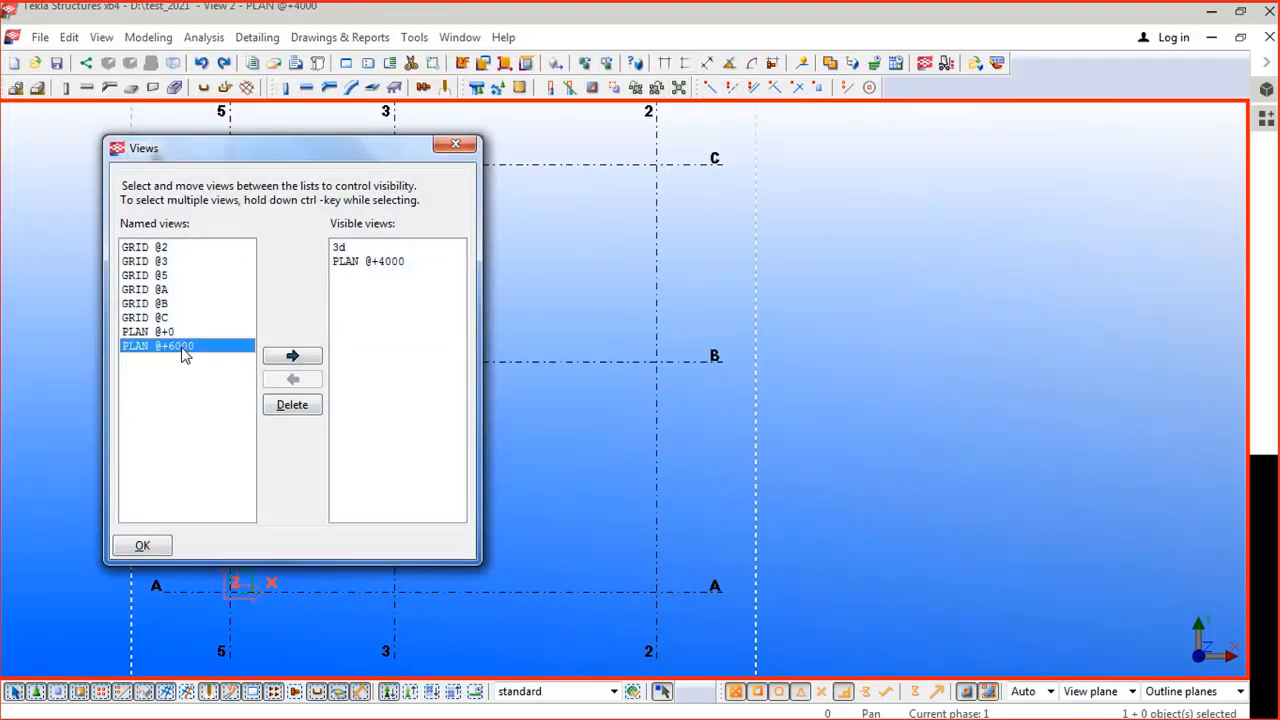
double_click(180, 346)
left_click(456, 147)
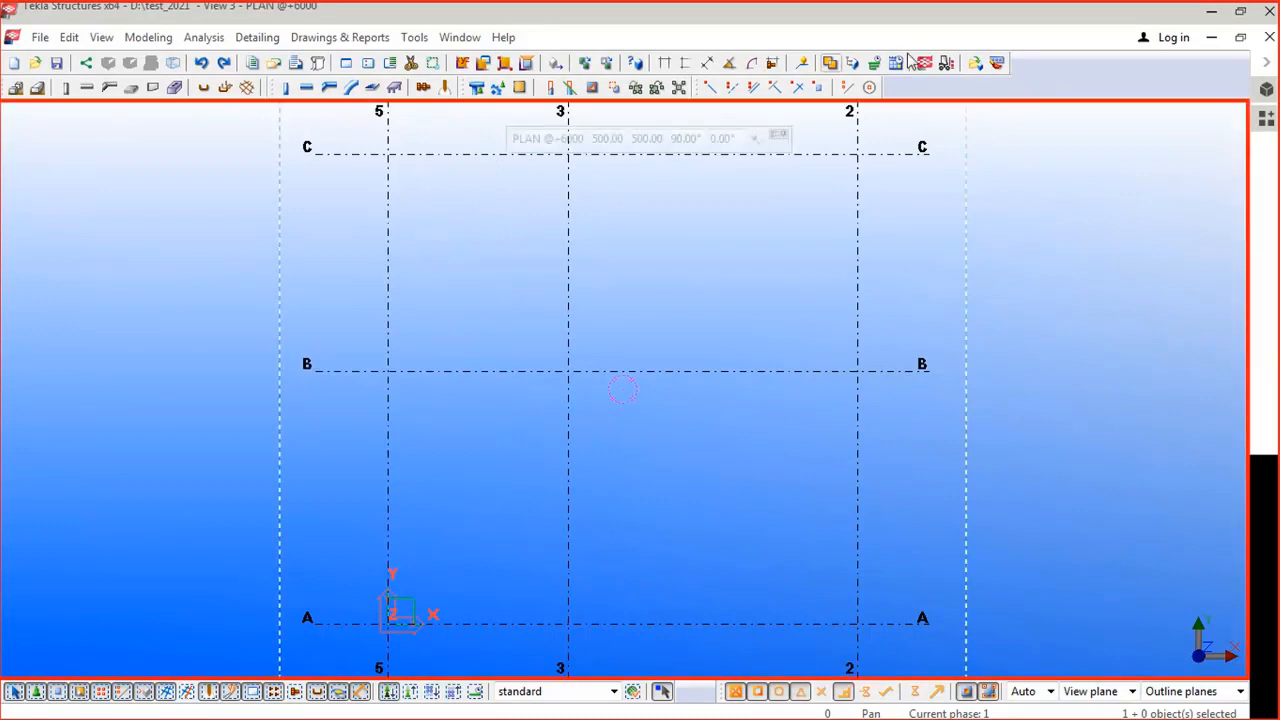
Step: Add a horizontal construction line in PLAN @+6000 from grid line 3 to grid line 2, midway between lines B and C, and end the command
left_click(848, 87)
left_click(568, 263)
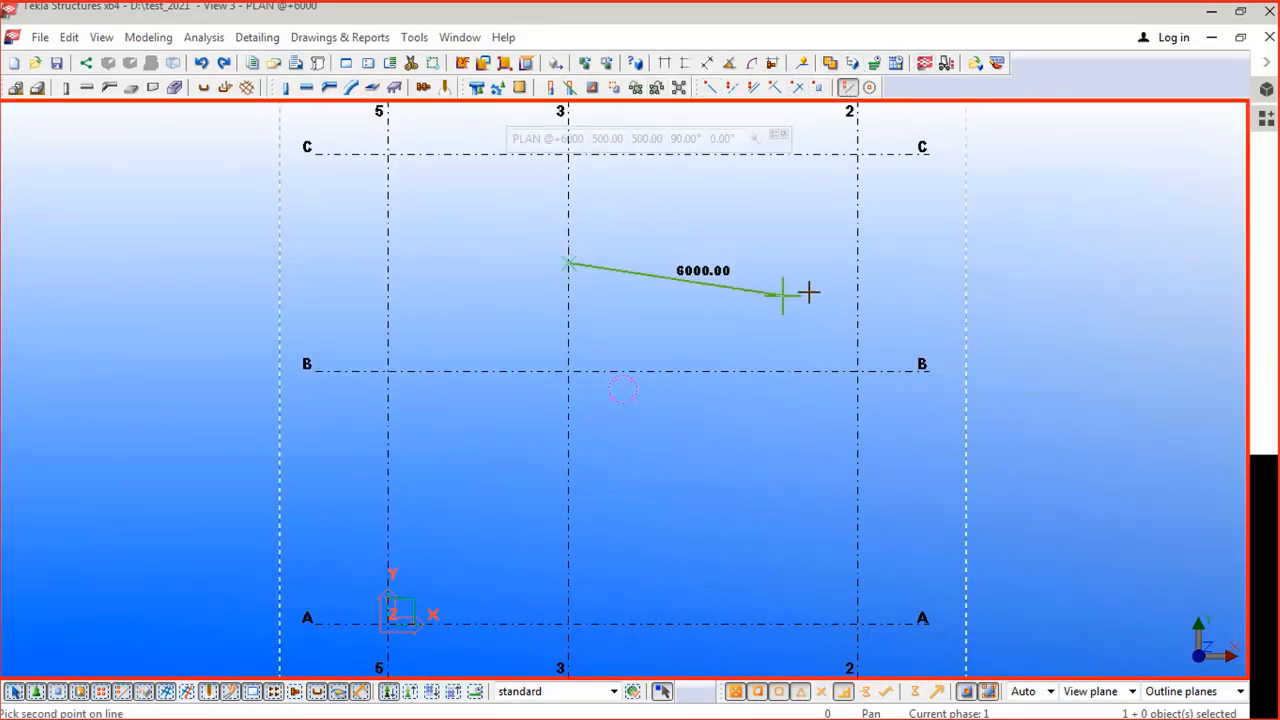
left_click(853, 263)
right_click(710, 213)
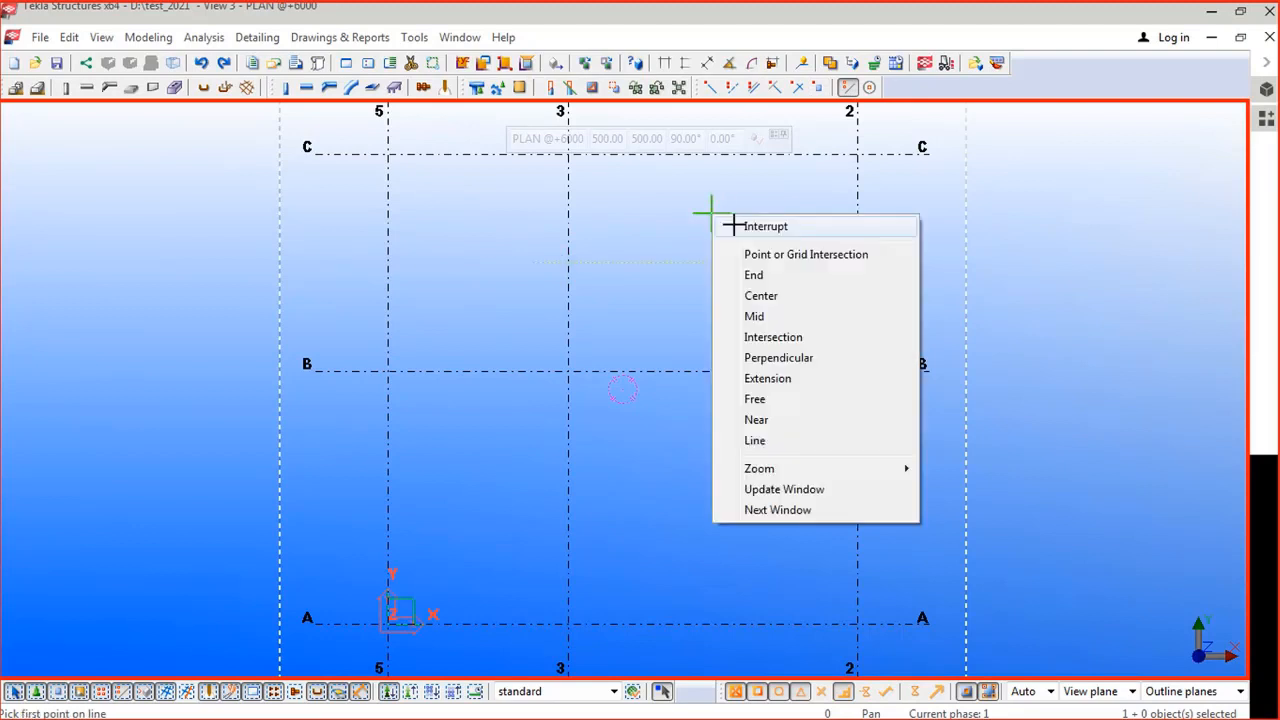
left_click(740, 224)
Step: Inquire the PLAN @+6000 construction line and examine the elevation of its start and end points
left_click(700, 265)
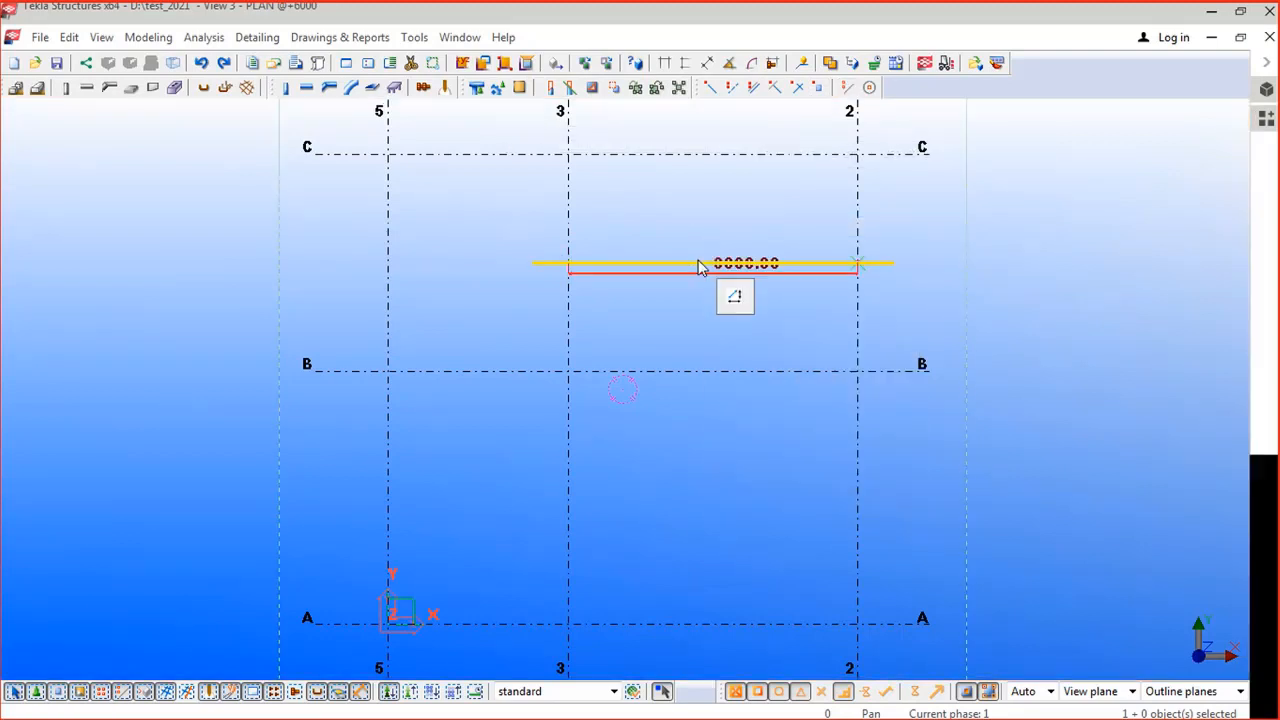
left_click(657, 228)
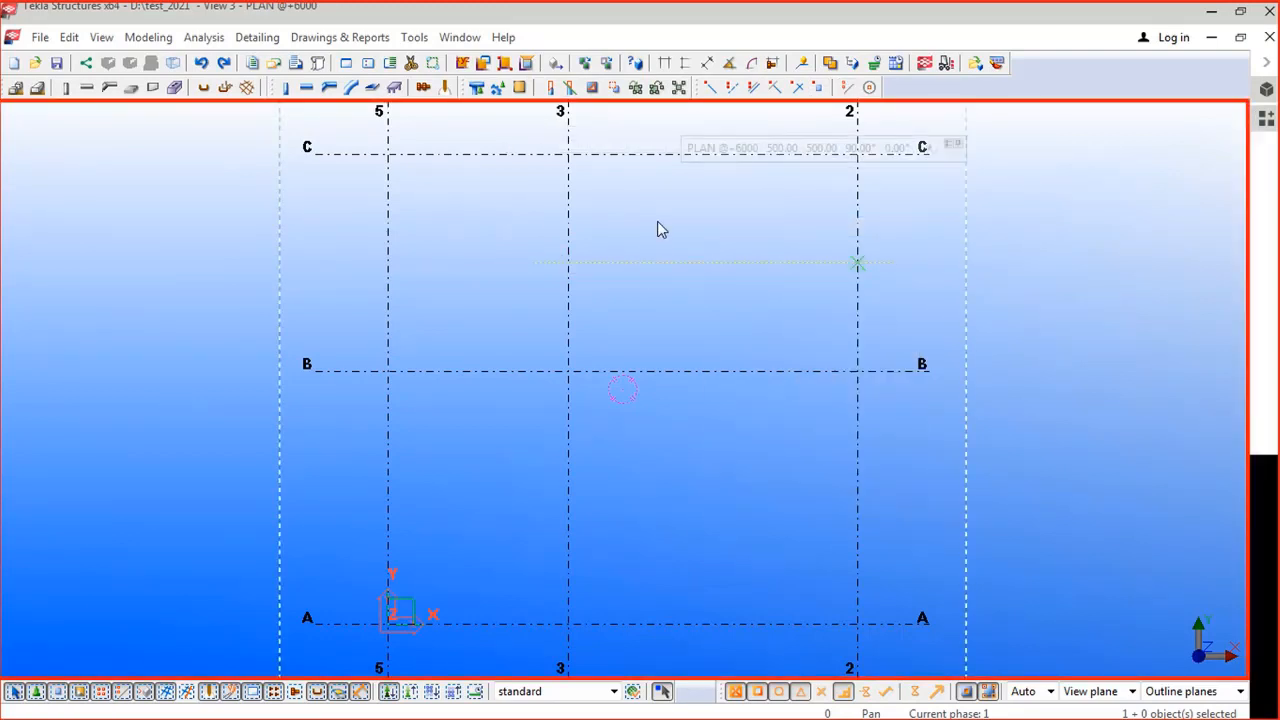
key("shift+i")
left_click(642, 259)
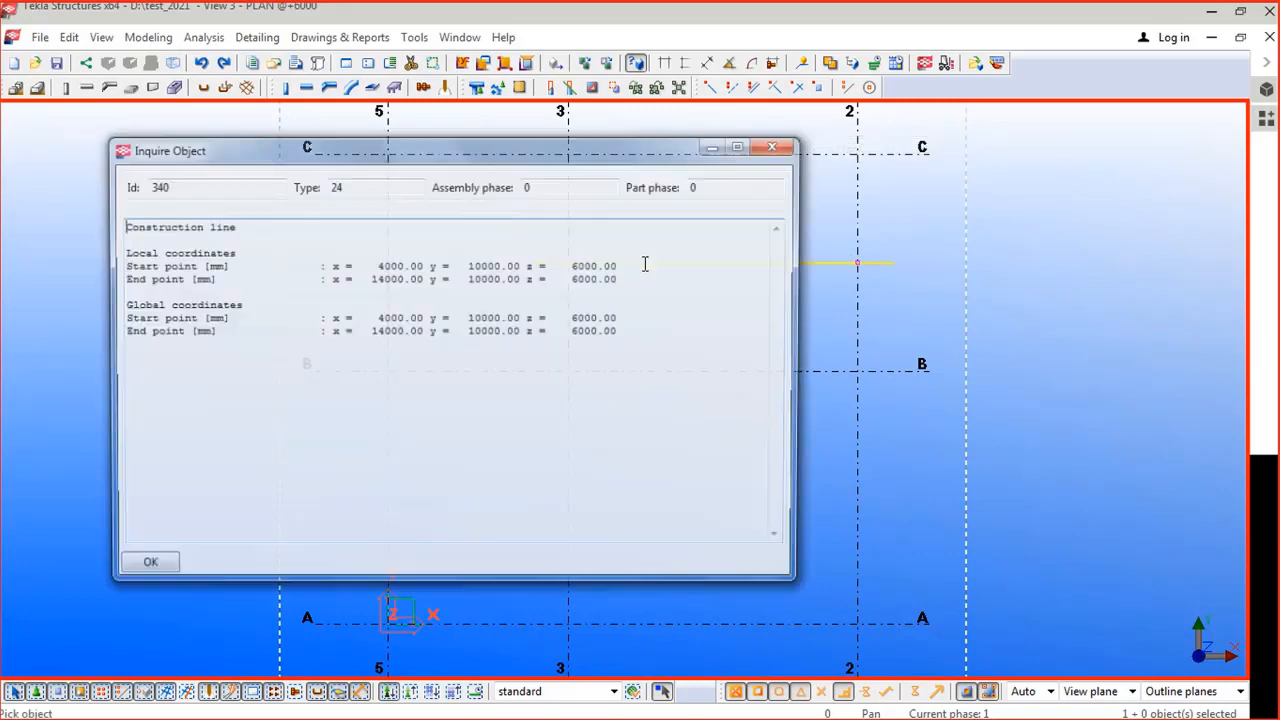
mouse_move(624, 283)
left_mouse_down()
mouse_move(577, 265)
mouse_move(615, 278)
left_mouse_up()
left_click(777, 145)
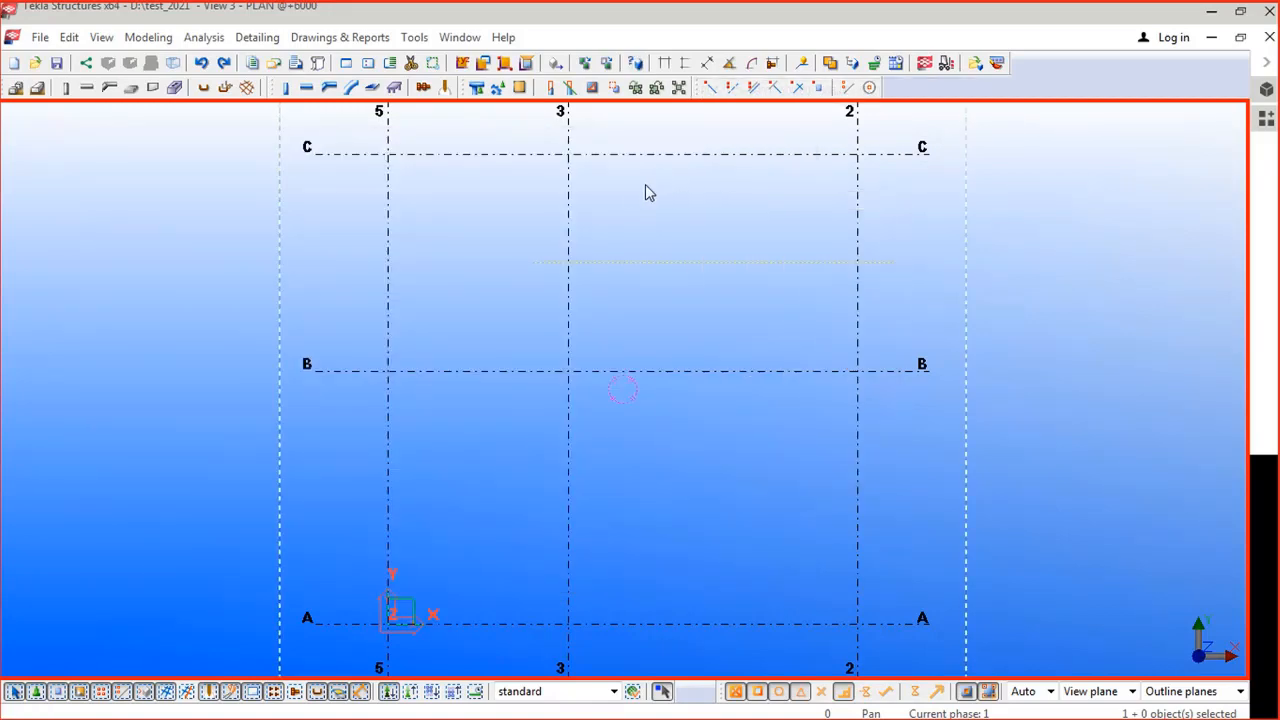
Step: Switch to the 3d view, change it from plane to 3D display, and delete the construction line floating above the grid
key("ctrl+Tab")
key("ctrl+Tab")
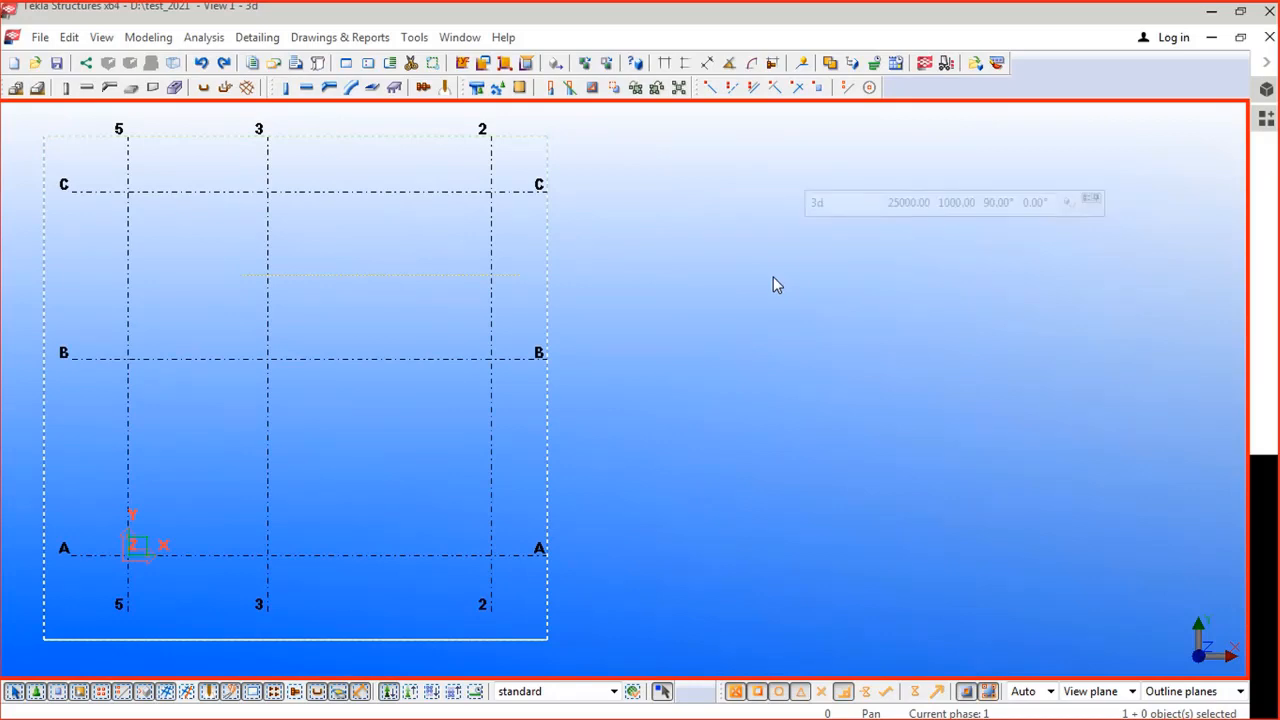
key("ctrl+p")
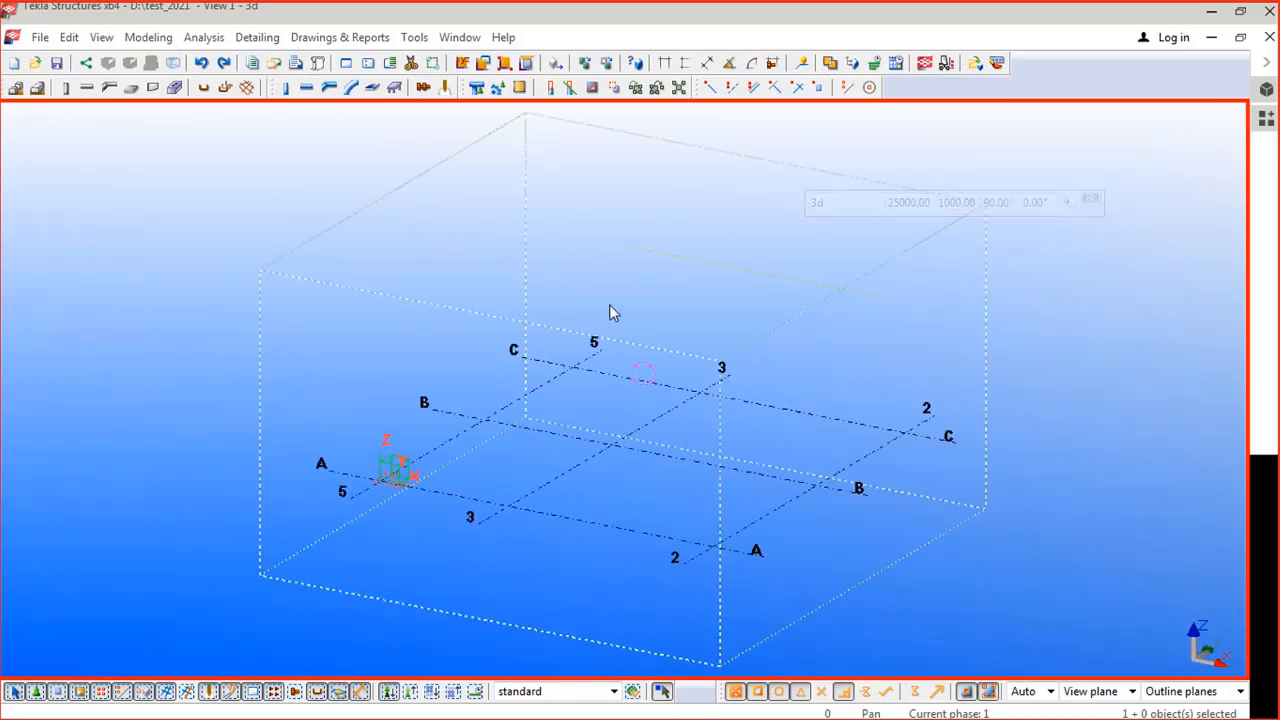
middle_click_drag(612, 252, 494, 258)
left_click(598, 275)
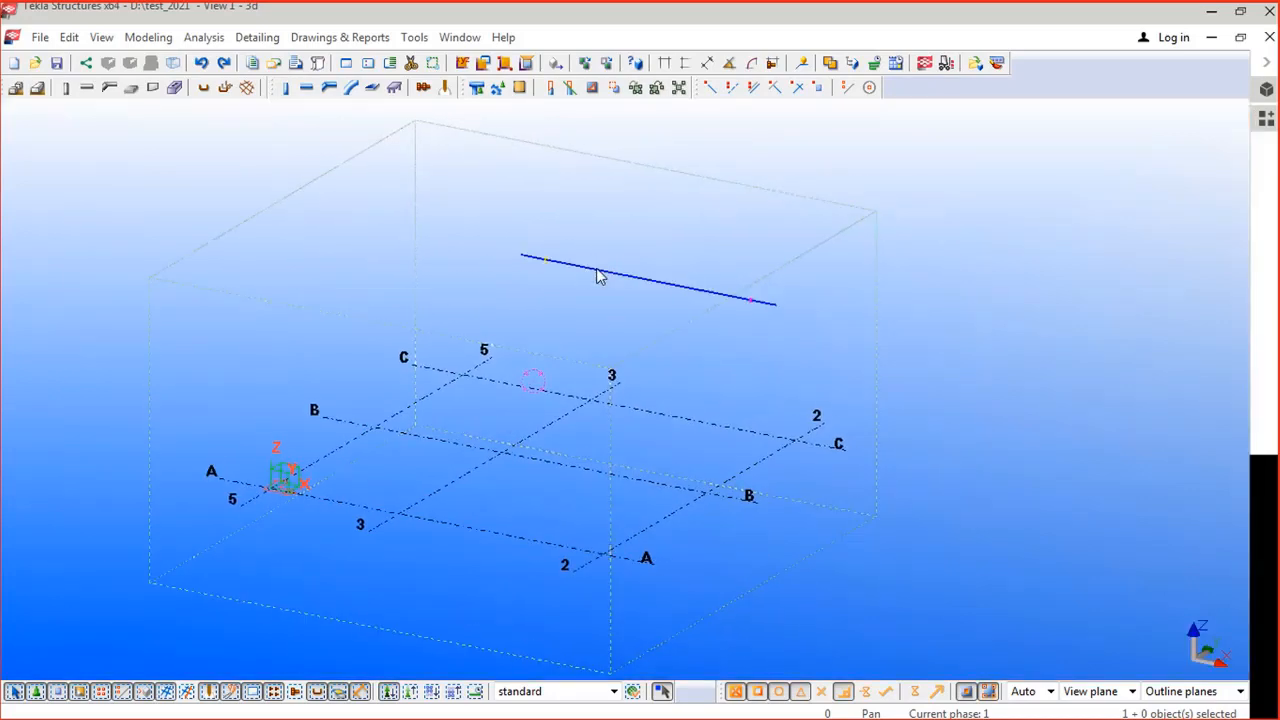
key("Delete")
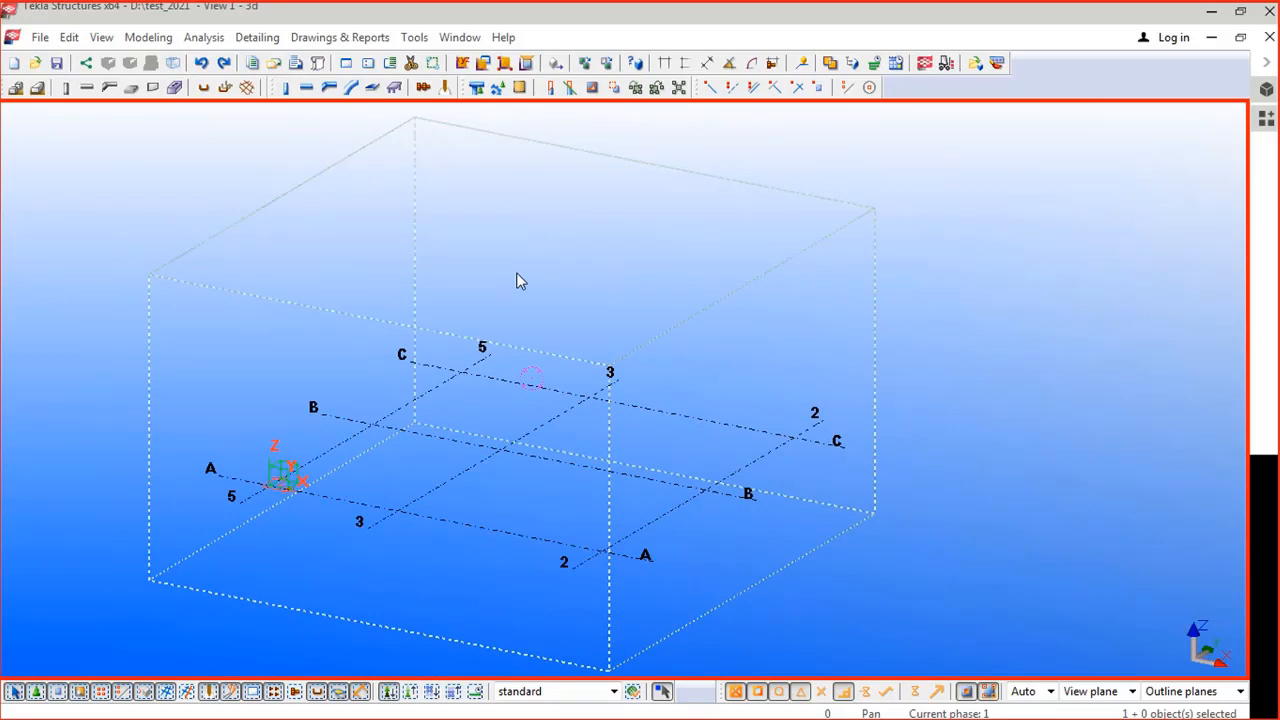
Step: Review which named views are hidden and which are visible in the list of views
key("ctrl+i")
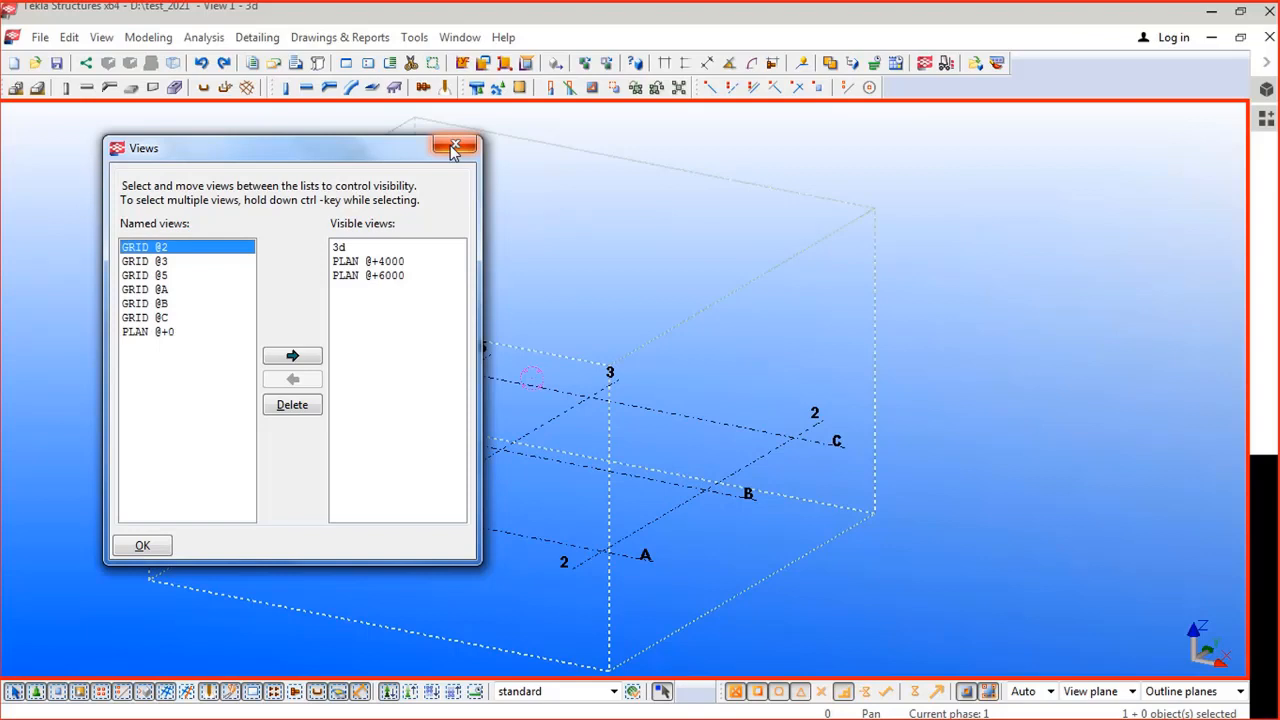
left_click(452, 148)
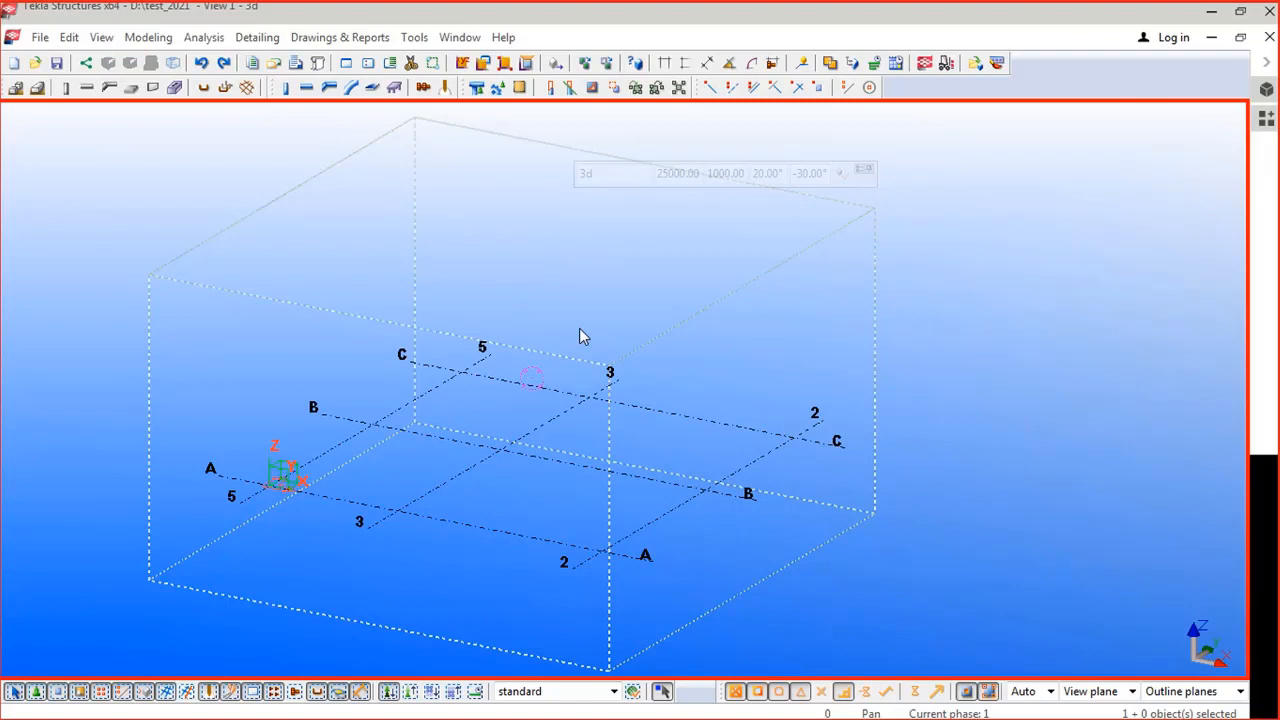
left_click_drag(1265, 472, 630, 351)
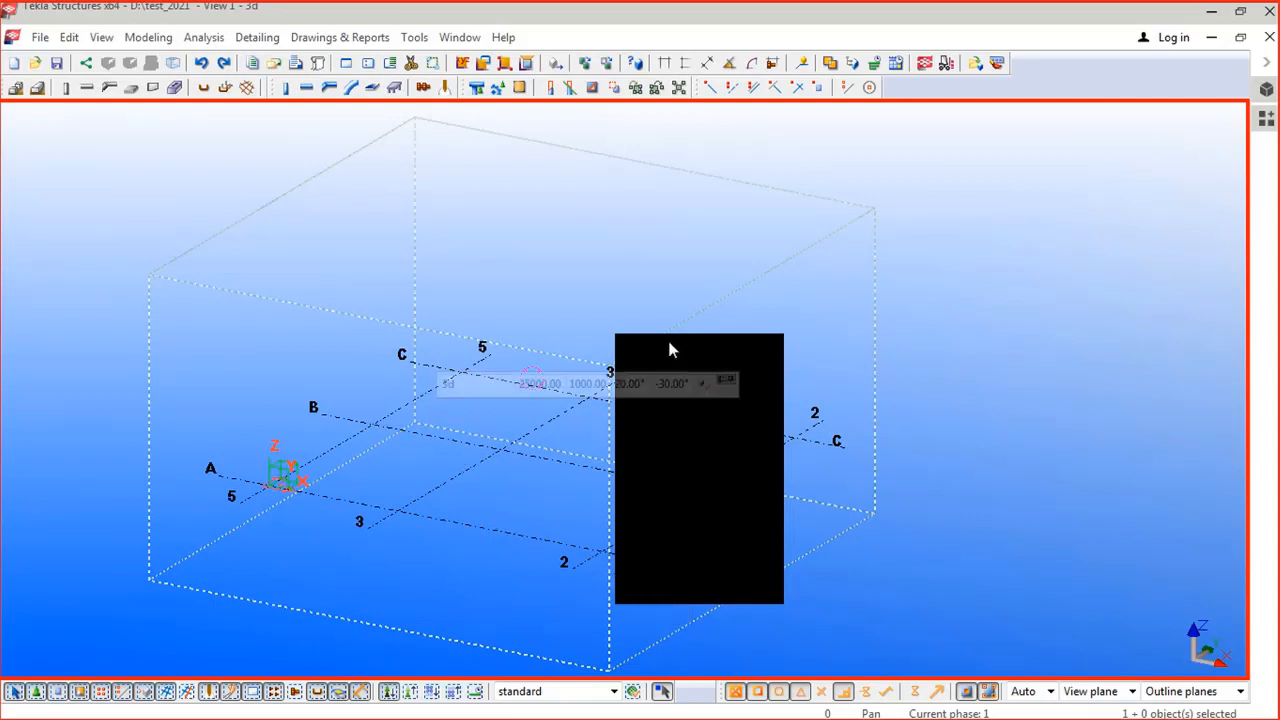
left_click_drag(671, 350, 1208, 365)
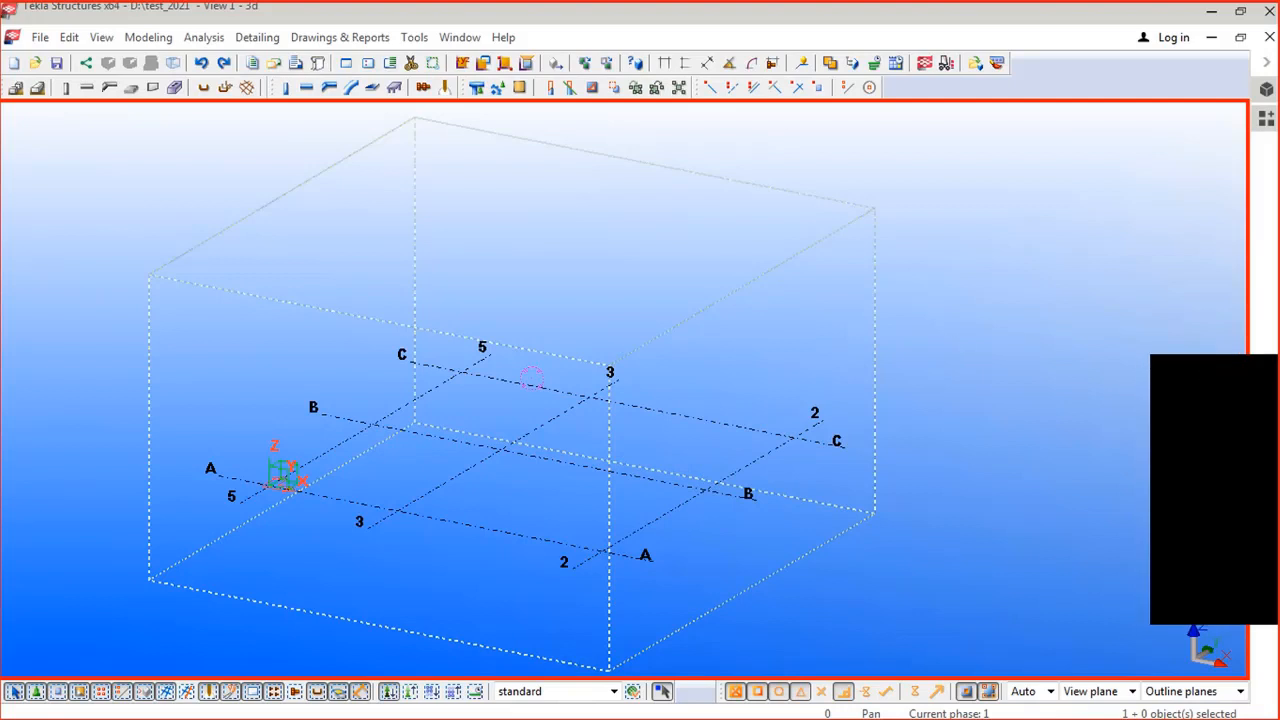
middle_click_drag(956, 421, 822, 433)
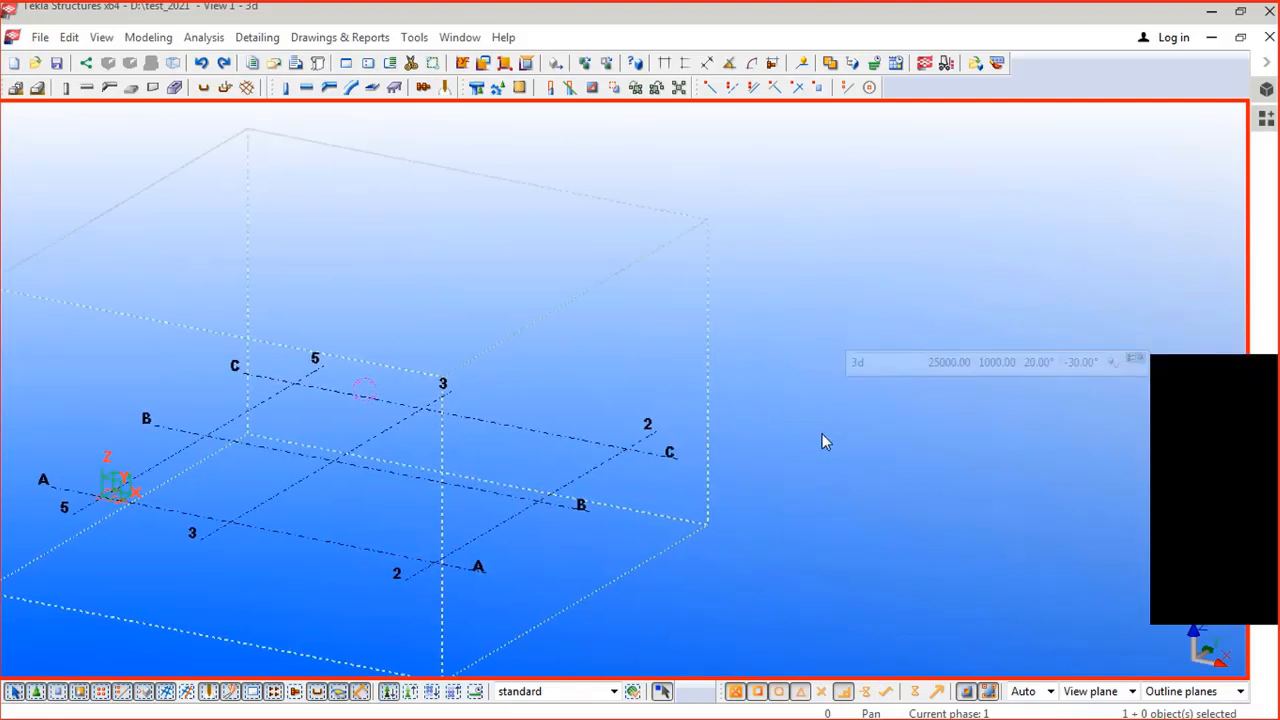
Step: Set the 3d view to plane display and review the grid's coordinates and labels in its properties
key("ctrl+p")
middle_click_drag(679, 438, 538, 453)
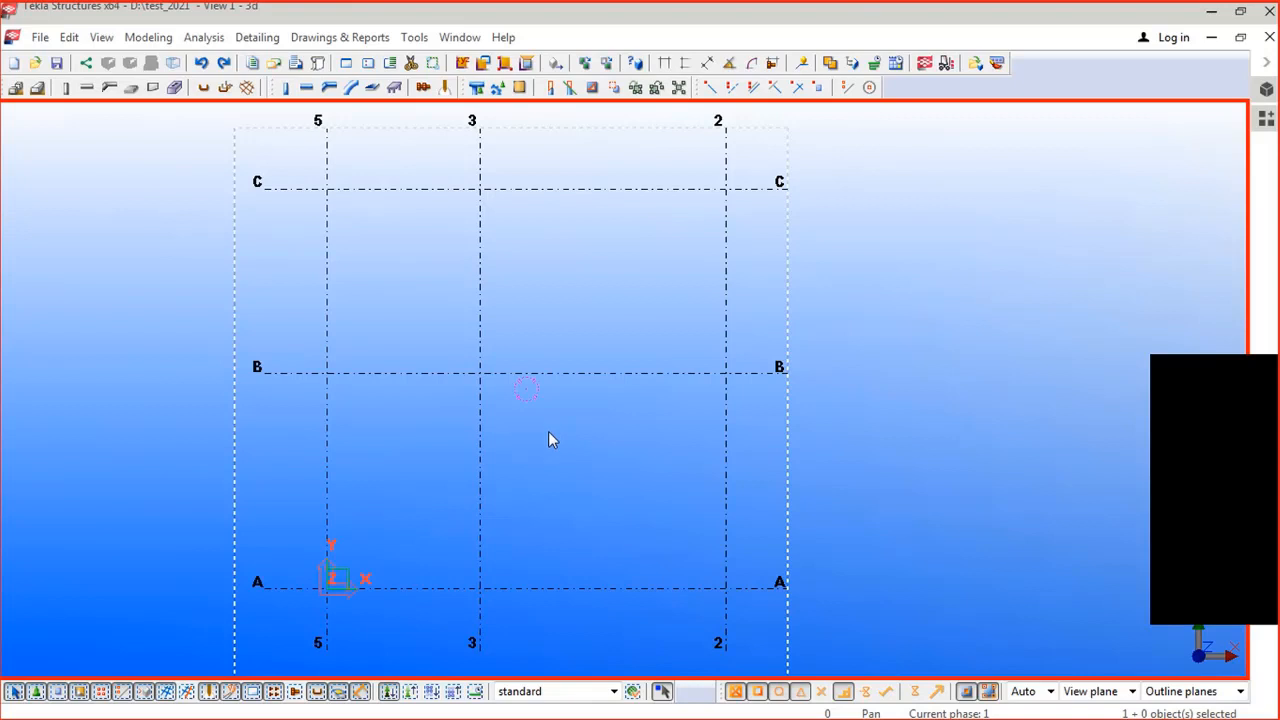
left_click(517, 387)
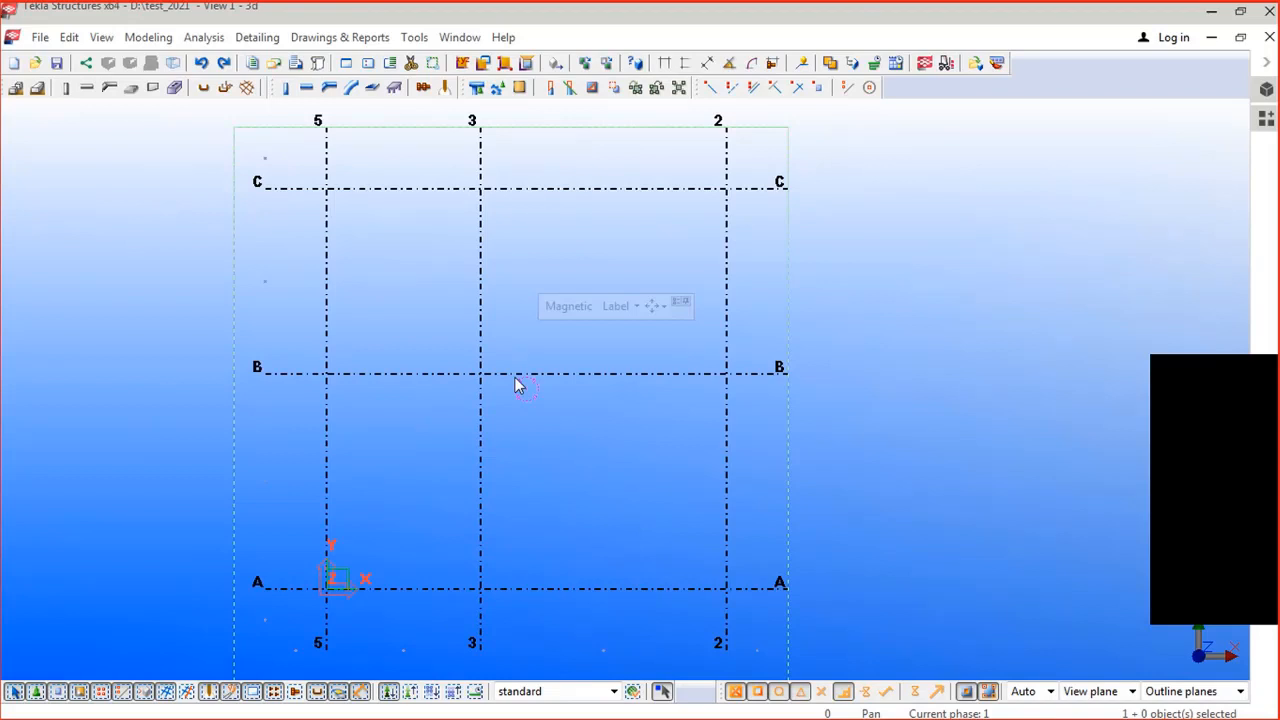
scroll(516, 382, "up", 1)
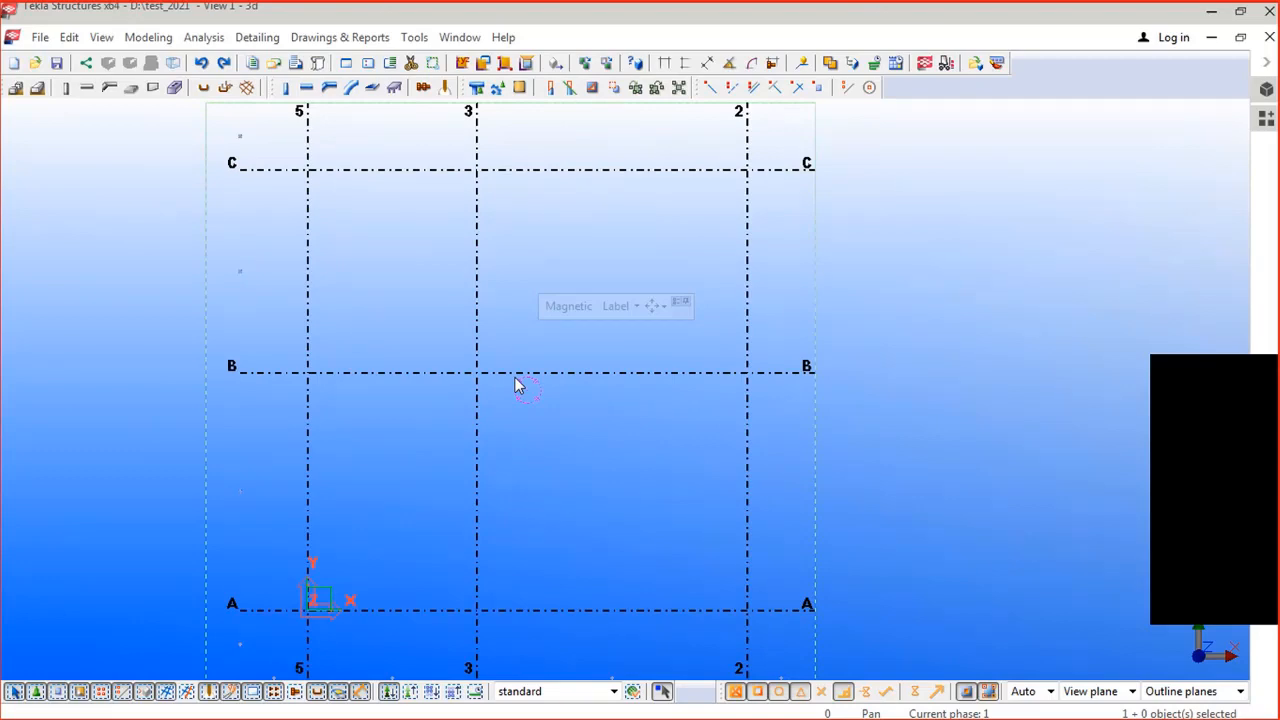
scroll(516, 386, "down", 1)
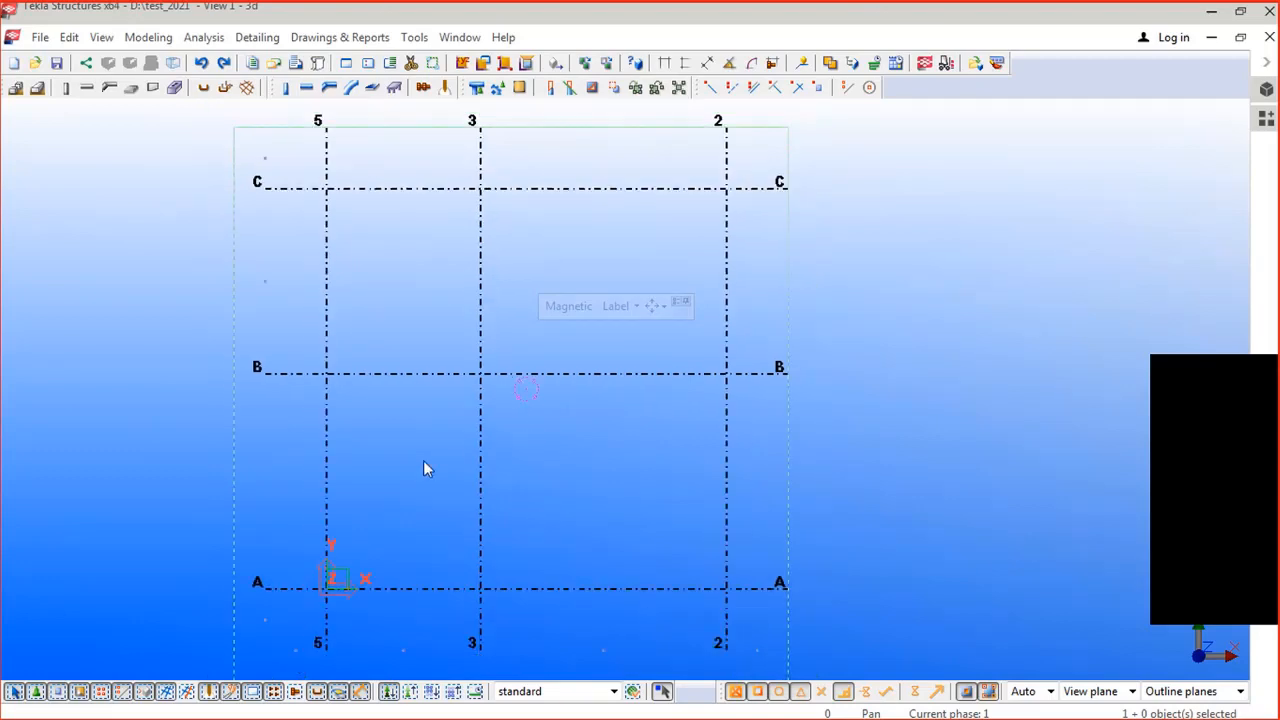
middle_click_drag(417, 472, 345, 487)
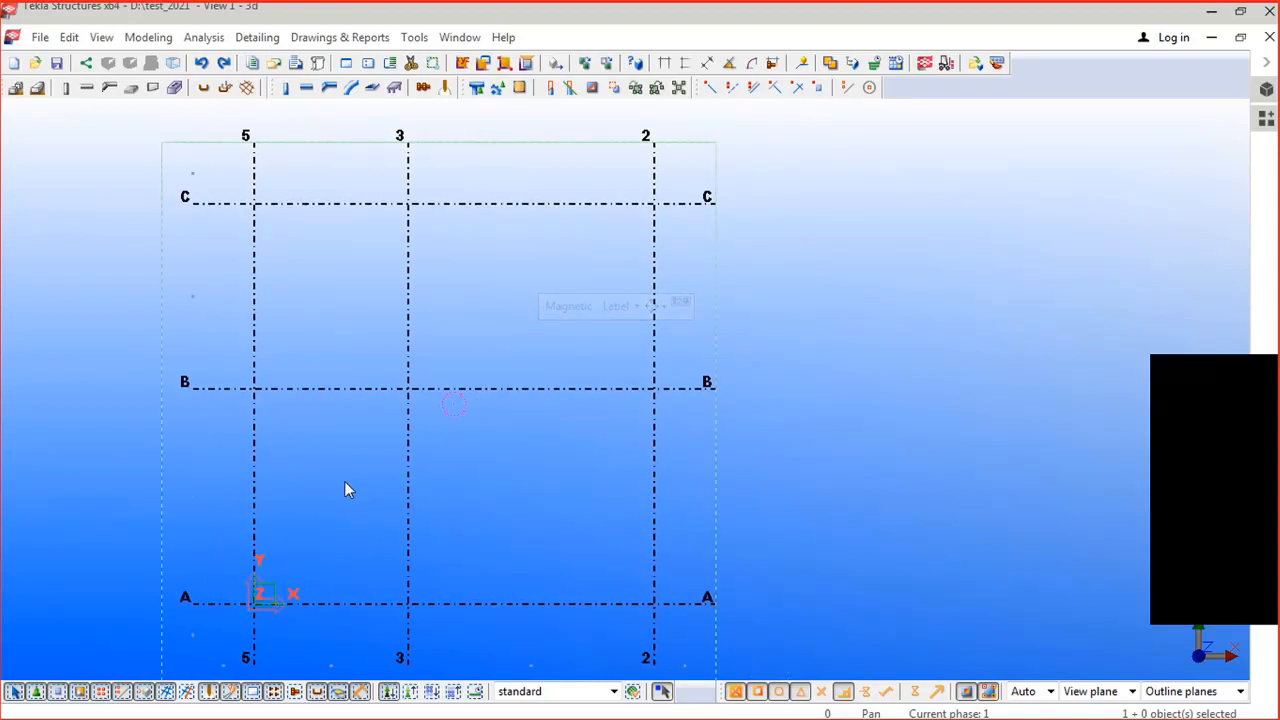
double_click(410, 367)
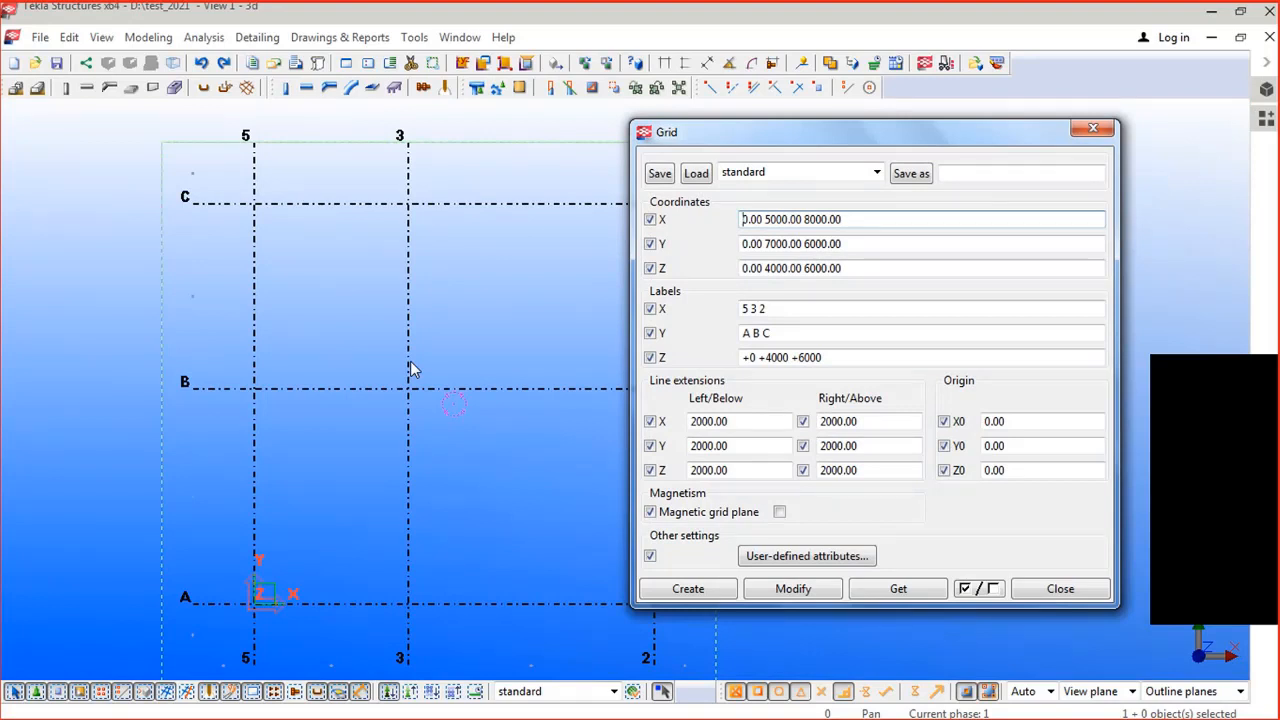
left_click(1095, 132)
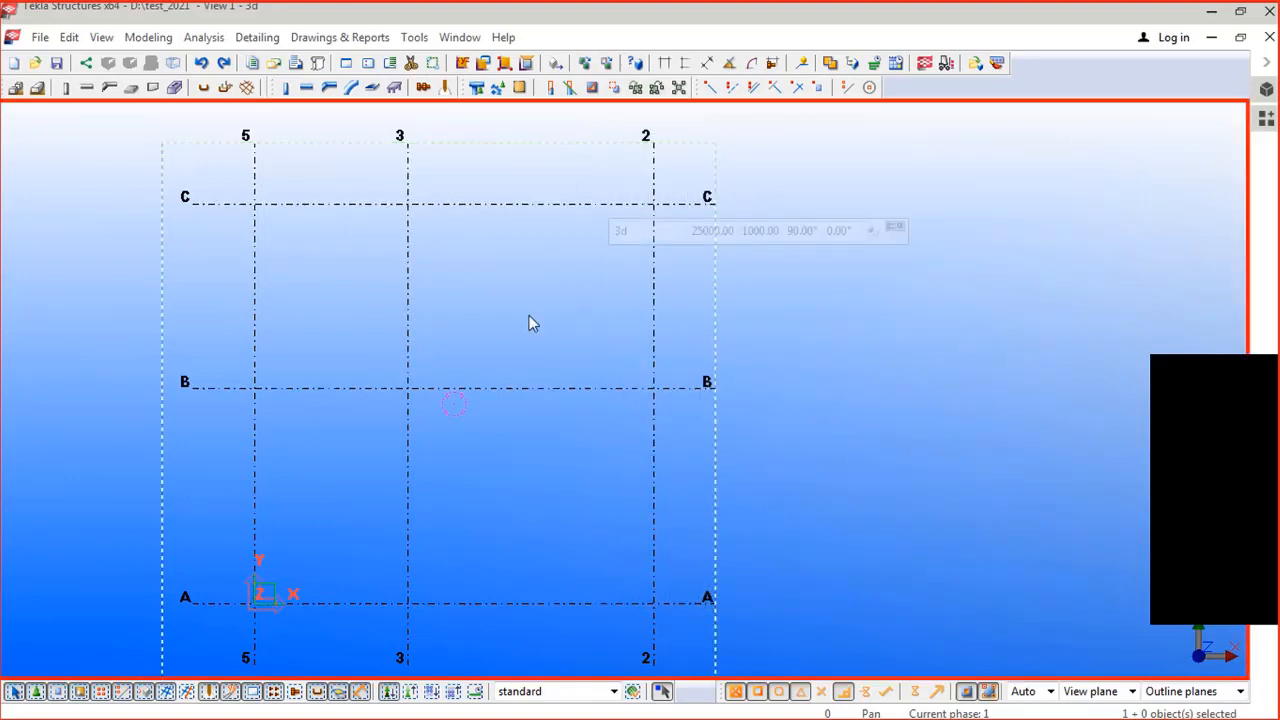
right_click(433, 207)
left_click(325, 293)
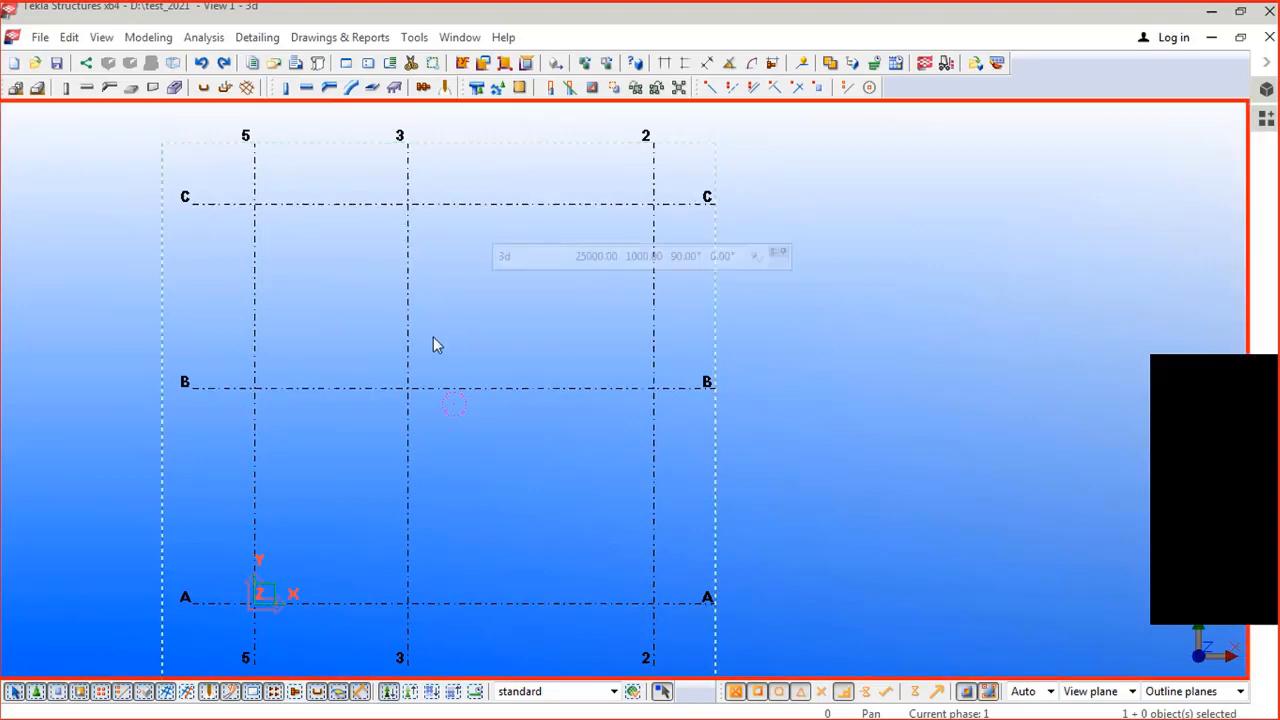
middle_click_drag(433, 345, 471, 314)
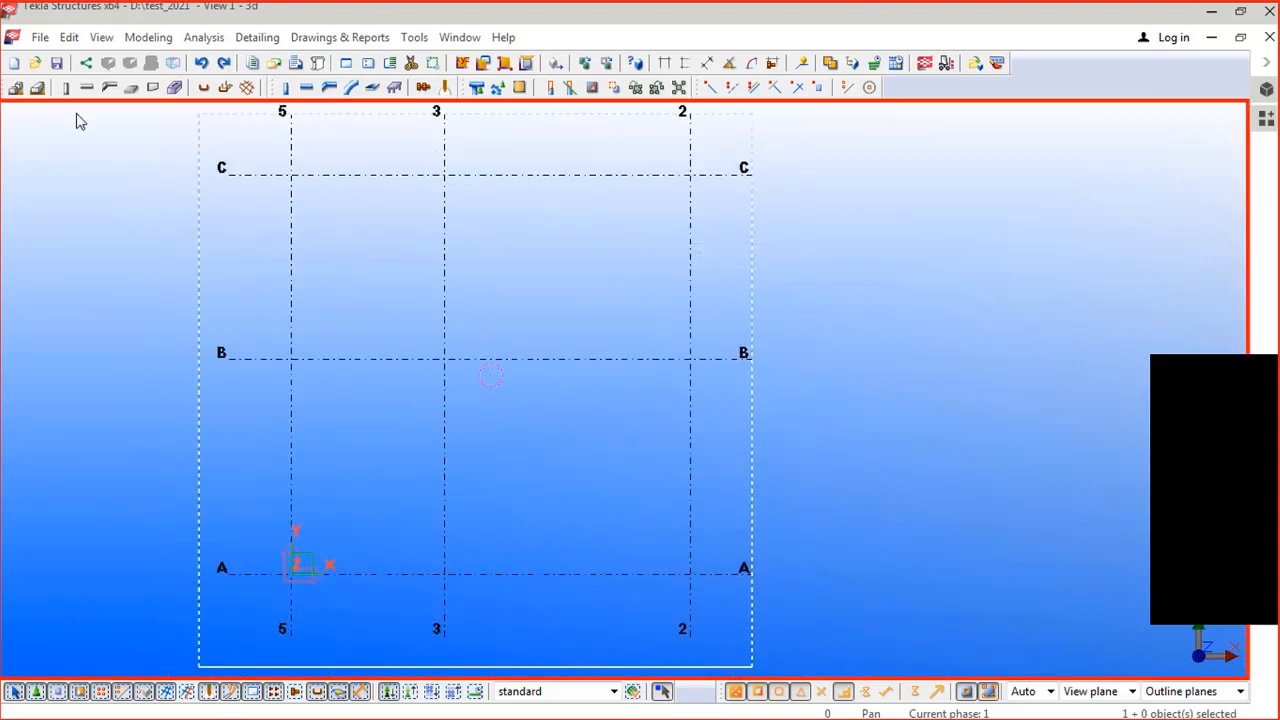
left_click(68, 40)
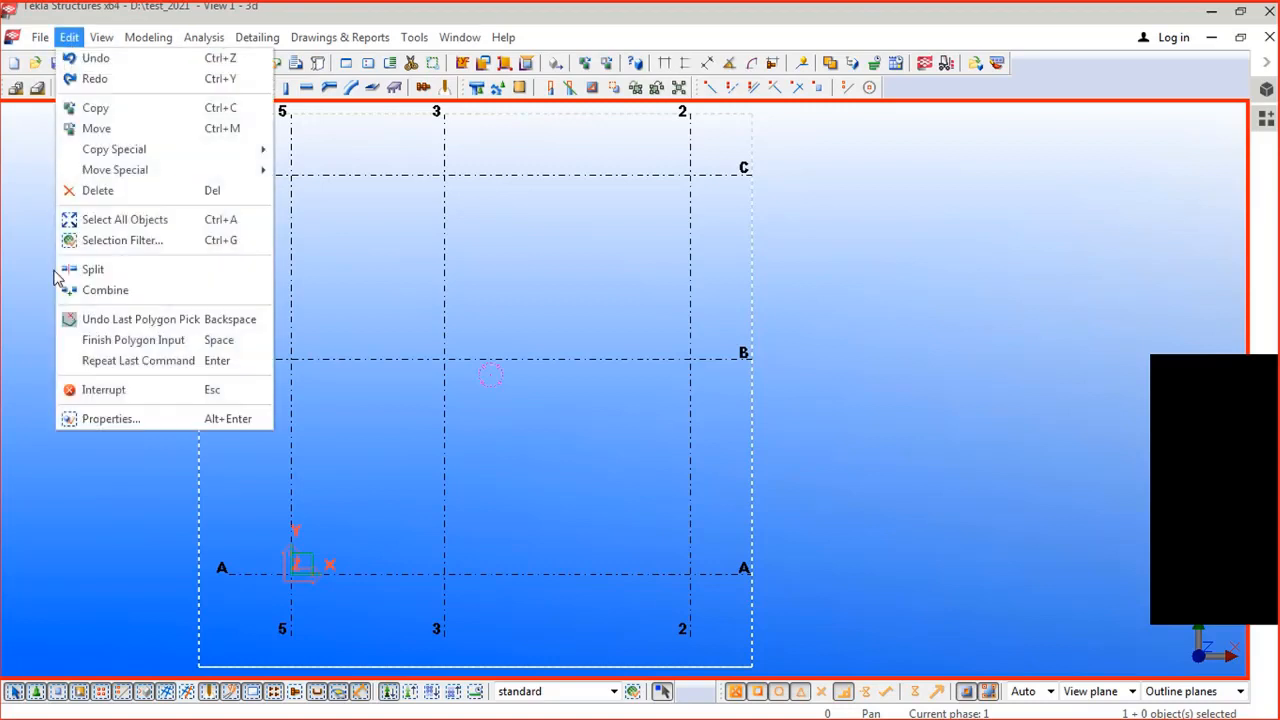
left_click(376, 281)
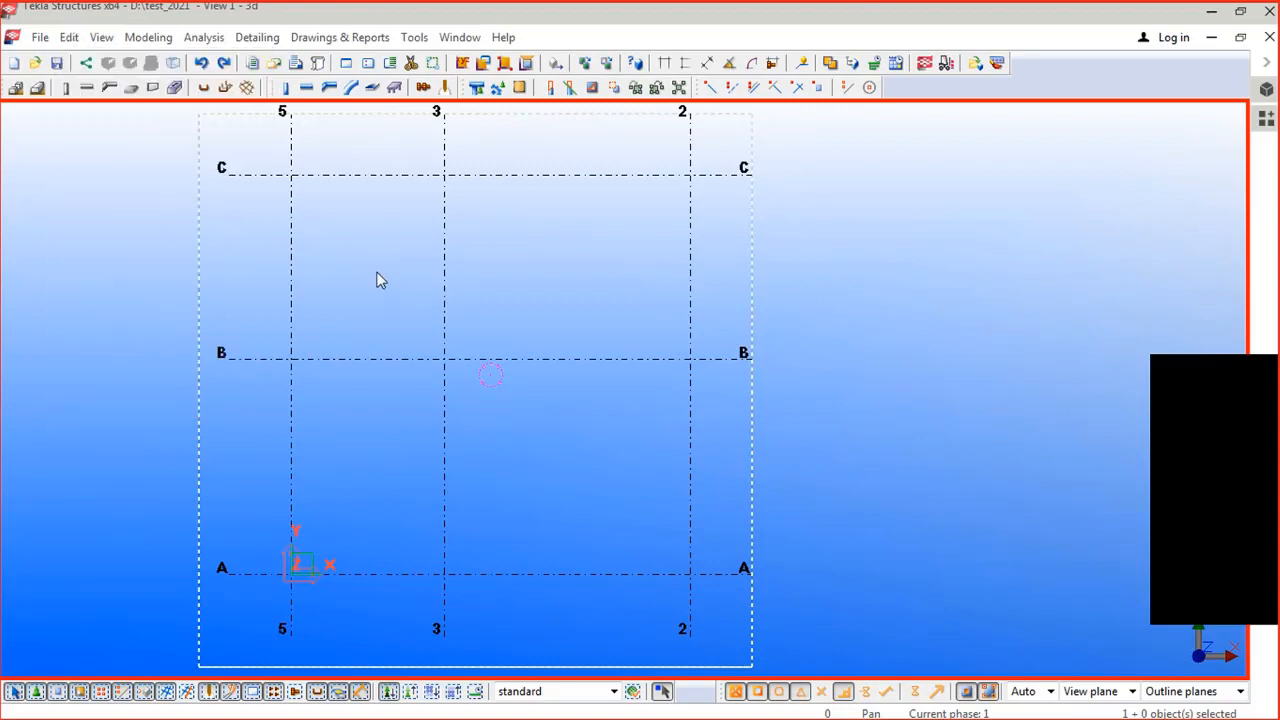
left_click(68, 40)
left_click(68, 40)
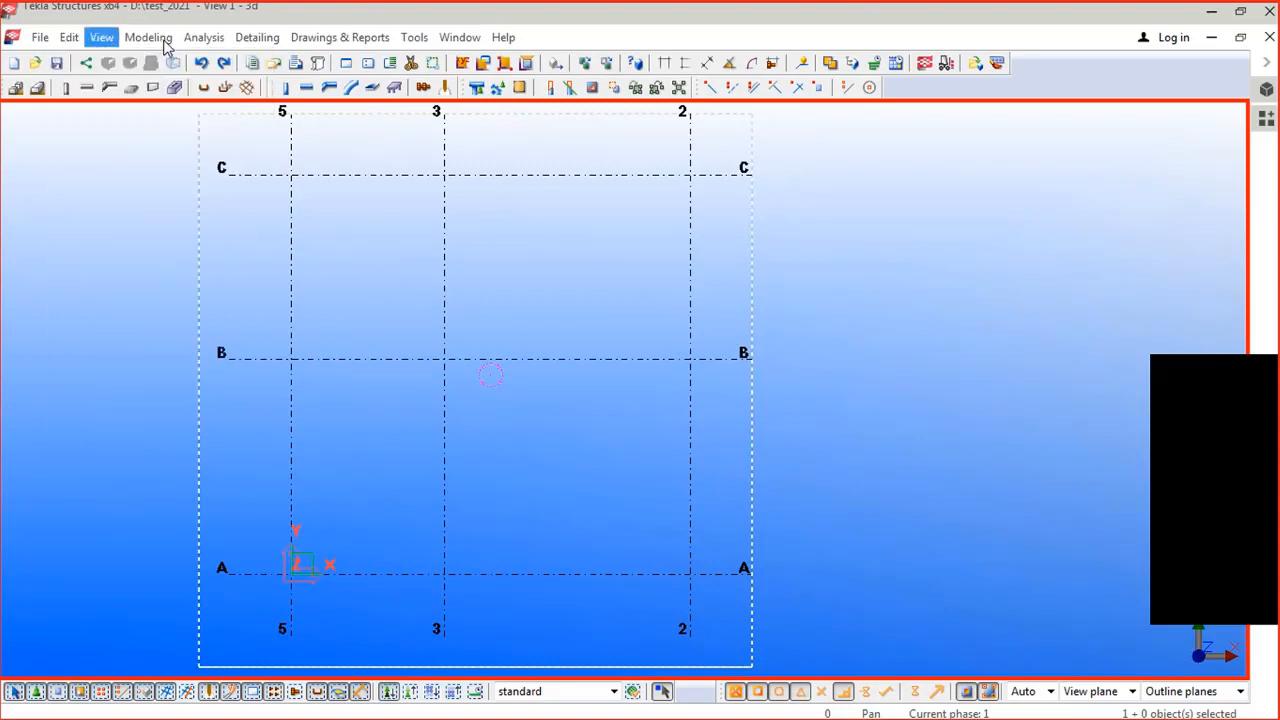
left_click(67, 40)
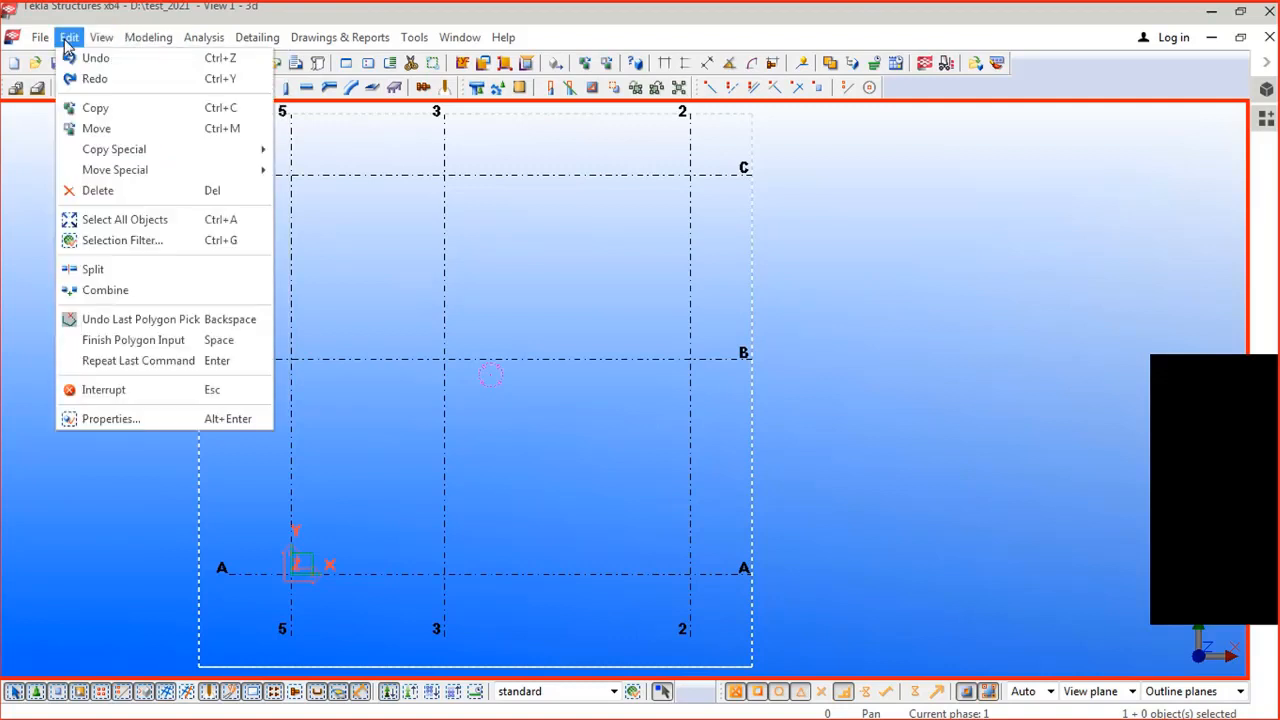
mouse_move(97, 42)
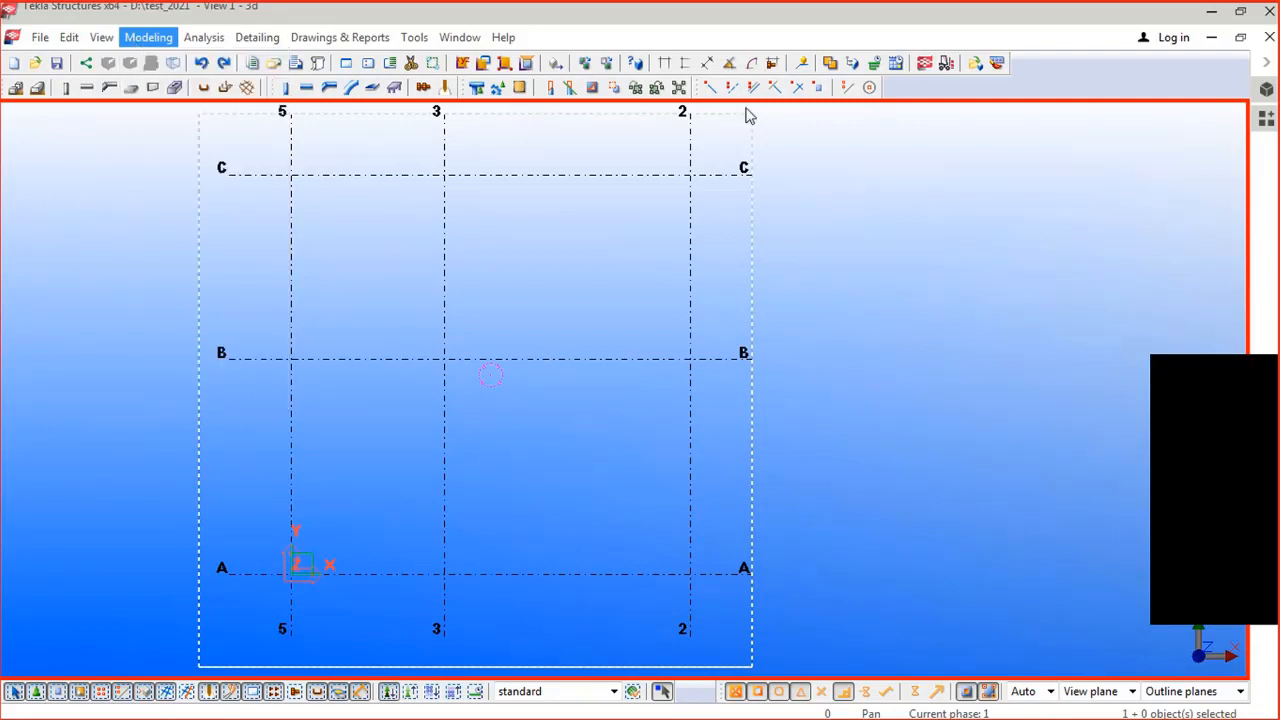
left_click(844, 90)
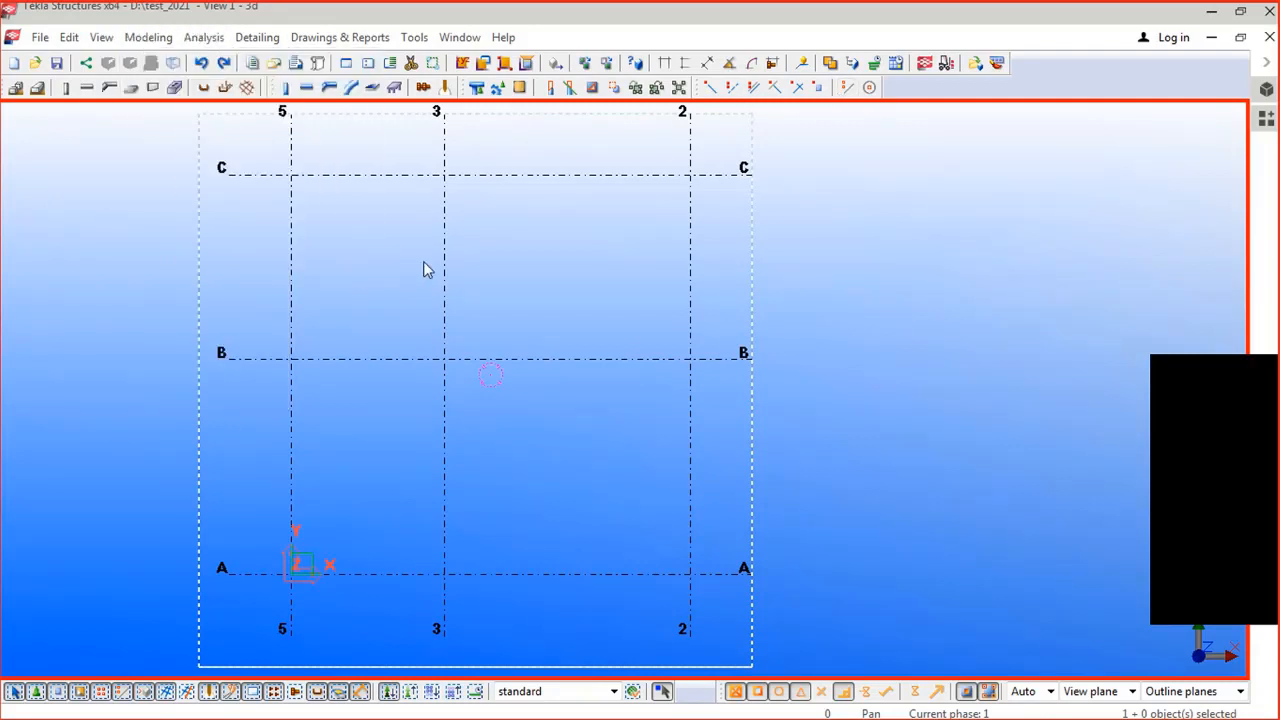
left_click(848, 87)
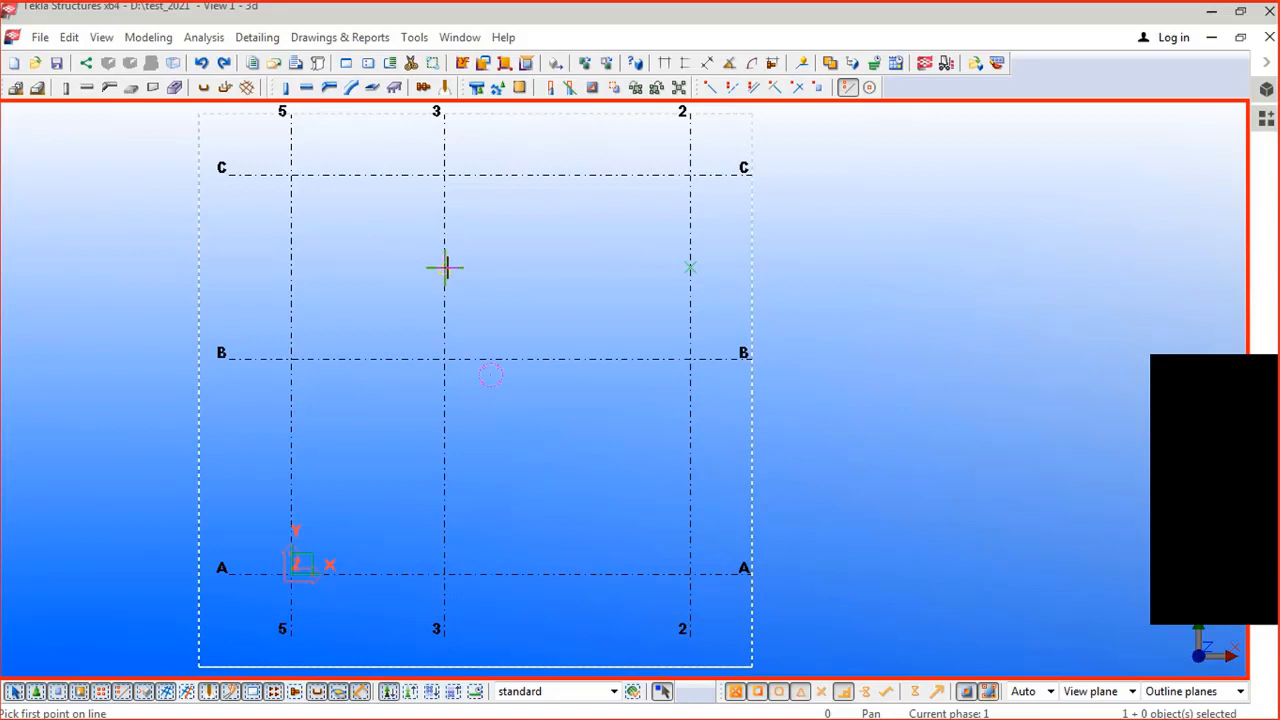
right_click(343, 192)
left_click(378, 207)
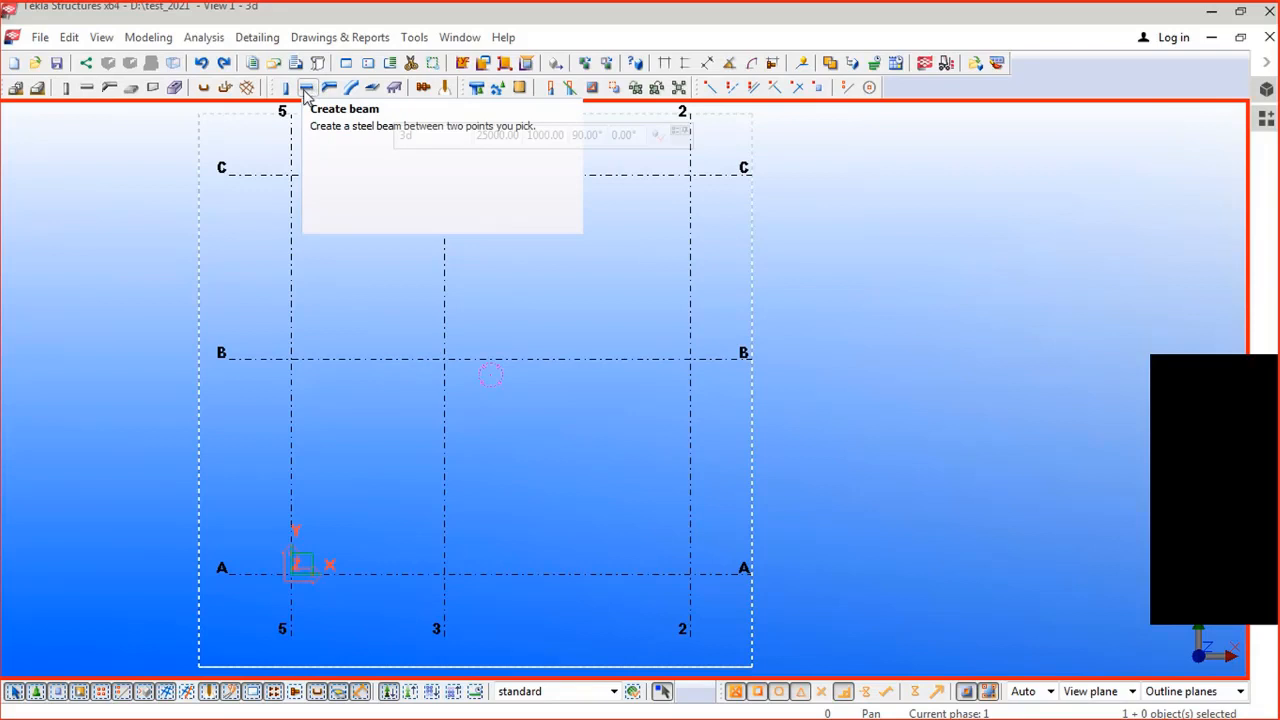
Step: Create a steel beam along grid line C from grid line 5 to grid line 3
left_click(307, 88)
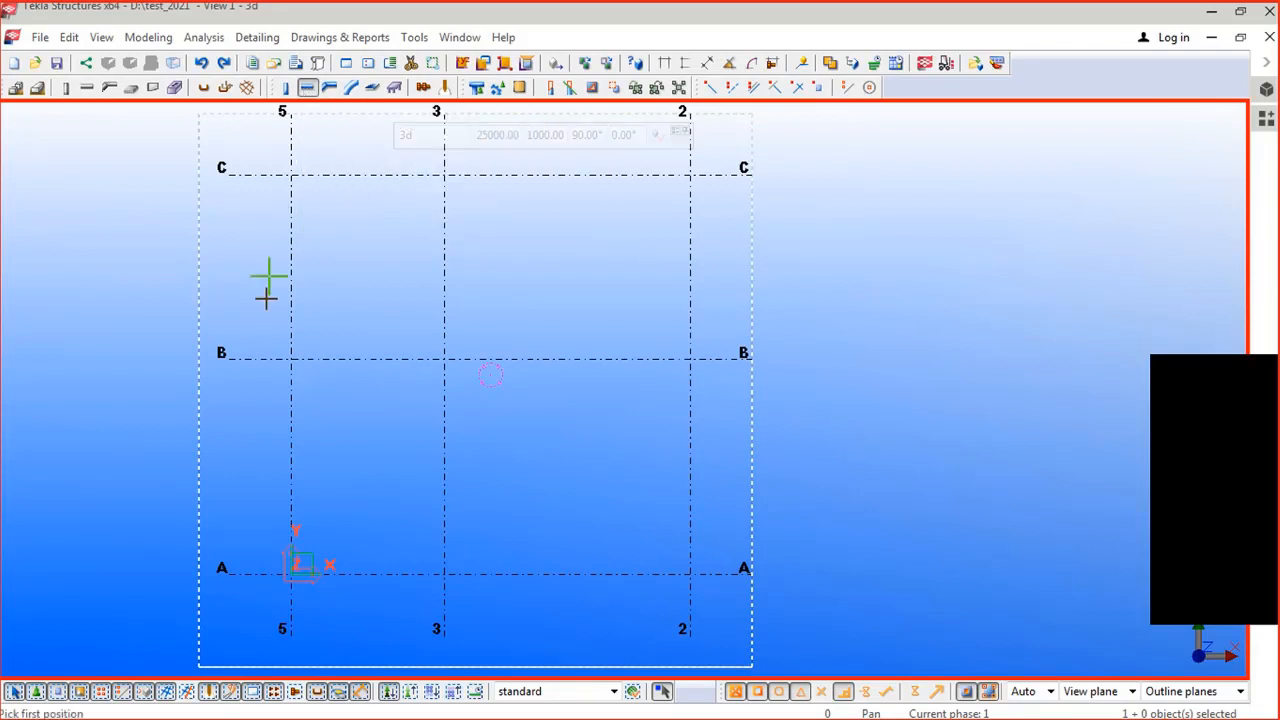
left_click(295, 181)
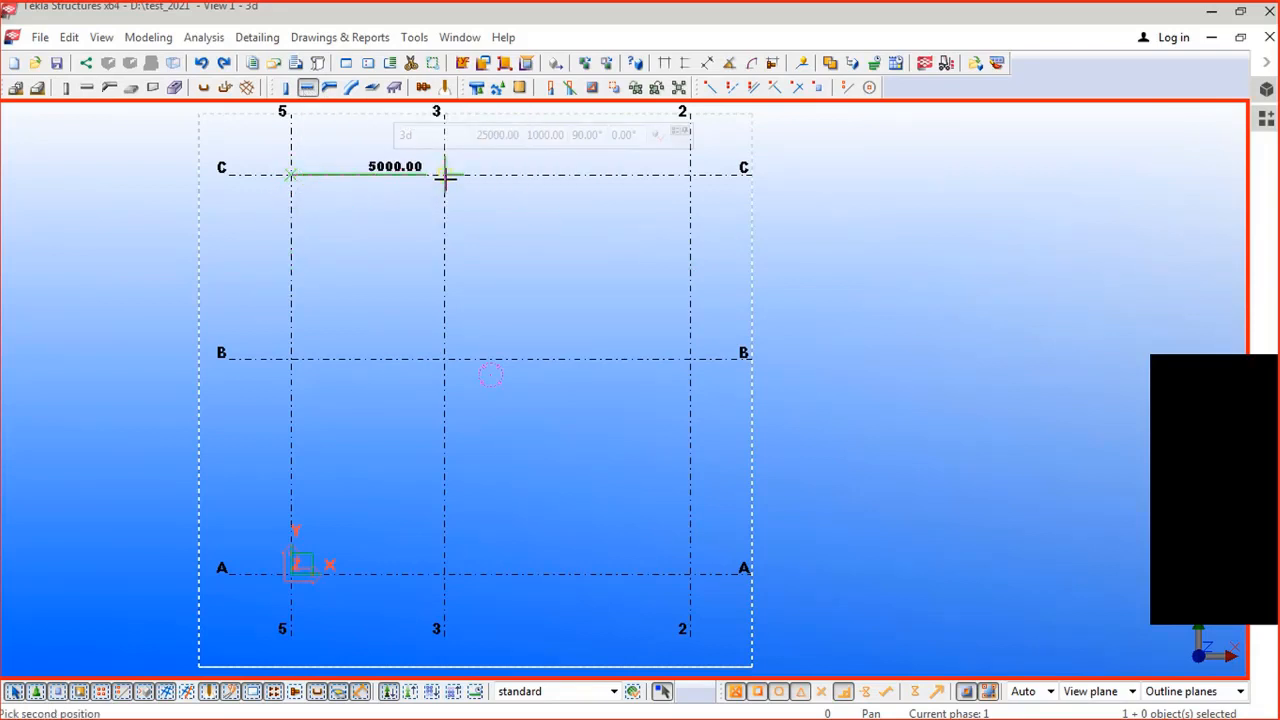
left_click(444, 176)
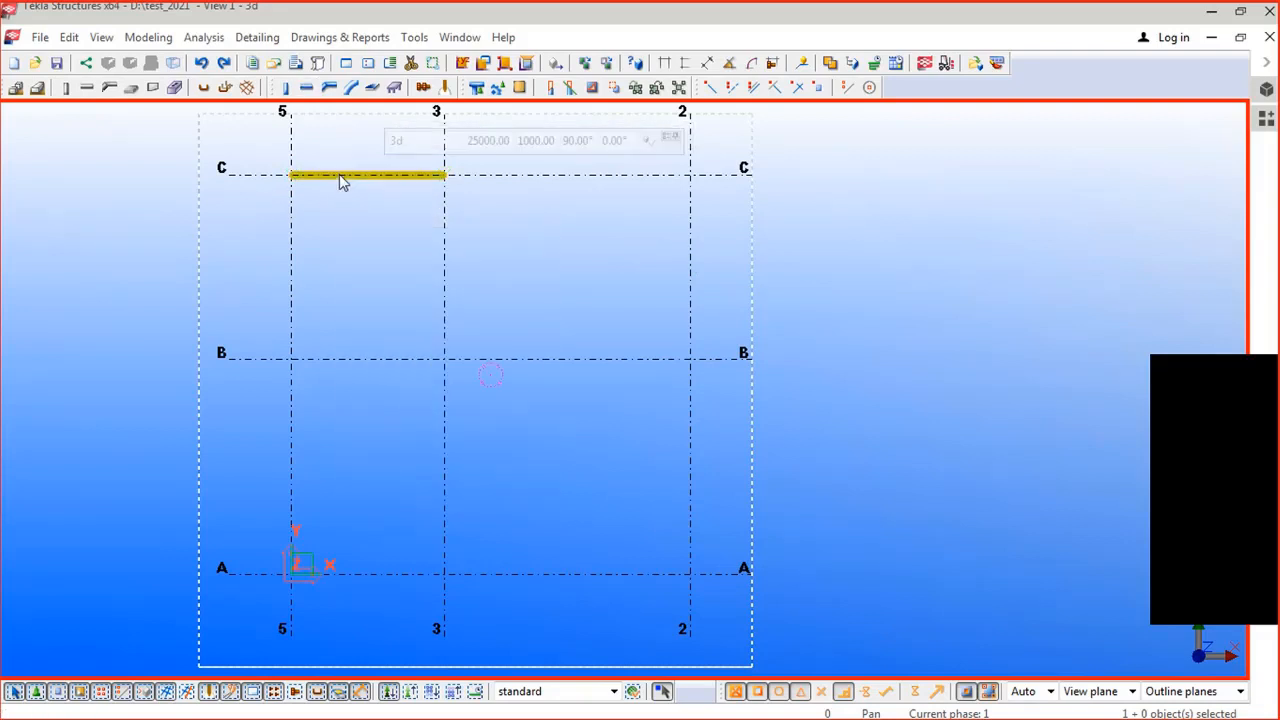
Step: Open the new beam's properties and examine the prefixes and start numbers of its part and assembly numbering series
middle_click_drag(372, 235, 428, 286)
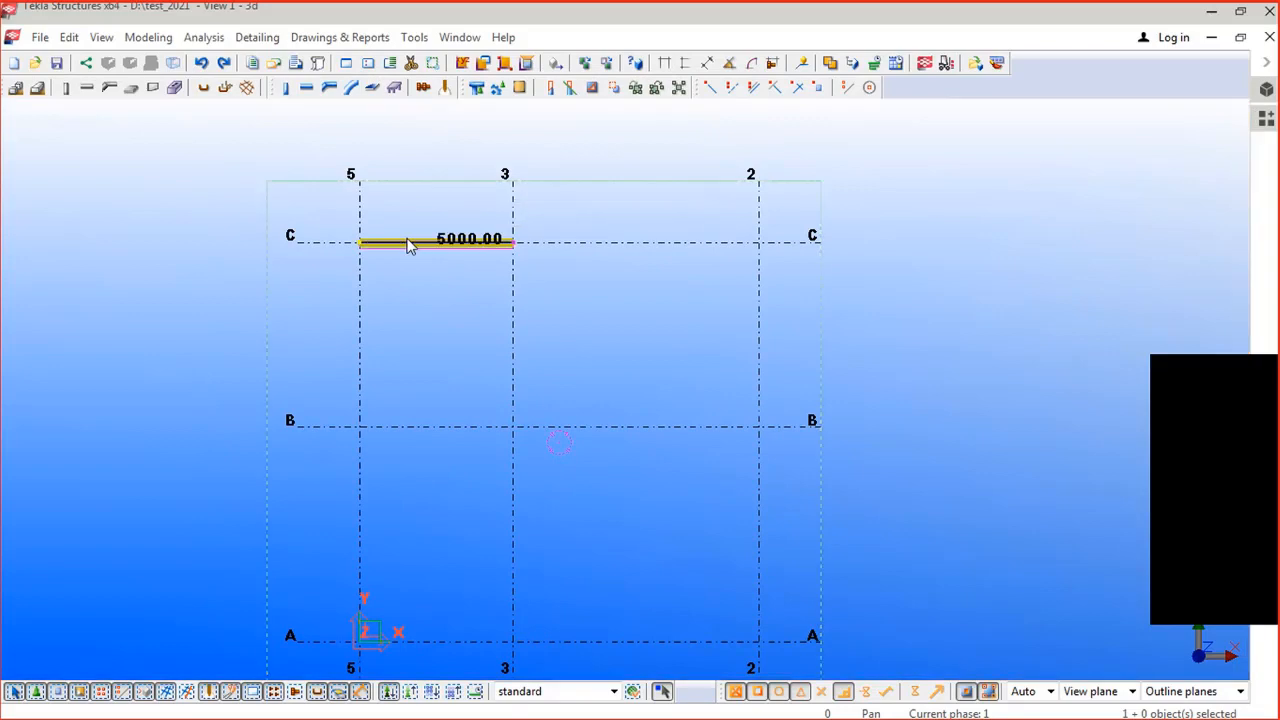
double_click(409, 244)
left_click_drag(320, 160, 790, 150)
middle_click_drag(435, 310, 290, 290)
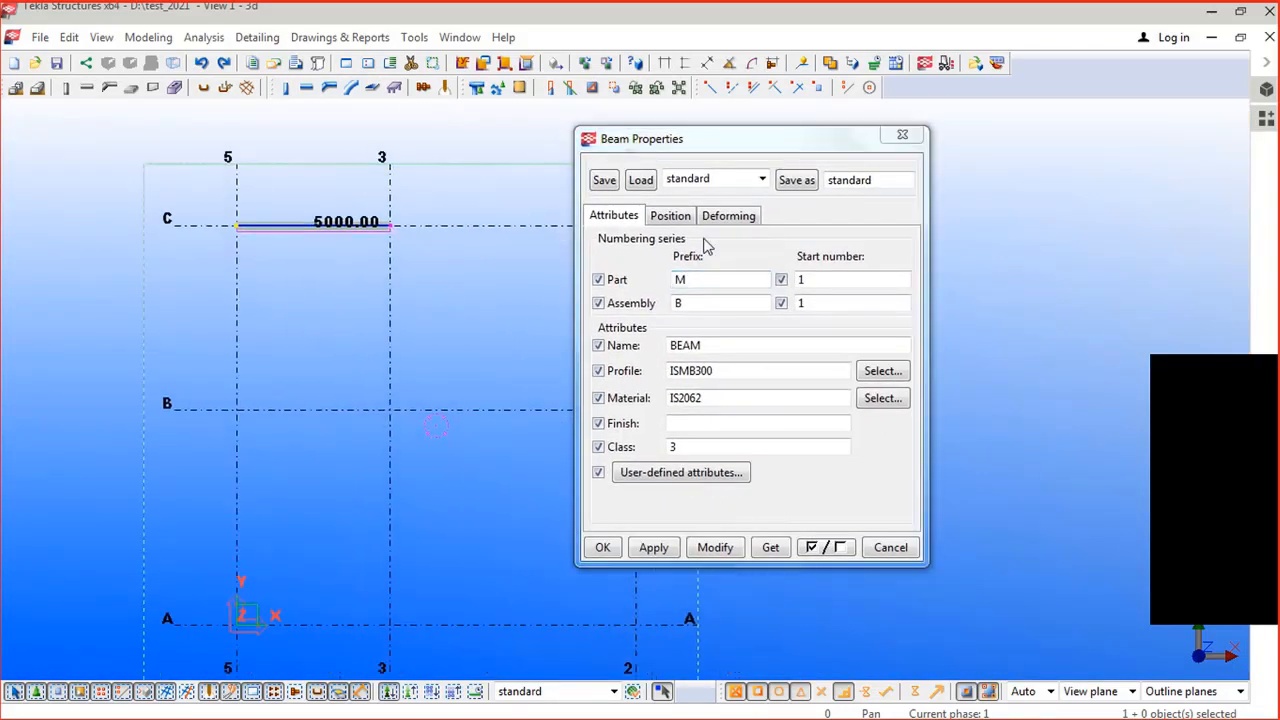
double_click(700, 280)
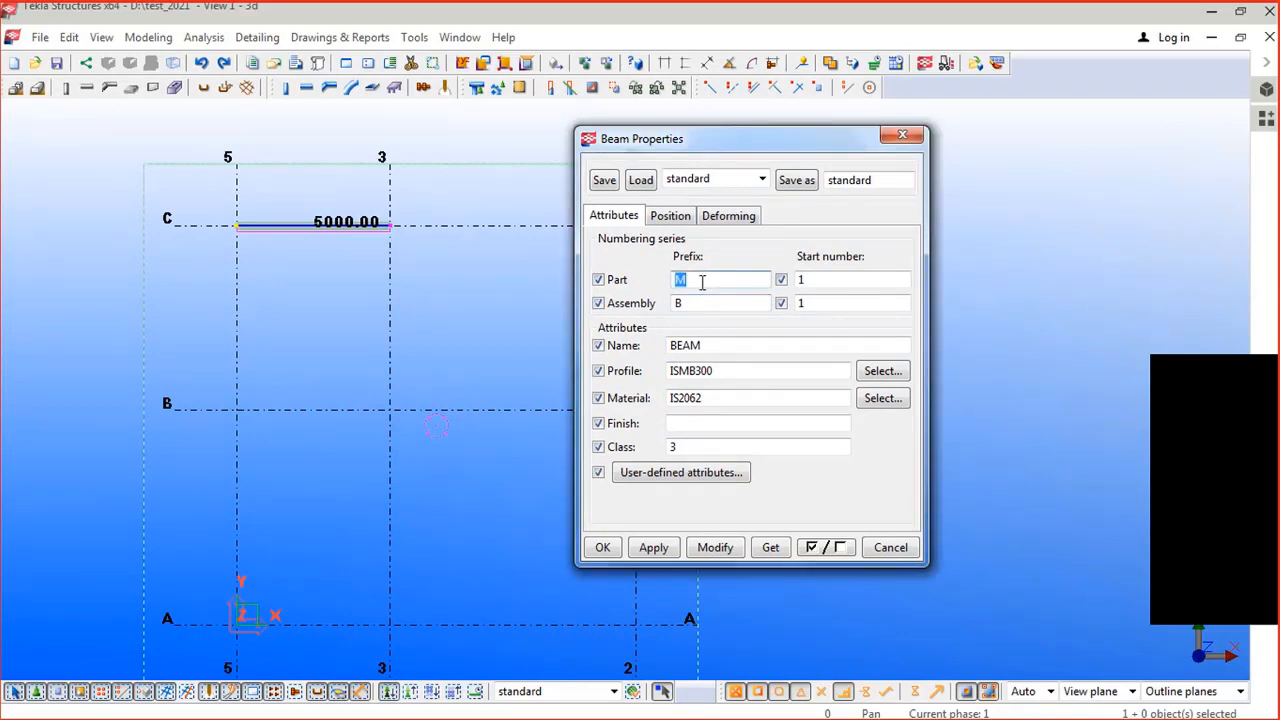
left_click(695, 304)
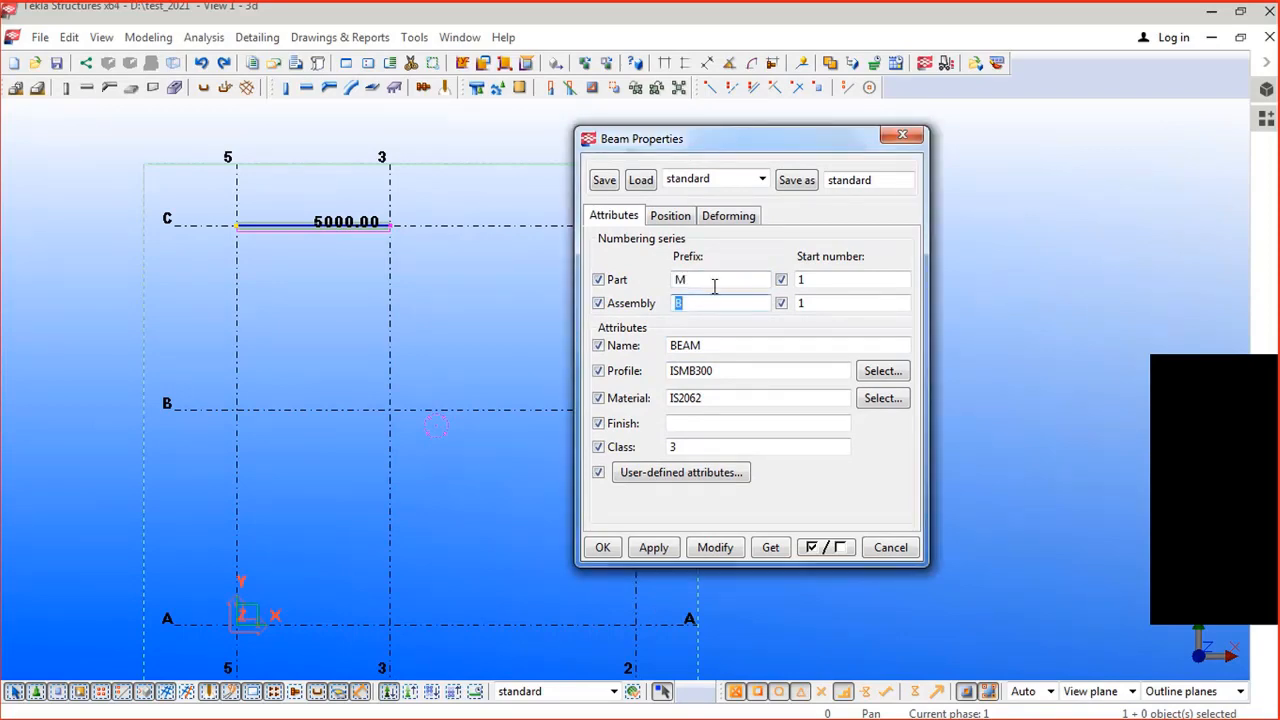
left_click(703, 281)
left_click_drag(700, 283, 654, 290)
left_click_drag(825, 279, 751, 275)
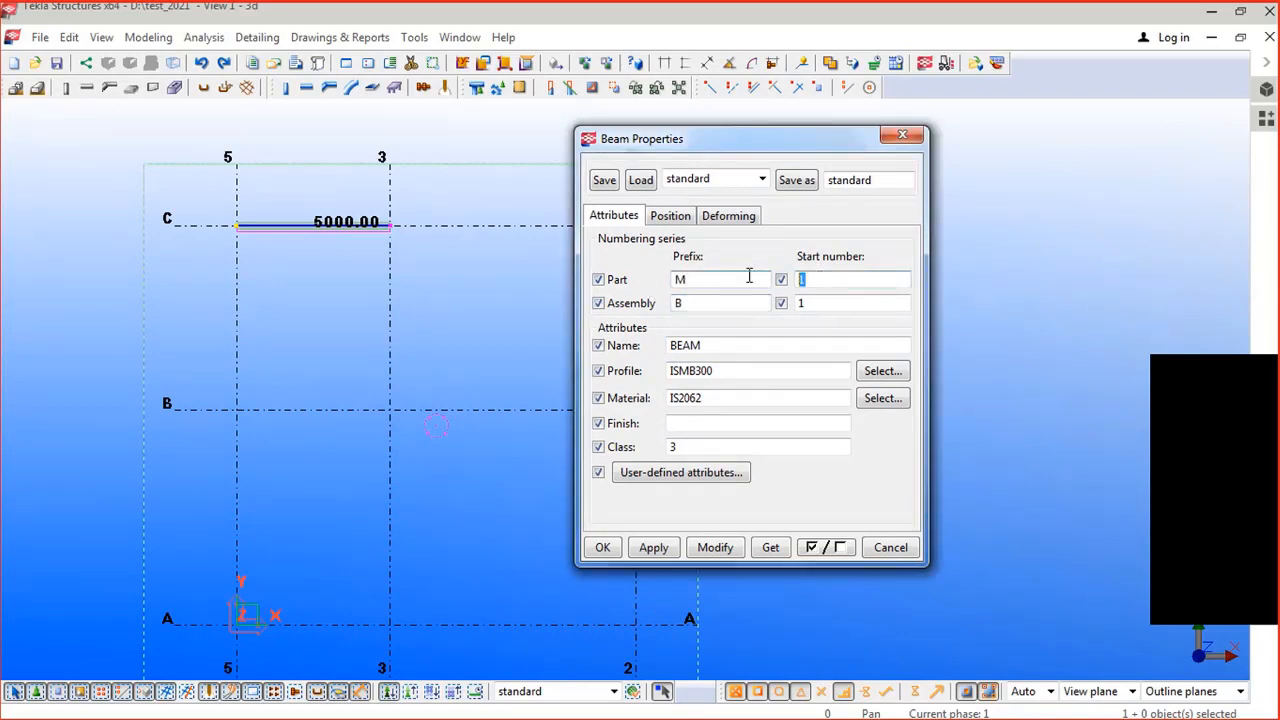
Step: Examine the beam's name, profile, material, finish and class attributes
left_click_drag(829, 302, 662, 348)
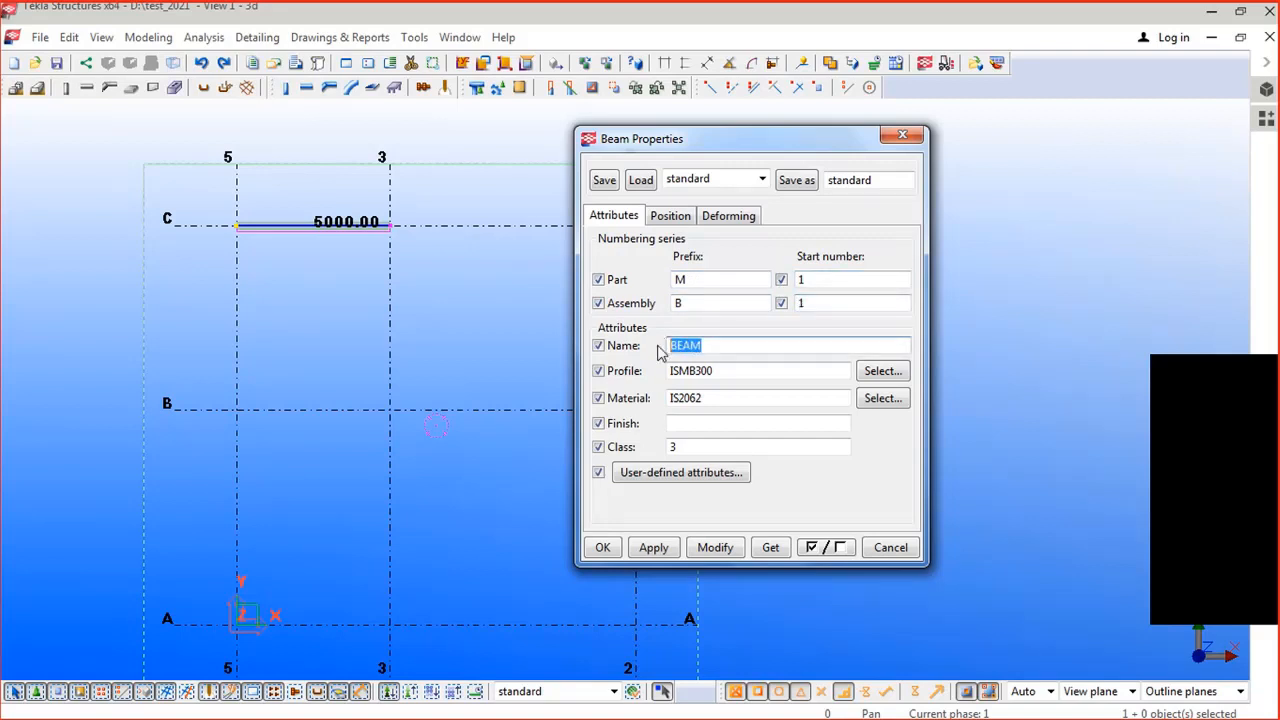
left_click_drag(734, 374, 655, 372)
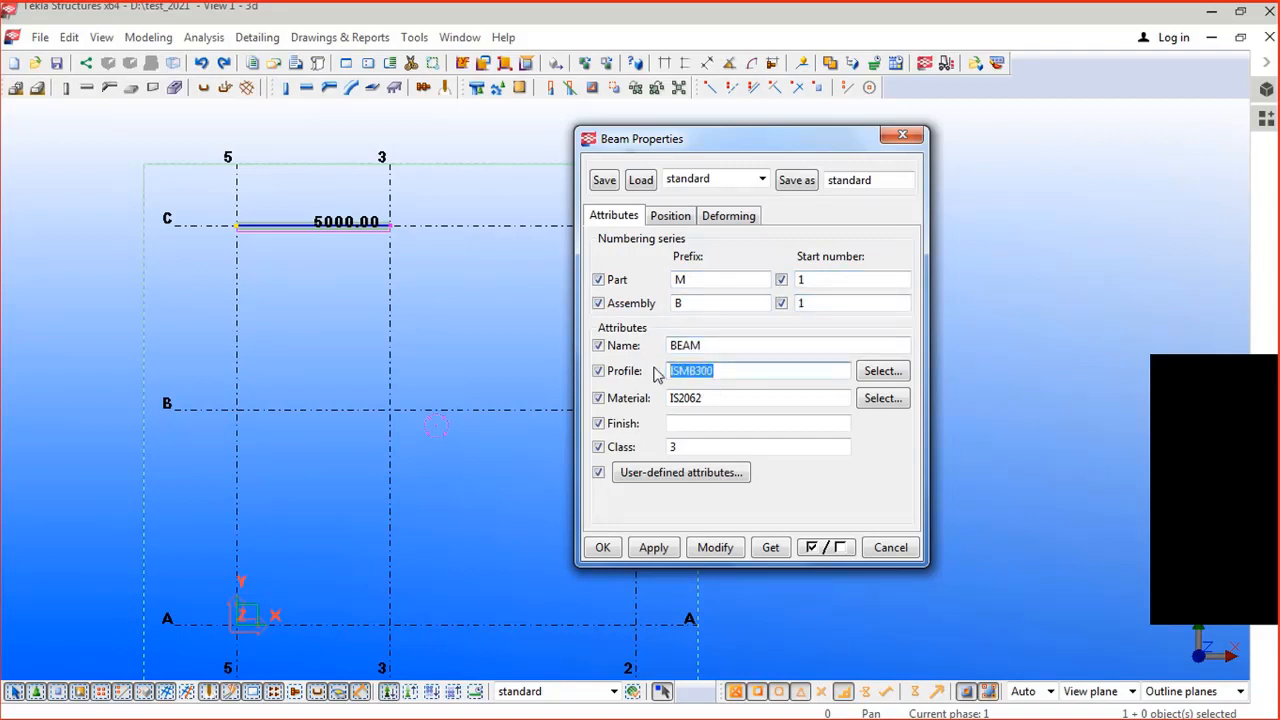
left_click_drag(731, 400, 668, 400)
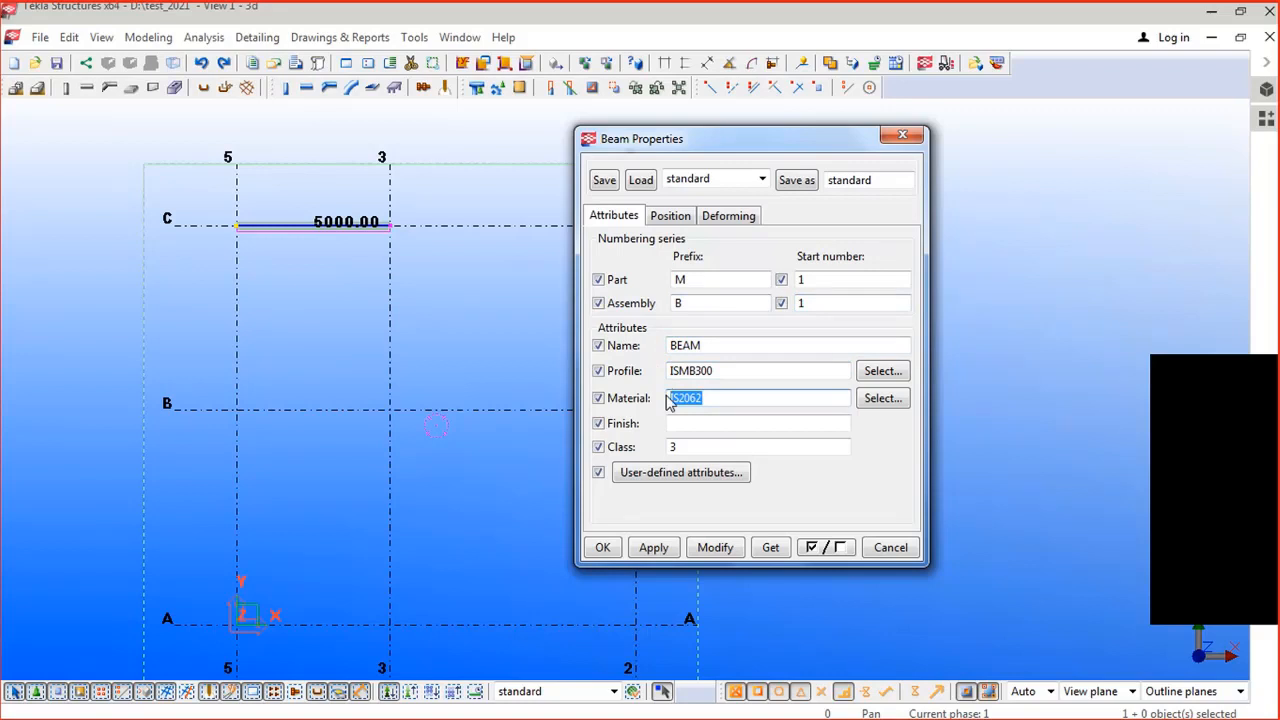
left_click(678, 424)
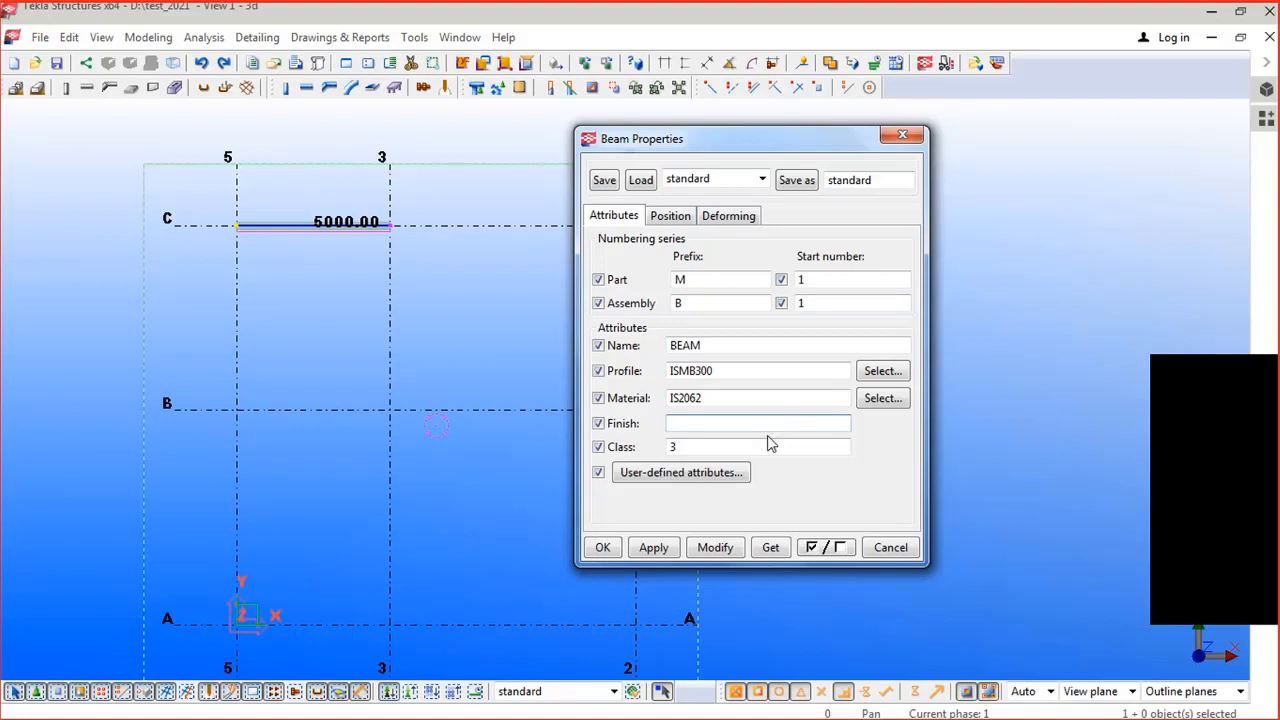
double_click(726, 443)
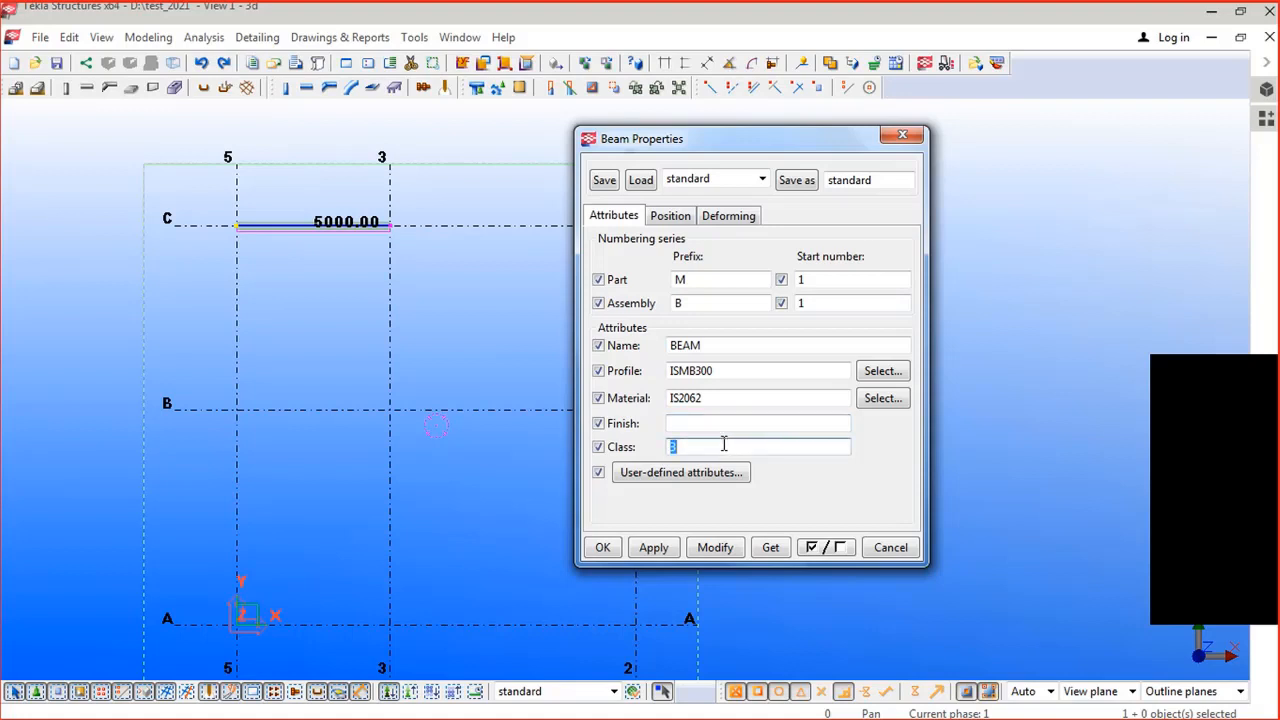
Step: Inspect the beam on grid line C in the model, recall its properties for review, and close them
left_click(315, 344)
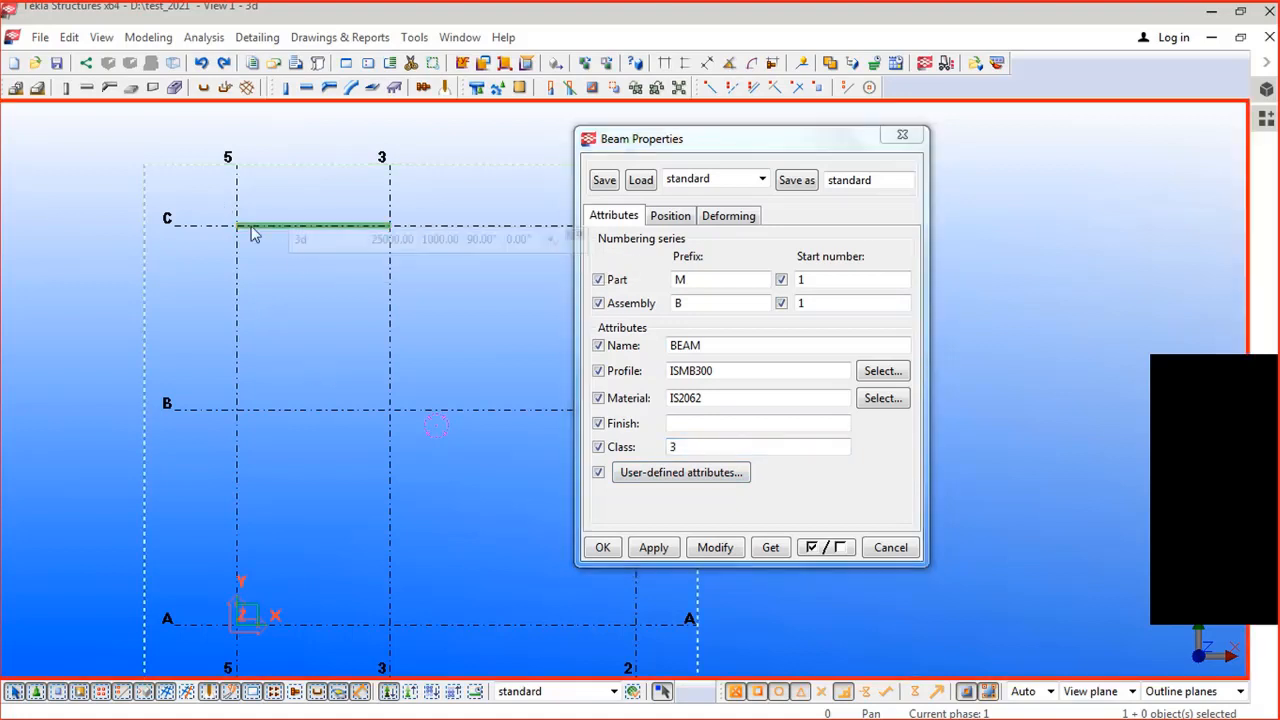
middle_click_drag(252, 302, 273, 382)
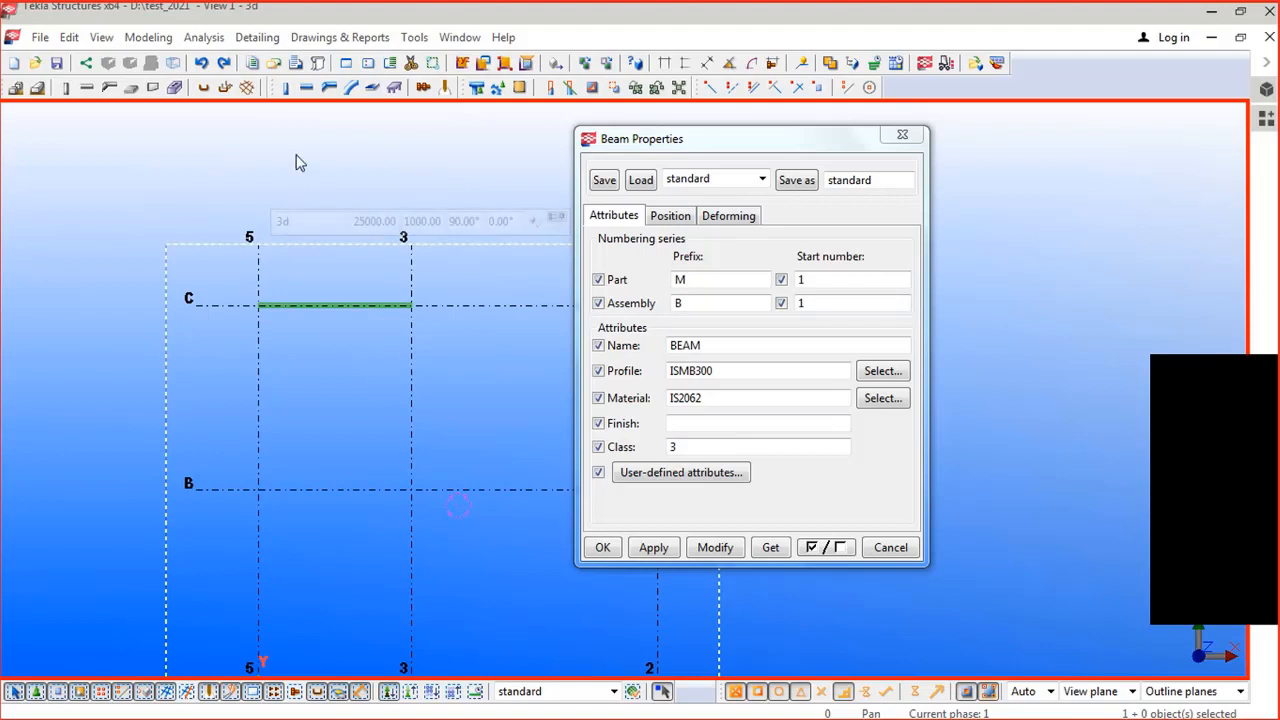
middle_click_drag(260, 345, 317, 417)
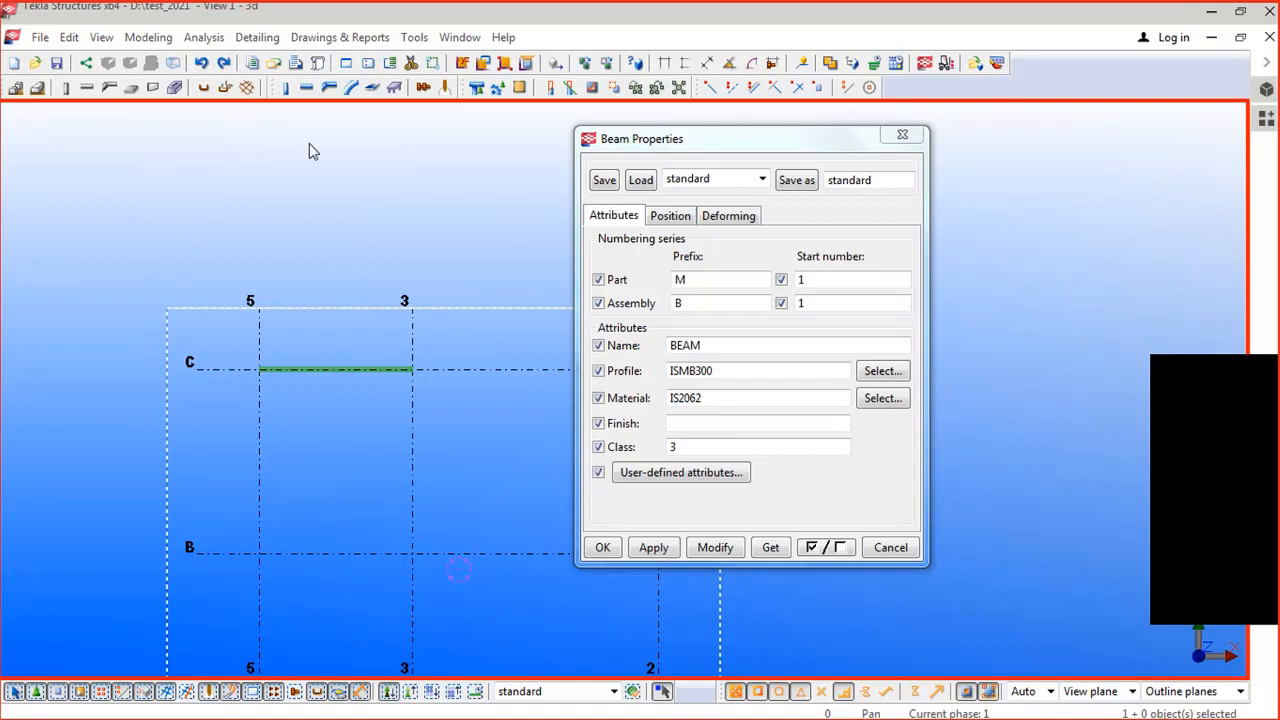
middle_click_drag(342, 327, 319, 128)
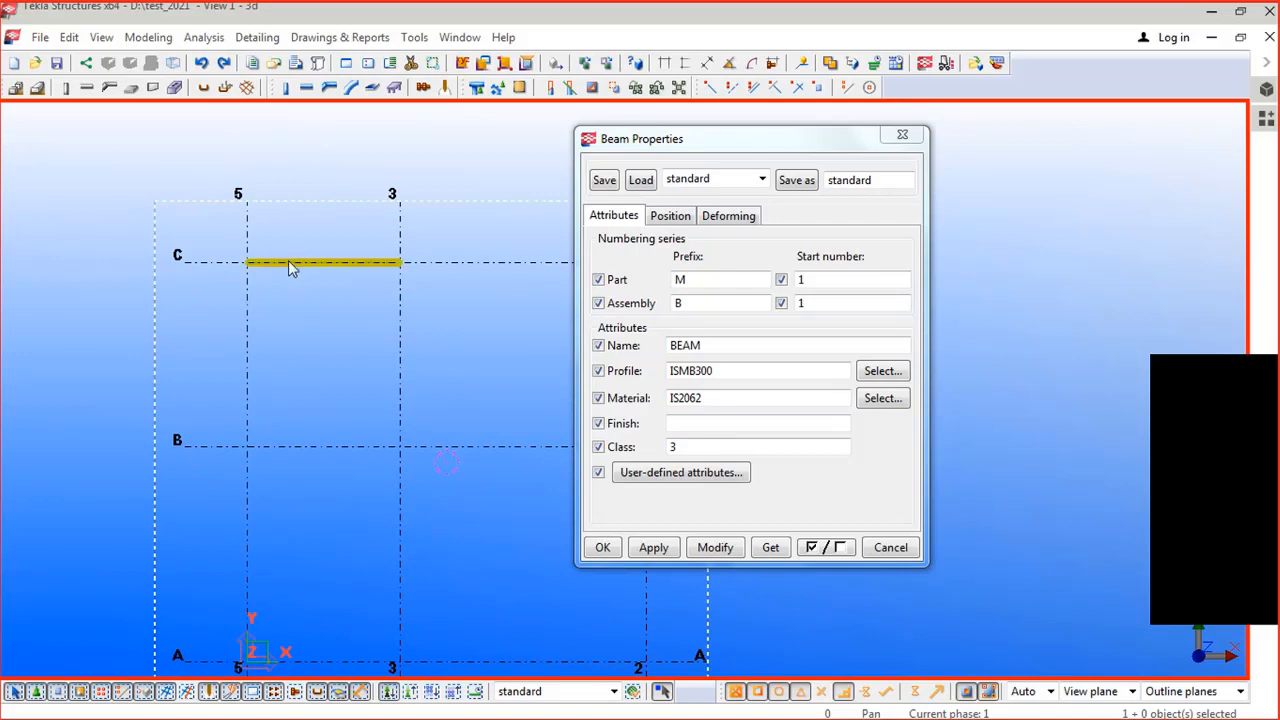
middle_click_drag(287, 262, 303, 306)
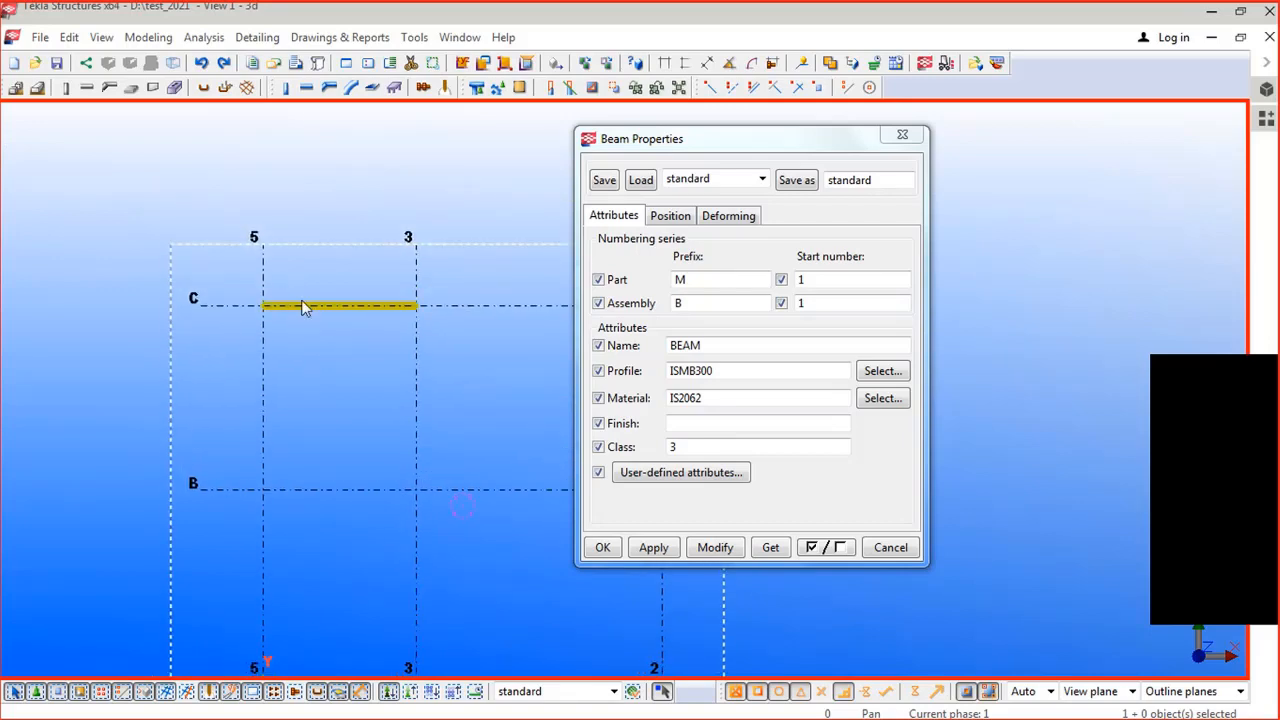
double_click(305, 307)
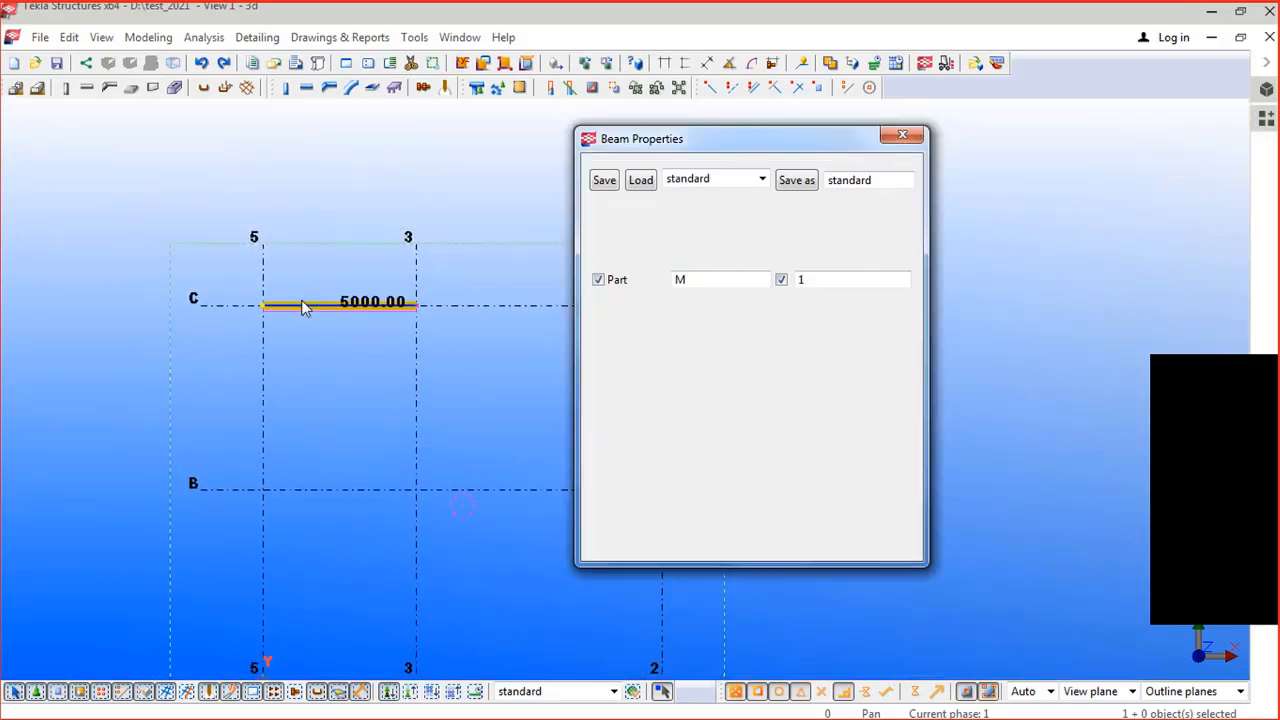
left_click(901, 137)
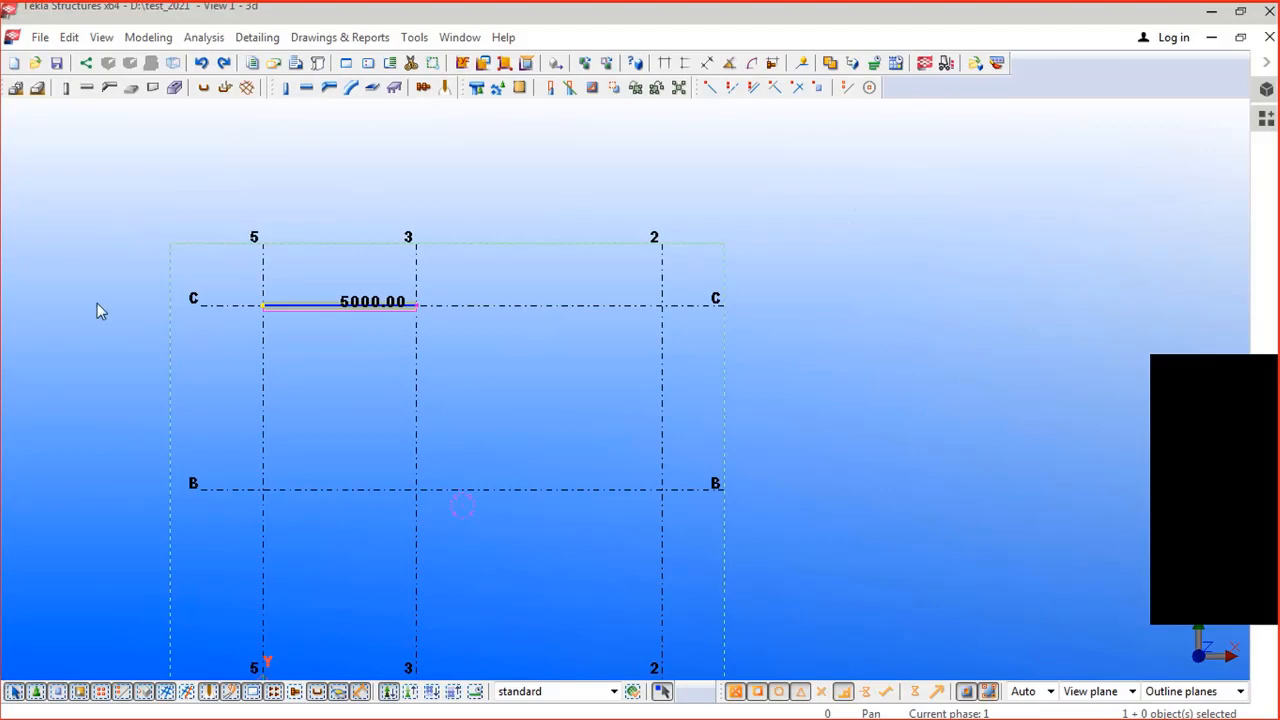
Step: Change the class of the beam on grid line C to 4 and apply it to the model
scroll(388, 326, "down", 1)
left_click(370, 327)
scroll(306, 304, "up", 3)
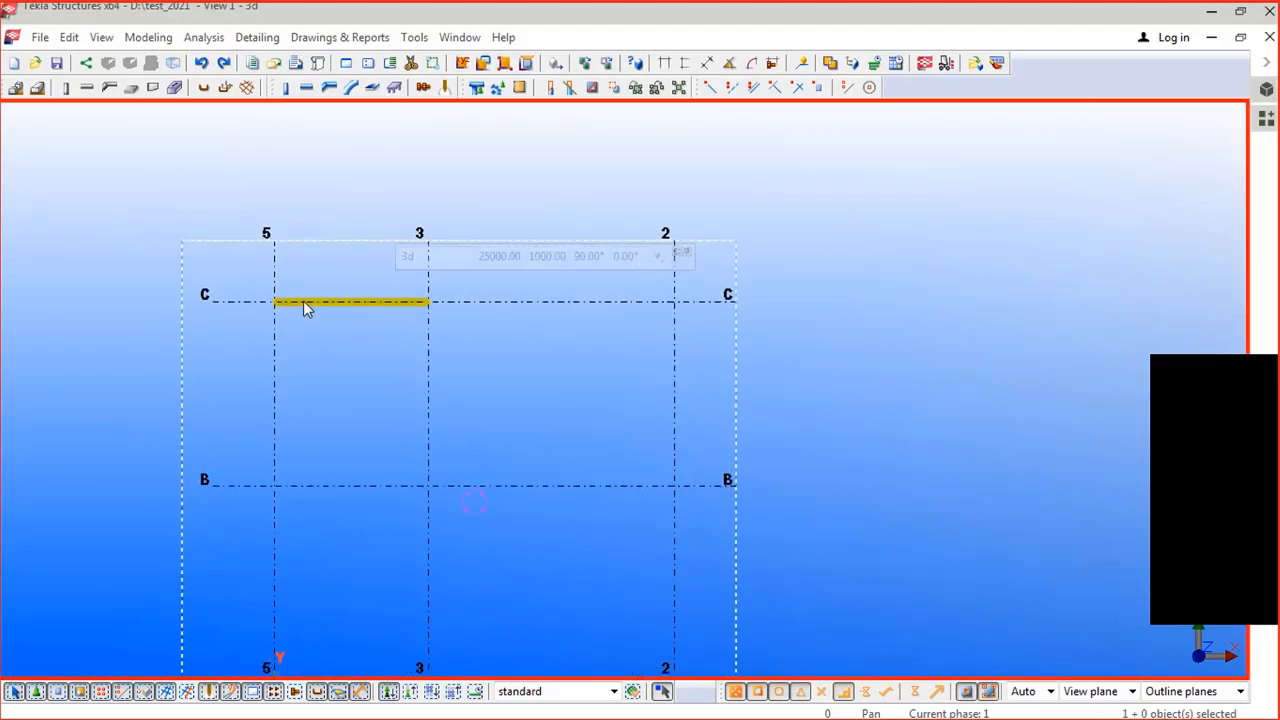
scroll(430, 365, "up", 4)
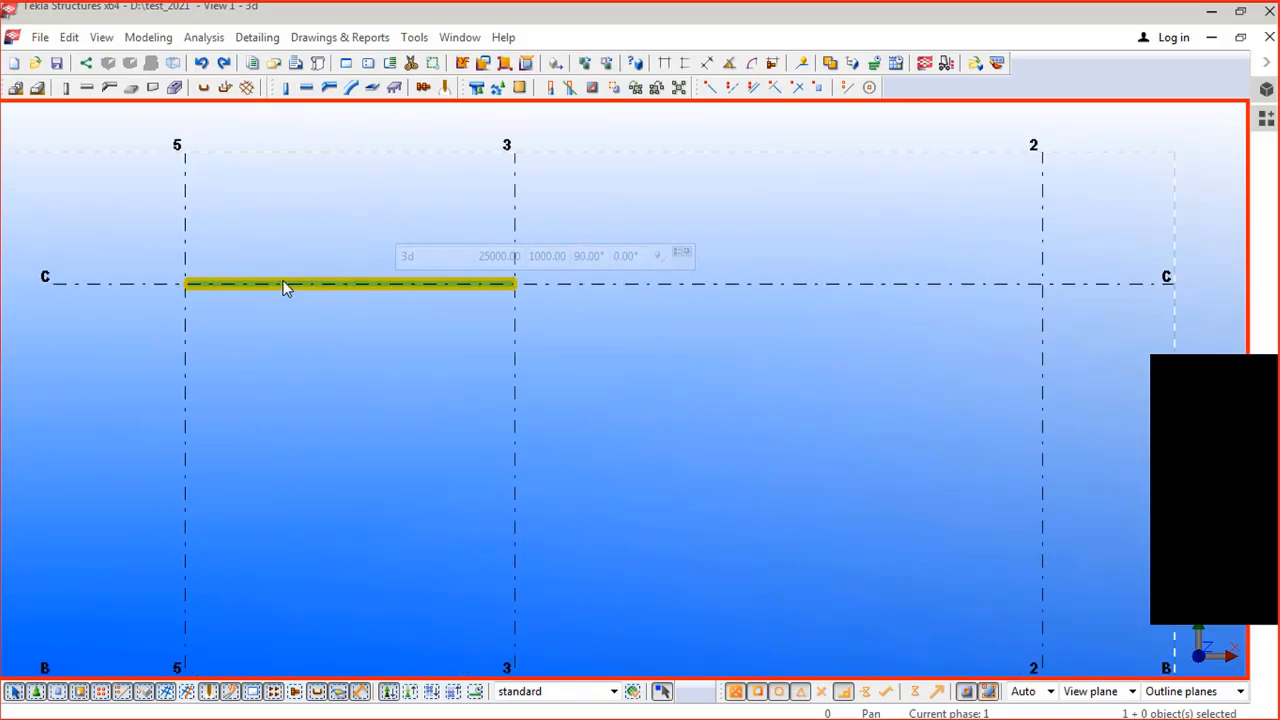
scroll(284, 283, "up", 4)
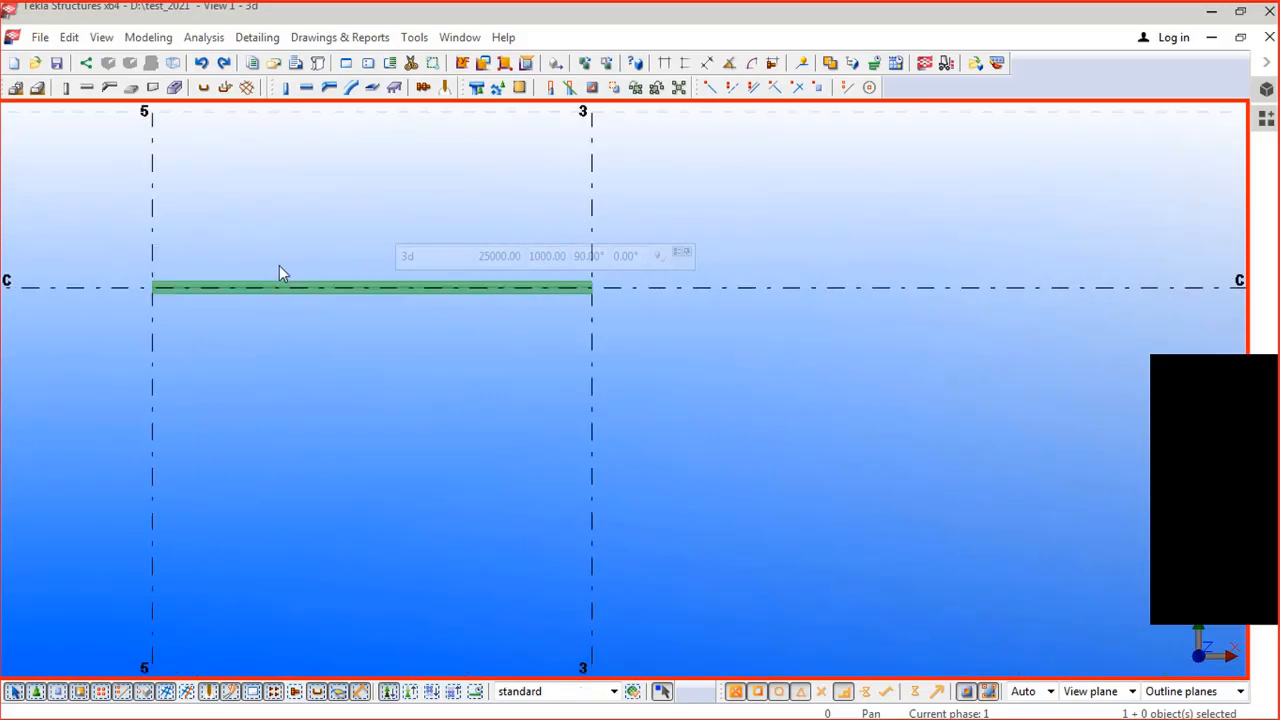
double_click(341, 295)
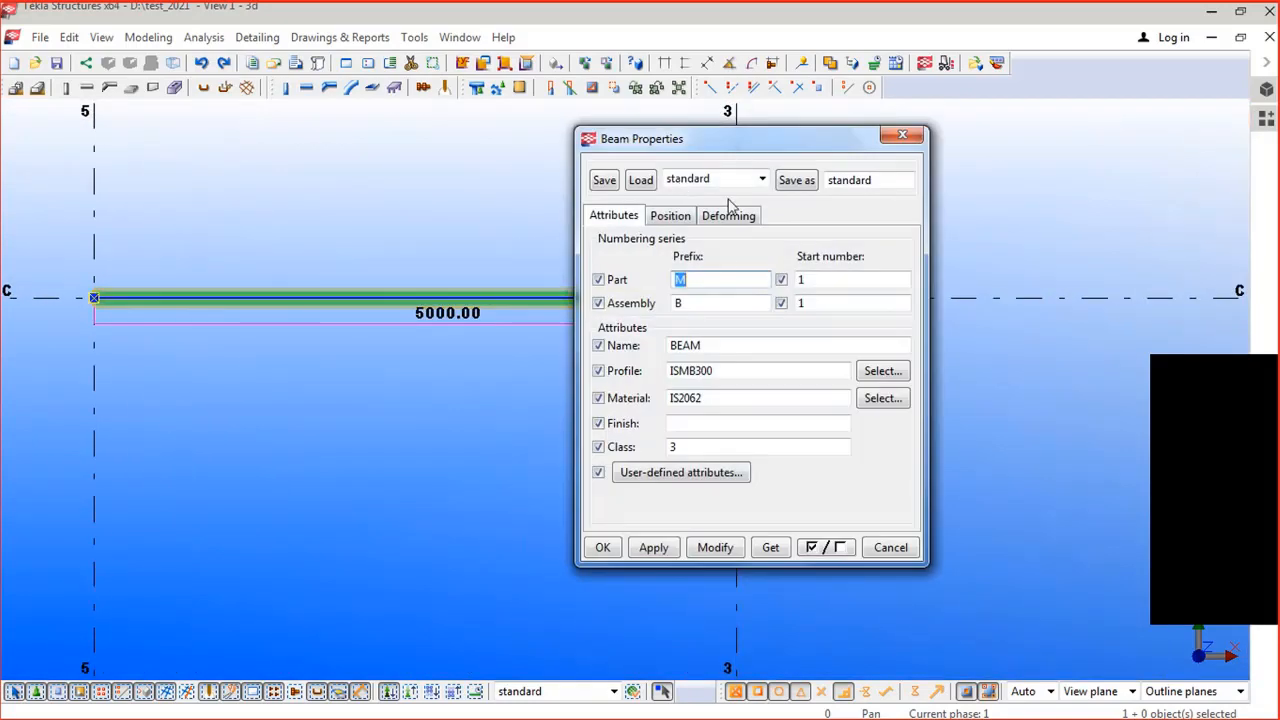
double_click(700, 446)
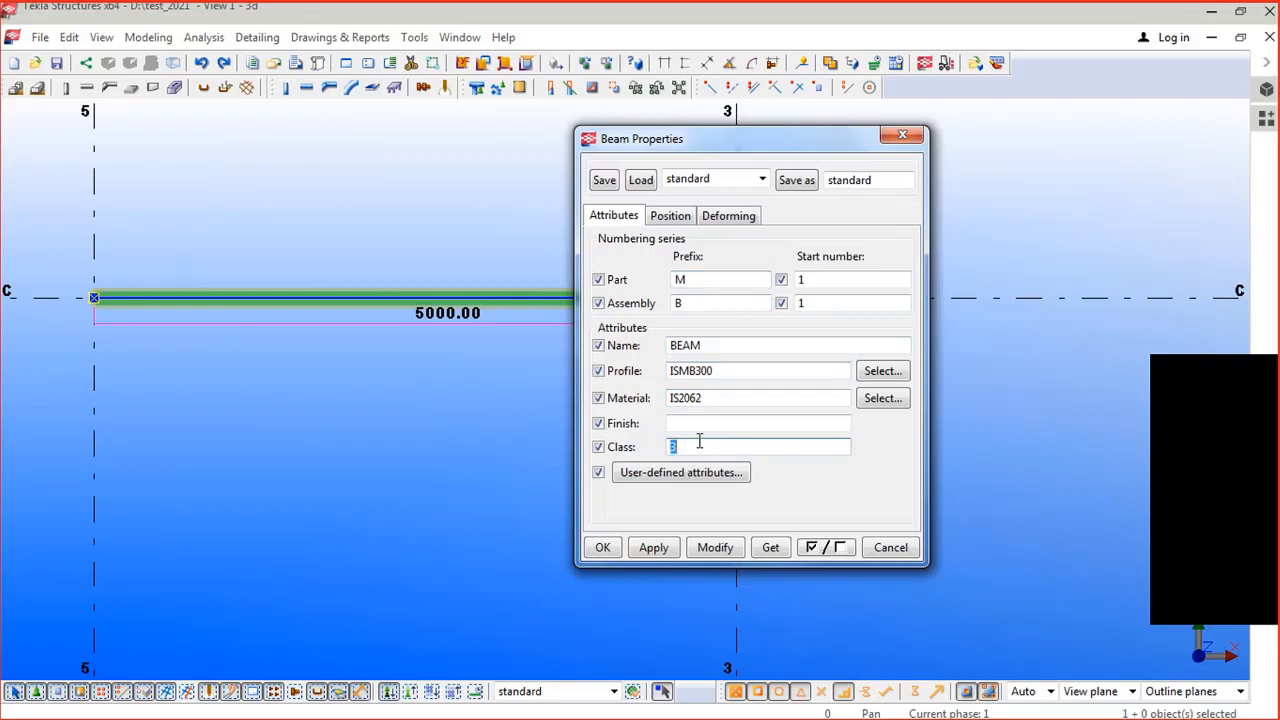
type("4")
left_click(715, 547)
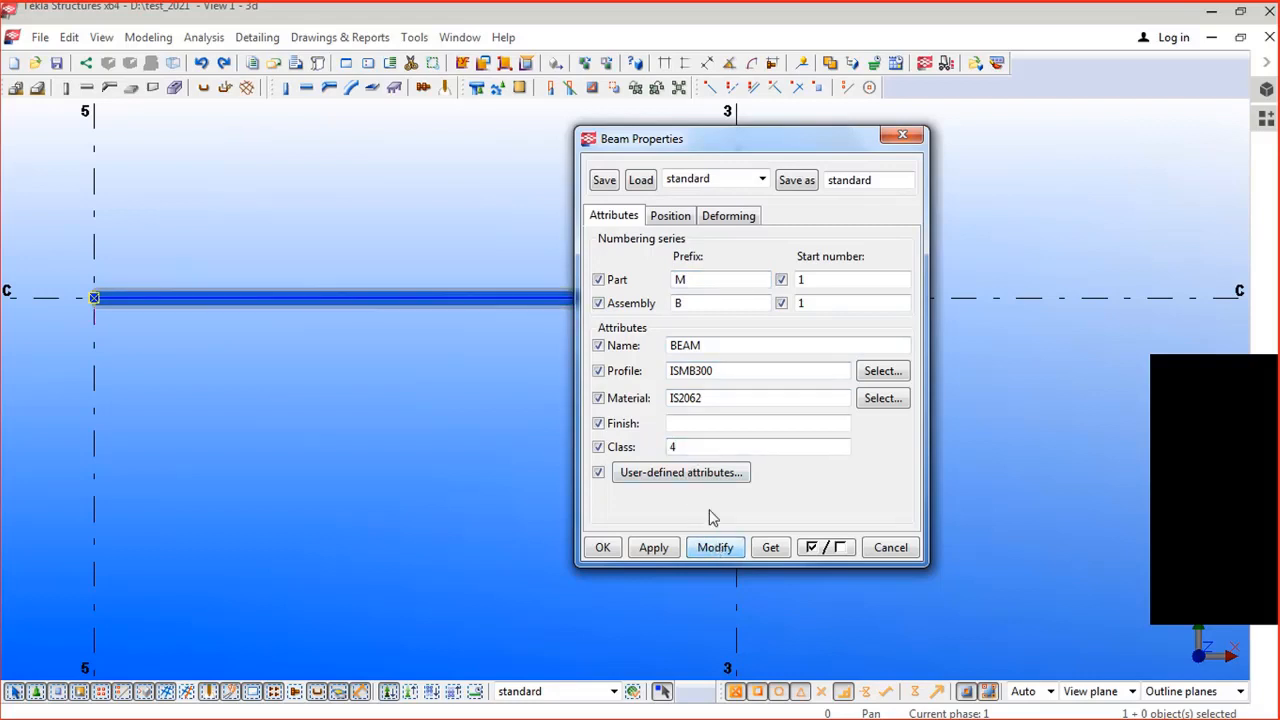
Step: Restore the beam's class to 3 and apply the modification
double_click(700, 447)
type("3")
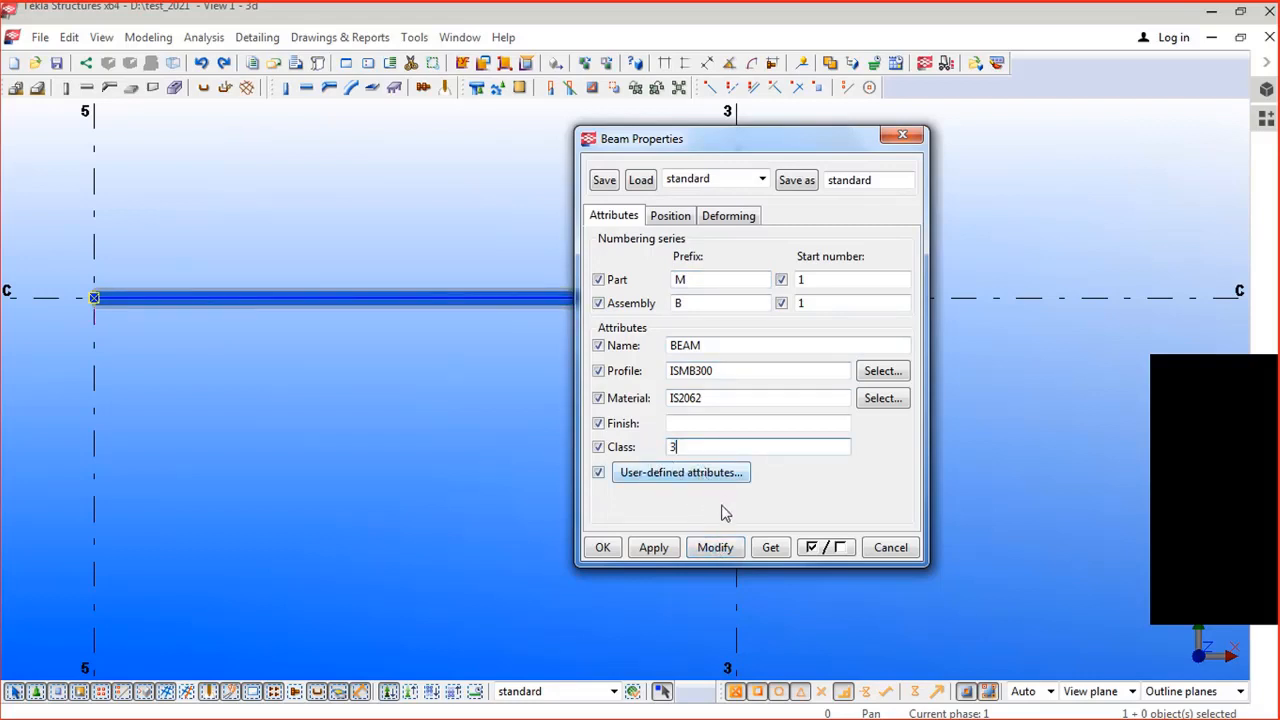
left_click(715, 547)
Step: Set the rotation of the beam on grid line C to Front, apply it and close its properties
left_click_drag(786, 149, 853, 140)
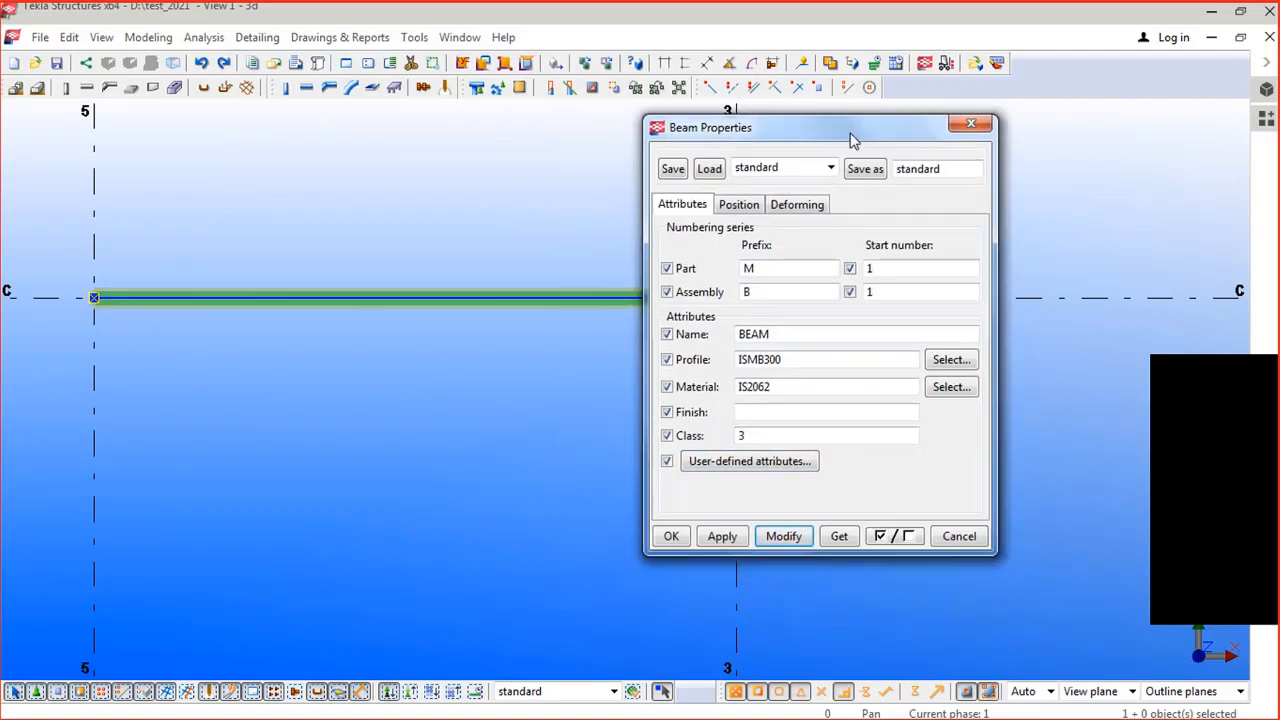
left_click(750, 206)
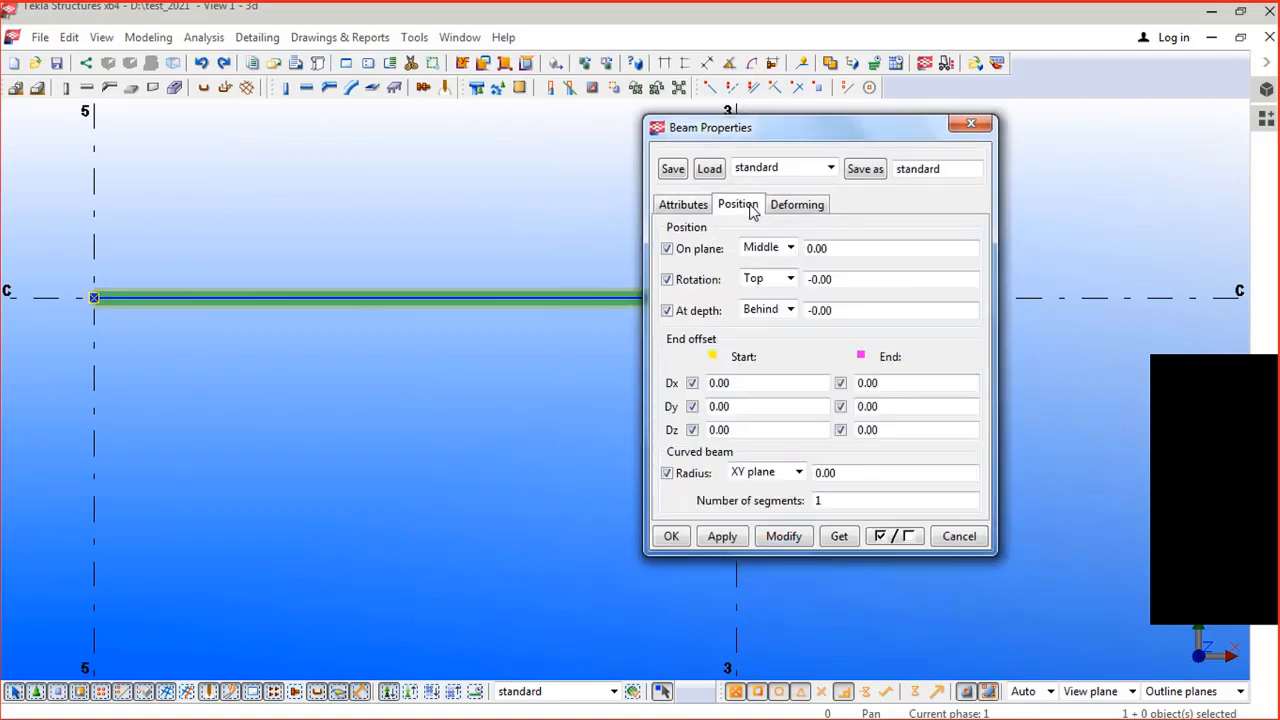
middle_click_drag(595, 316, 472, 335)
middle_click_drag(327, 348, 446, 335)
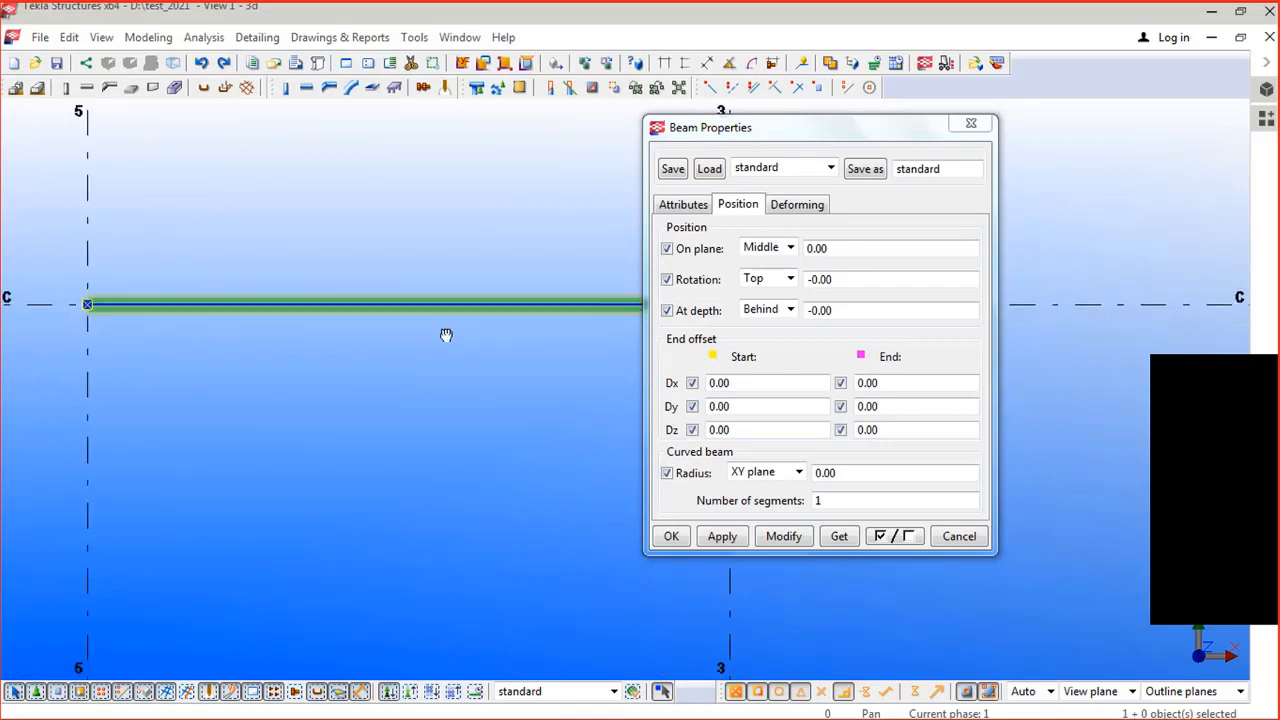
scroll(130, 295, "up", 5)
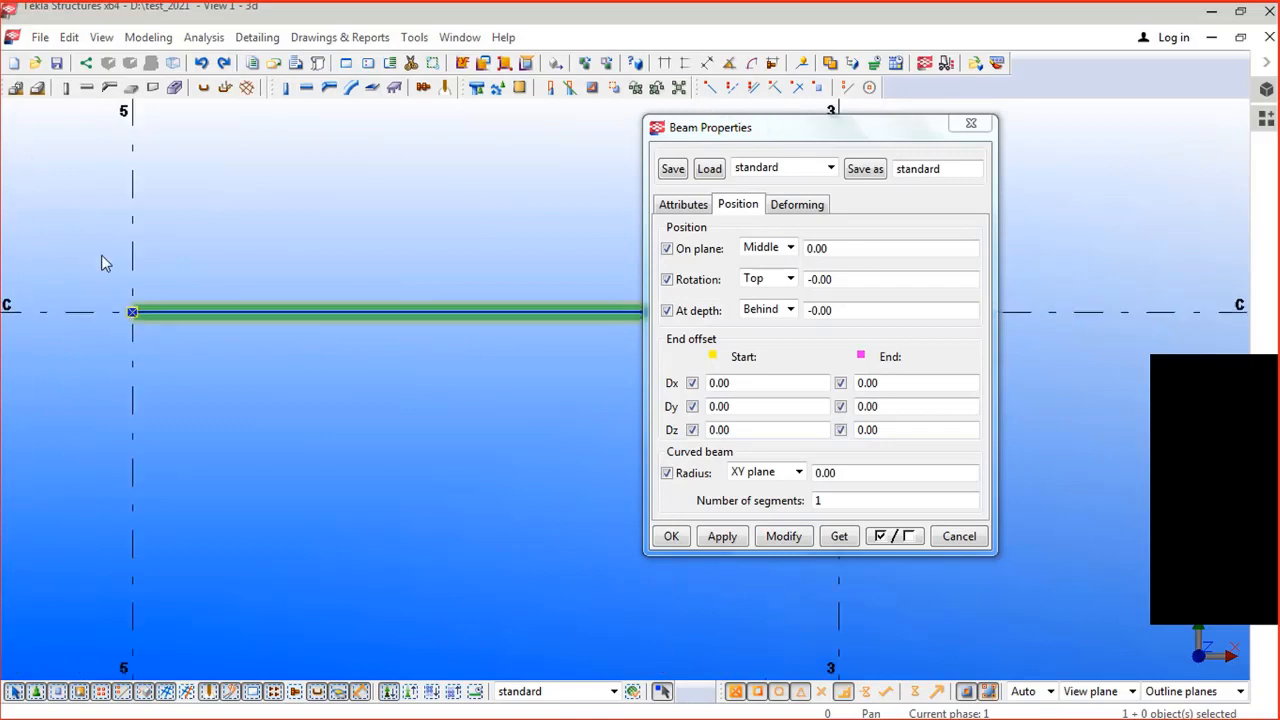
scroll(142, 303, "up", 1)
left_click(143, 303)
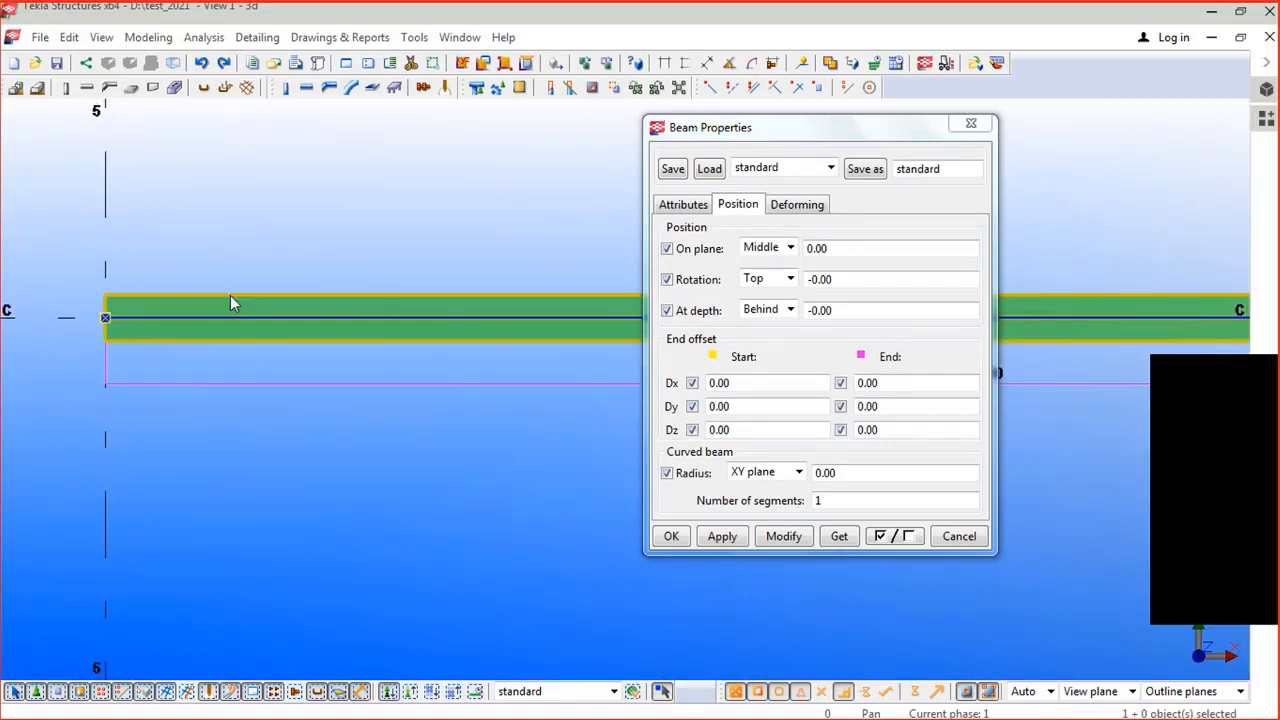
left_click(767, 279)
left_click(767, 279)
left_click(755, 296)
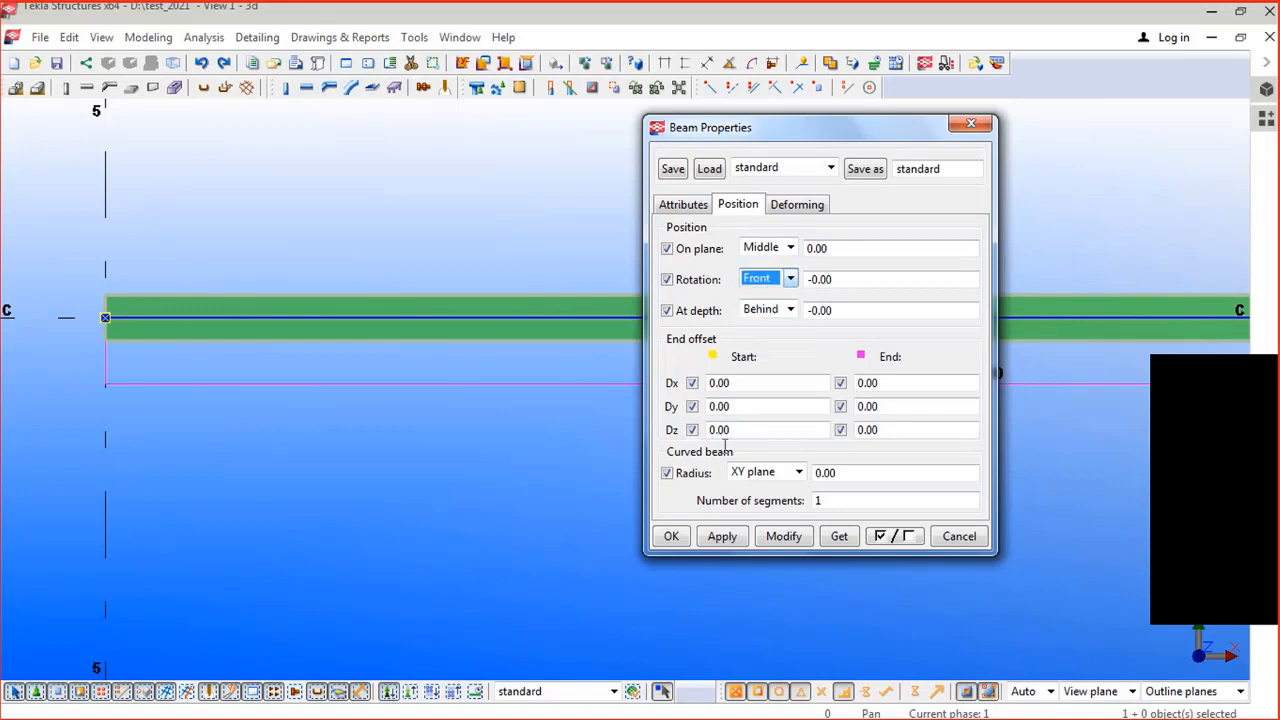
left_click(783, 536)
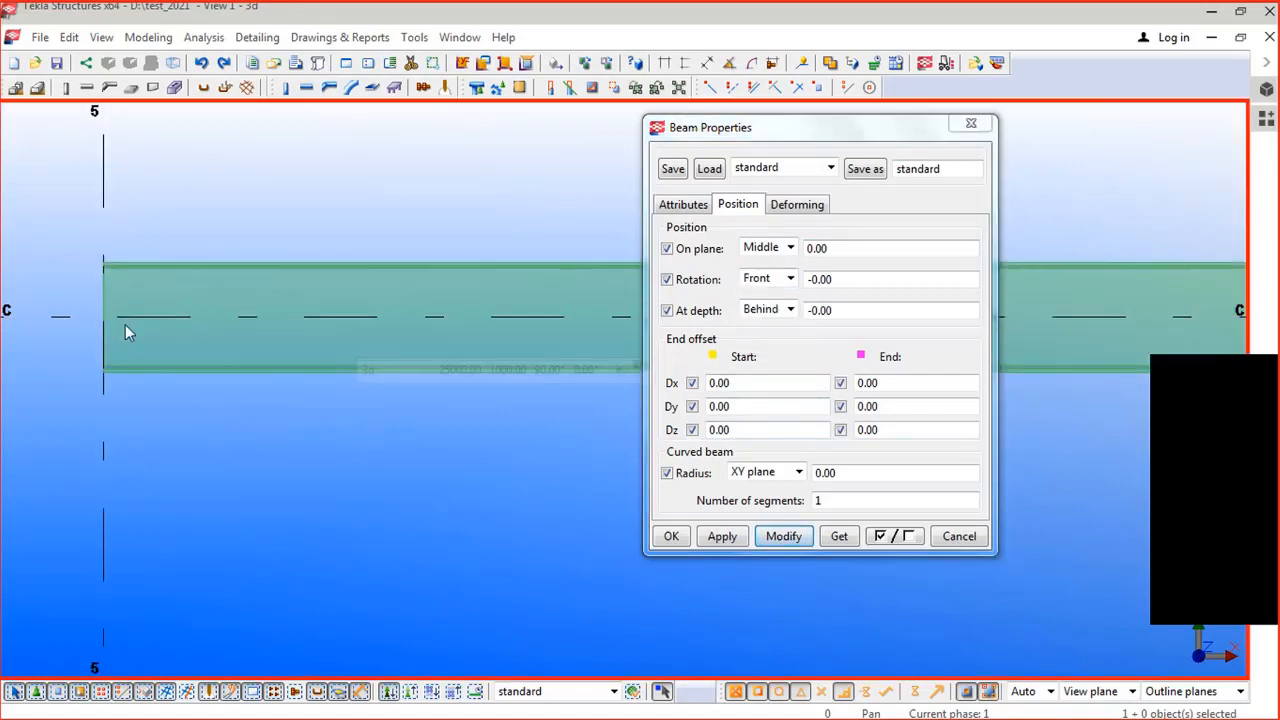
left_click(974, 126)
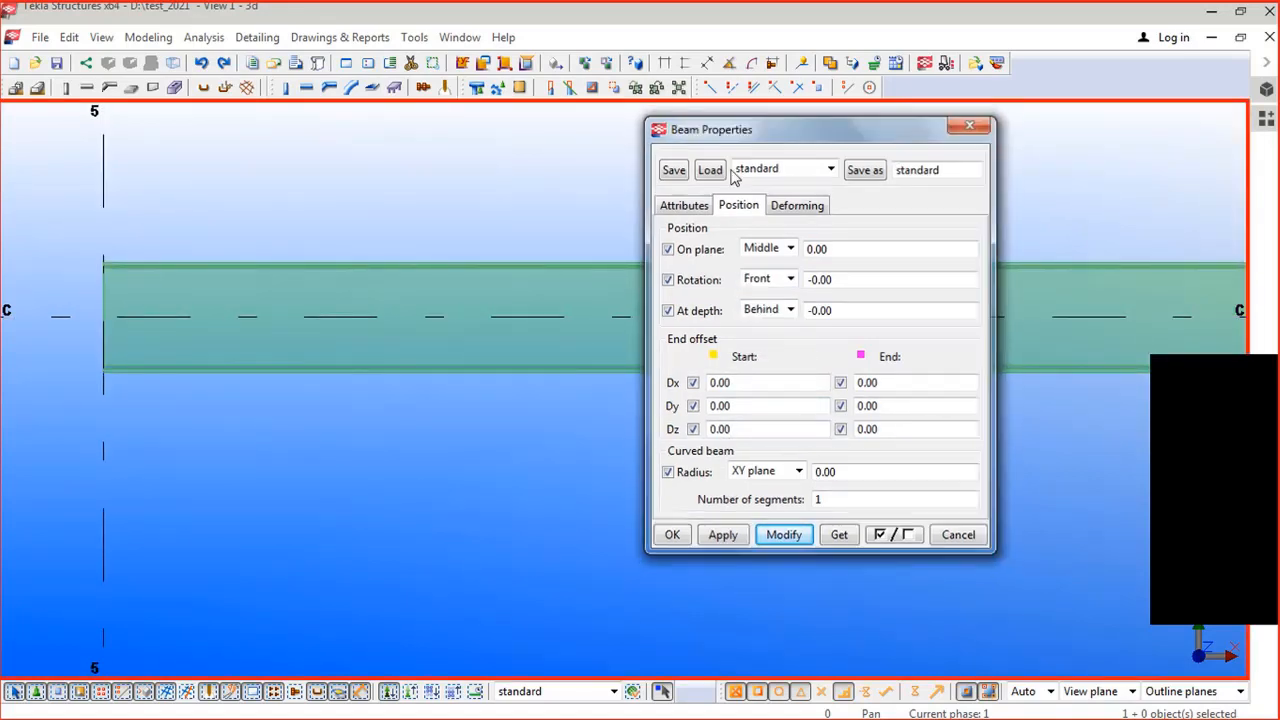
Step: Cycle through the open 3d, PLAN @+4000 and PLAN @+6000 views and check the lists of named and visible views
key("ctrl+Tab")
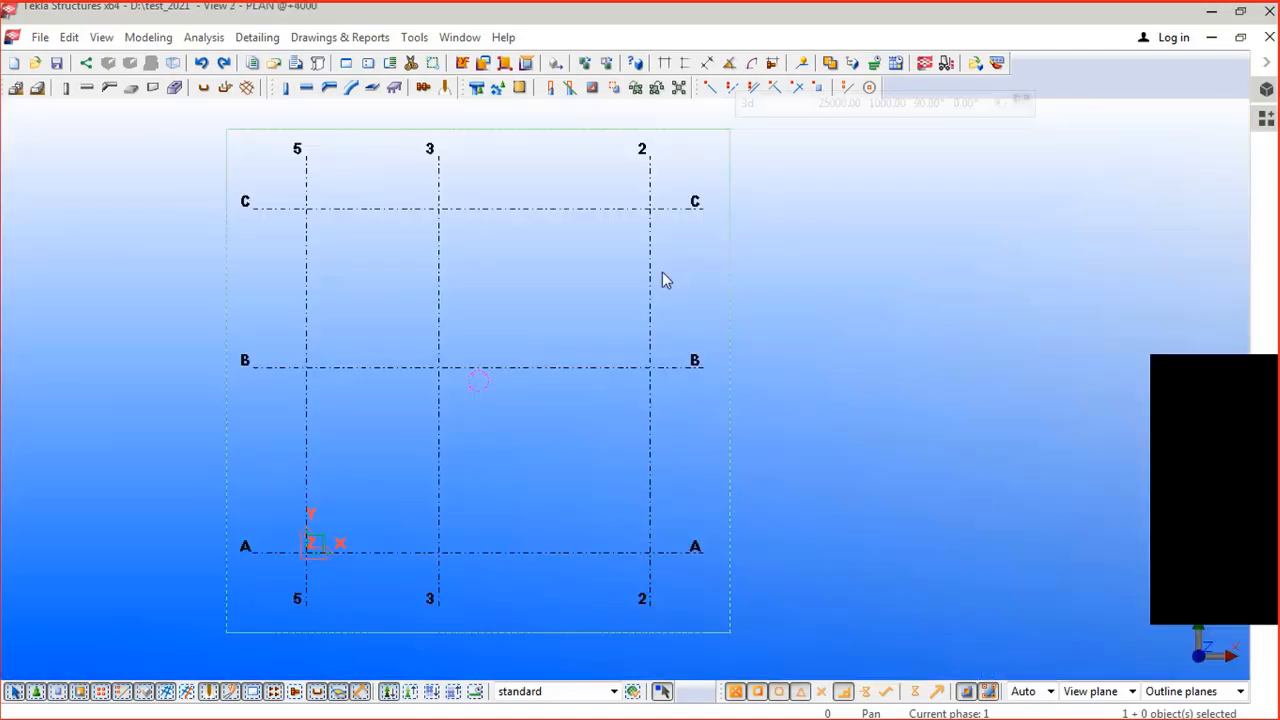
key("ctrl+Tab")
key("ctrl+Tab")
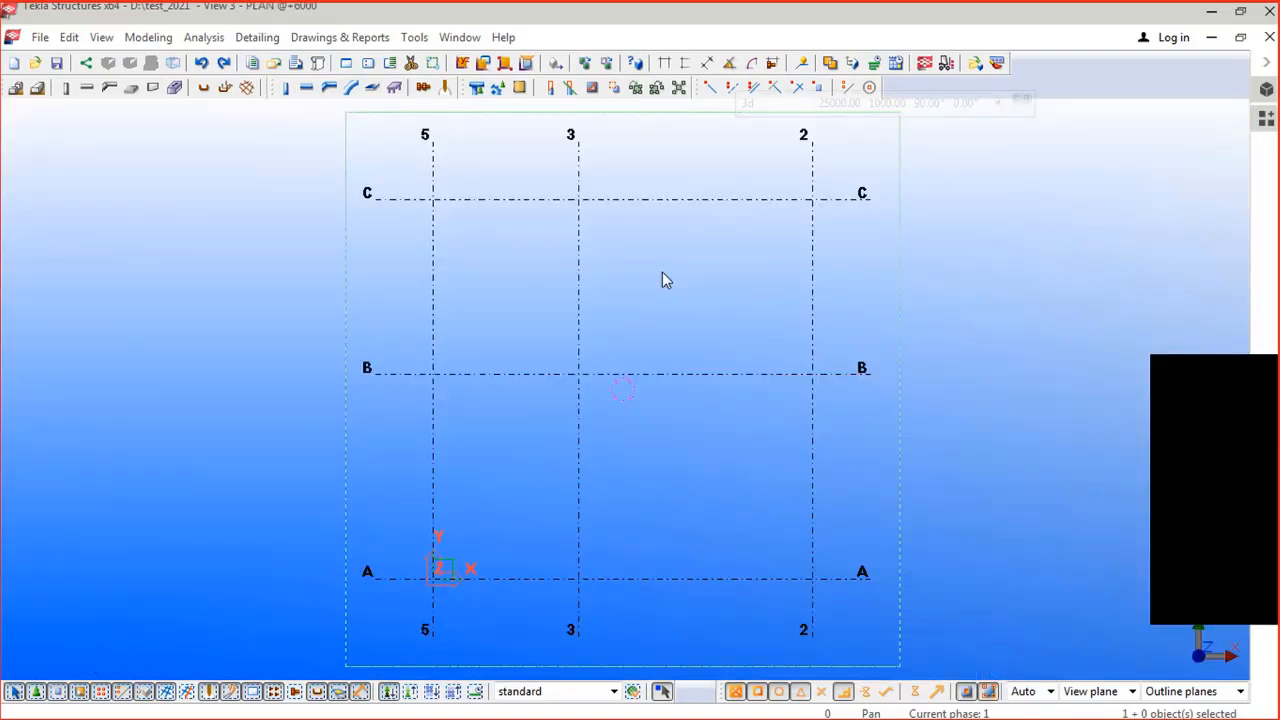
key("ctrl+Tab")
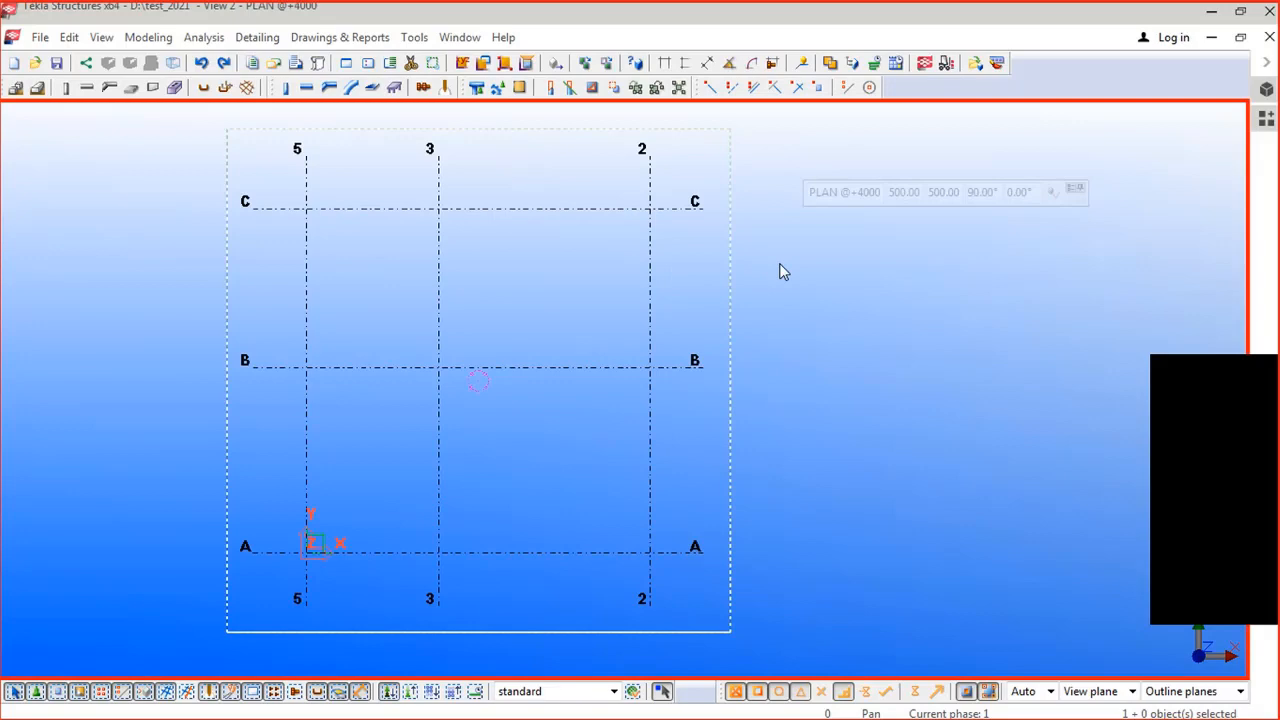
key("ctrl+i")
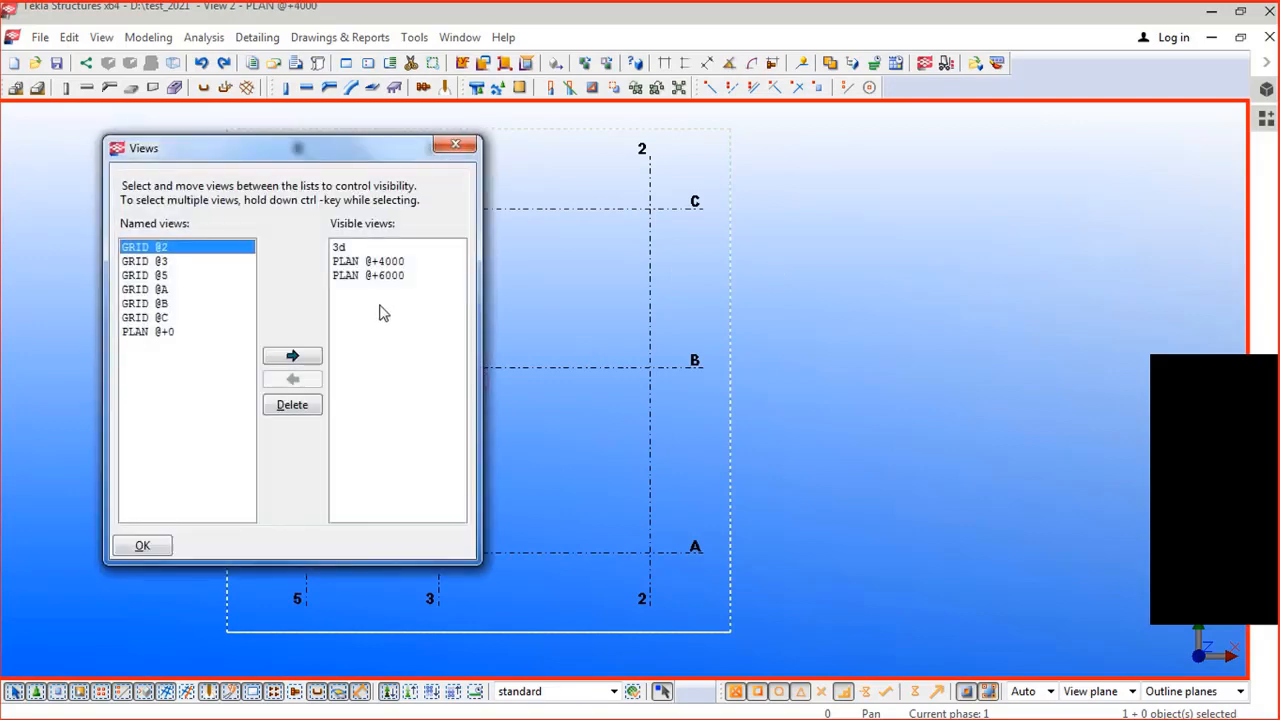
left_click(456, 146)
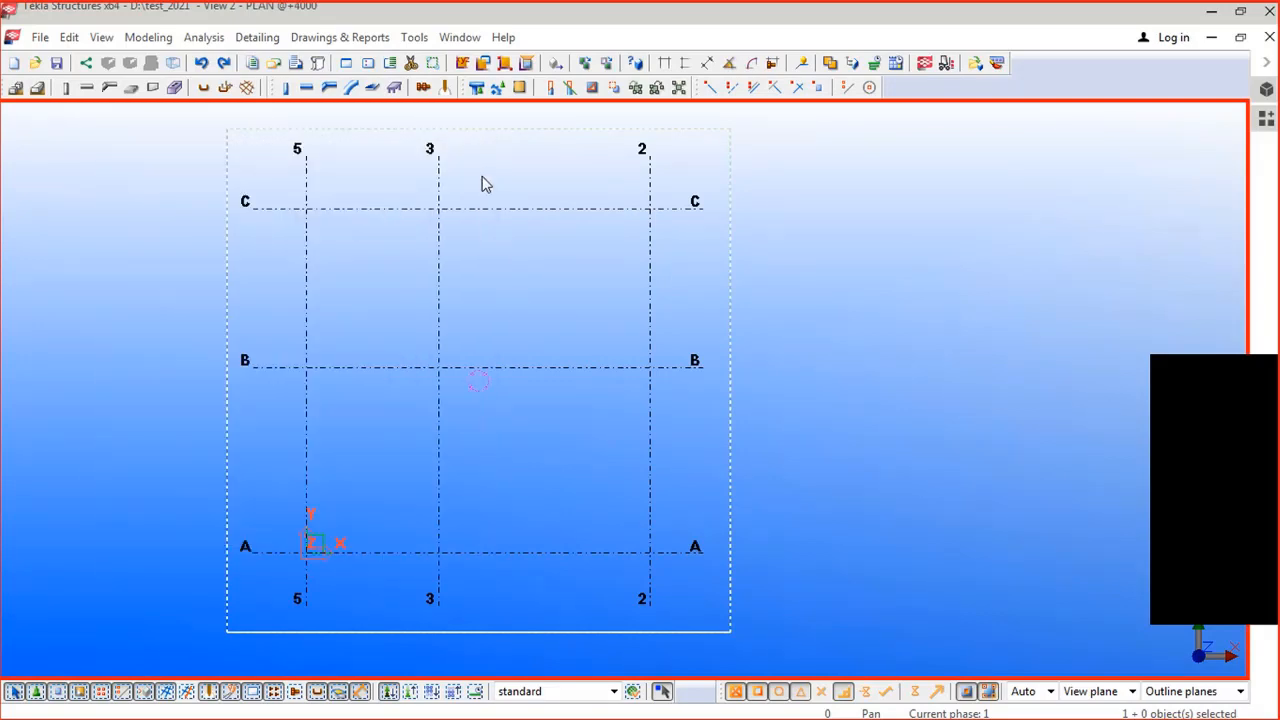
key("ctrl+Tab")
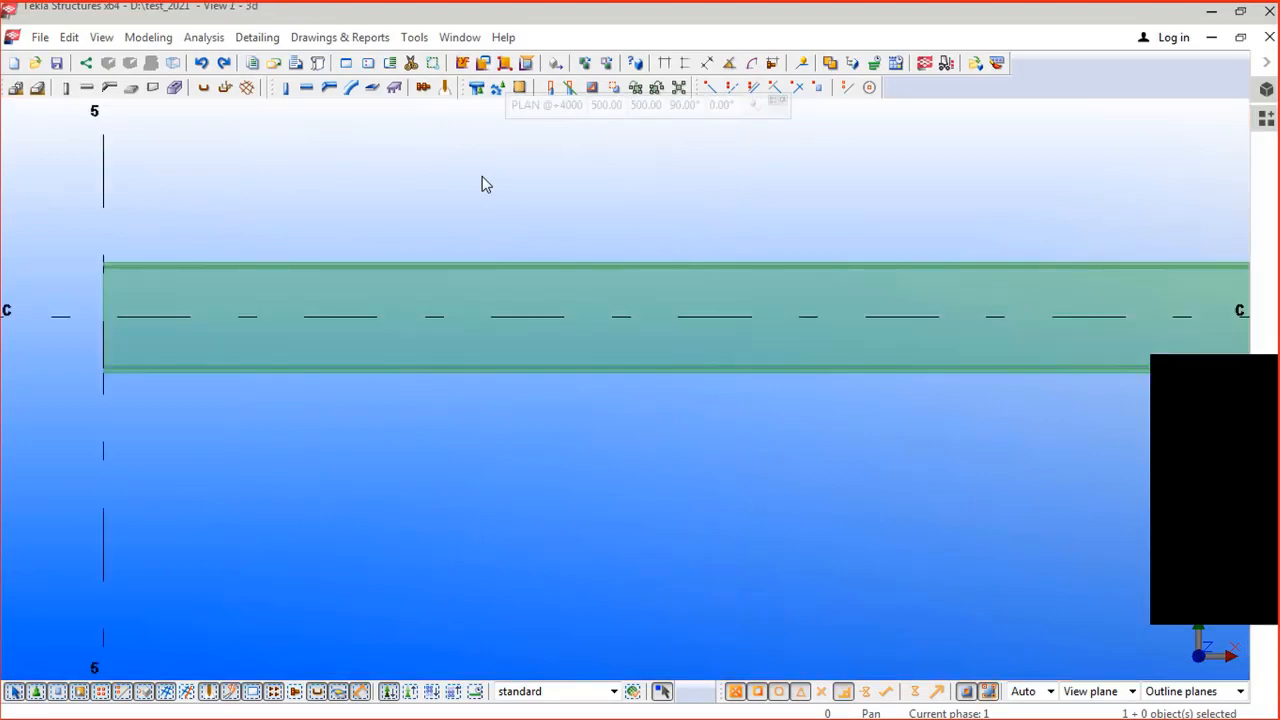
key("ctrl+Tab")
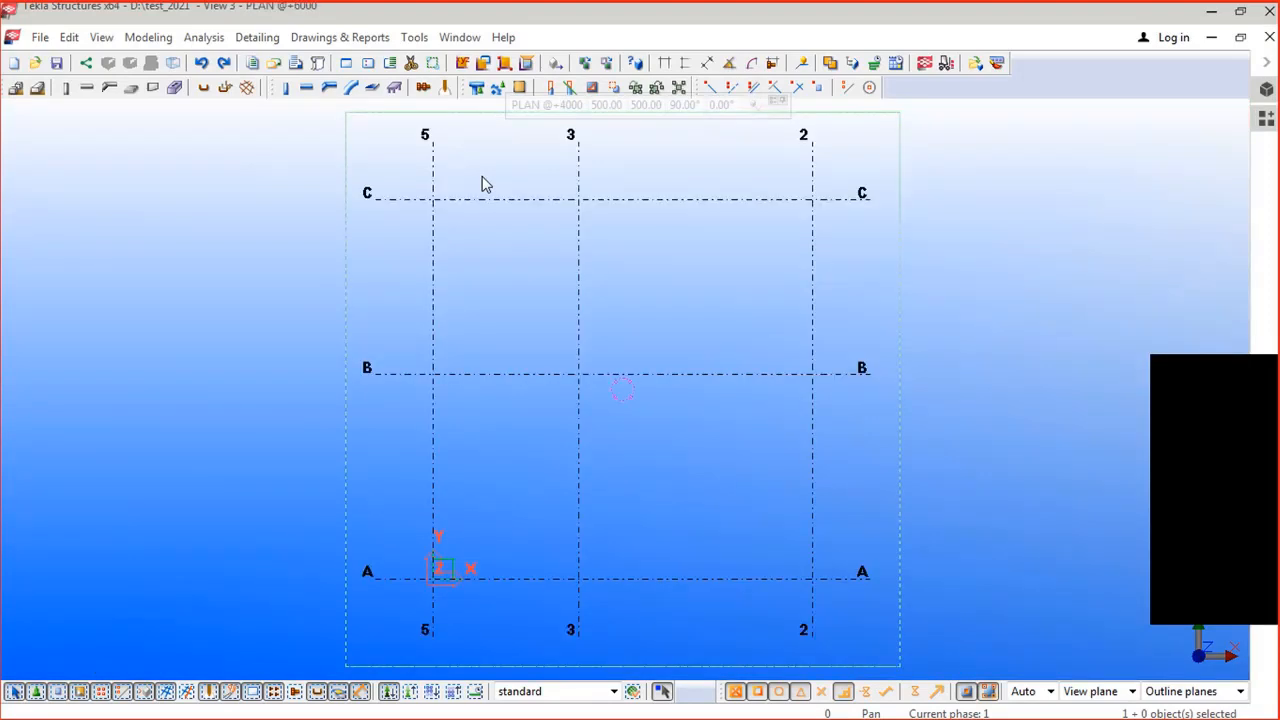
Step: Return to the 3d view, switch it from plan to 3D orientation, and inspect the beam's end at grid line 3
left_click(460, 37)
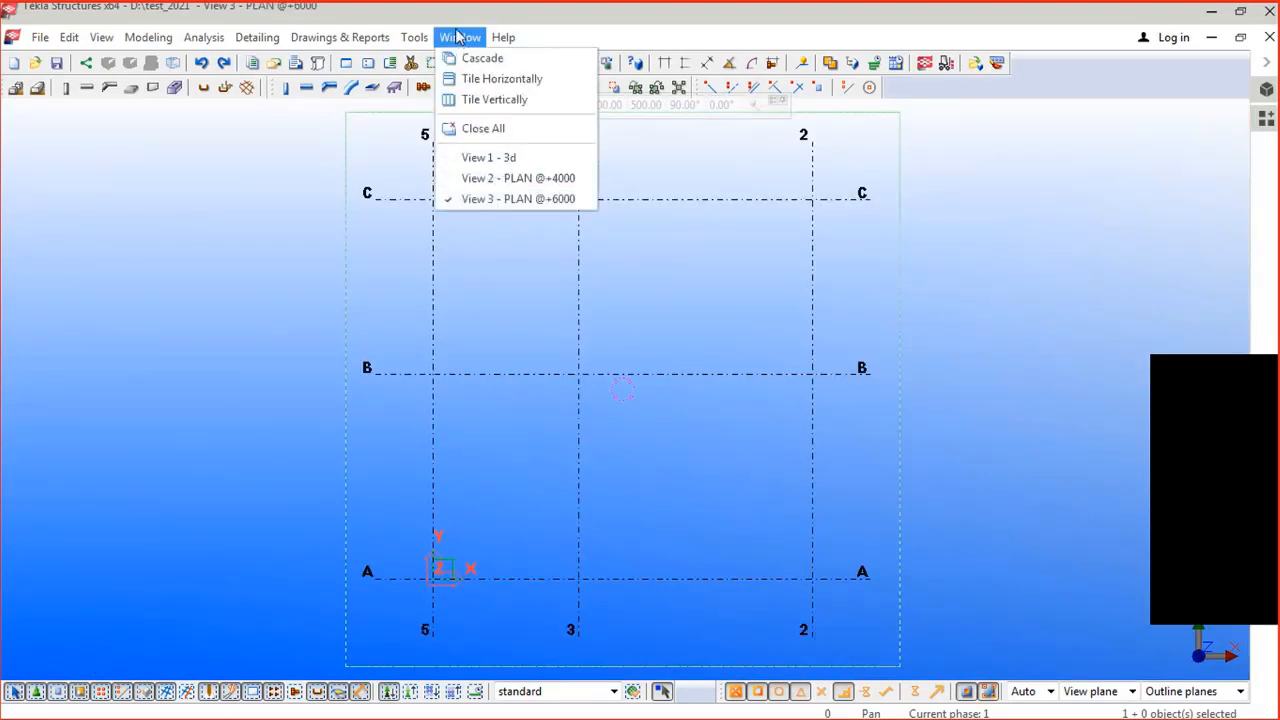
left_click(507, 159)
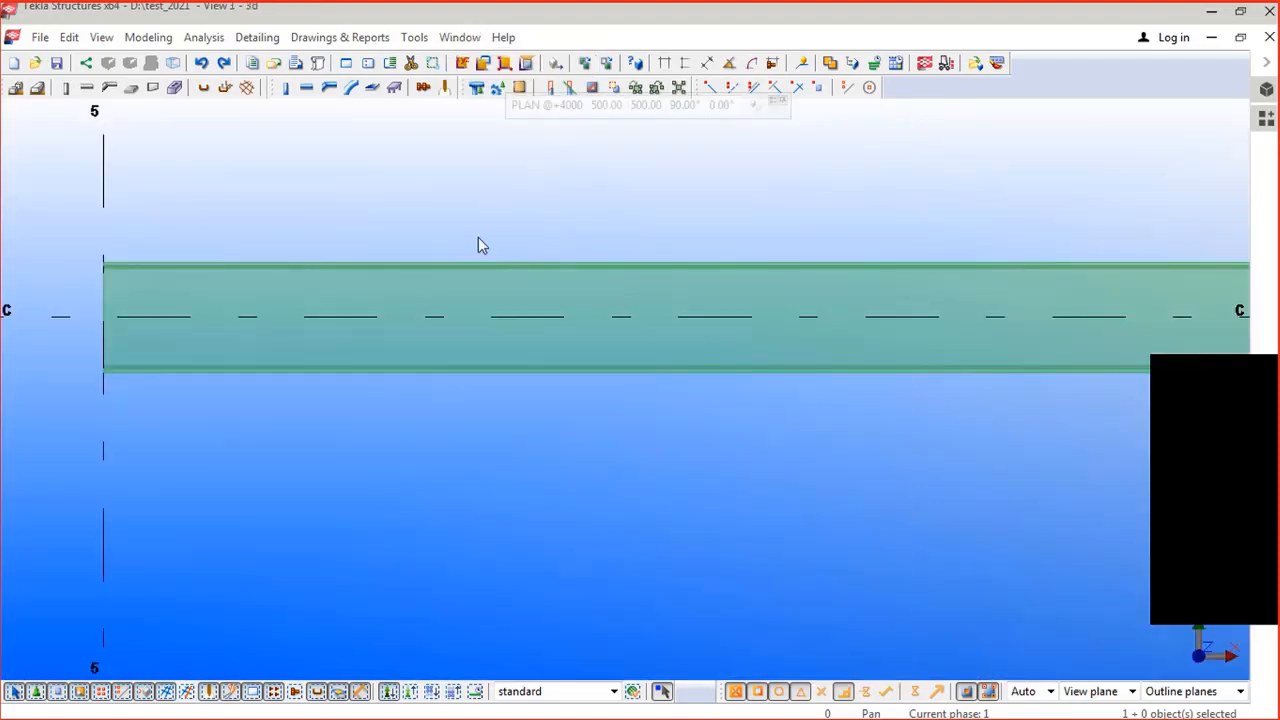
scroll(383, 205, "down", 5)
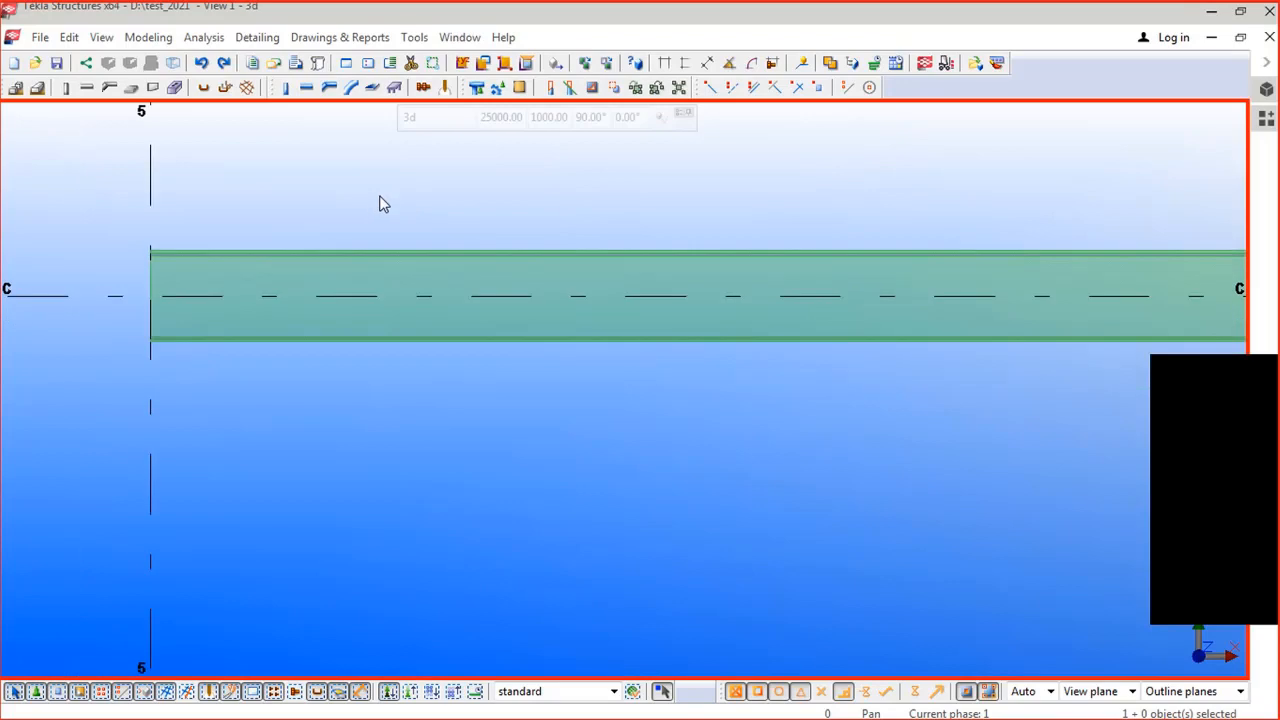
scroll(383, 205, "down", 2)
key("ctrl+p")
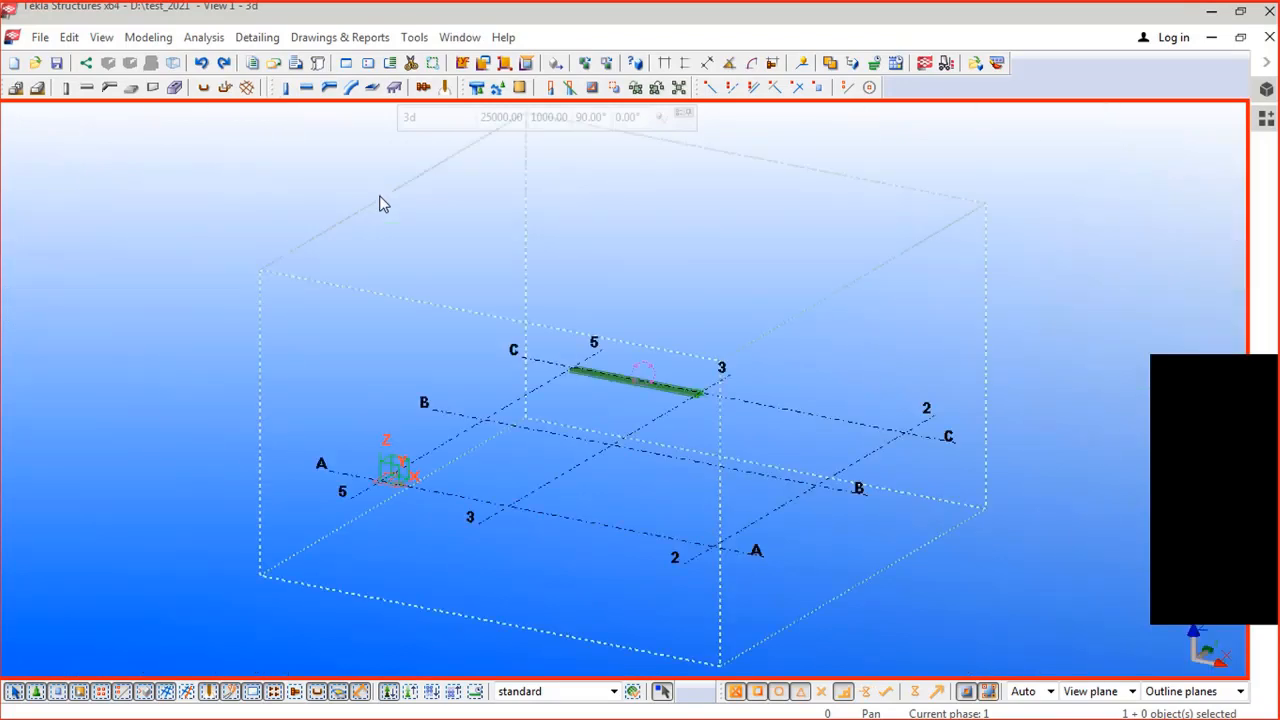
scroll(757, 397, "up", 5)
scroll(721, 383, "up", 3)
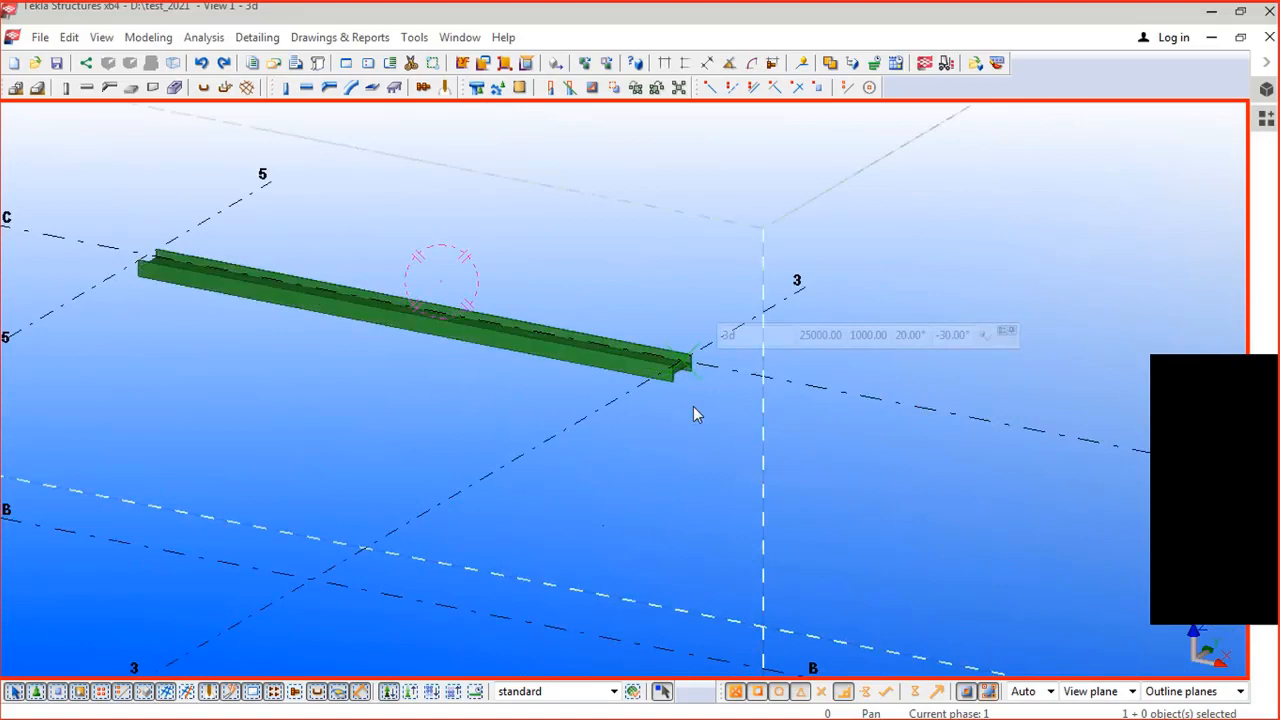
scroll(693, 406, "up", 4)
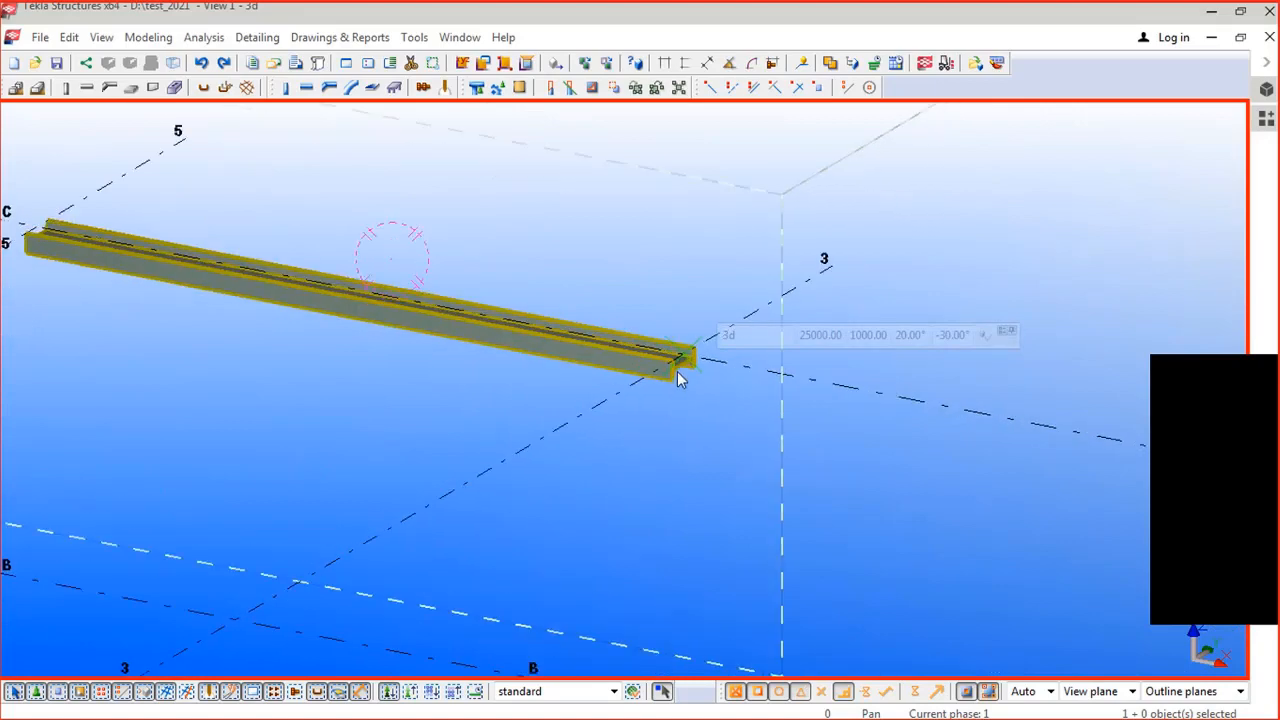
Step: Reopen the beam's position properties and modify its rotation to Top
double_click(586, 360)
middle_click_drag(473, 375, 297, 373)
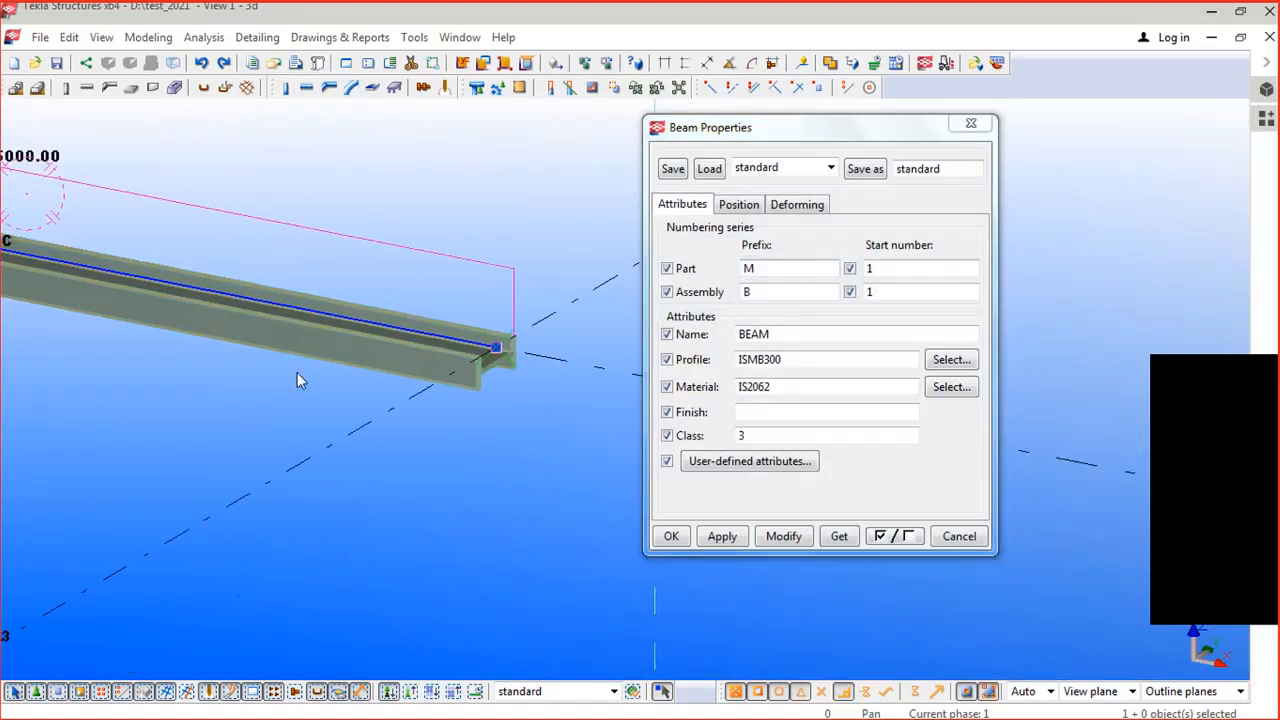
left_click(738, 205)
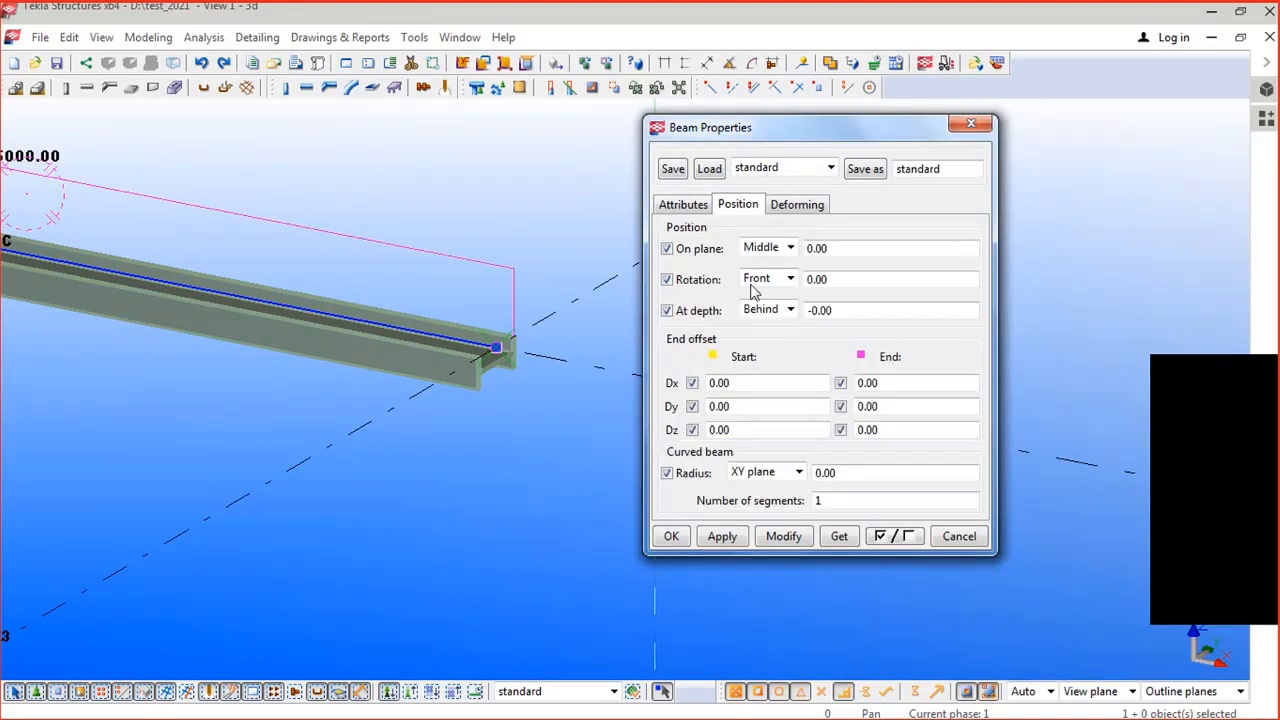
left_click(768, 281)
left_click(757, 314)
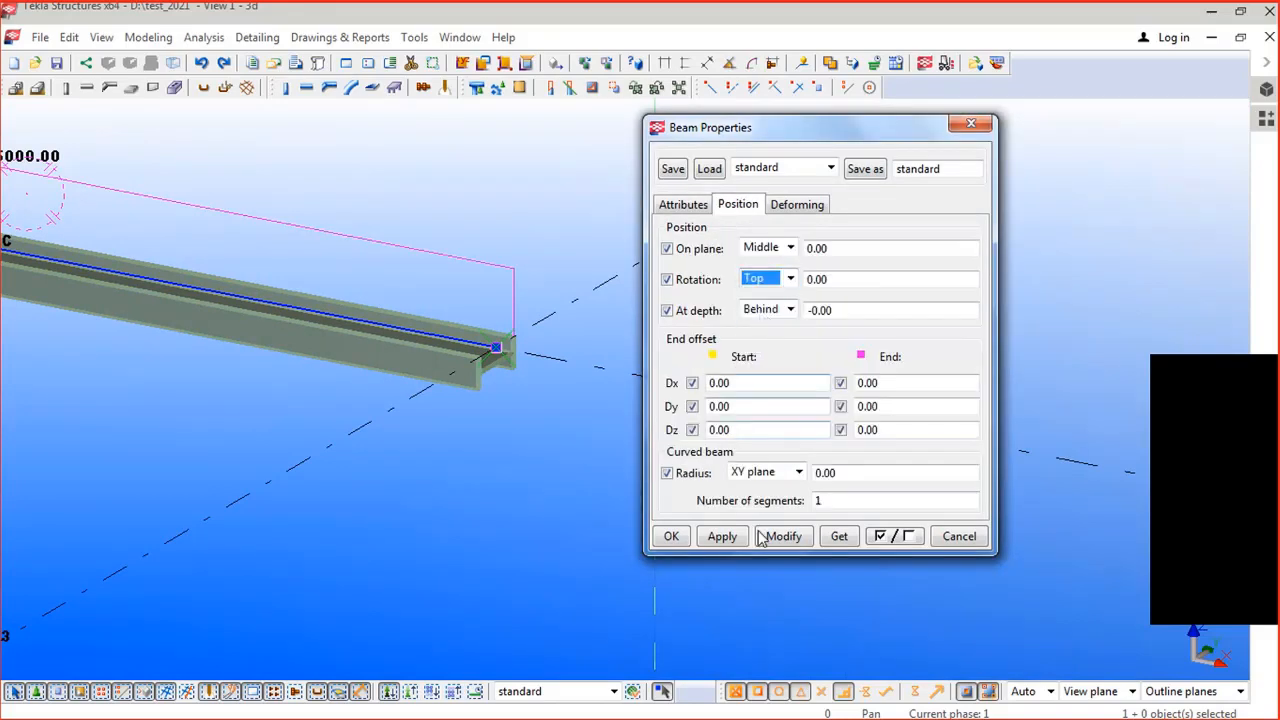
left_click(783, 537)
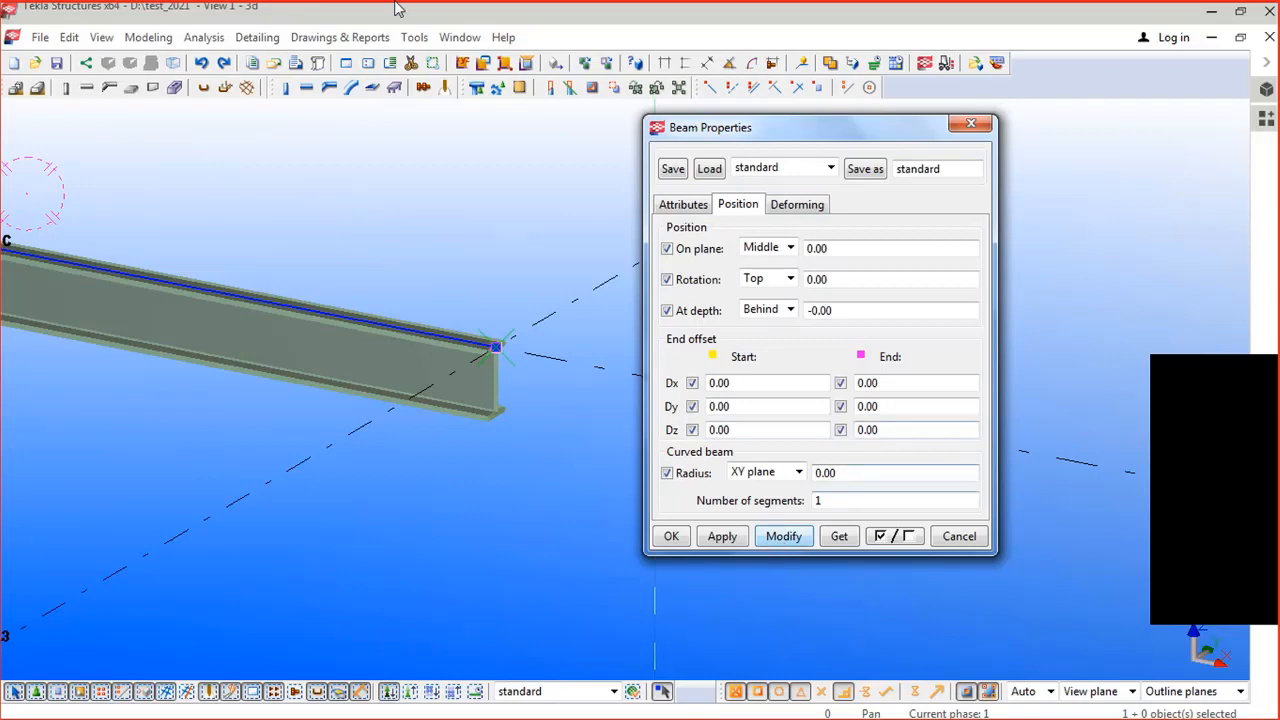
Step: Keep the beam's plane position at Middle and its depth position at Behind, and modify the beam
left_click(786, 248)
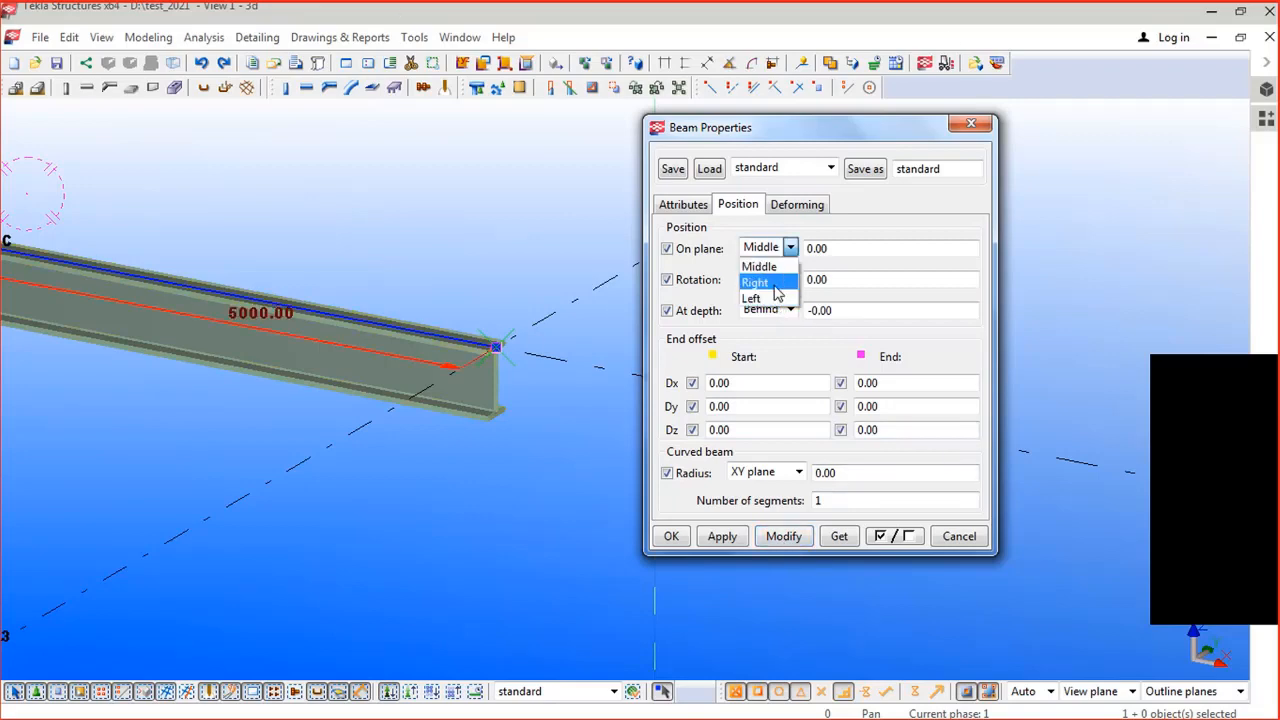
left_click(768, 265)
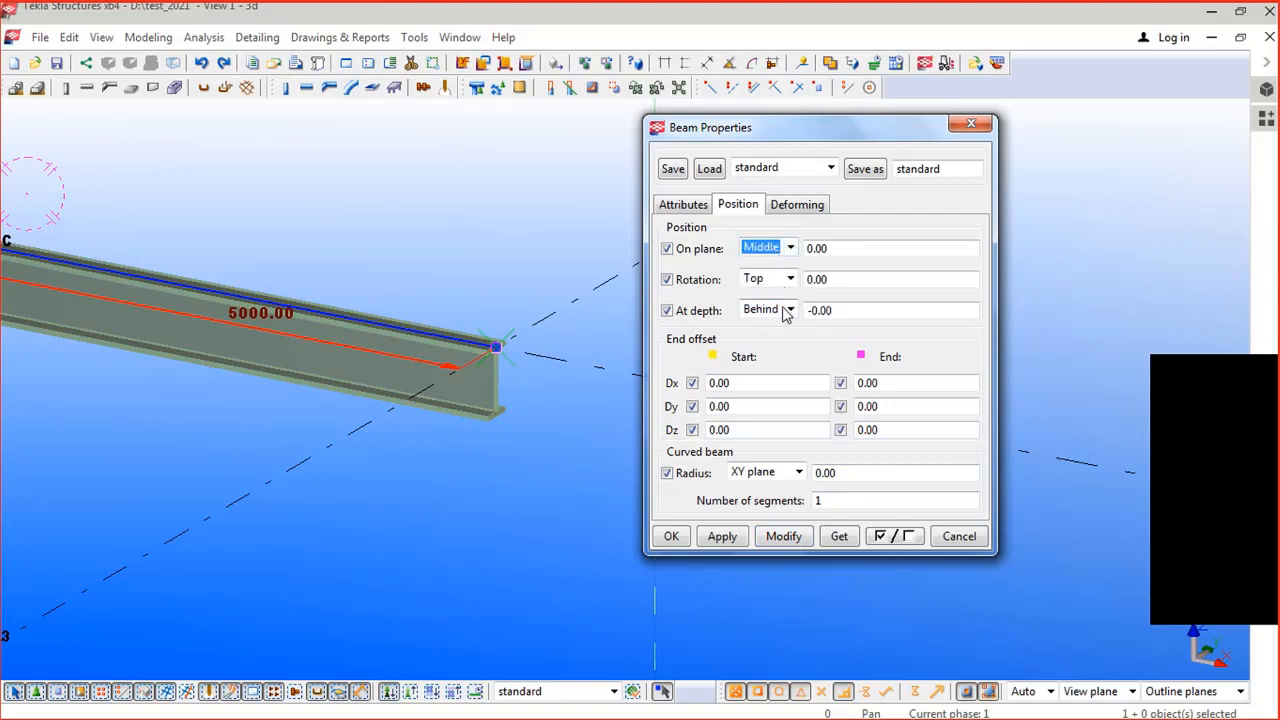
left_click(789, 310)
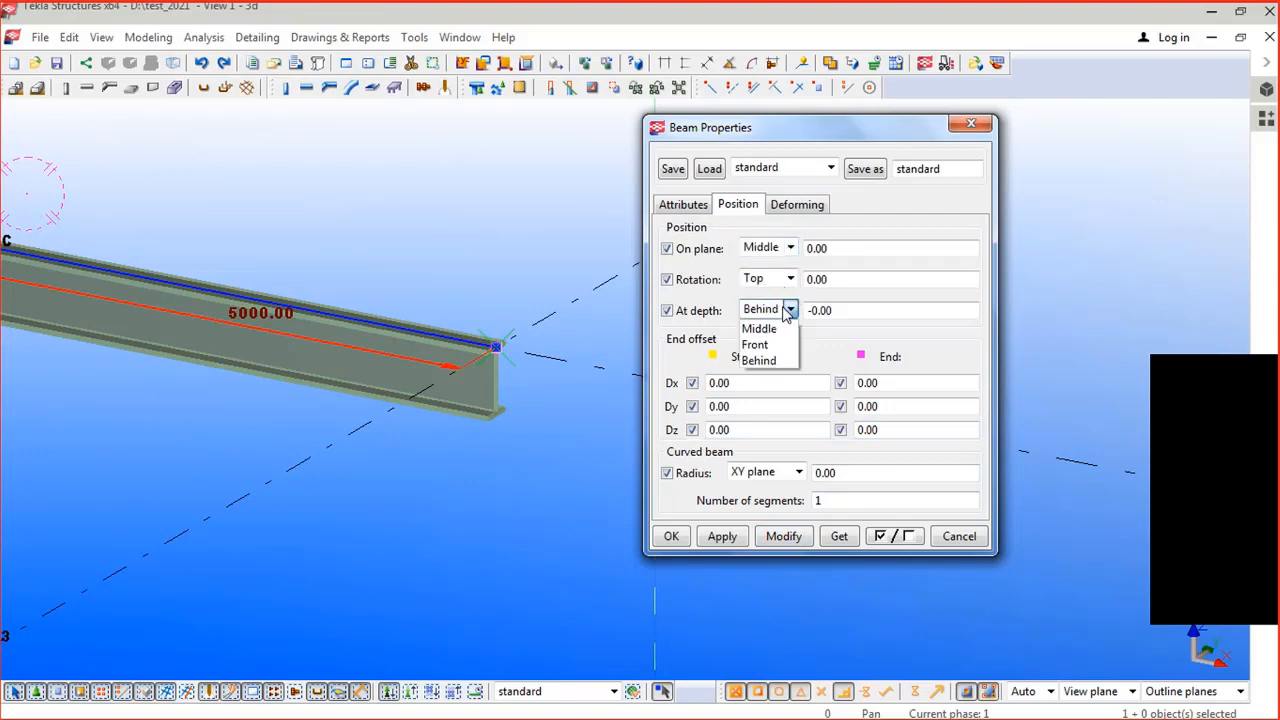
left_click(778, 361)
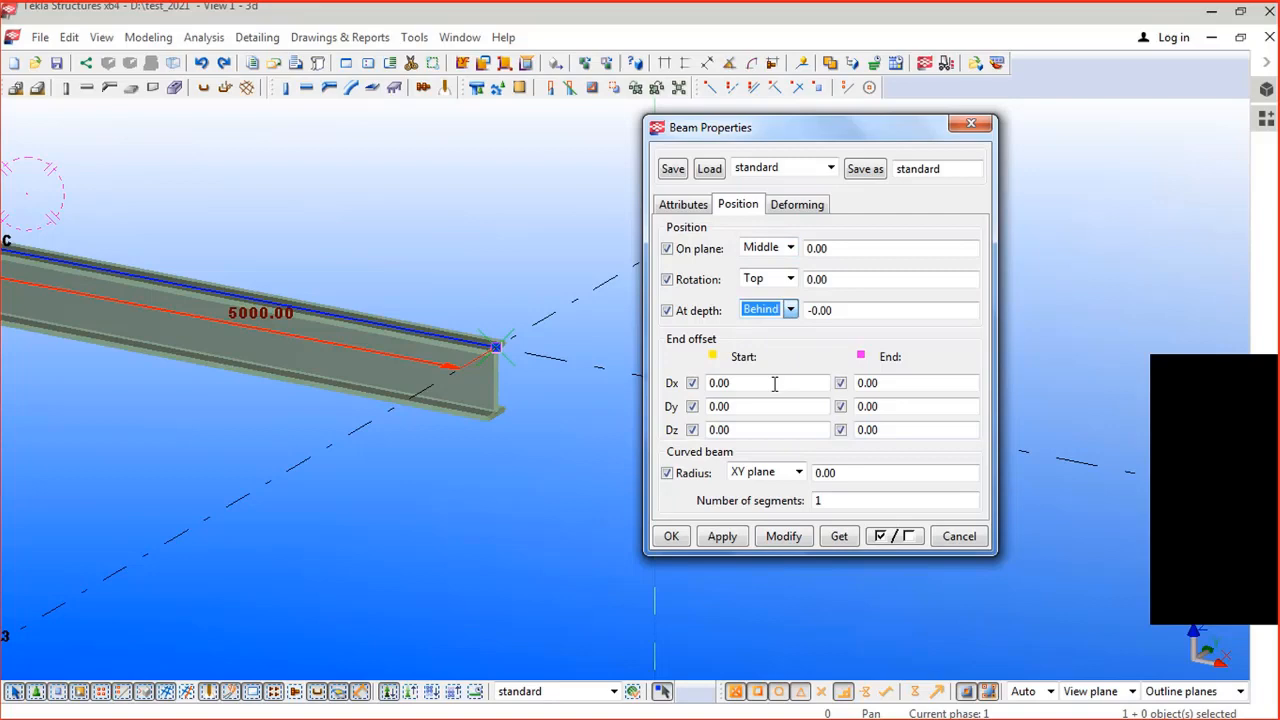
left_click(781, 536)
Step: Set the beam's depth position to Front and modify the beam
double_click(778, 310)
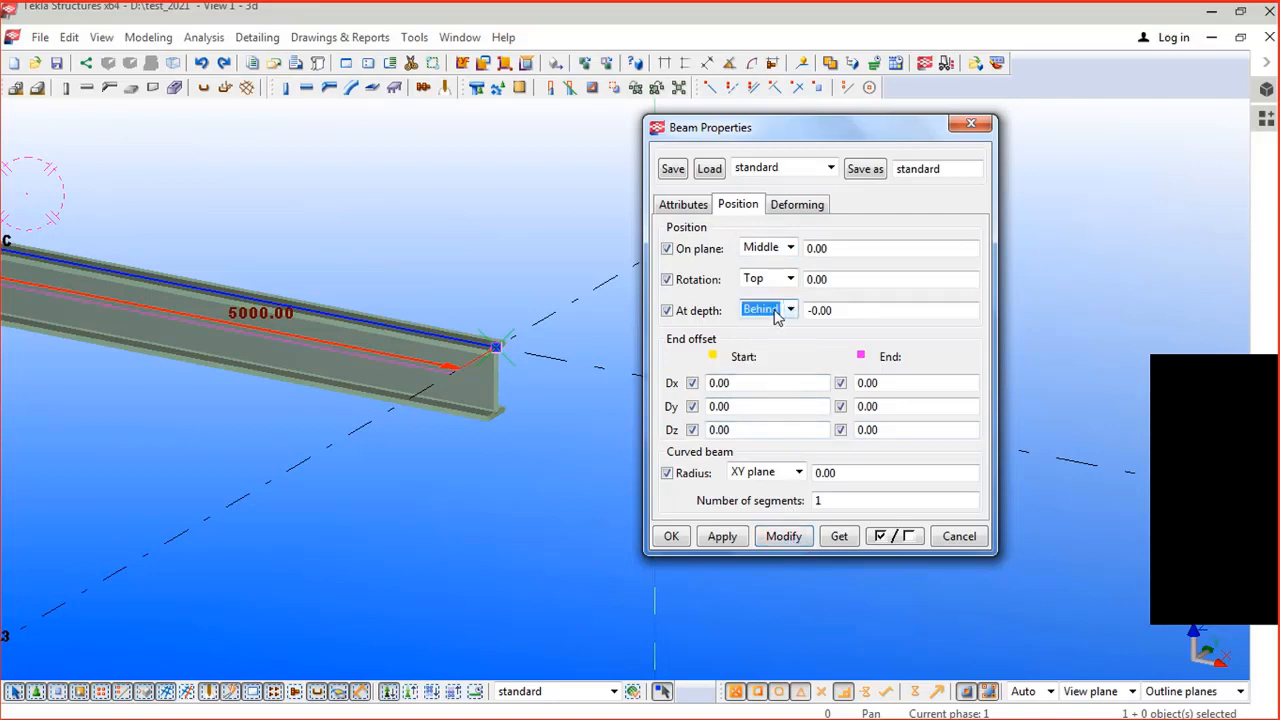
left_click(778, 310)
left_click(760, 343)
left_click(783, 537)
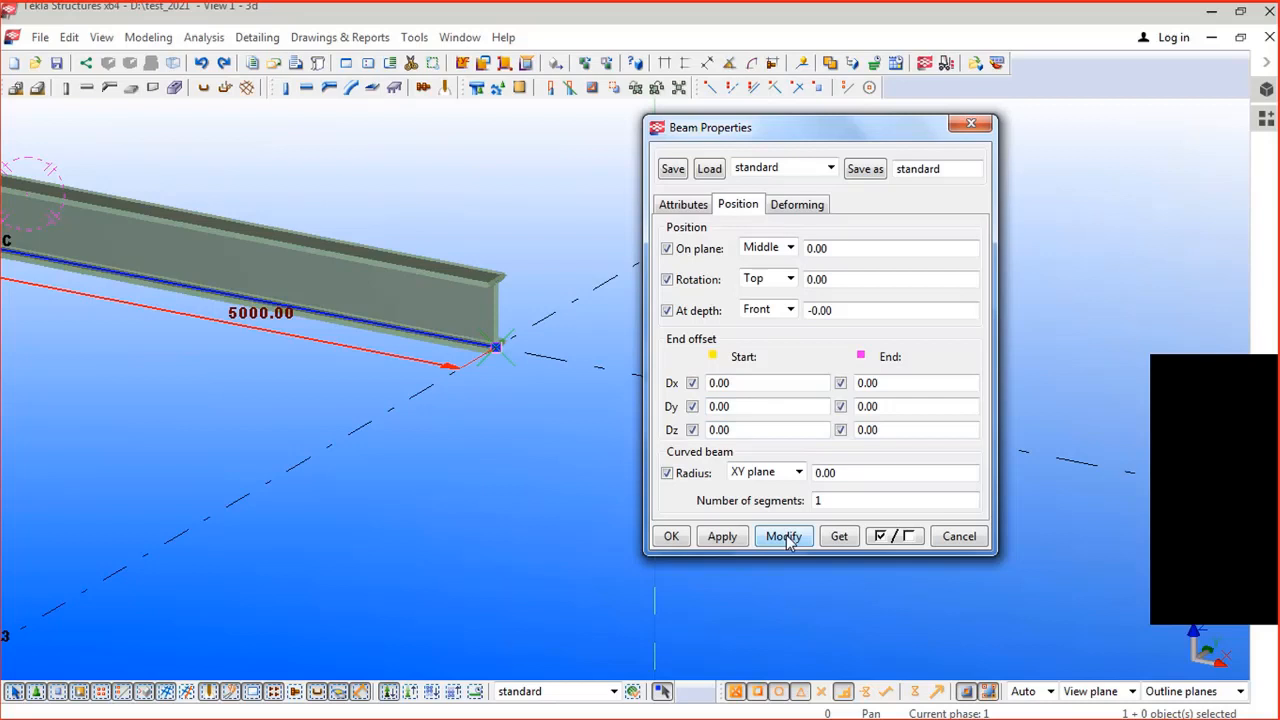
Step: Set the beam's depth position back to Behind and modify the beam
left_click(789, 310)
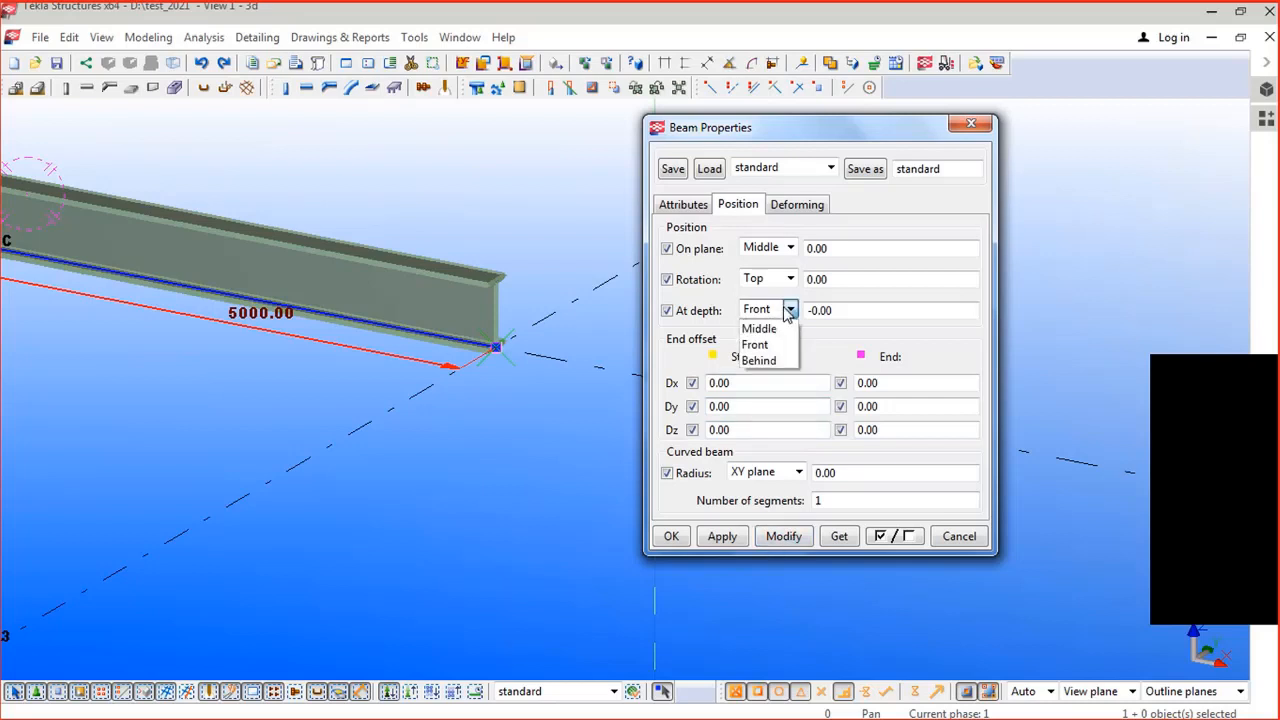
left_click(760, 360)
left_click(784, 536)
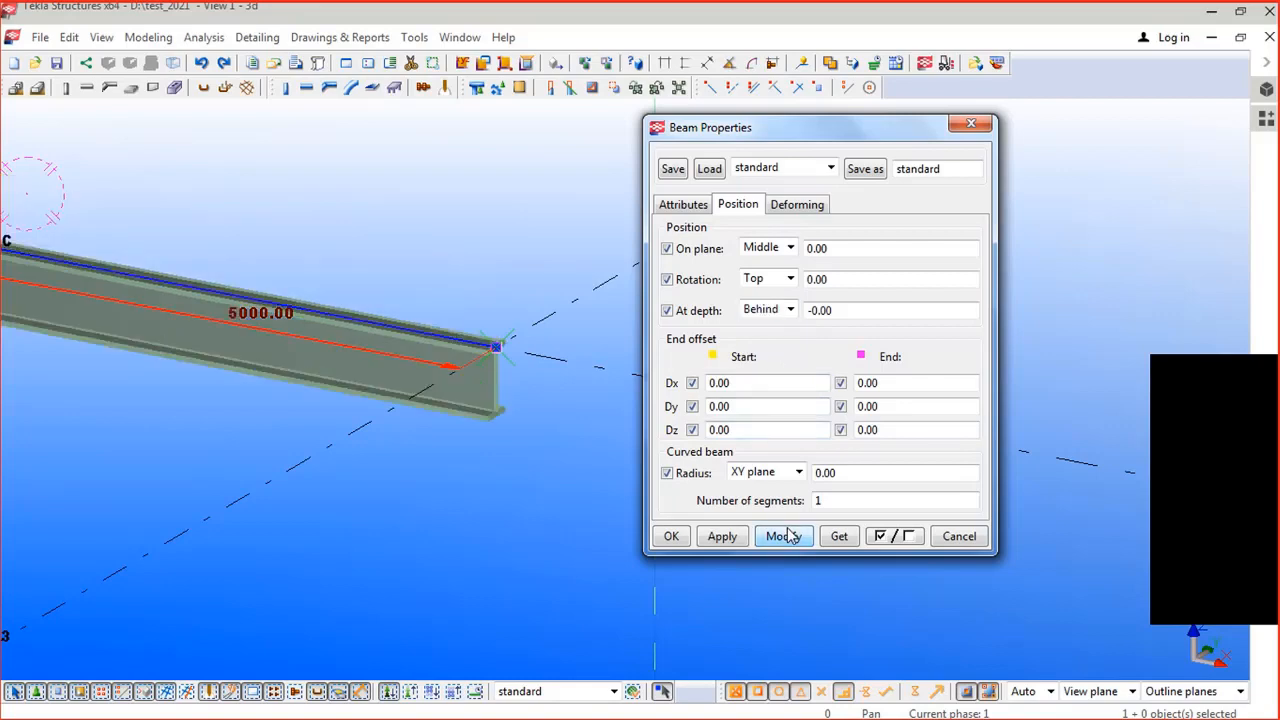
middle_click_drag(477, 423, 546, 450)
scroll(546, 450, "down", 3)
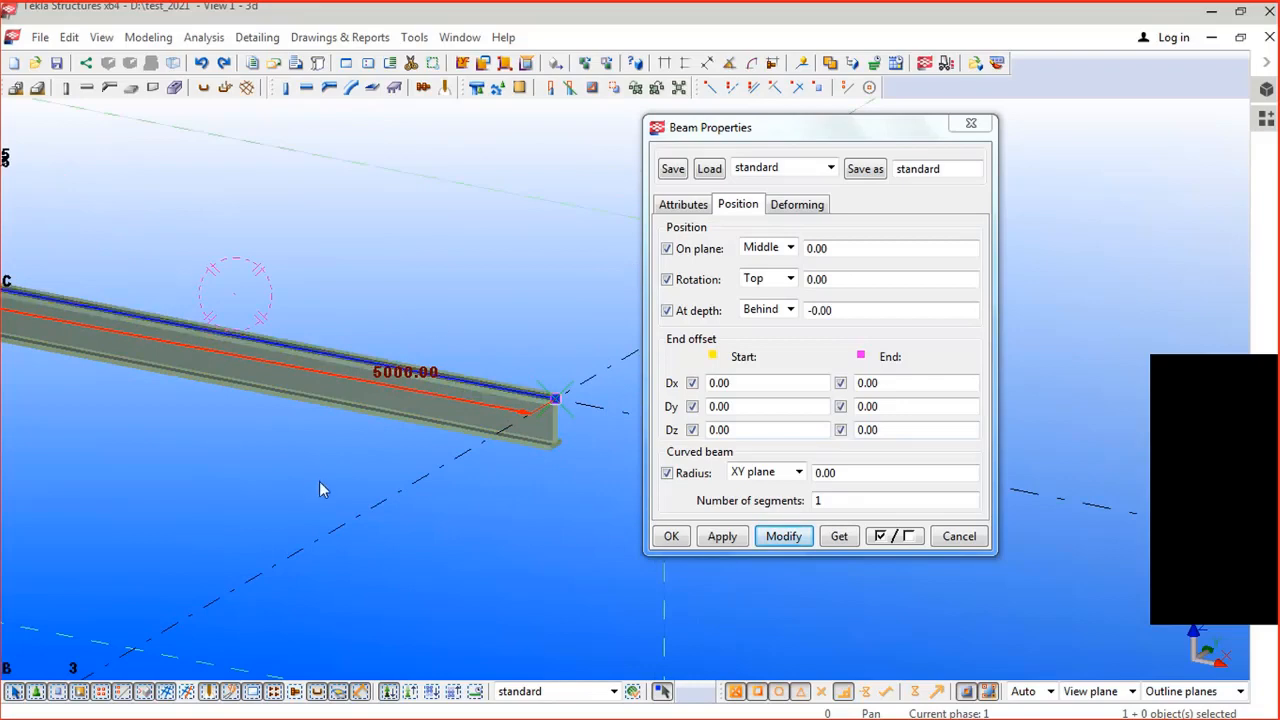
Step: Set the beam's rotation angle to 45 with Top rotation, modify it, and inspect its end at grid line 3
double_click(858, 280)
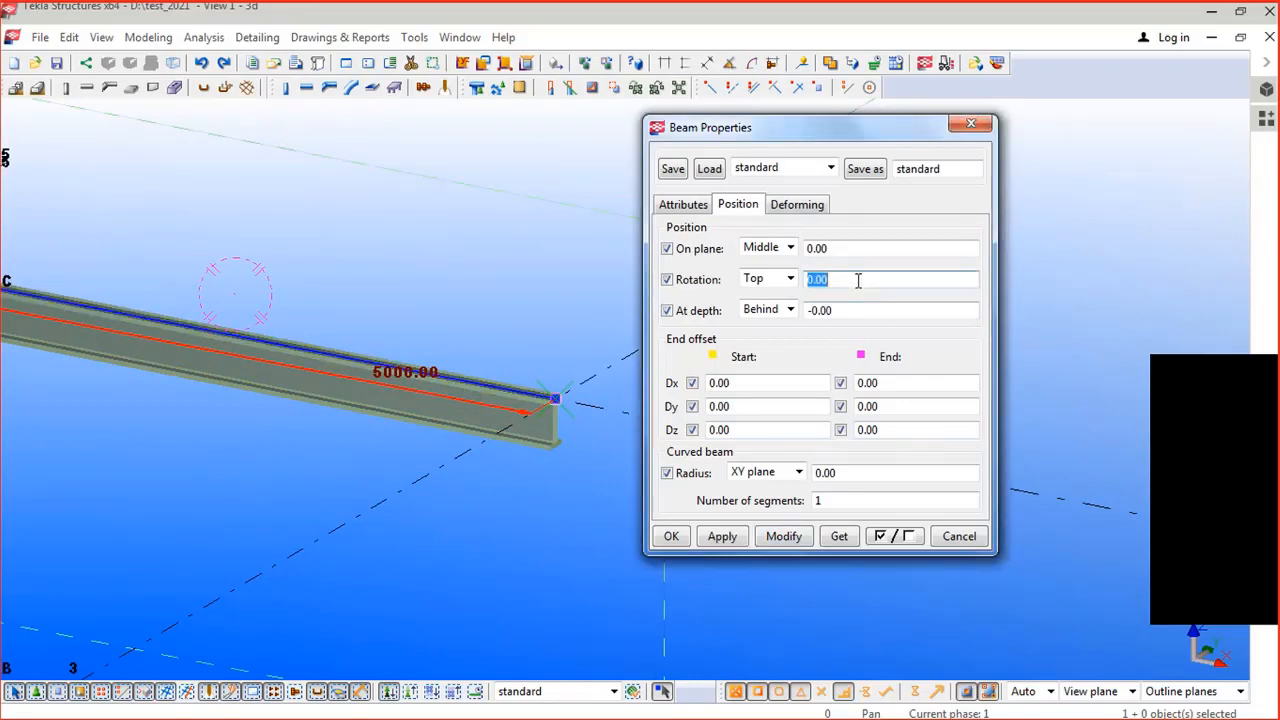
type("45")
scroll(410, 282, "down", 2)
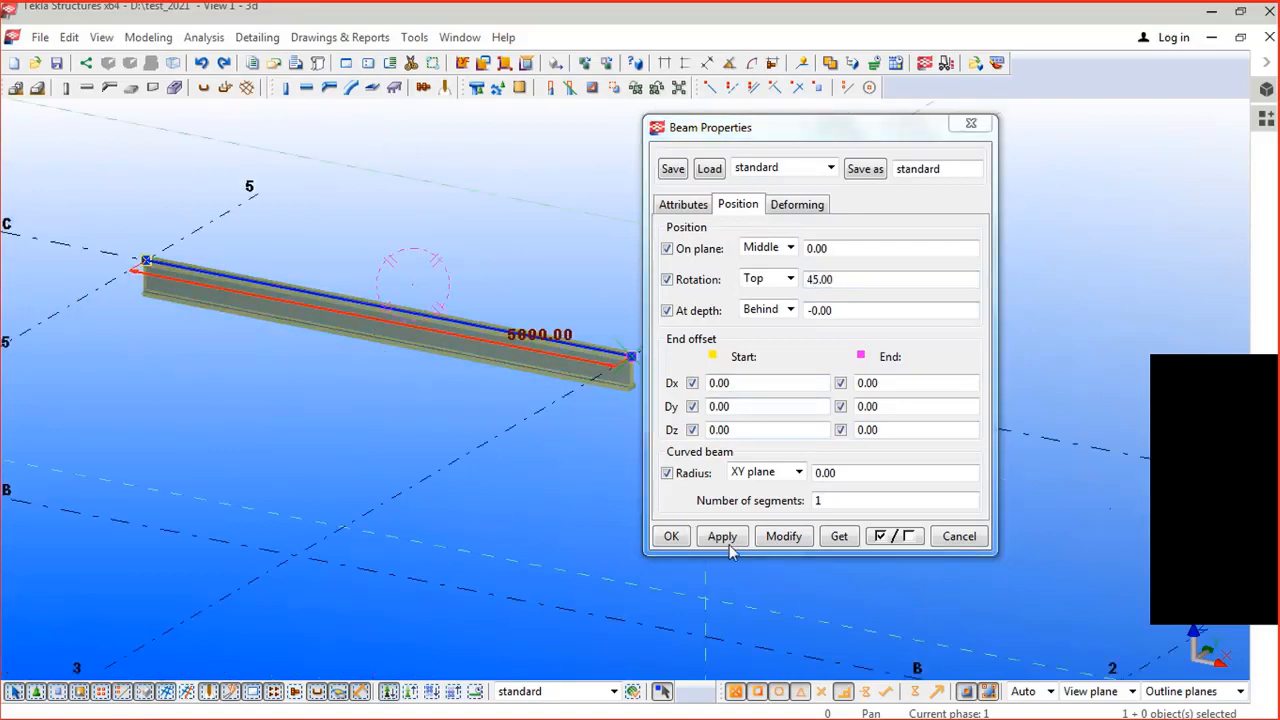
left_click(783, 536)
middle_click_drag(396, 344, 192, 306)
scroll(456, 343, "up", 3)
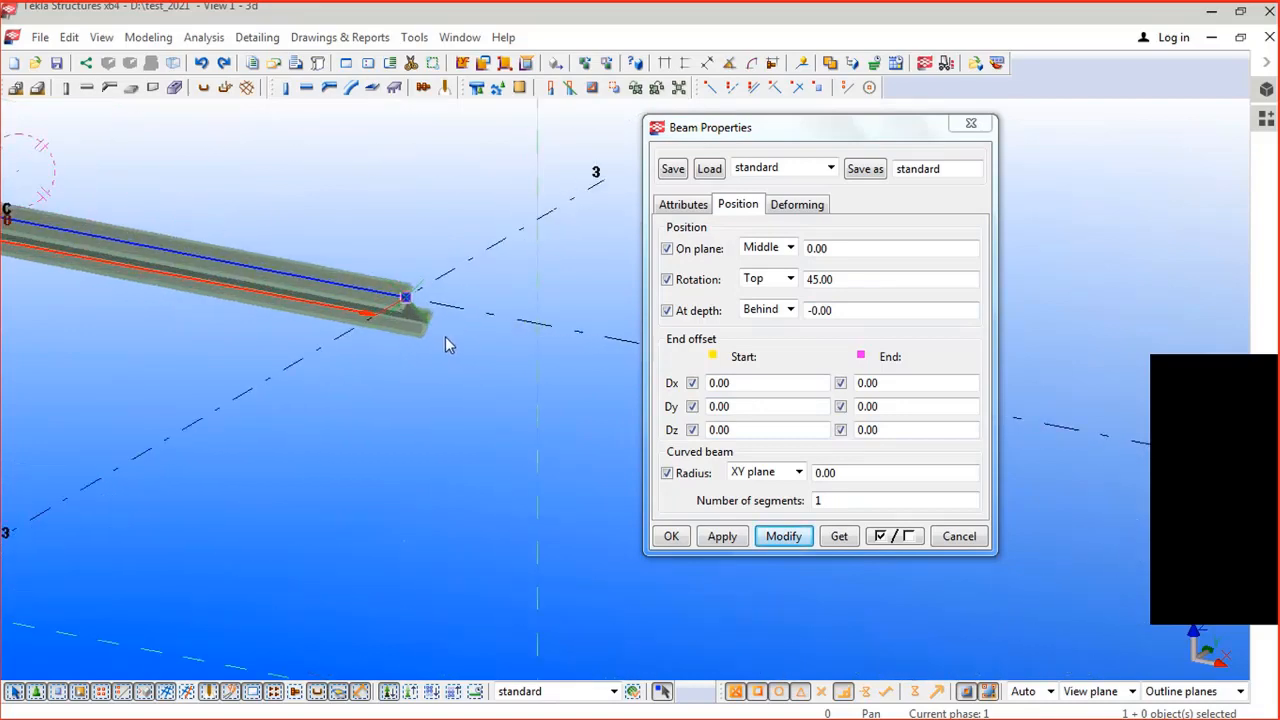
Step: Reset the beam's rotation angle to 0 and modify the beam
double_click(838, 280)
type("0")
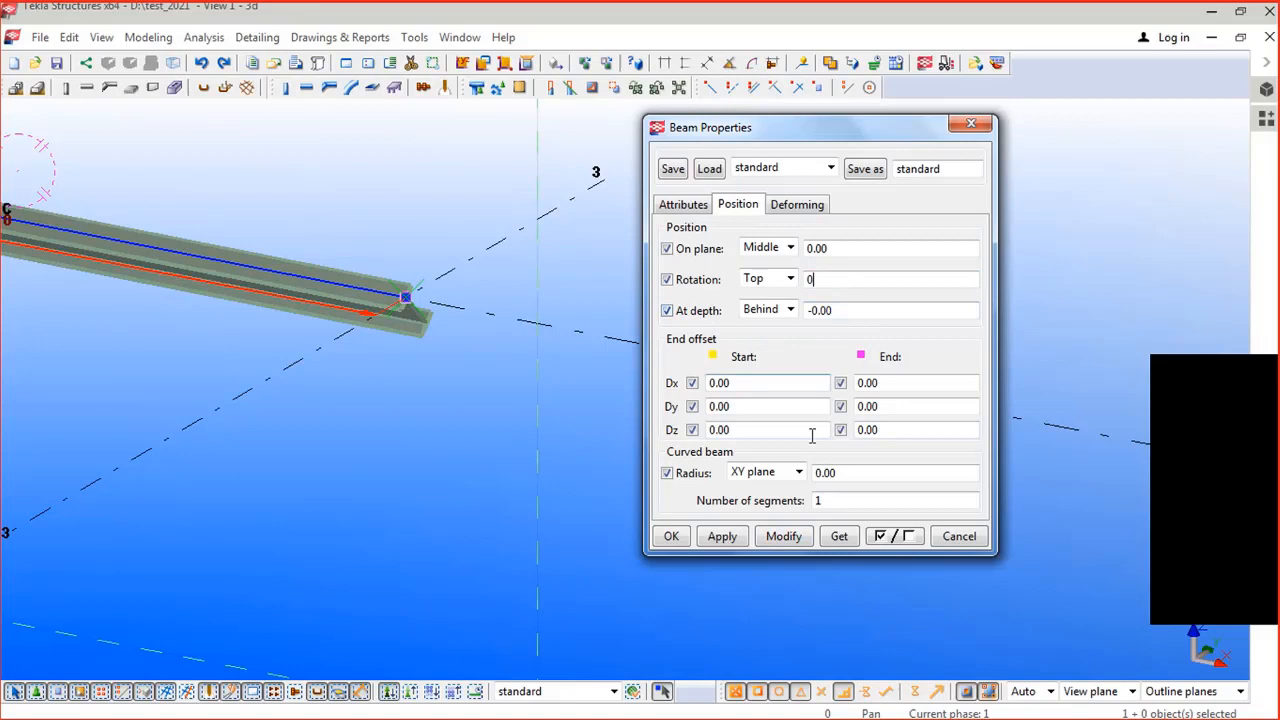
left_click(778, 538)
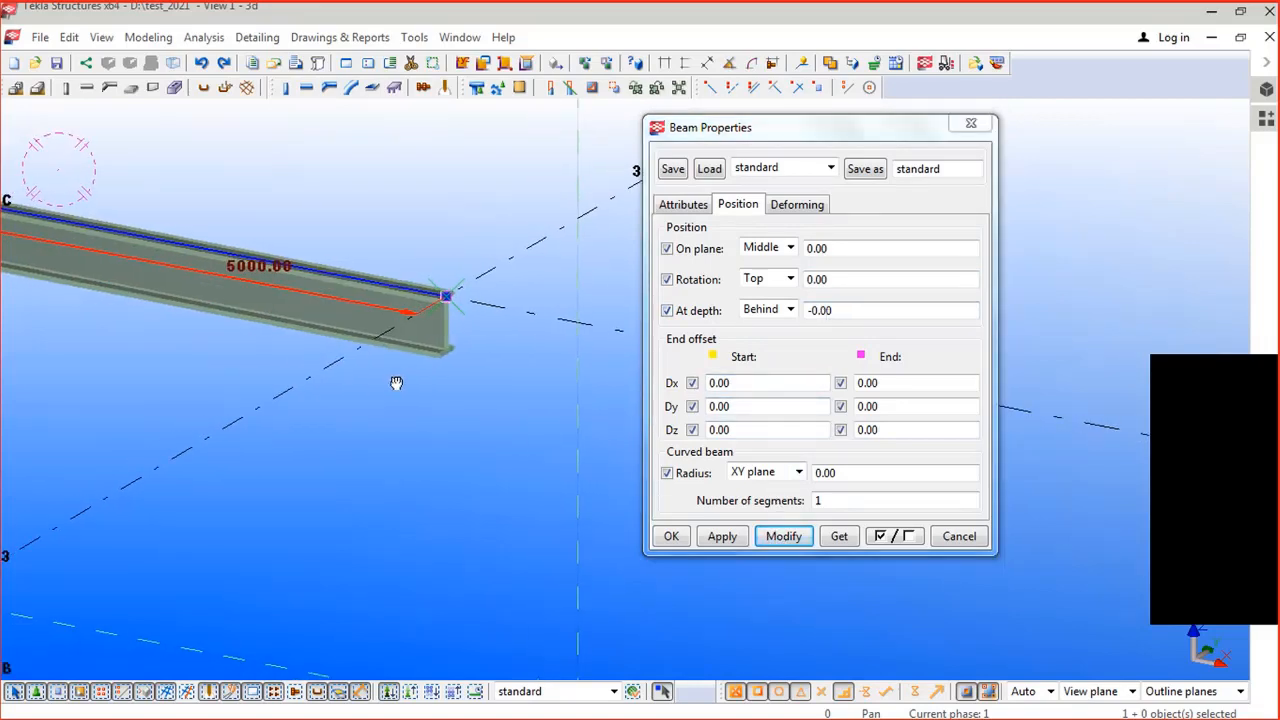
Step: Set the beam's start end offset Dx to 1000, modify it, and inspect its start near grid line 5
double_click(760, 384)
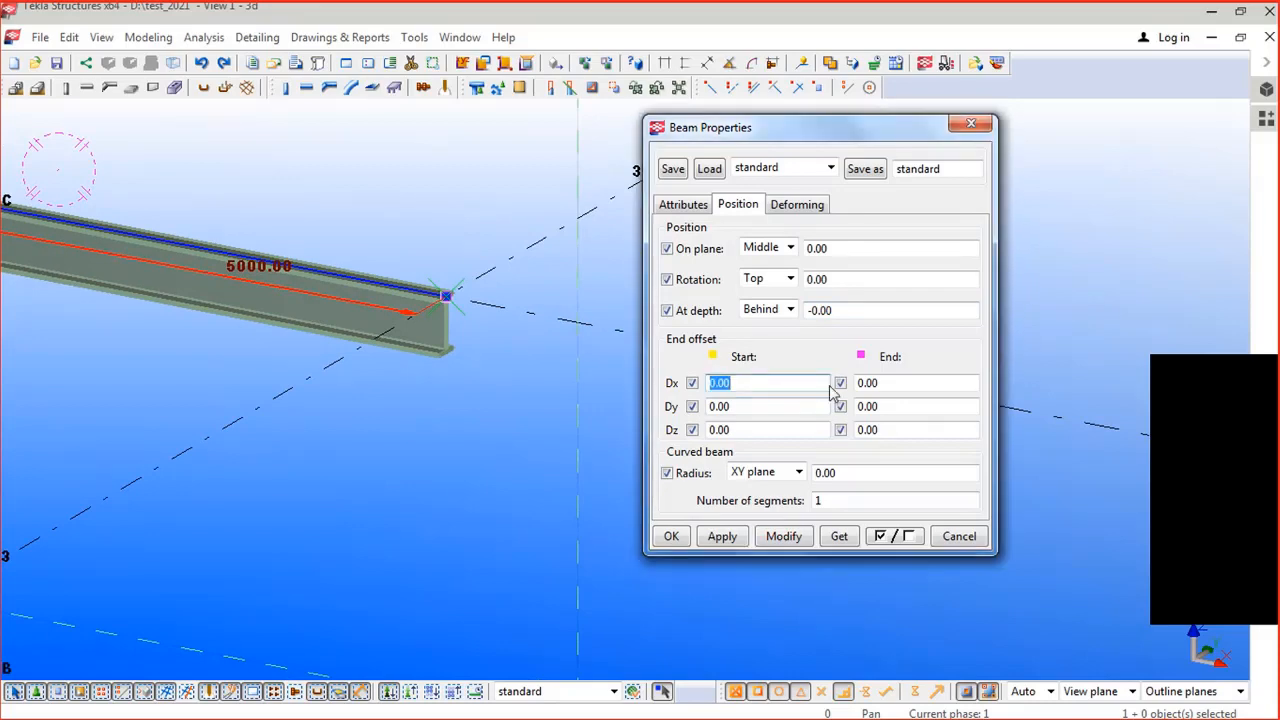
double_click(911, 382)
left_click(730, 382)
double_click(750, 383)
type("1000")
left_click(783, 536)
scroll(538, 442, "down", 2)
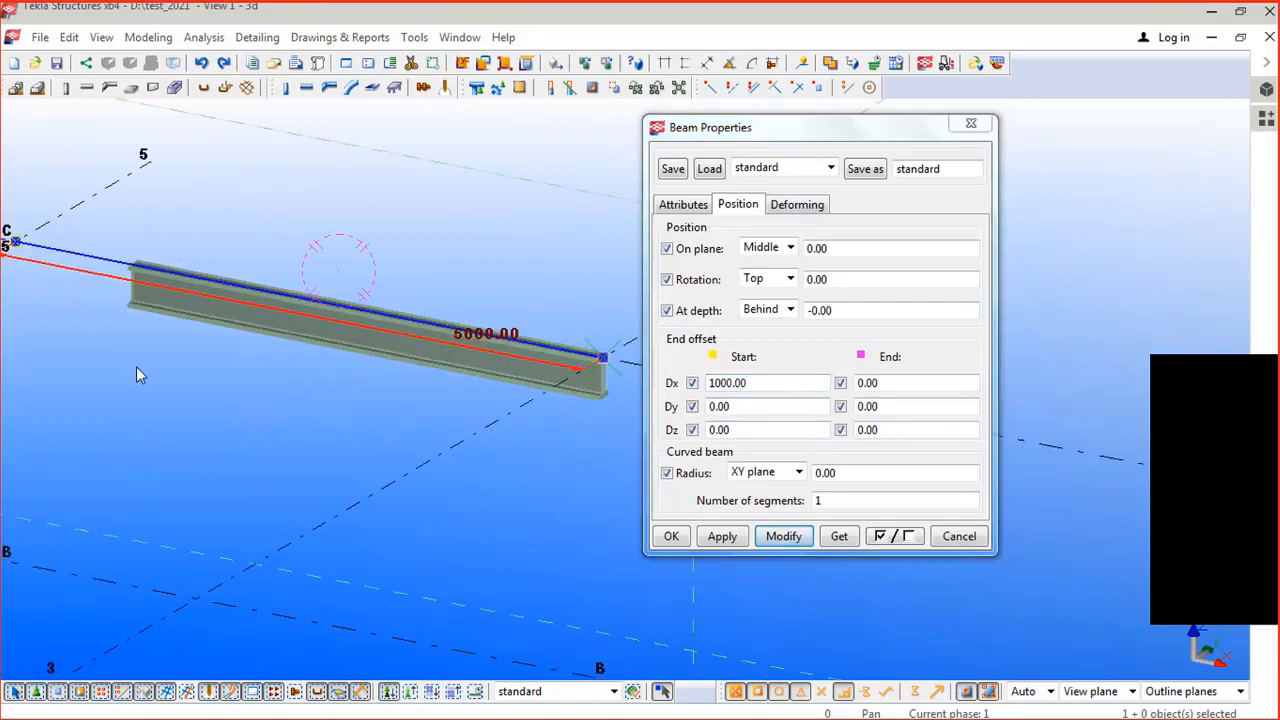
middle_click_drag(136, 366, 314, 362)
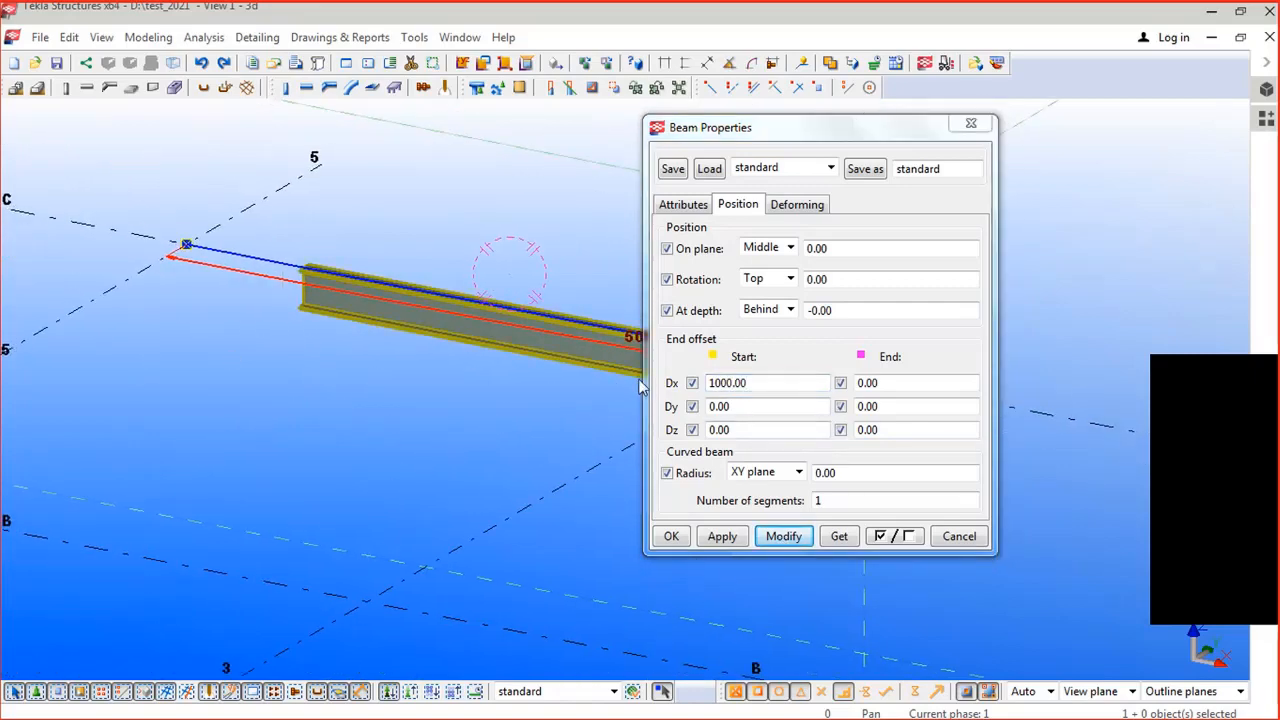
Step: Set the beam's start end offset Dx to -1000, modify the beam and close its properties
left_click(710, 385)
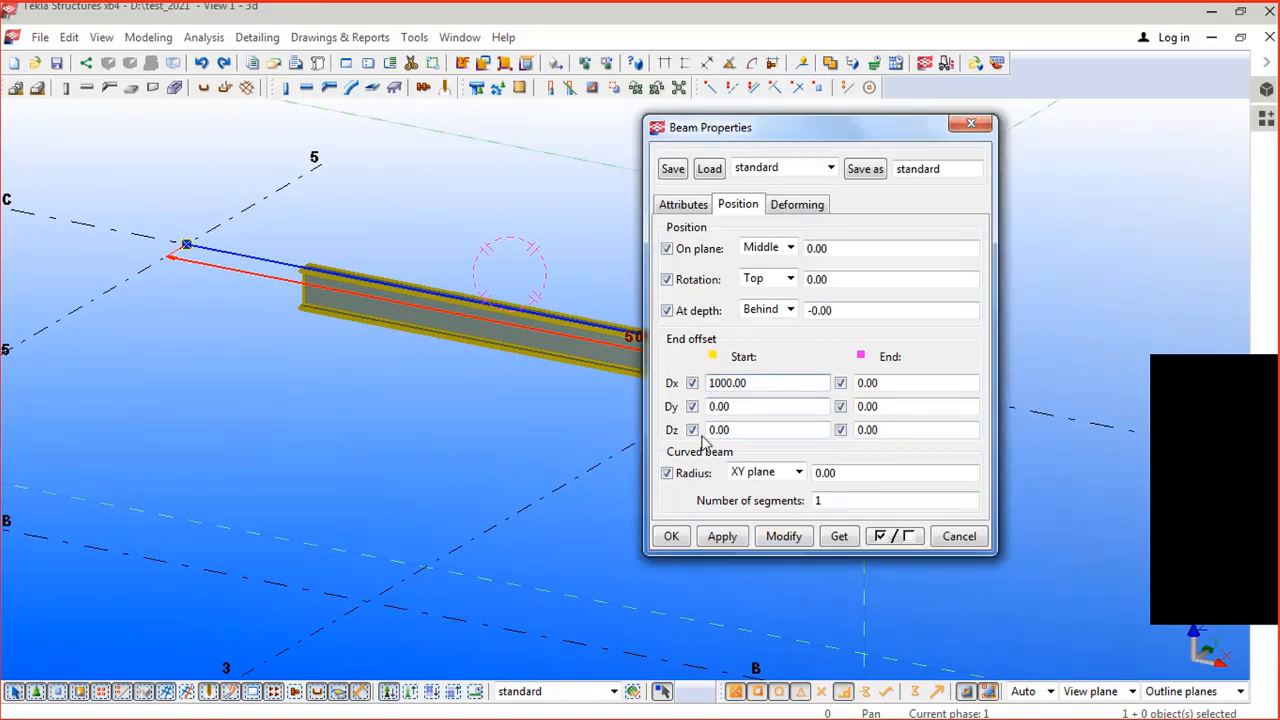
type("-")
left_click(779, 537)
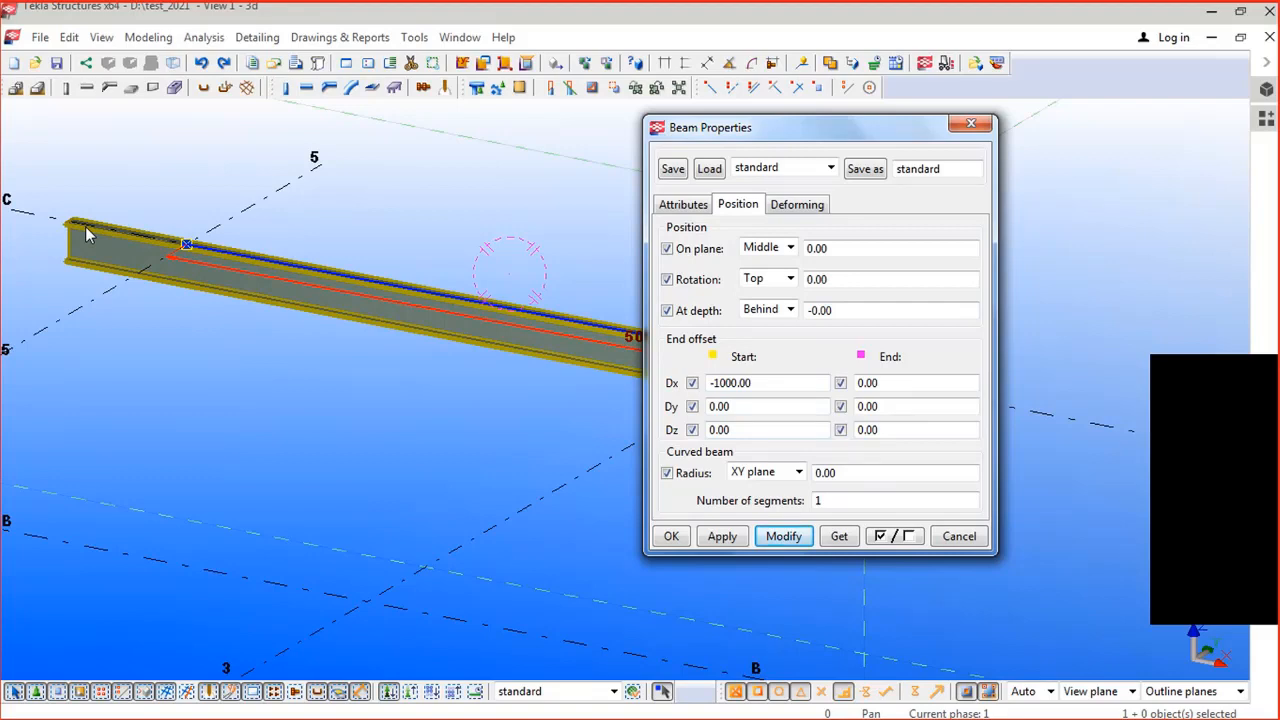
left_click(759, 385)
left_click_drag(759, 385, 710, 388)
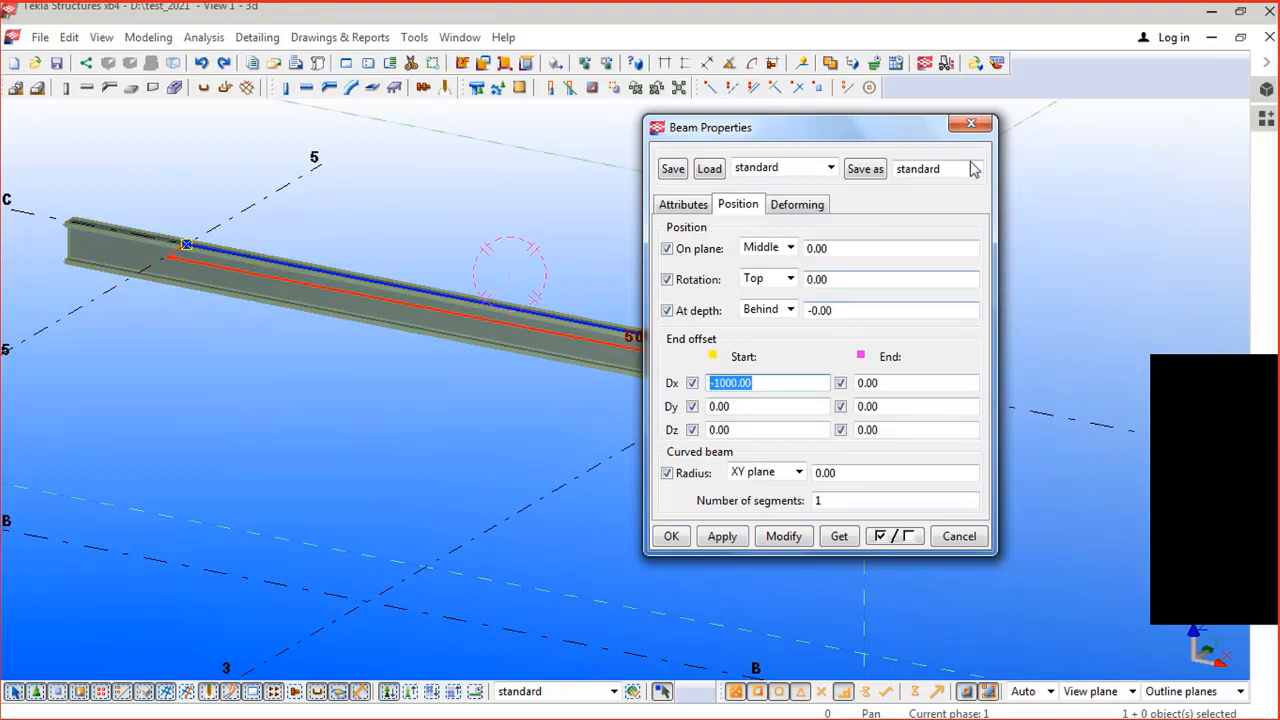
left_click(970, 124)
Step: Look through the PLAN @+6000 and PLAN @+4000 views for the beam, return to the 3d view and inspect it there
key("ctrl+Tab")
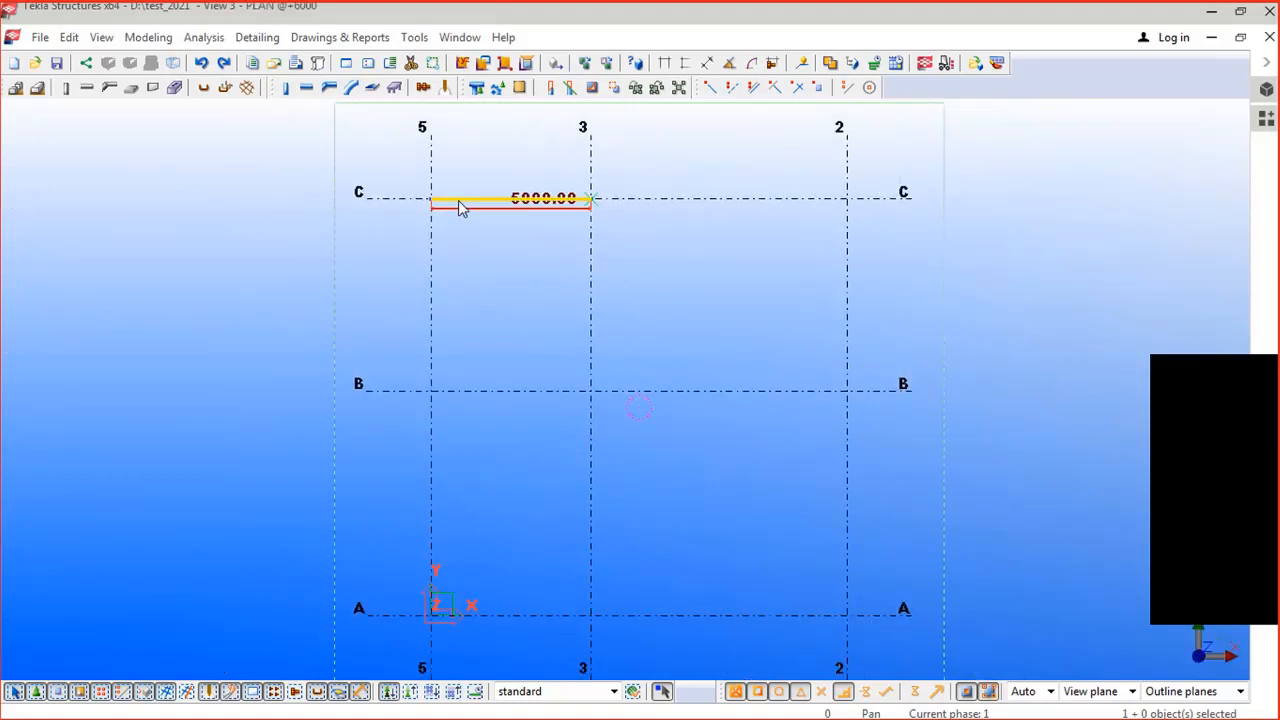
scroll(455, 200, "up", 1)
scroll(520, 192, "up", 3)
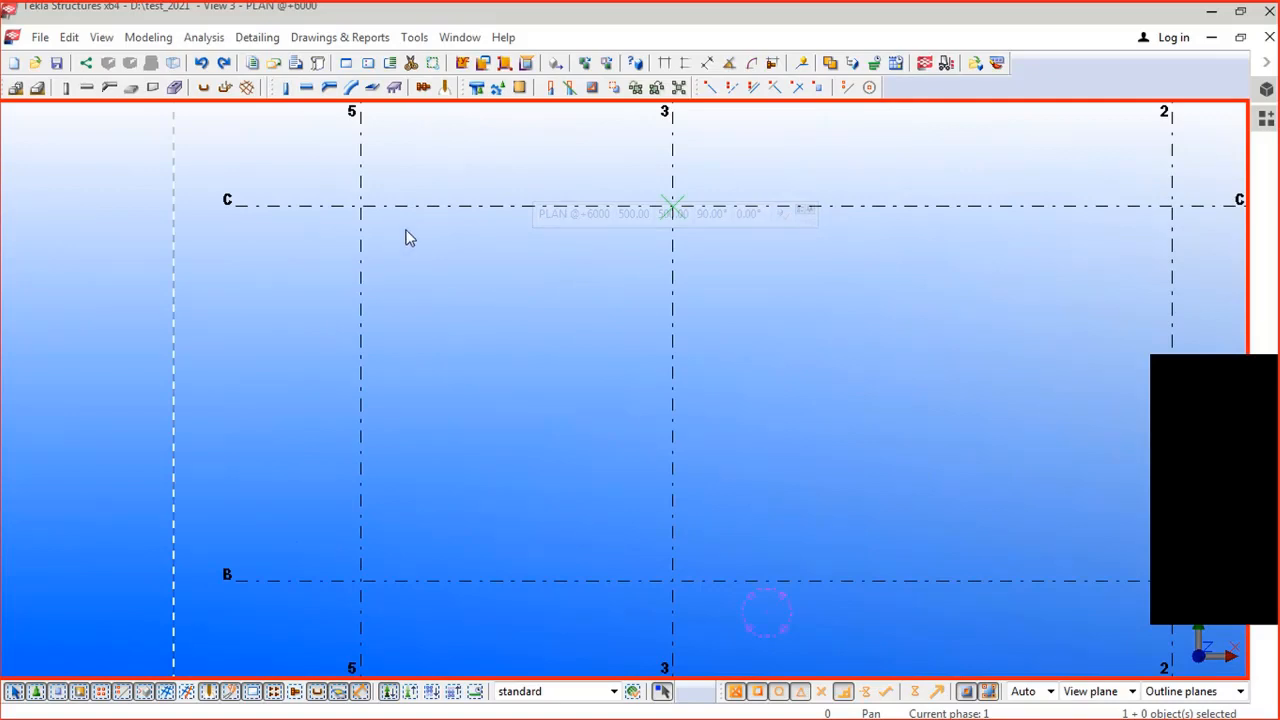
key("ctrl+Tab")
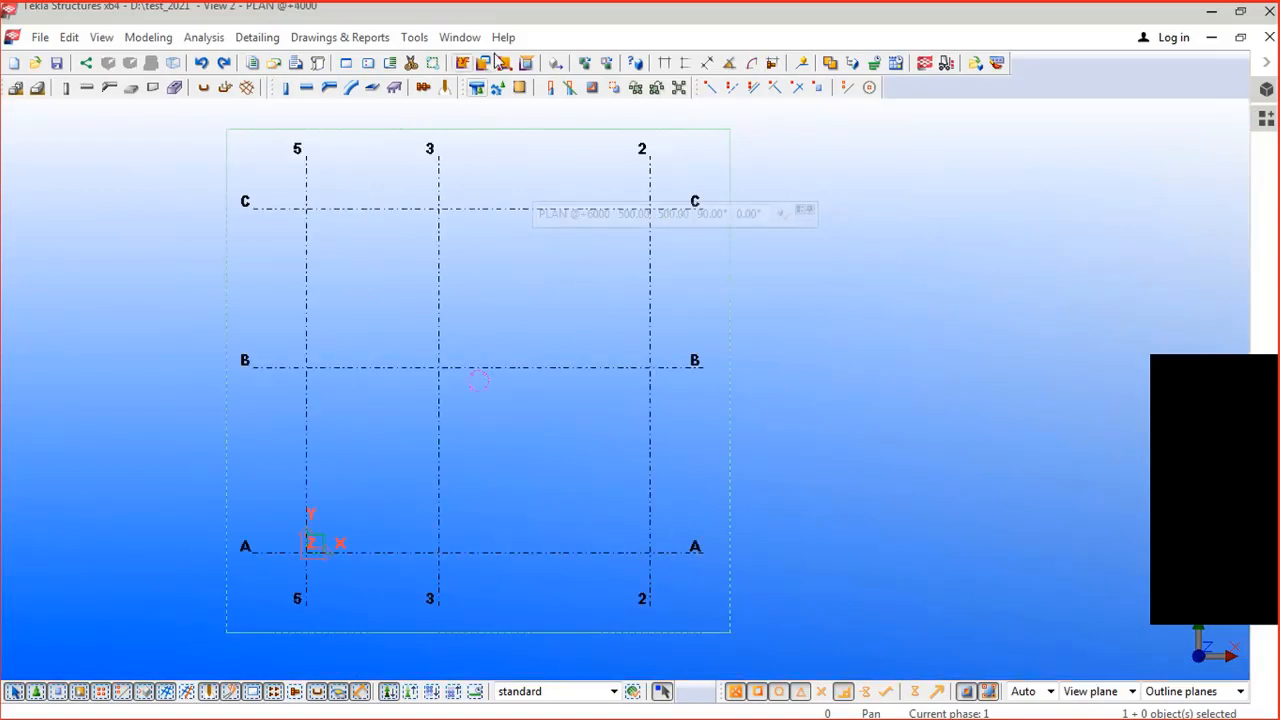
left_click(463, 37)
left_click(506, 198)
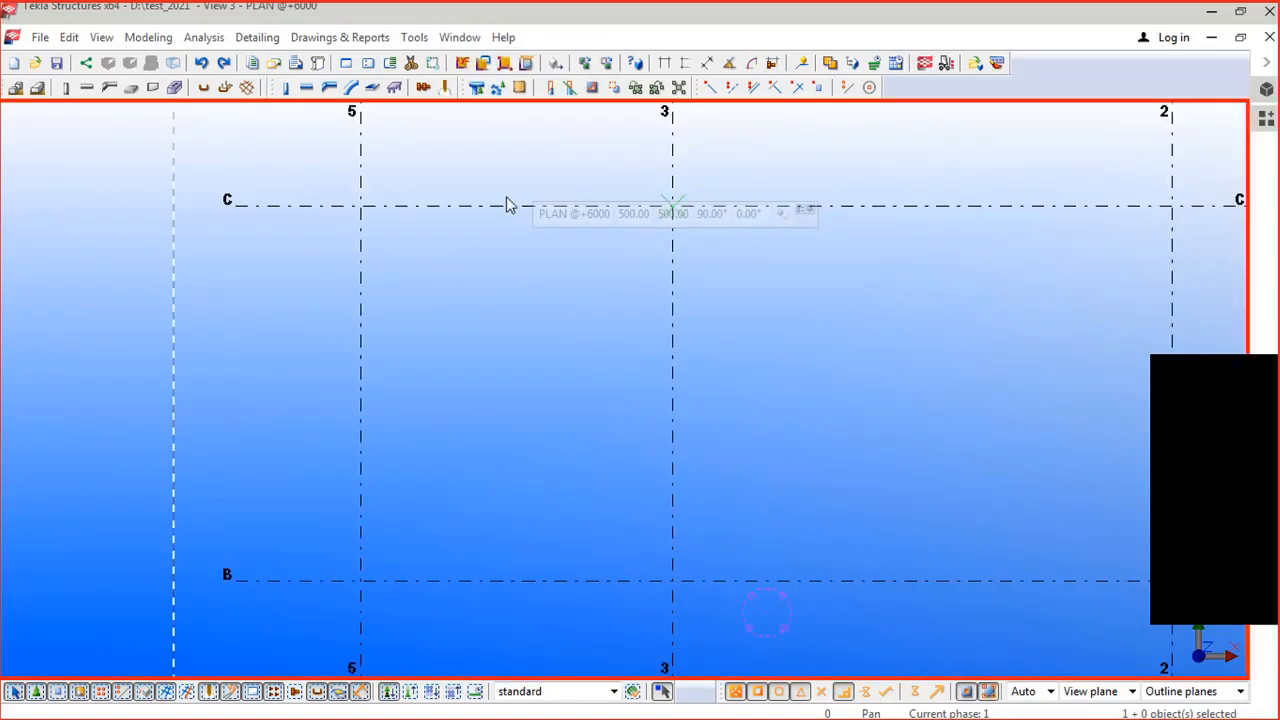
scroll(473, 215, "down", 1)
key("ctrl+Tab")
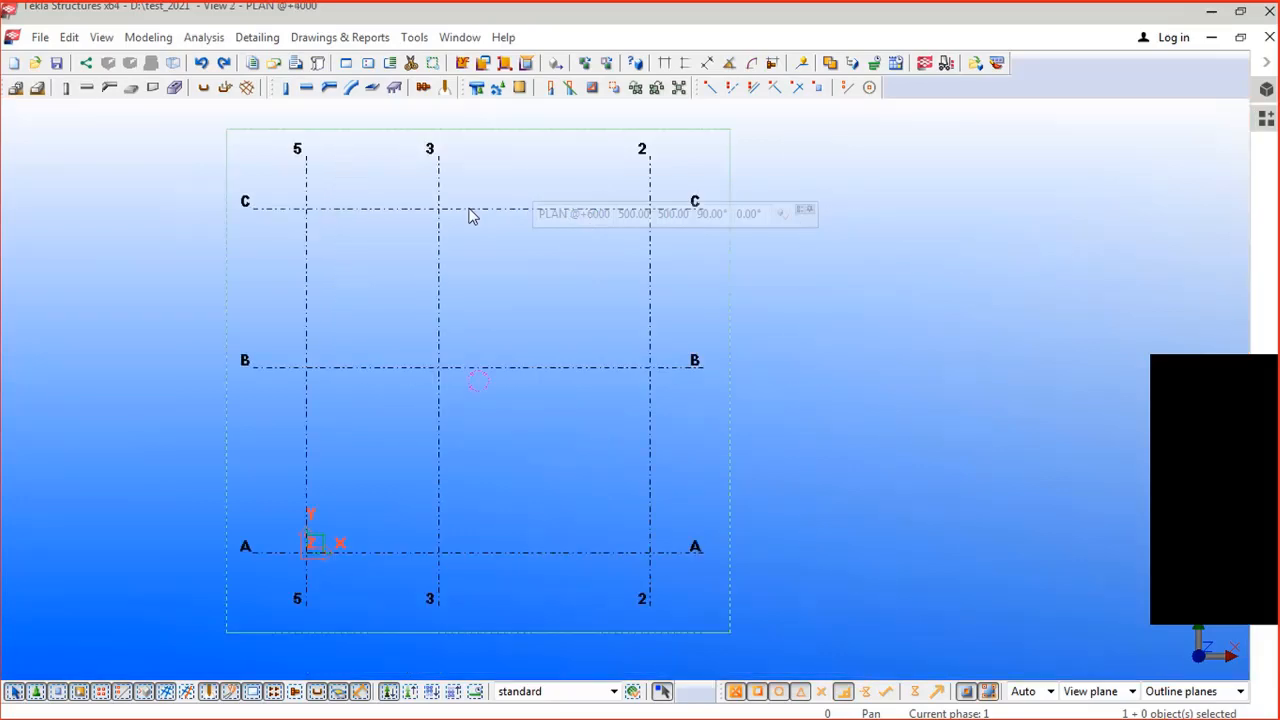
left_click(459, 37)
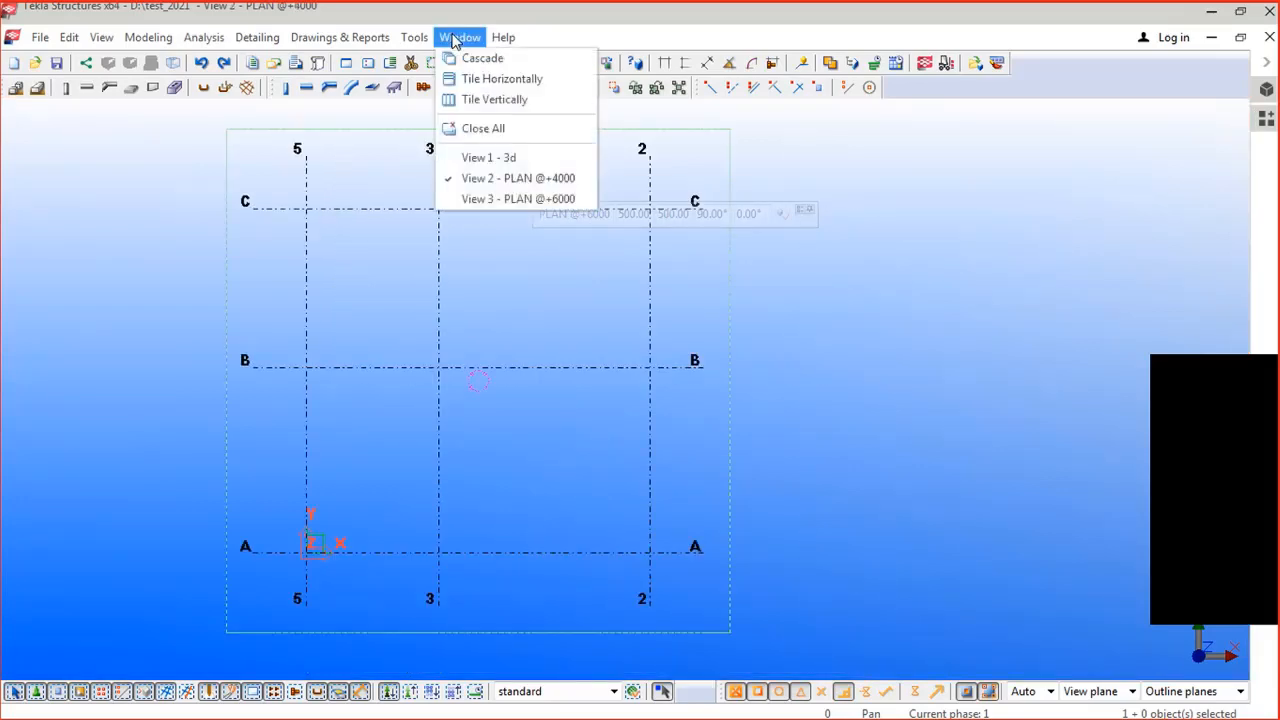
left_click(482, 157)
left_click(438, 313)
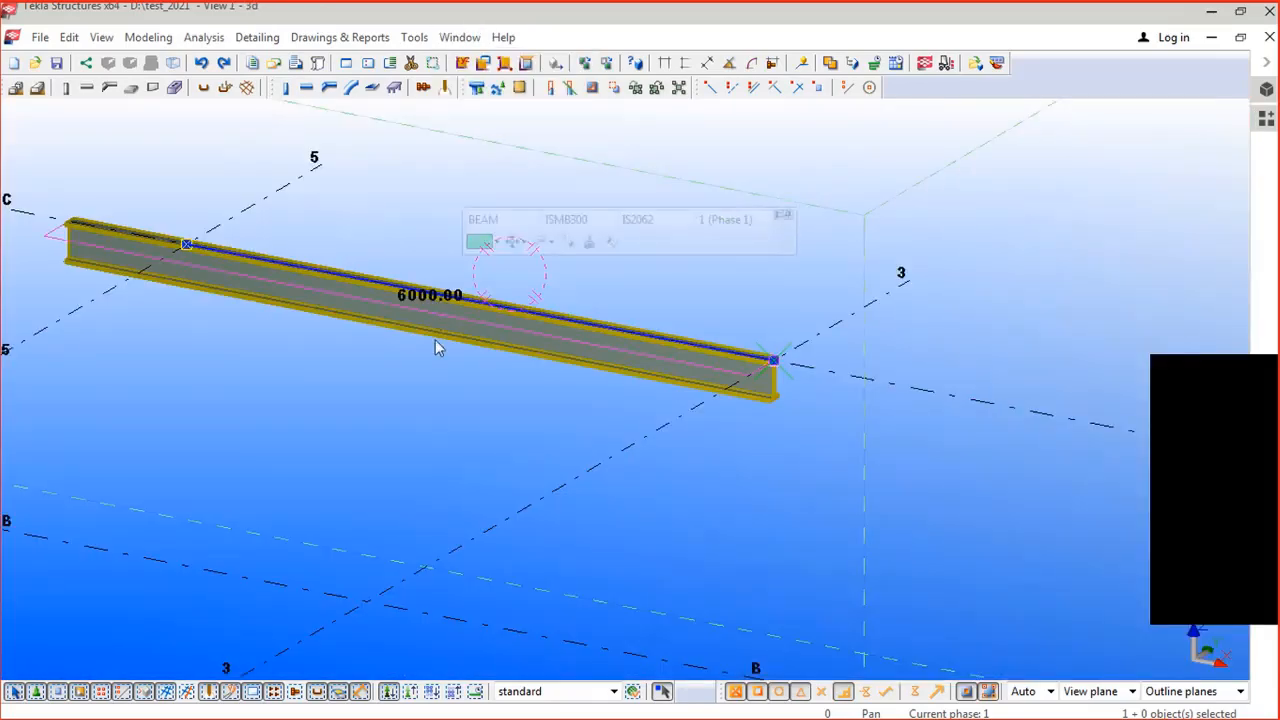
left_click(399, 333)
left_click(395, 328)
left_click(336, 407)
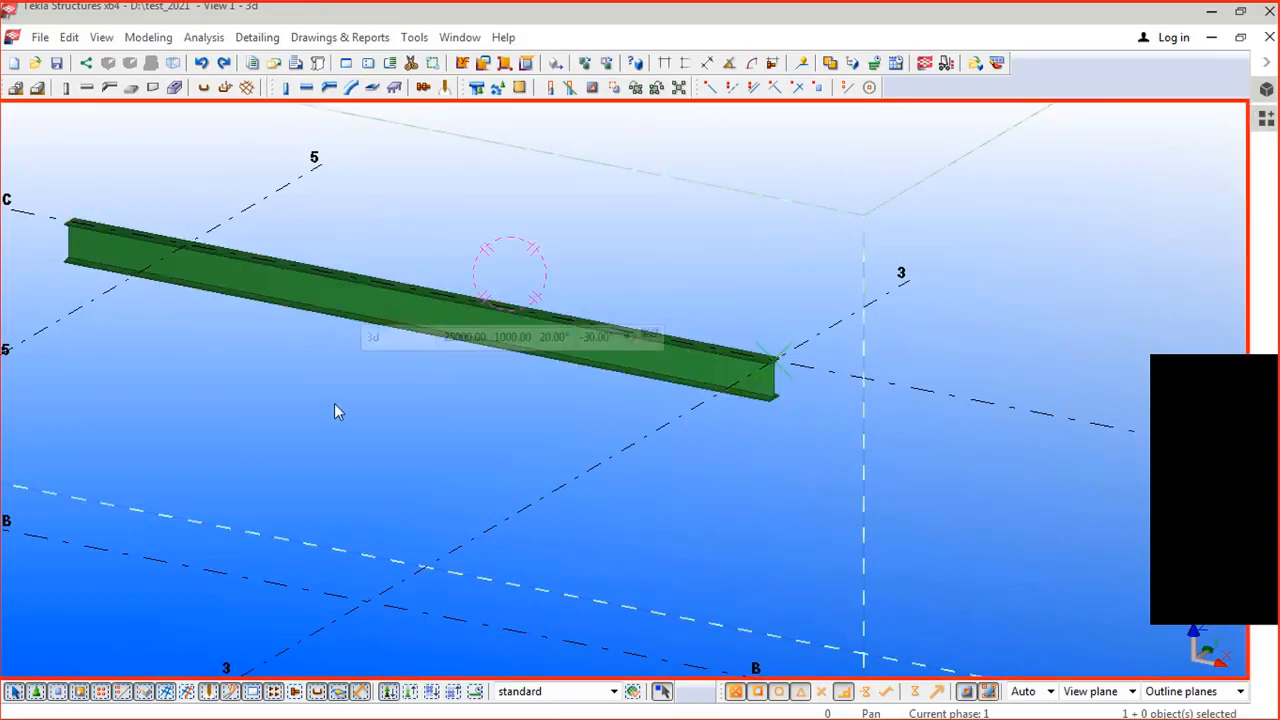
Step: Make the named view PLAN @+0 visible and bring the beam on grid line C into view
key("ctrl+i")
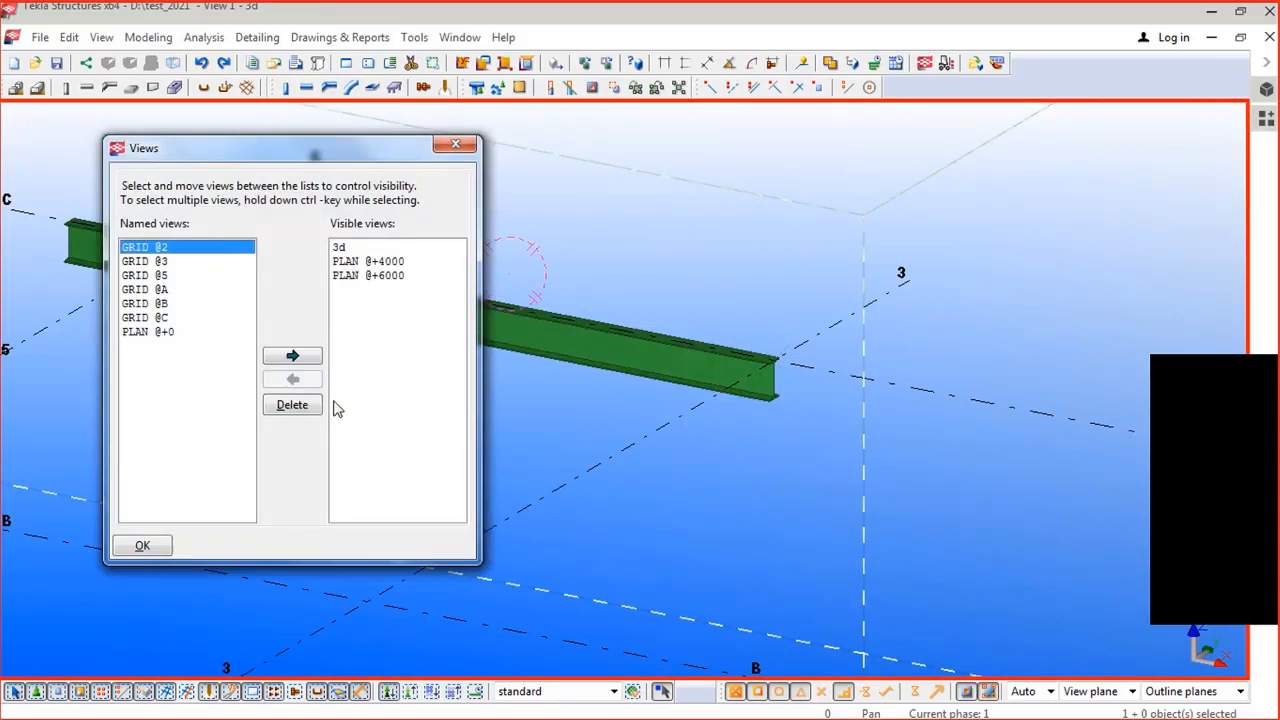
left_click(166, 332)
double_click(166, 333)
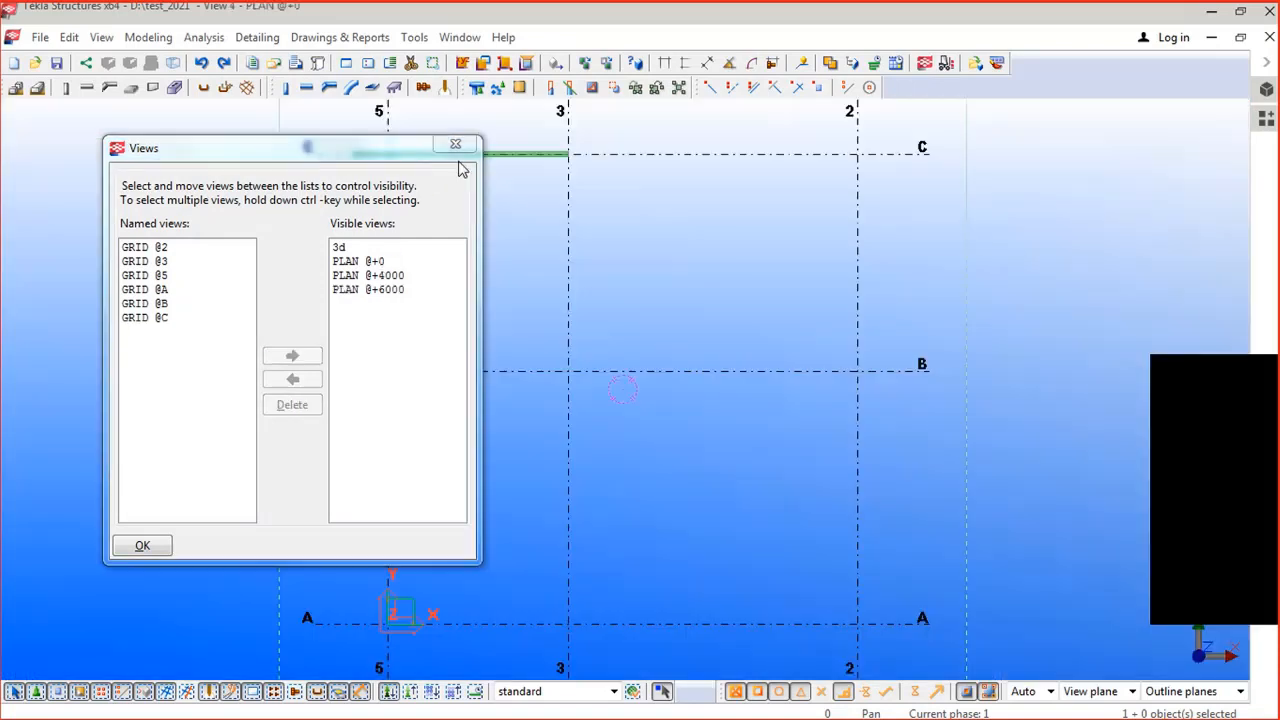
left_click(456, 144)
scroll(385, 150, "up", 5)
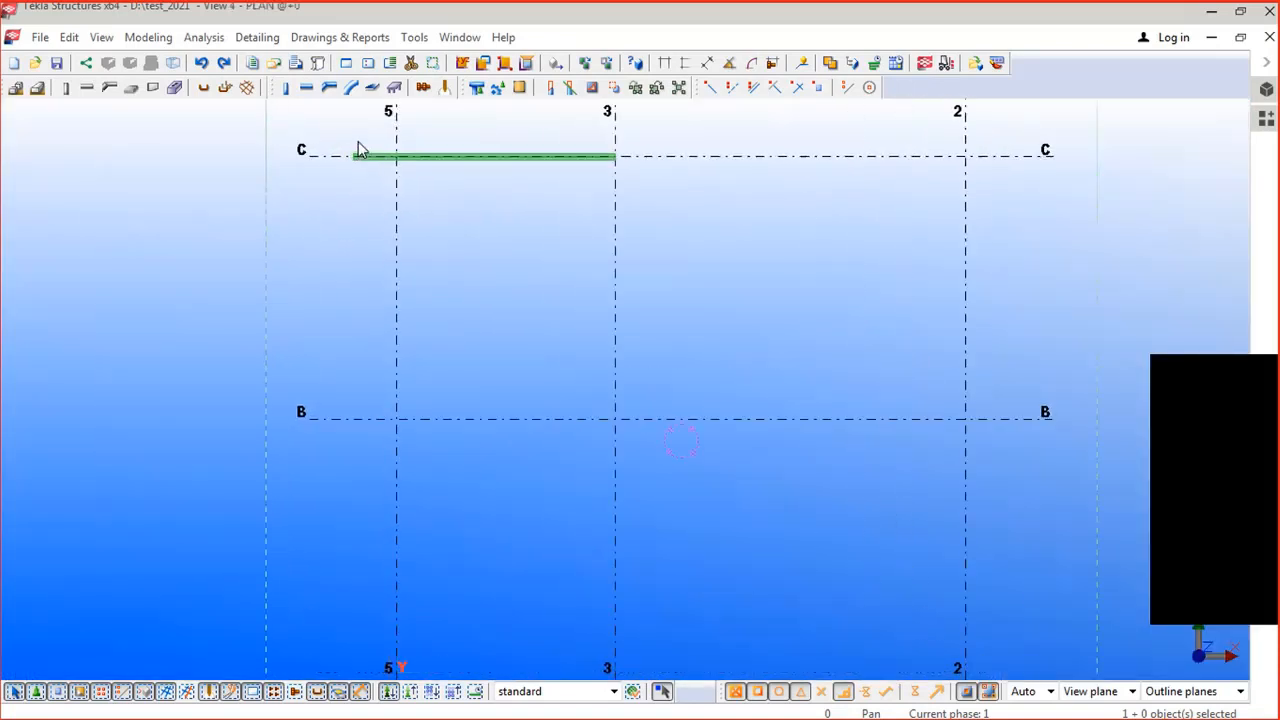
Step: Measure the horizontal distance from the beam's extended start to grid line 5, placing the dimension below the beam, and end the command
left_click(665, 63)
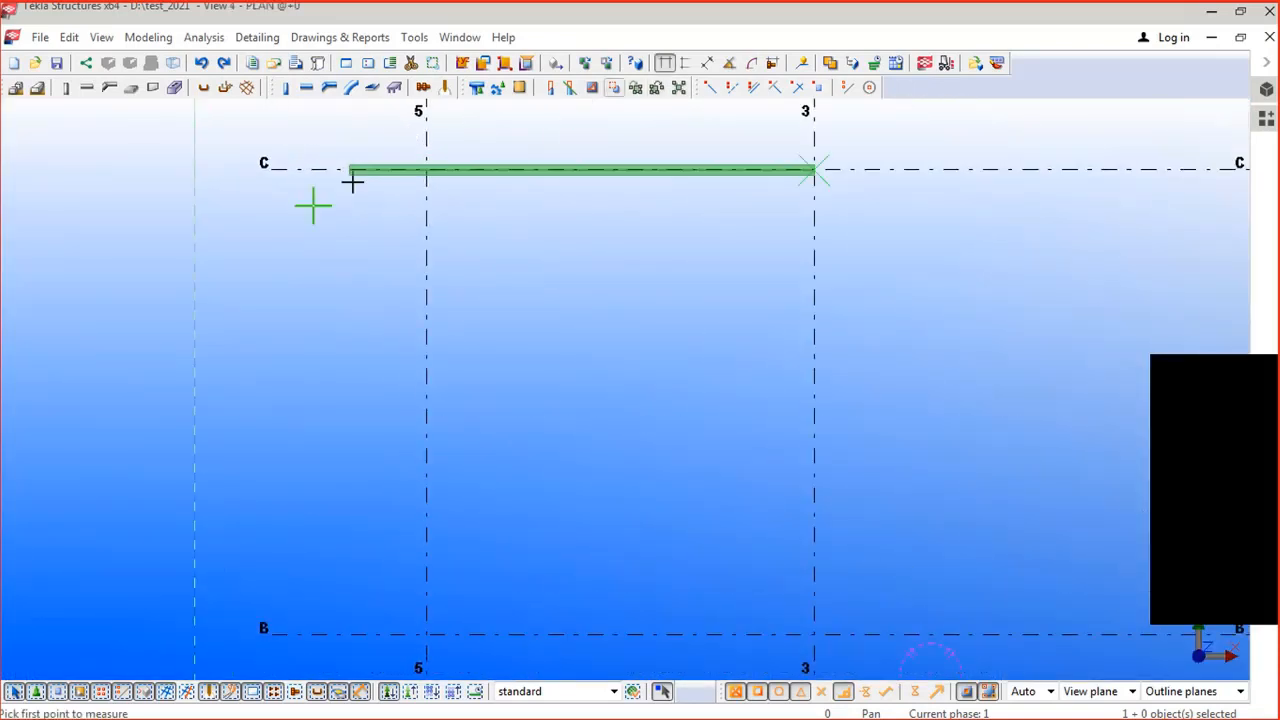
left_click(350, 170)
left_click(427, 168)
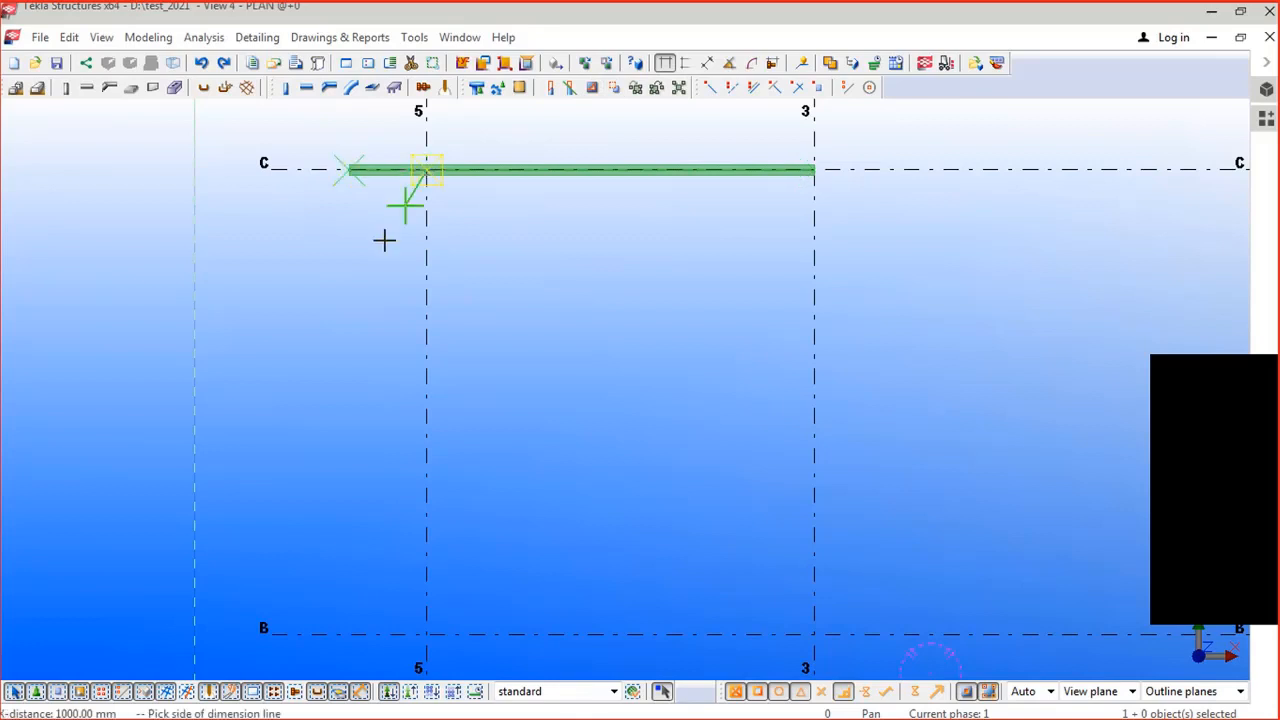
left_click(382, 240)
right_click(310, 247)
left_click(363, 259)
Step: Open the properties of the beam on grid line C, set its start end offset Dx to 0 and modify the beam
middle_click_drag(488, 229, 446, 336)
double_click(472, 280)
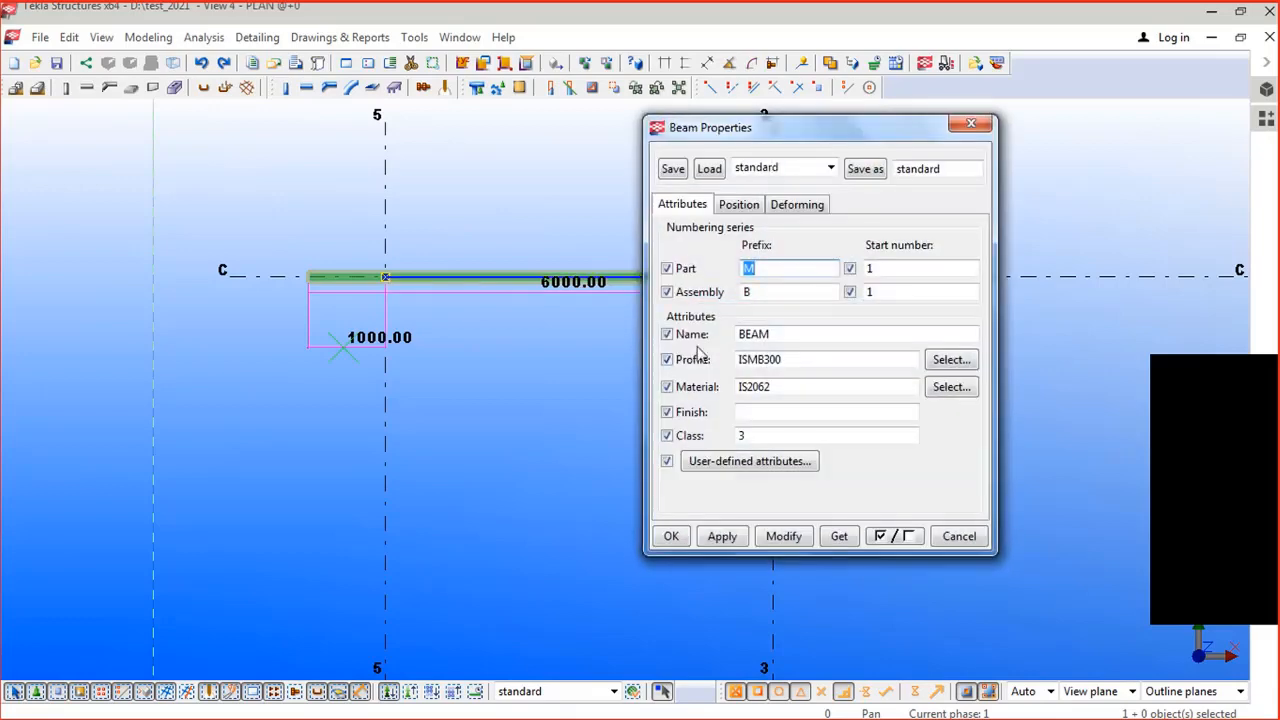
left_click(741, 205)
left_click_drag(769, 382, 645, 402)
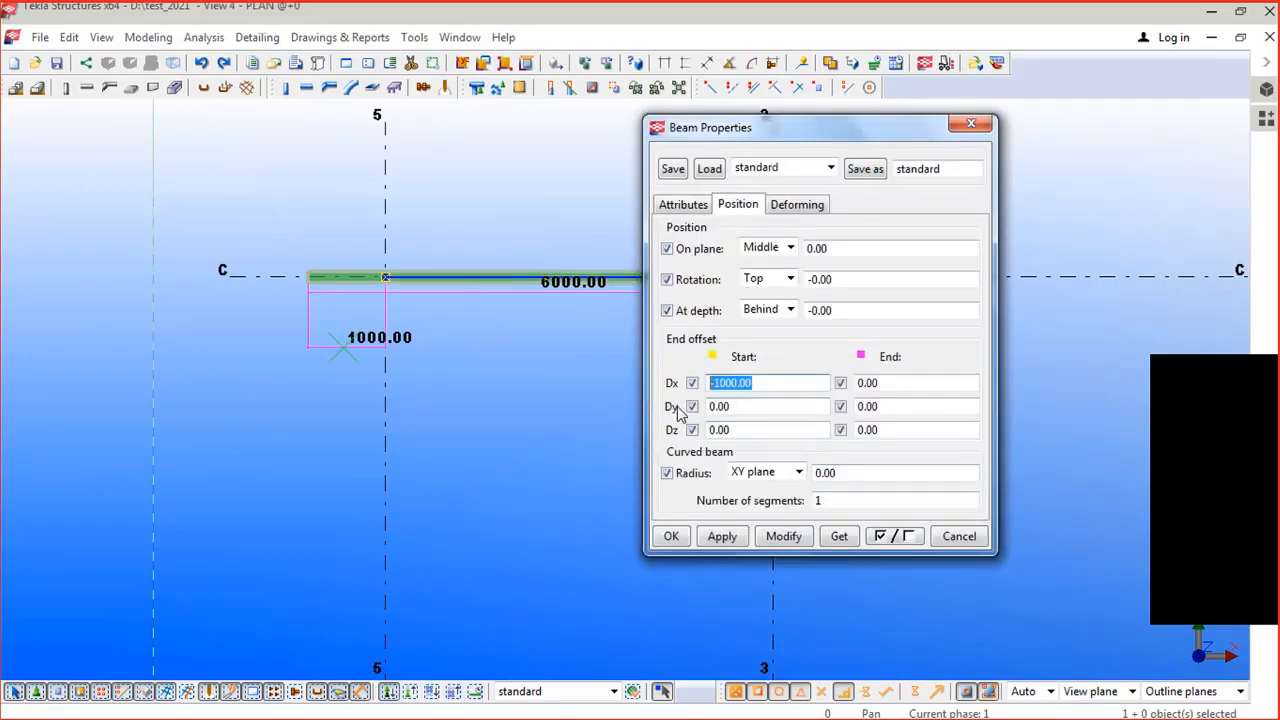
type("0")
left_click(782, 537)
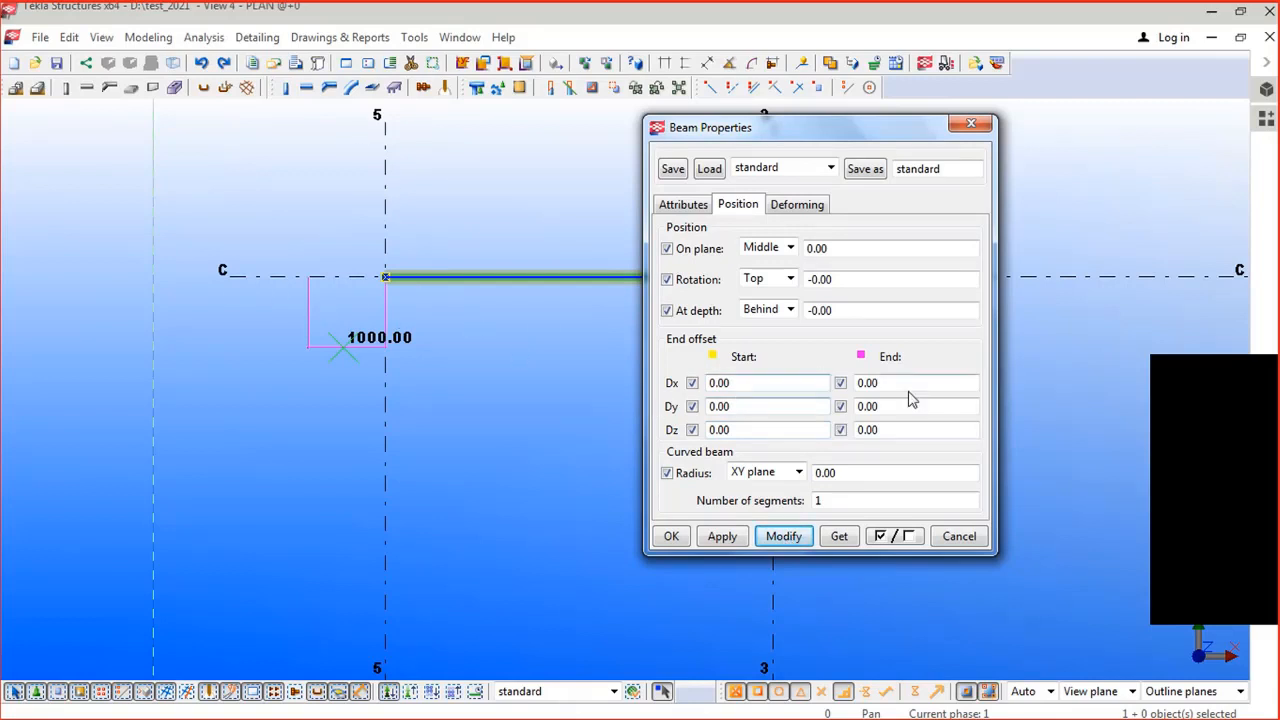
left_click_drag(906, 383, 749, 403)
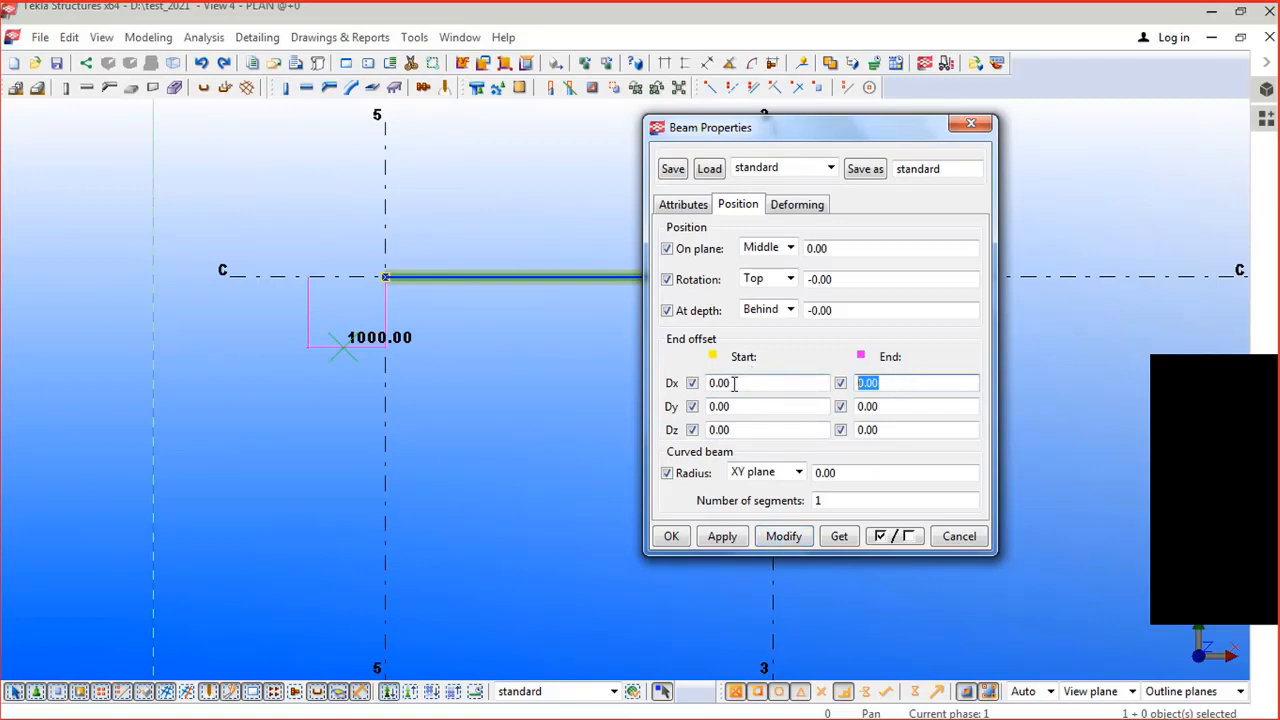
double_click(734, 383)
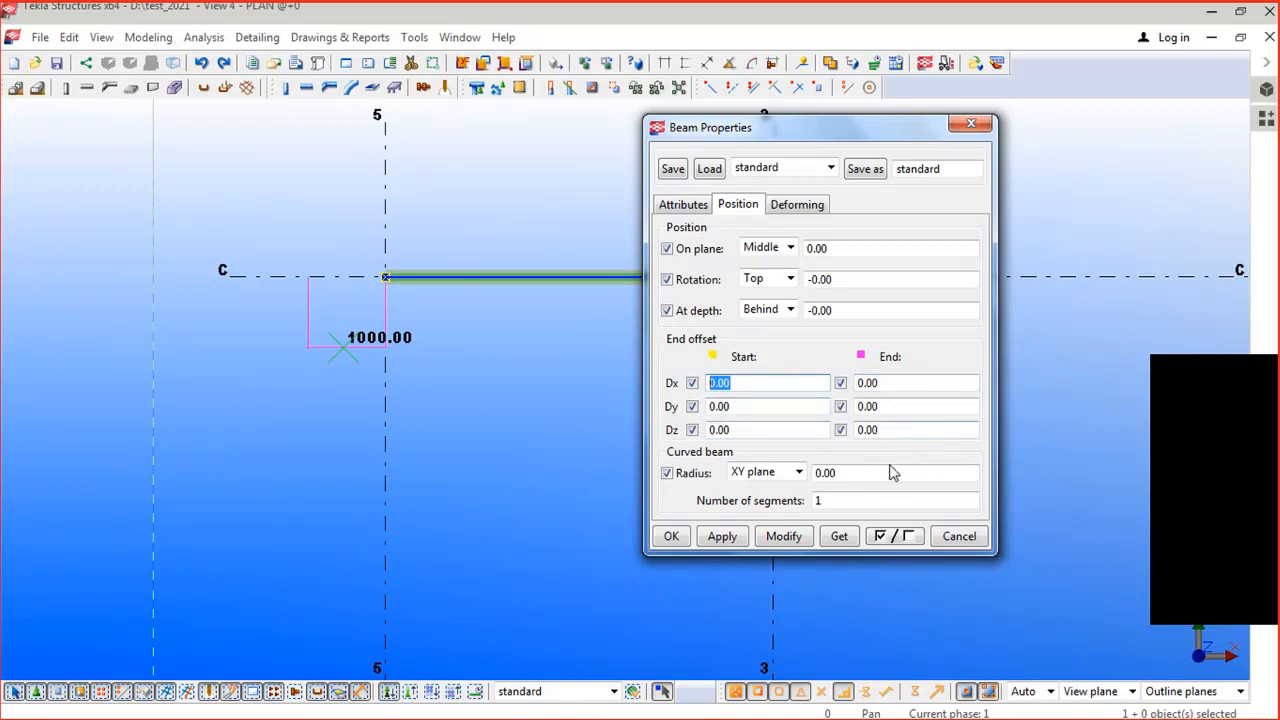
left_click_drag(848, 138, 955, 148)
middle_click_drag(549, 383, 407, 398)
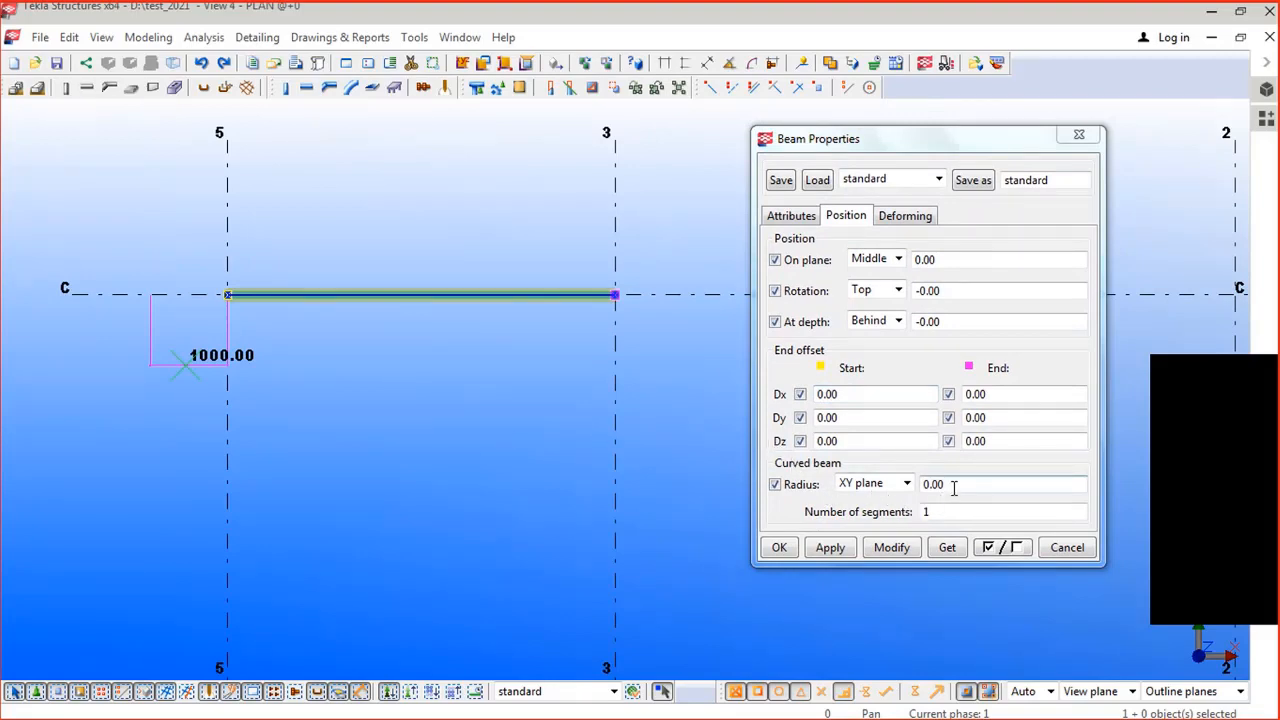
left_click_drag(884, 138, 857, 143)
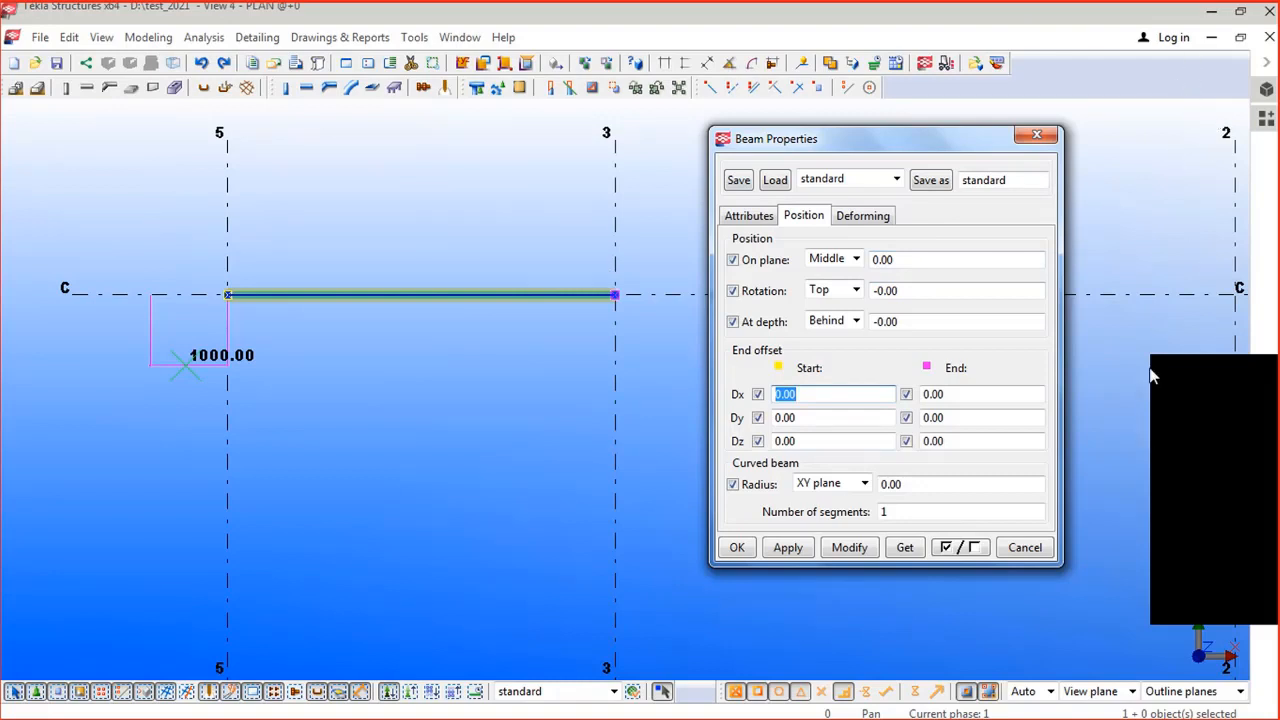
left_click_drag(1179, 371, 1199, 475)
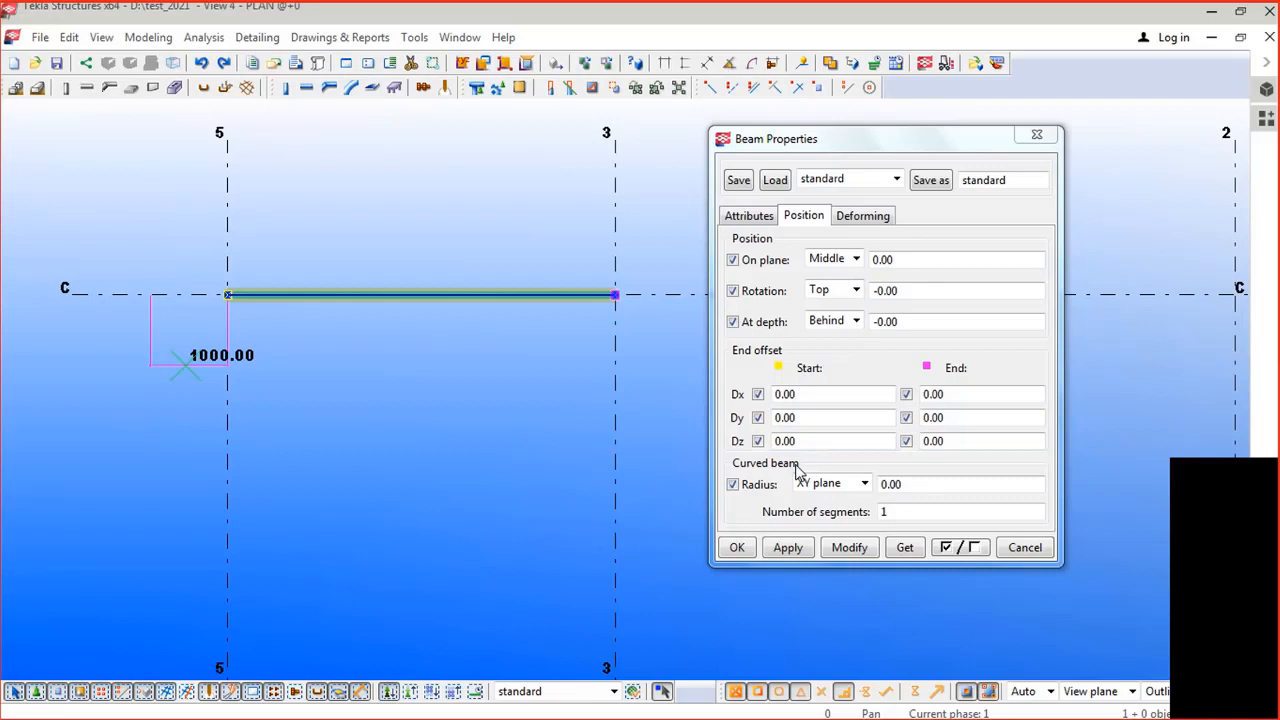
Step: Reselect the beam on grid line C and set its curved beam radius to 5000 in the XY plane
left_click(400, 363)
scroll(304, 296, "up", 3)
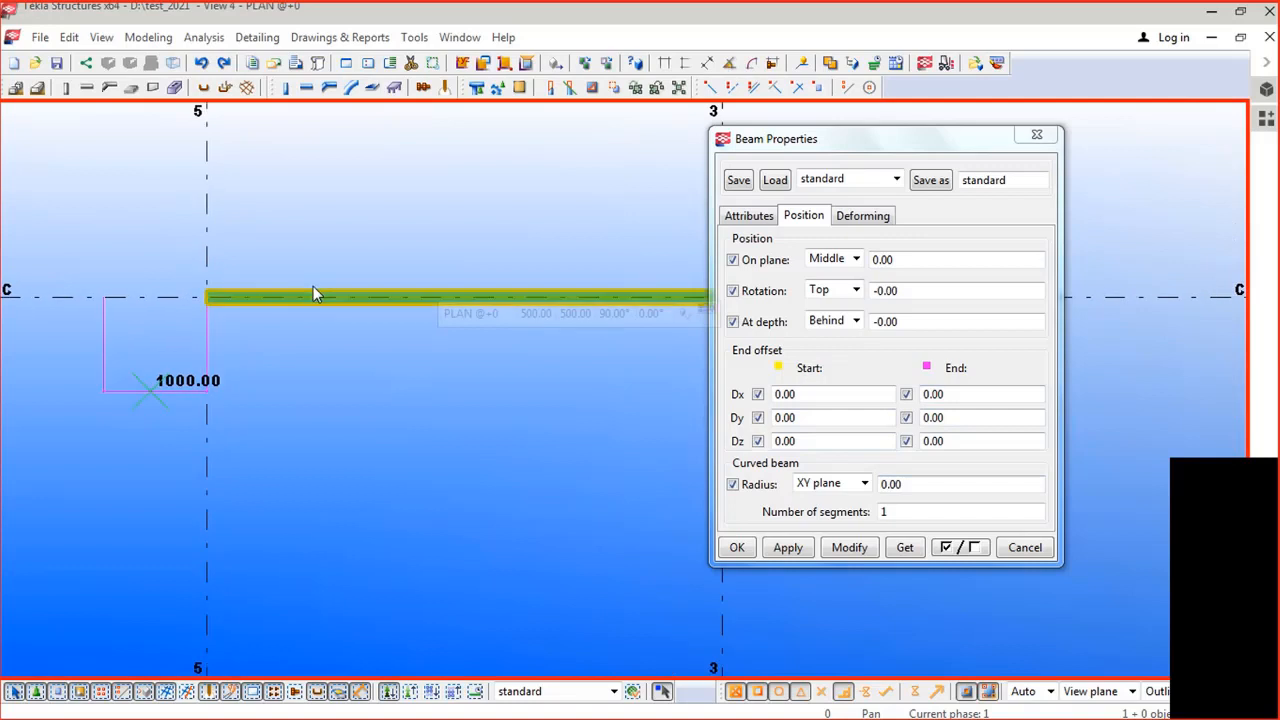
left_click(313, 291)
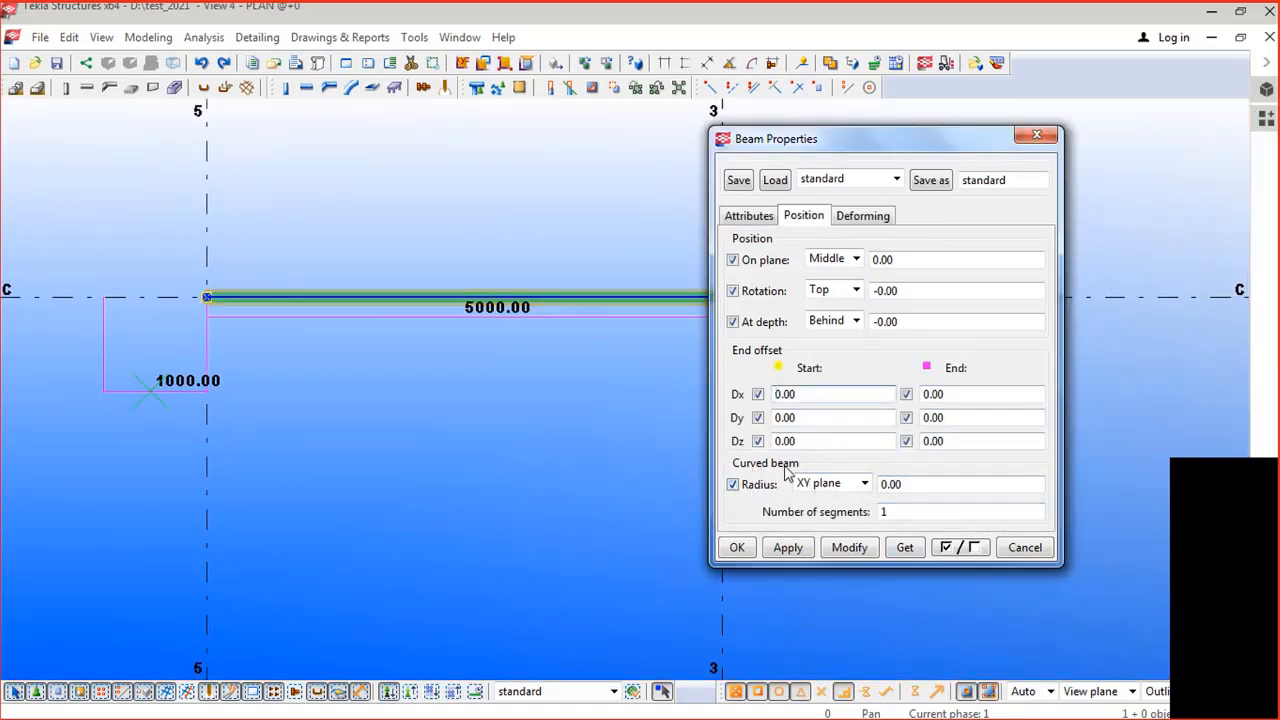
left_click(889, 484)
double_click(903, 485)
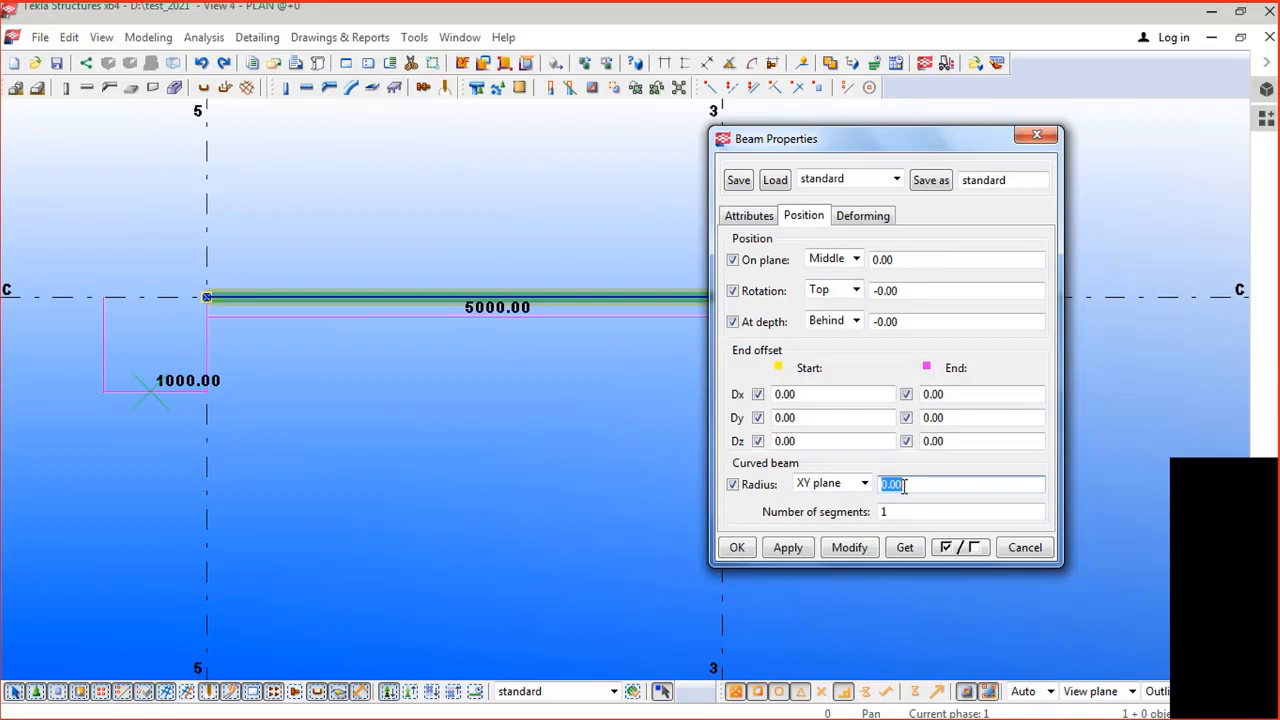
type("5")
double_click(904, 485)
type("00")
key("shift+Home")
type("5000")
Step: Set the number of segments to 100, modify the beam and inspect its curved shape between grid lines 5 and 3
key("Tab")
type("10")
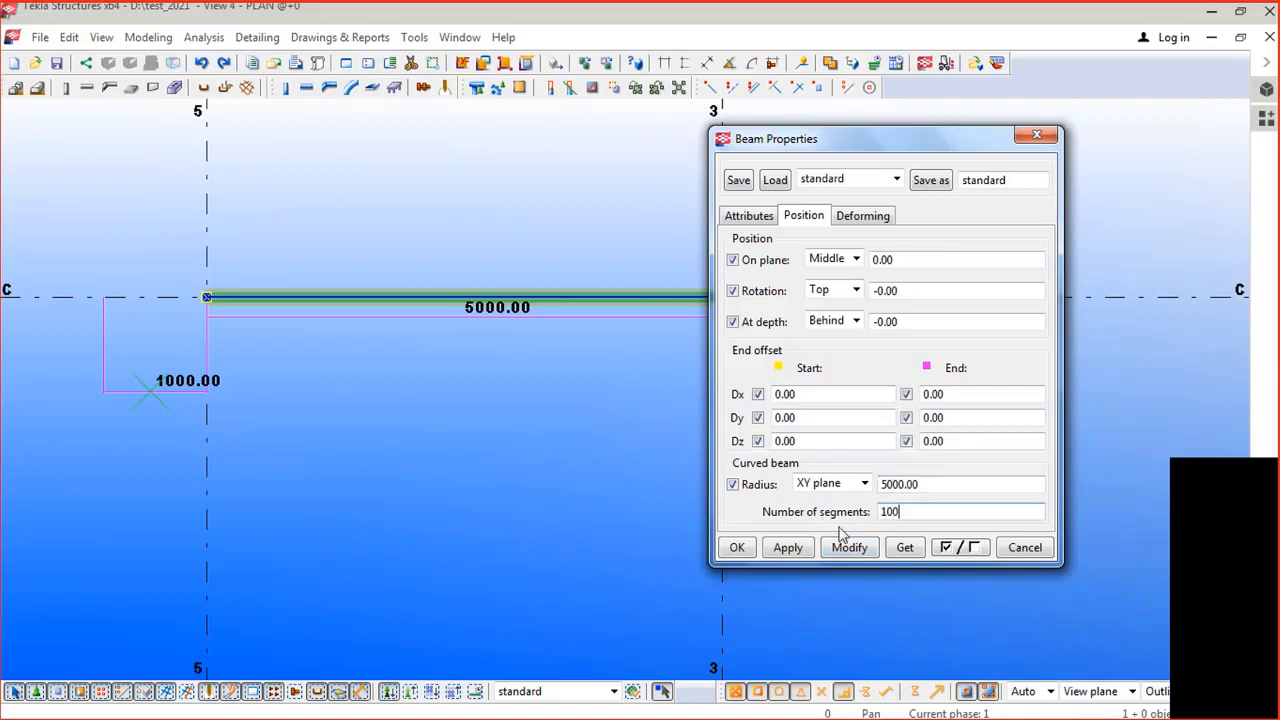
type("0")
left_click(850, 548)
middle_click_drag(506, 419, 436, 451)
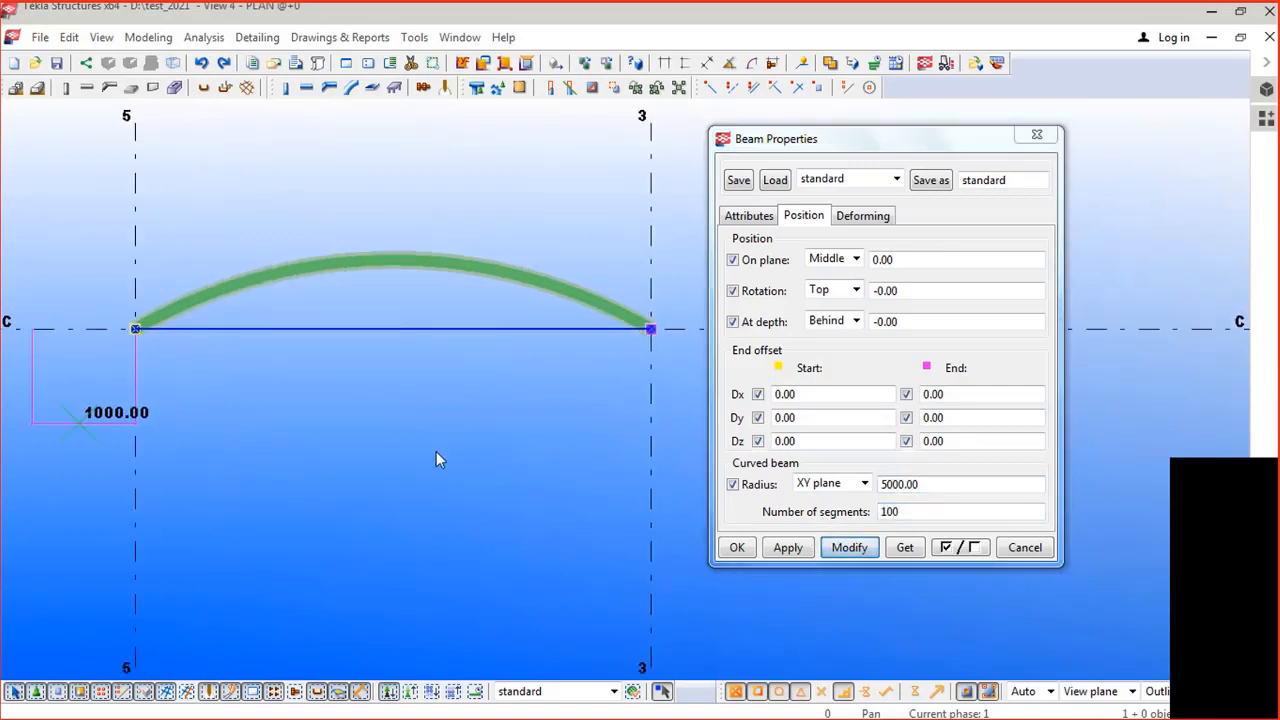
left_click(436, 451)
scroll(418, 287, "up", 1)
left_click(412, 257)
scroll(364, 323, "up", 3)
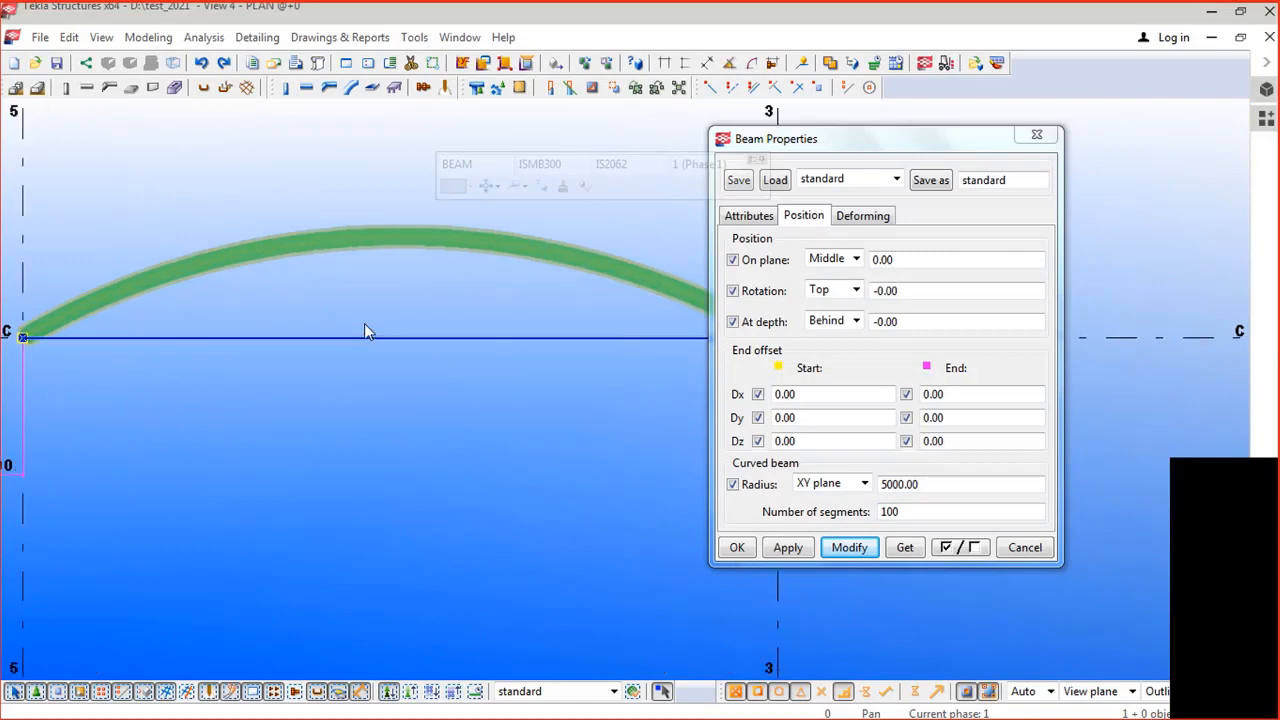
scroll(251, 286, "down", 1)
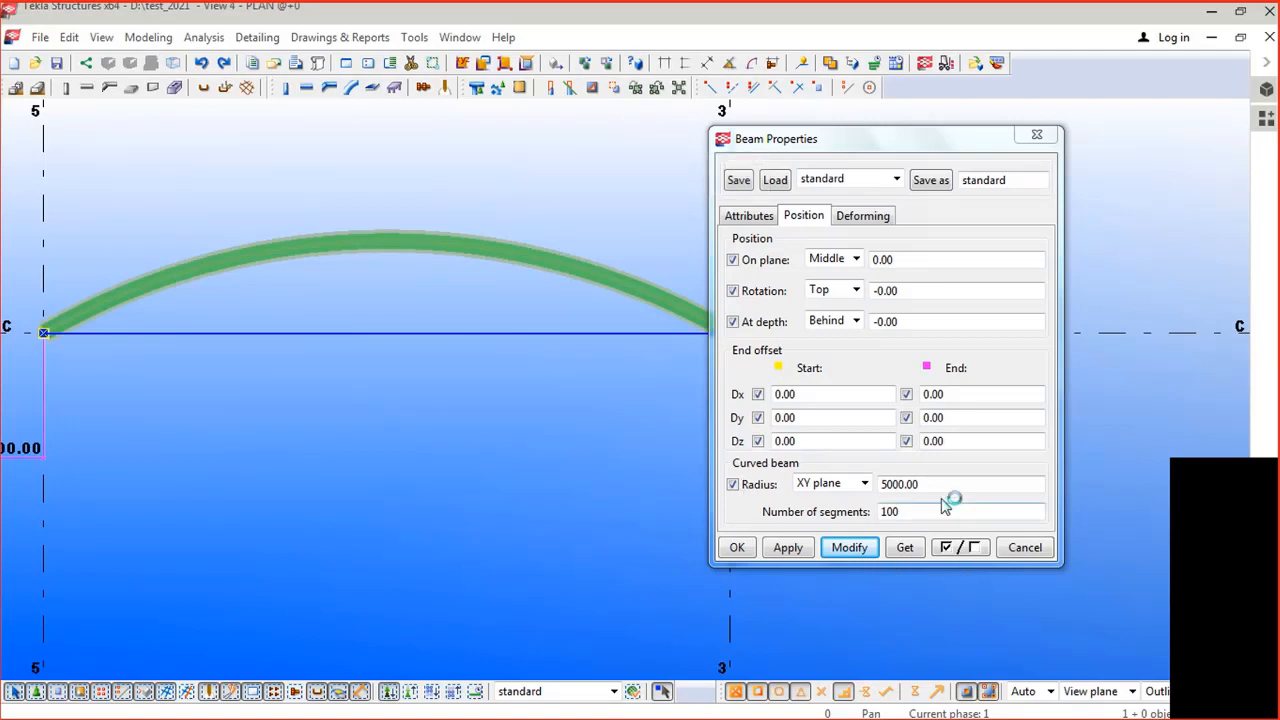
Step: Set both the curved beam radius and the number of segments to 0, modify the beam and close its properties
left_click_drag(931, 484, 845, 495)
type("0")
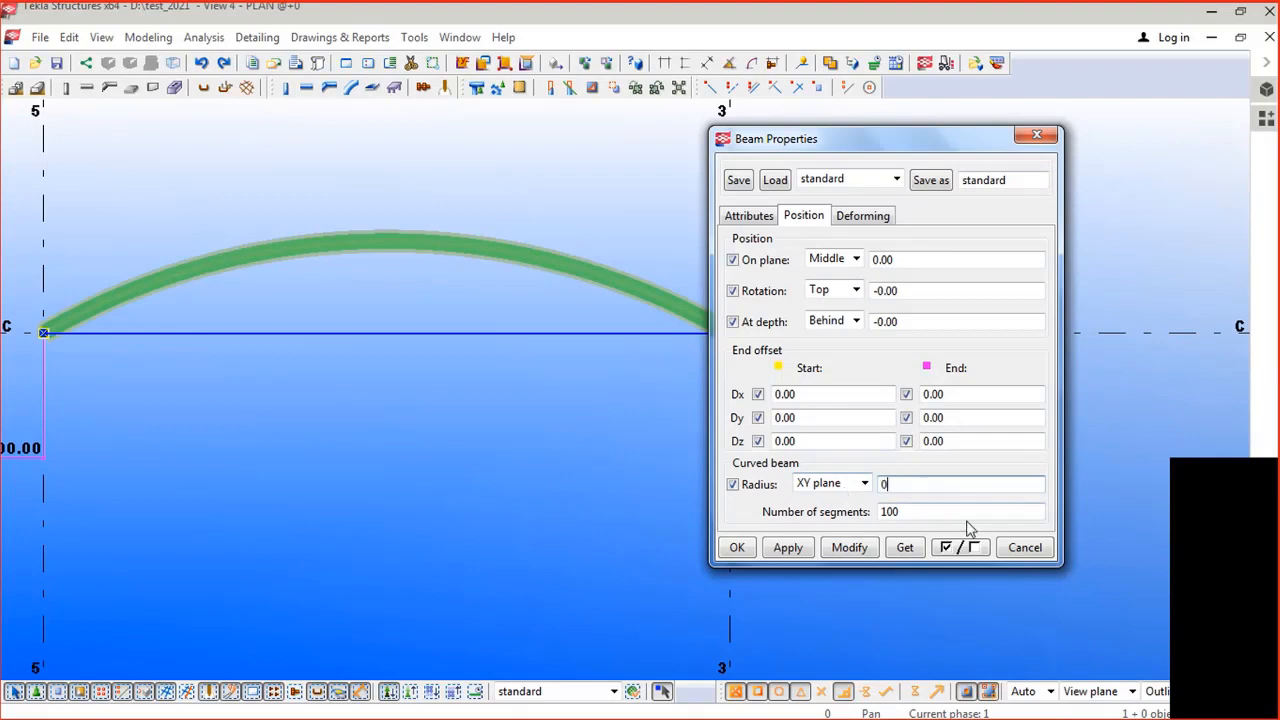
left_click_drag(931, 509, 837, 515)
type("0")
left_click(832, 552)
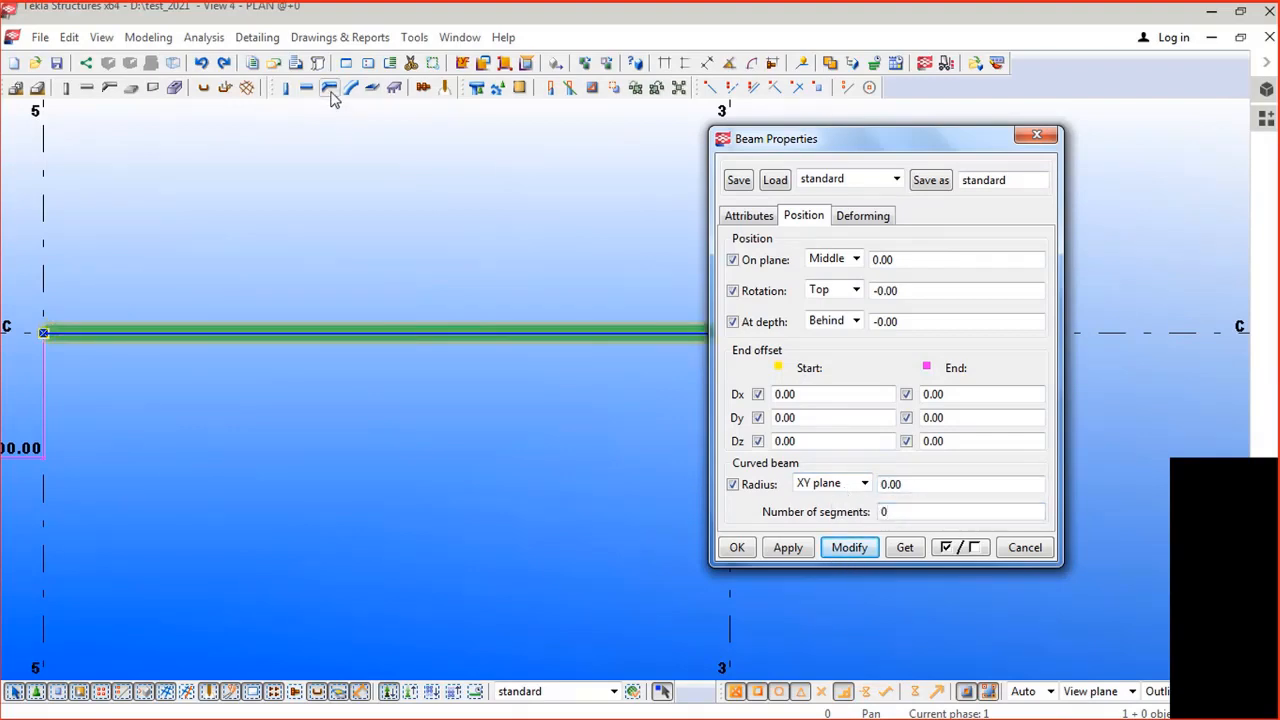
left_click(1036, 136)
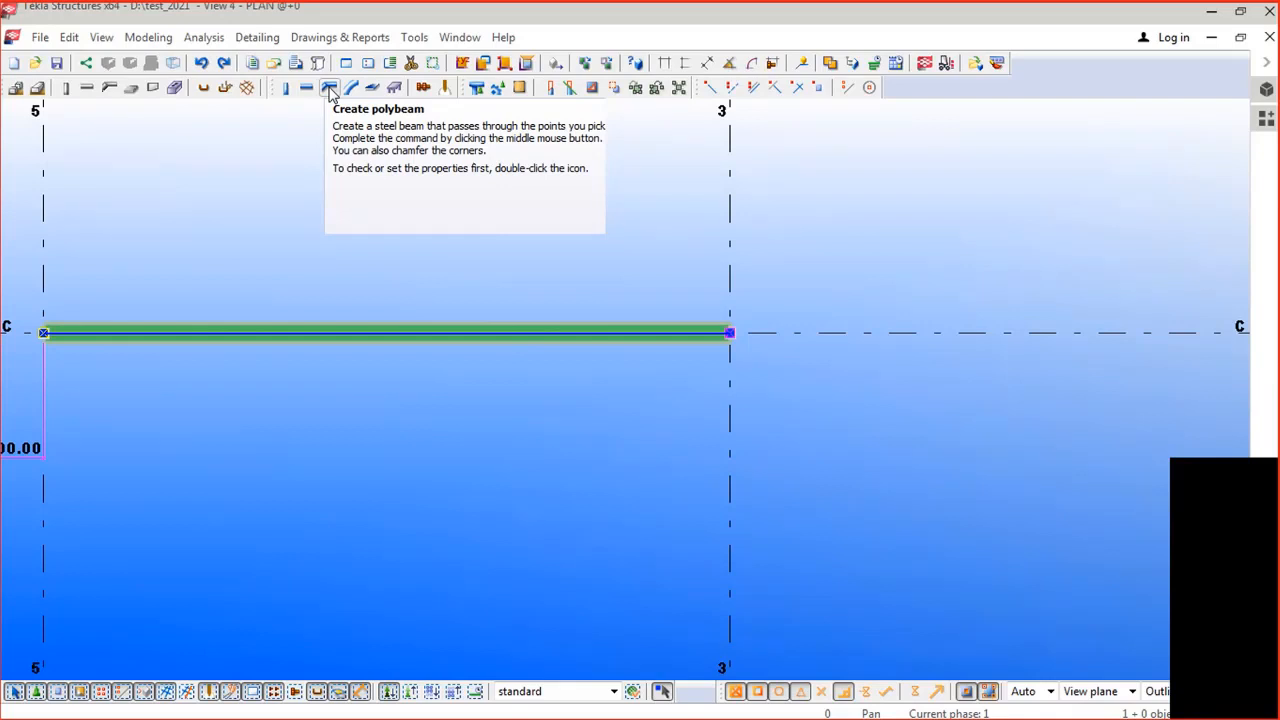
Step: Reopen the beam's properties and review its position, deforming and general attribute settings
left_click(334, 332)
double_click(335, 330)
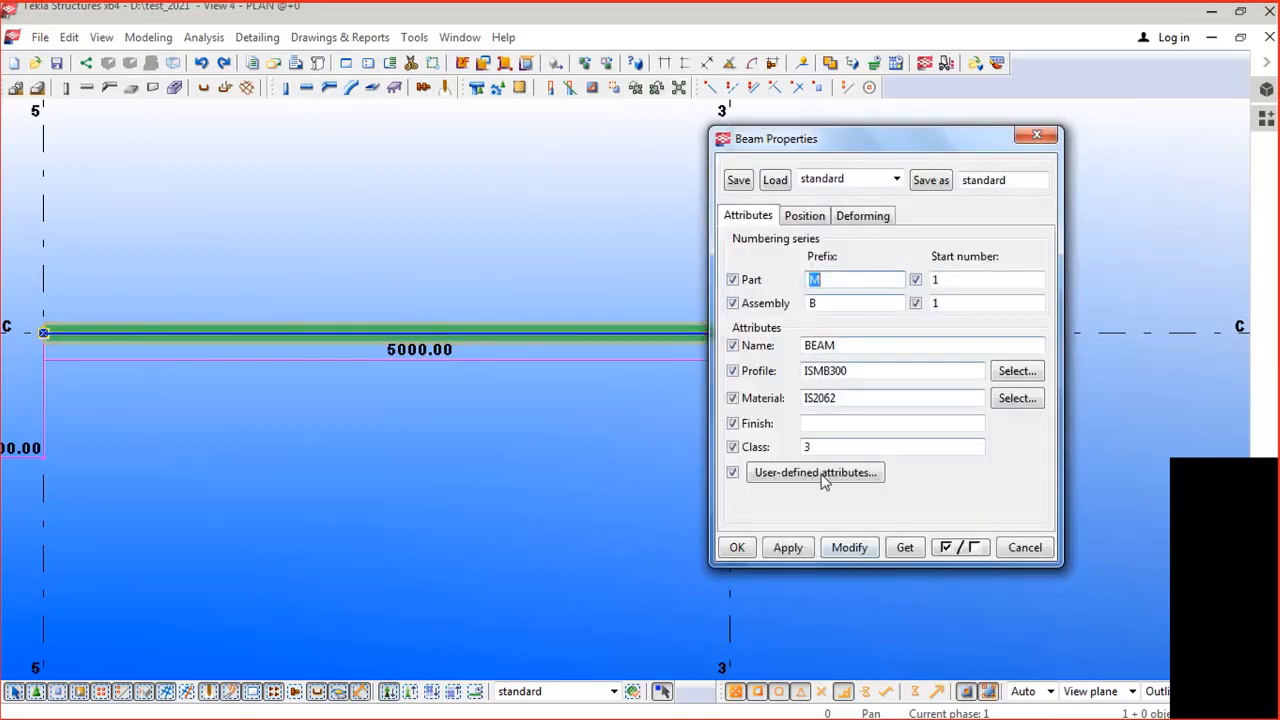
left_click(805, 216)
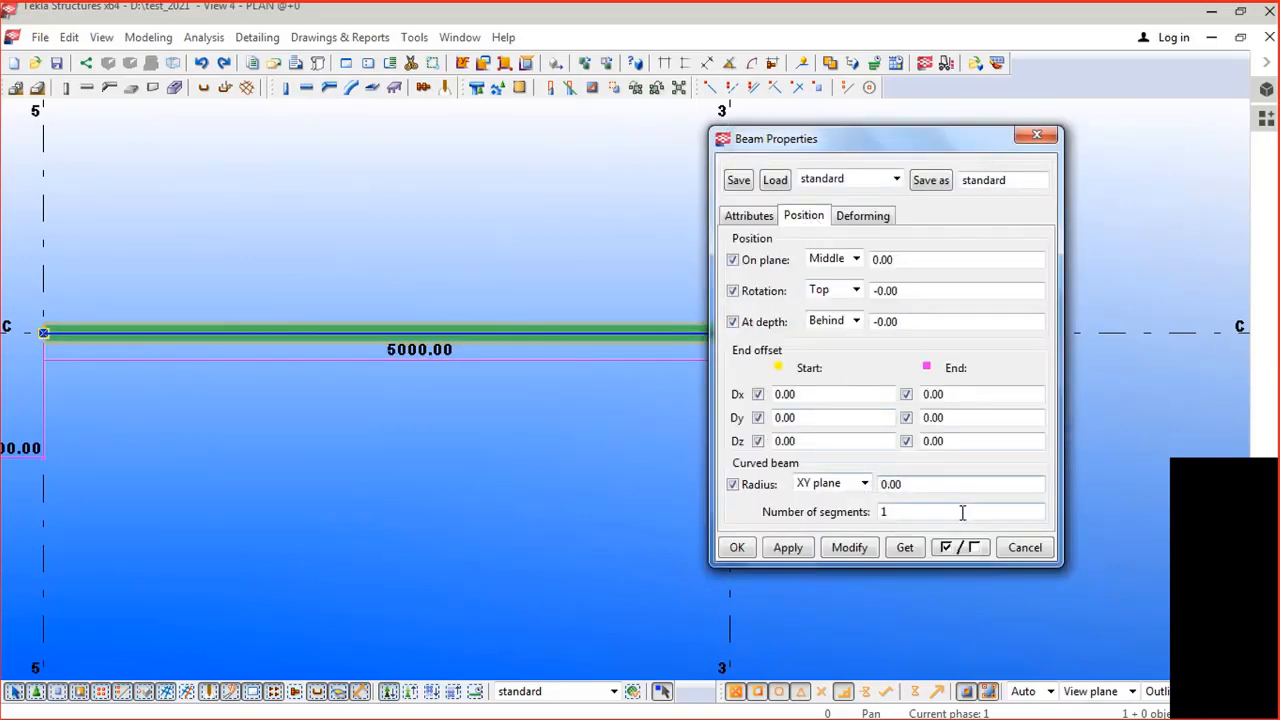
left_click_drag(963, 513, 880, 503)
left_click(860, 216)
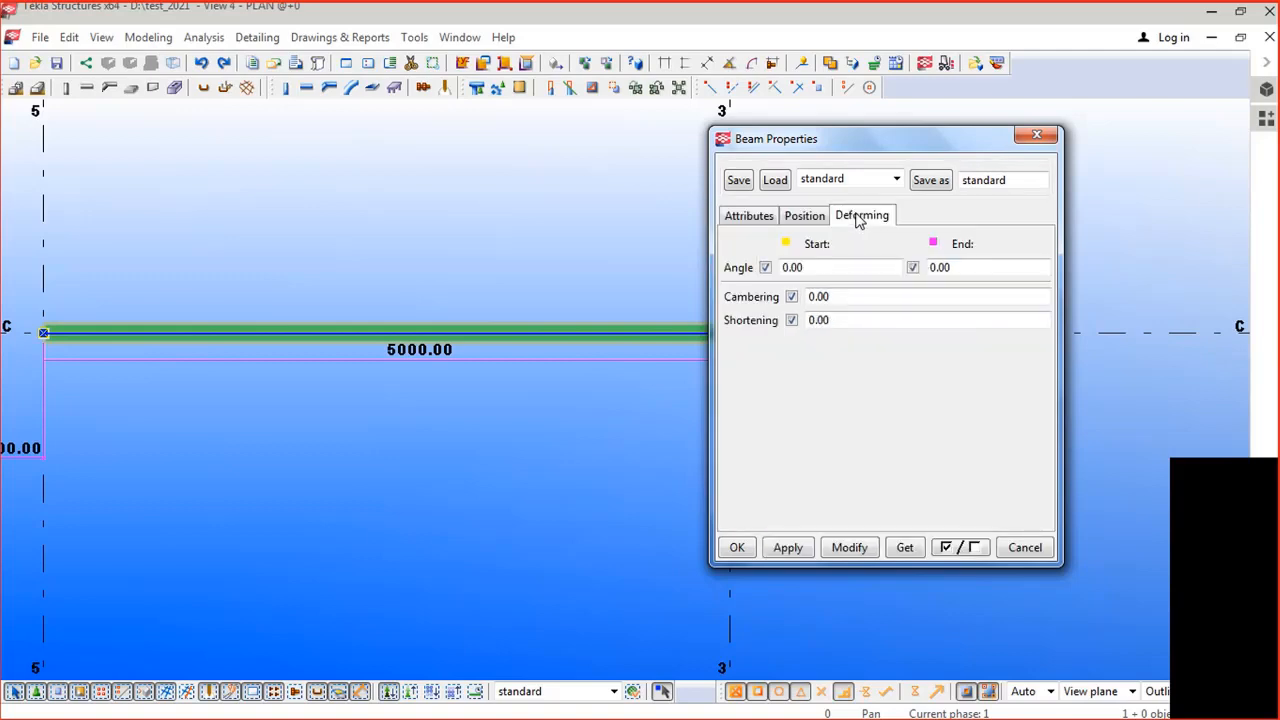
left_click(783, 222)
left_click(745, 217)
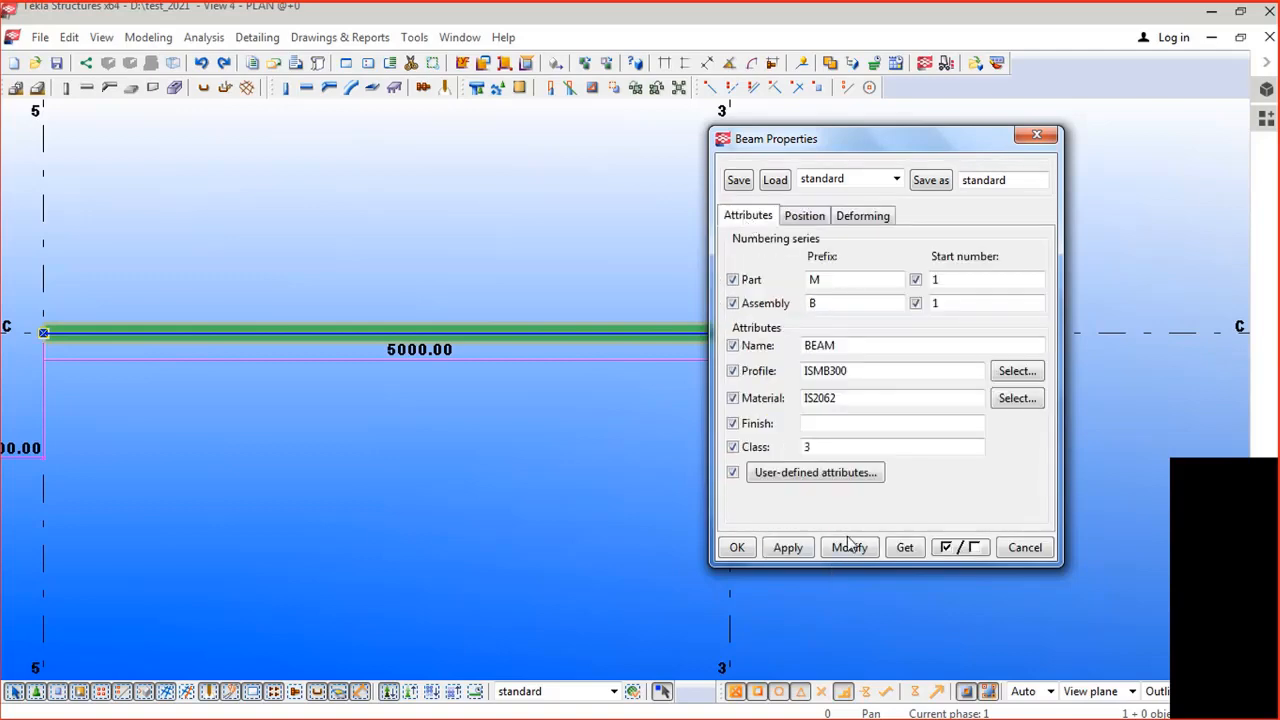
Step: Open the beam's user-defined attributes, look at the Camber and Preliminary mark parameters, and close them without changes
left_click(816, 473)
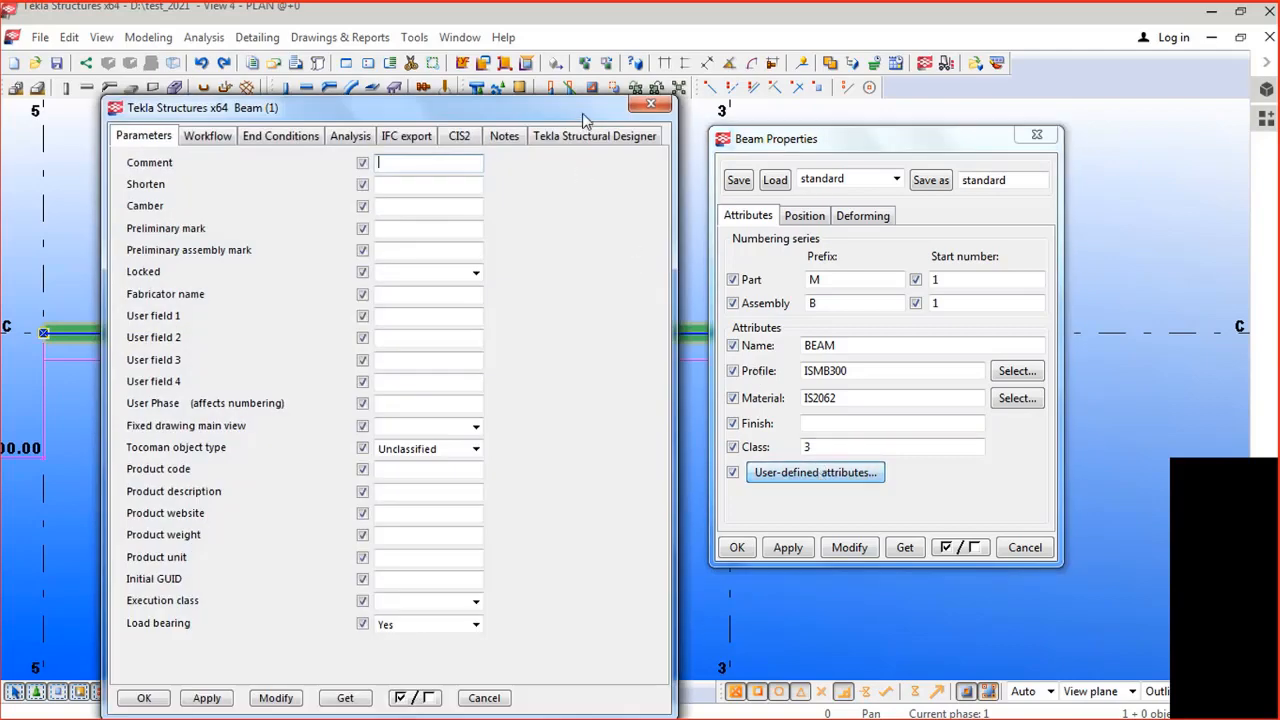
left_click_drag(585, 120, 1068, 62)
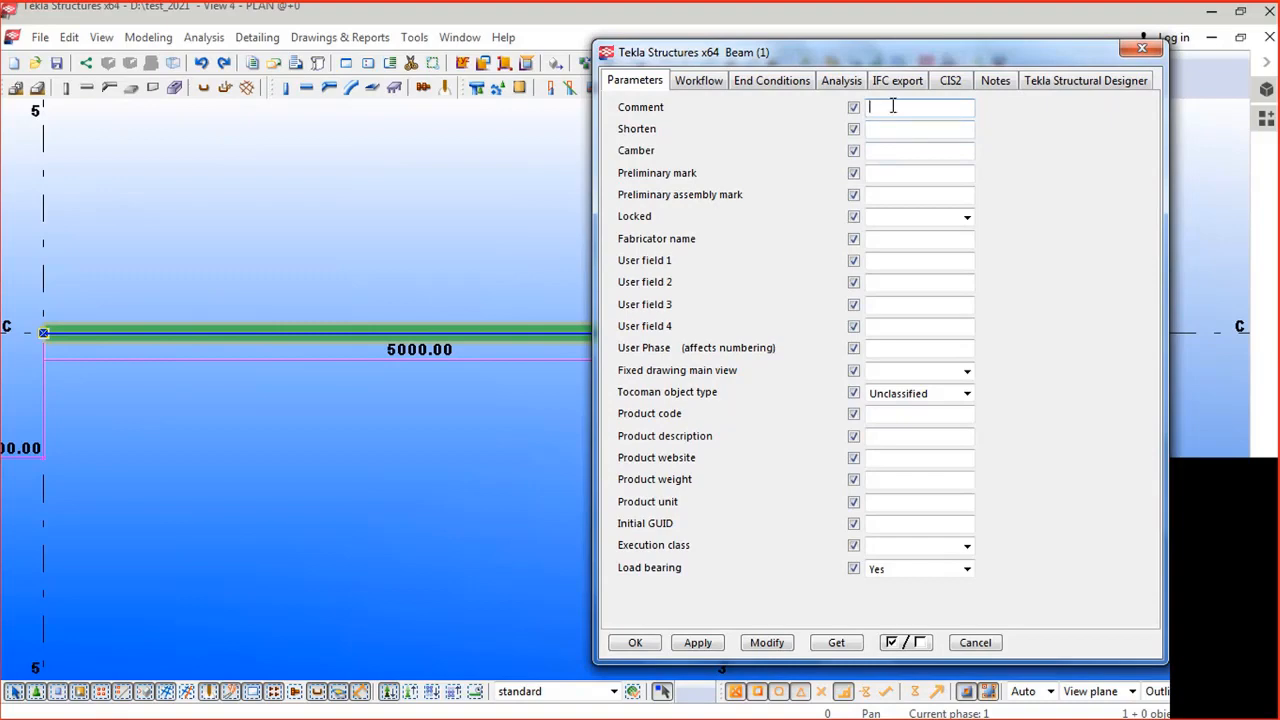
left_click(890, 150)
left_click(887, 173)
left_click(892, 148)
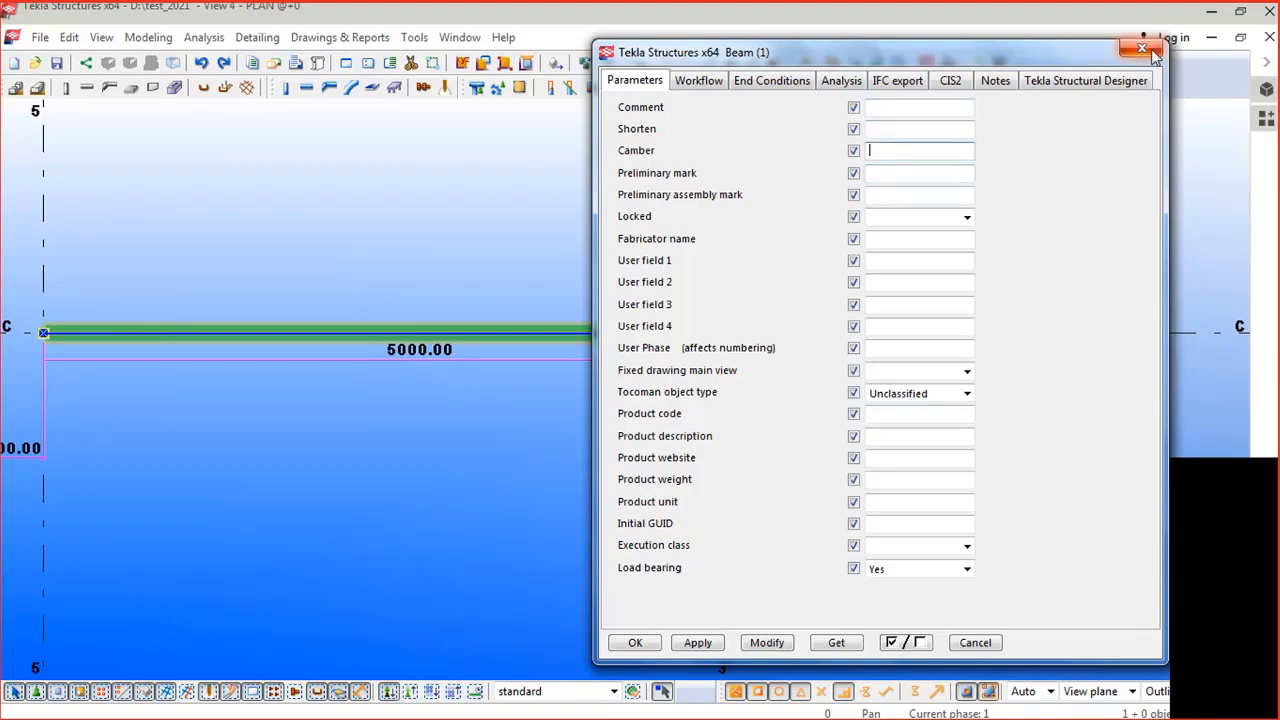
left_click(1146, 49)
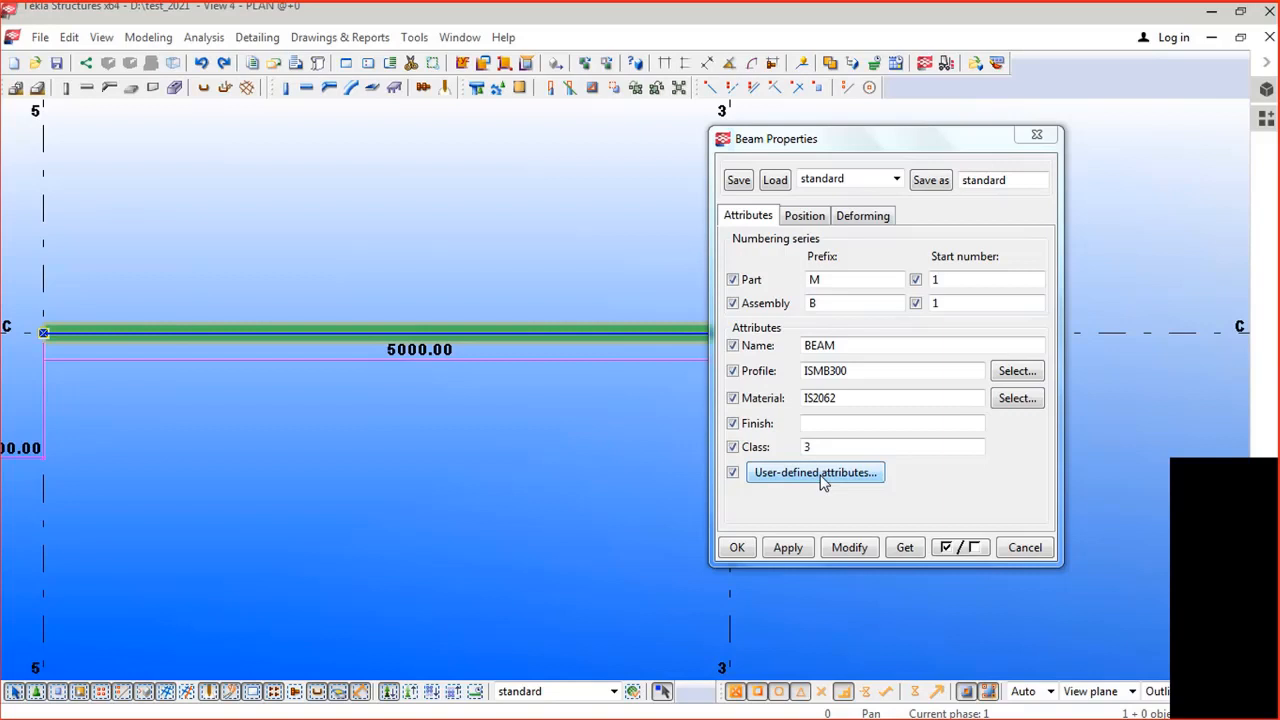
Step: Reopen the user-defined attributes and examine the Camber, Preliminary mark, Locked and Fabricator name parameters, including the Locked options
left_click(821, 478)
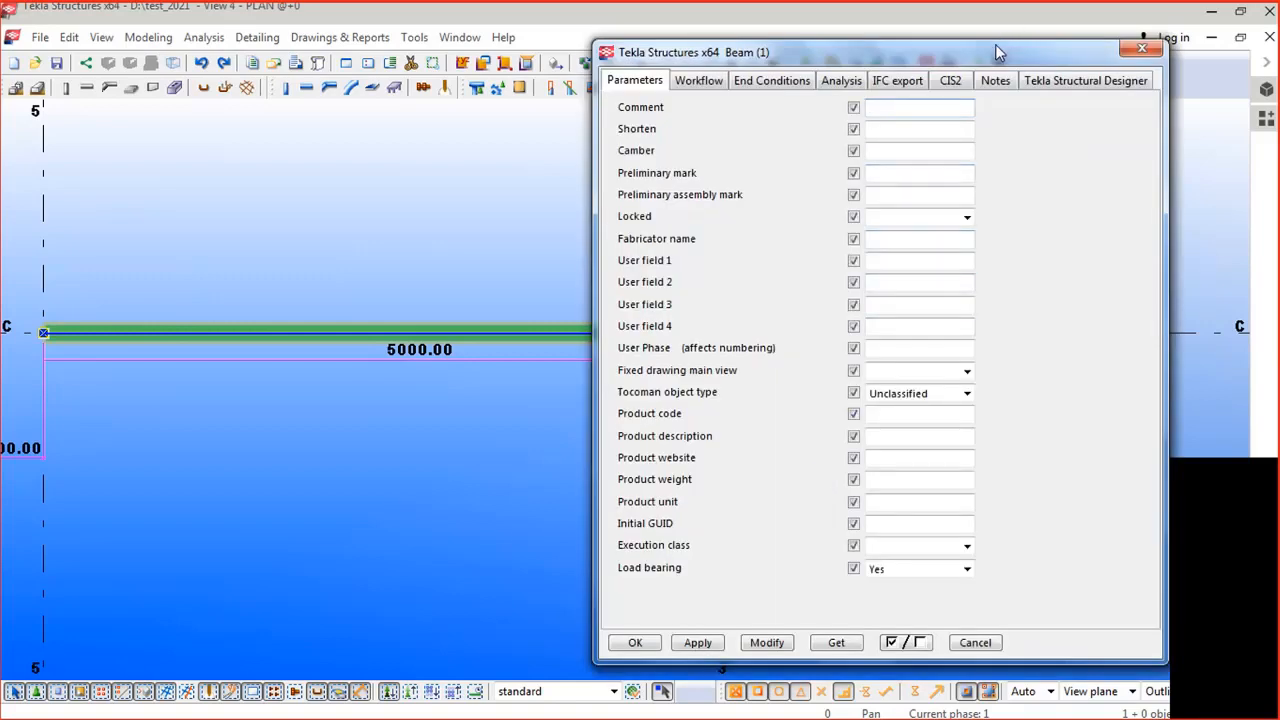
left_click_drag(998, 58, 1074, 34)
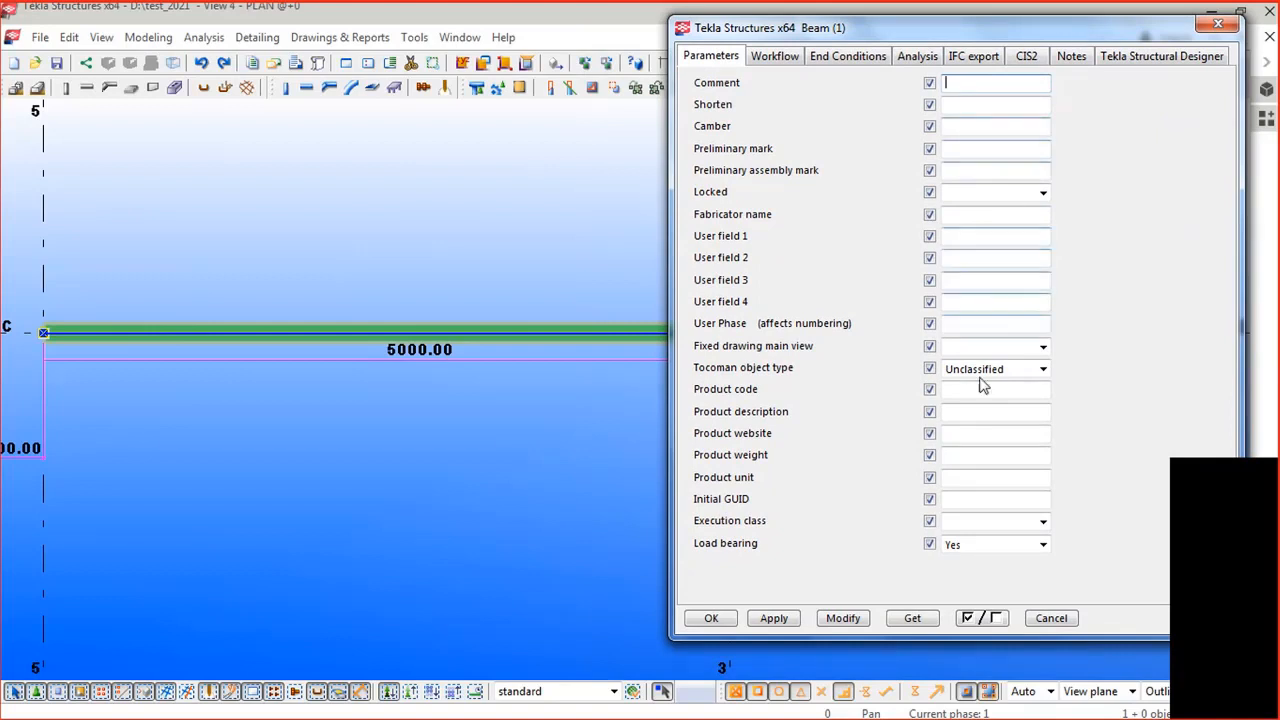
left_click(966, 126)
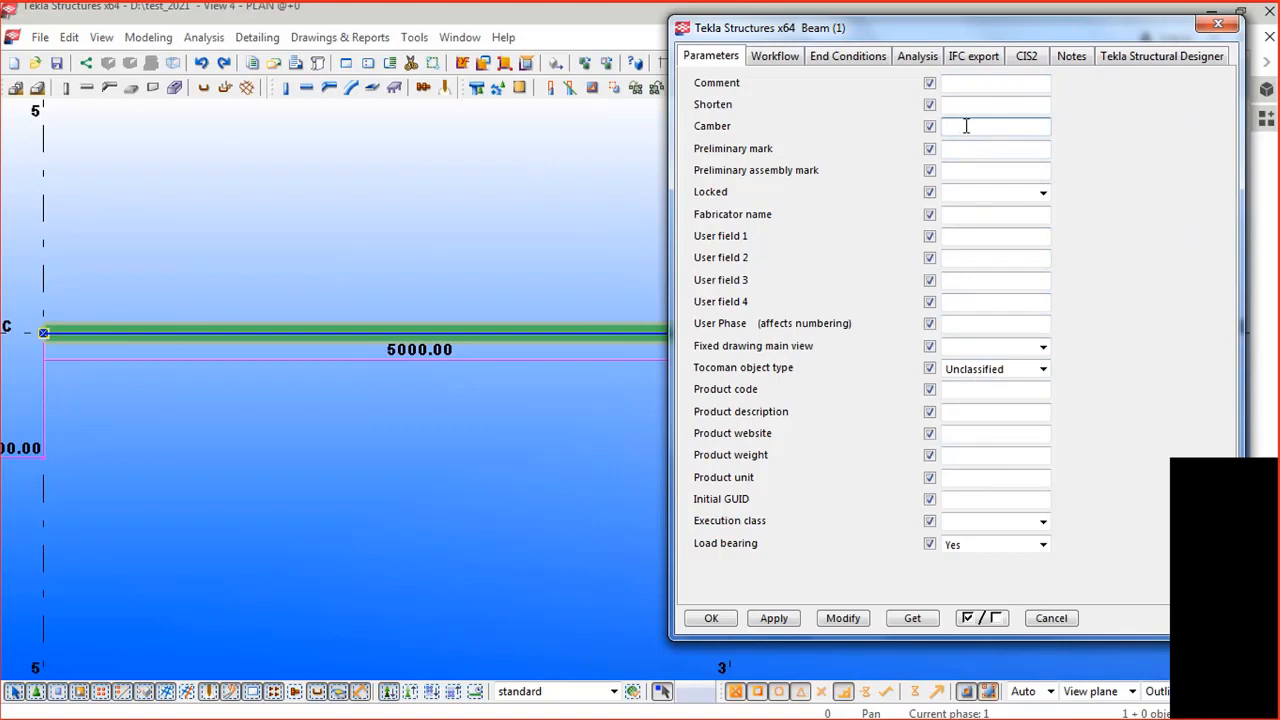
left_click(957, 148)
left_click(956, 196)
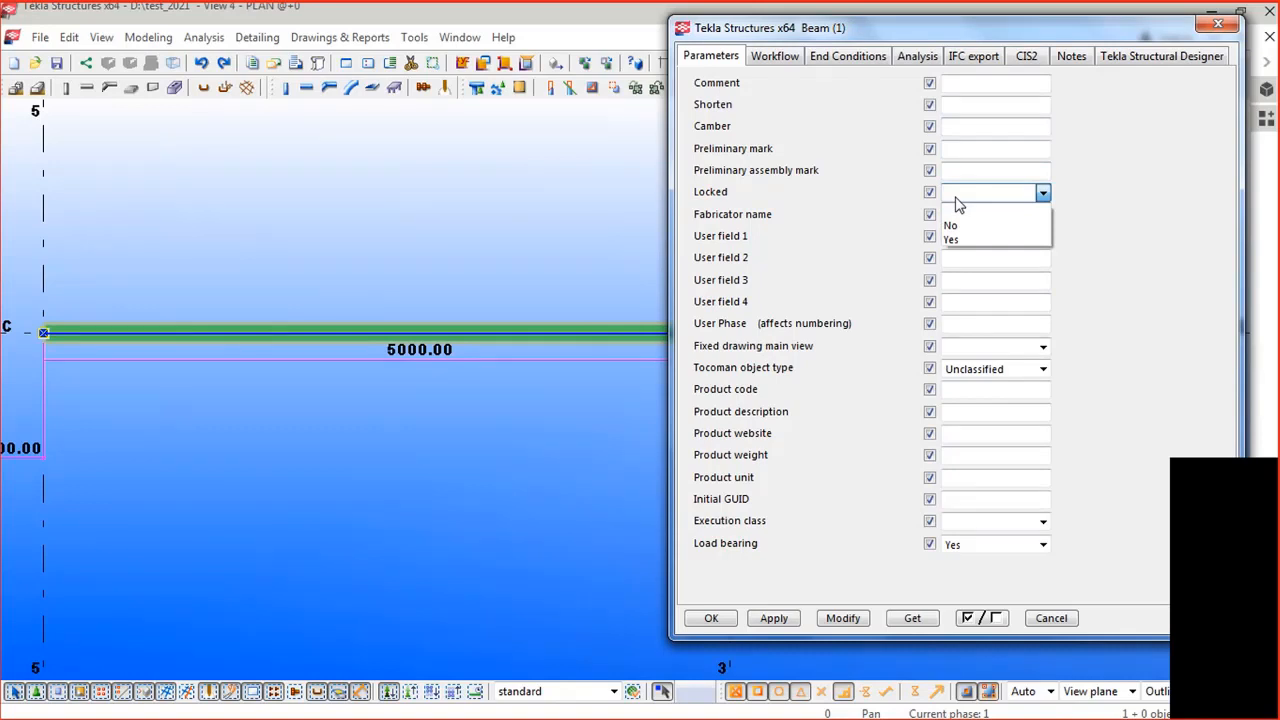
left_click(956, 198)
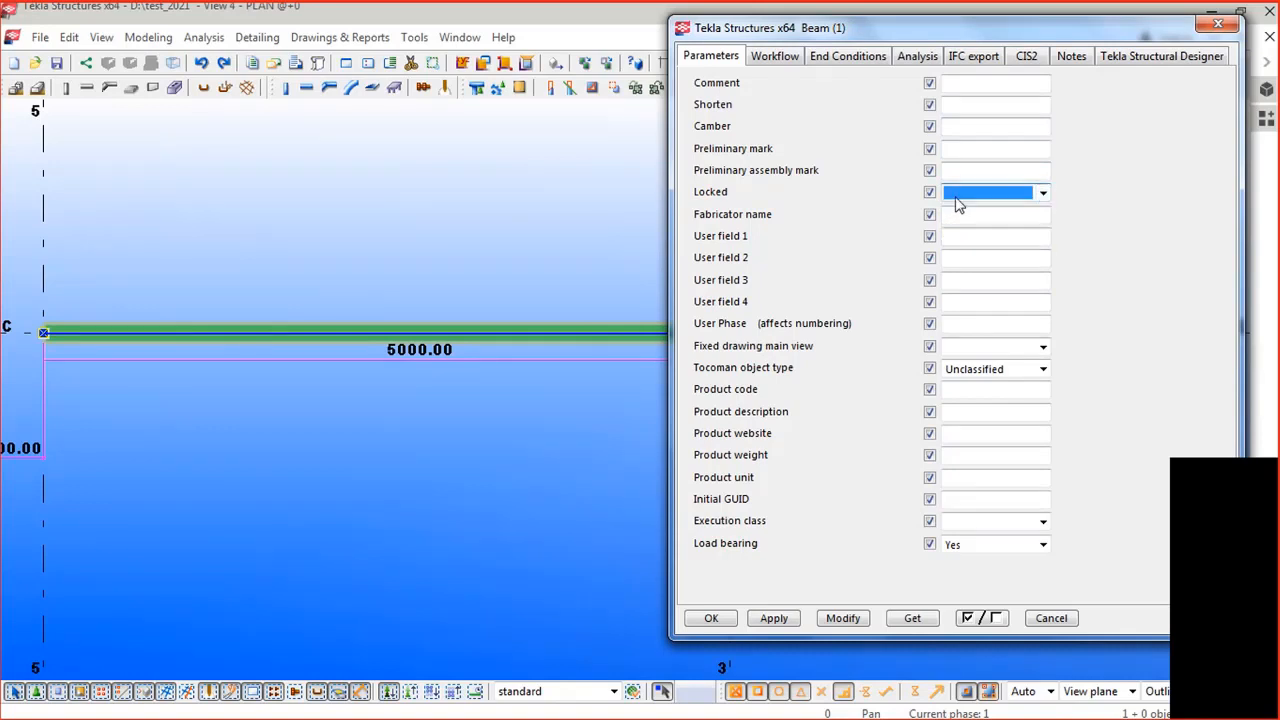
left_click(963, 216)
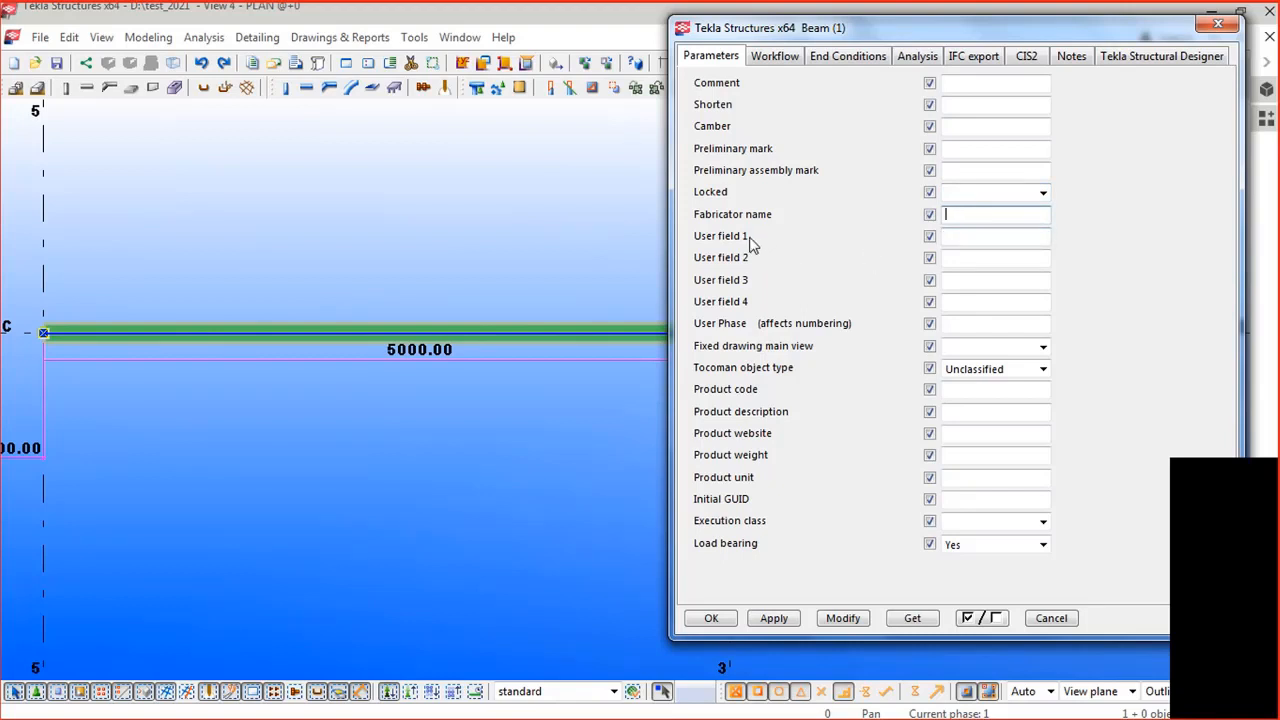
Step: Examine the beam's User field 1 to 4 and User Phase parameters in the user-defined attributes
left_click(976, 234)
left_click(961, 307)
left_click(957, 280)
left_click(950, 257)
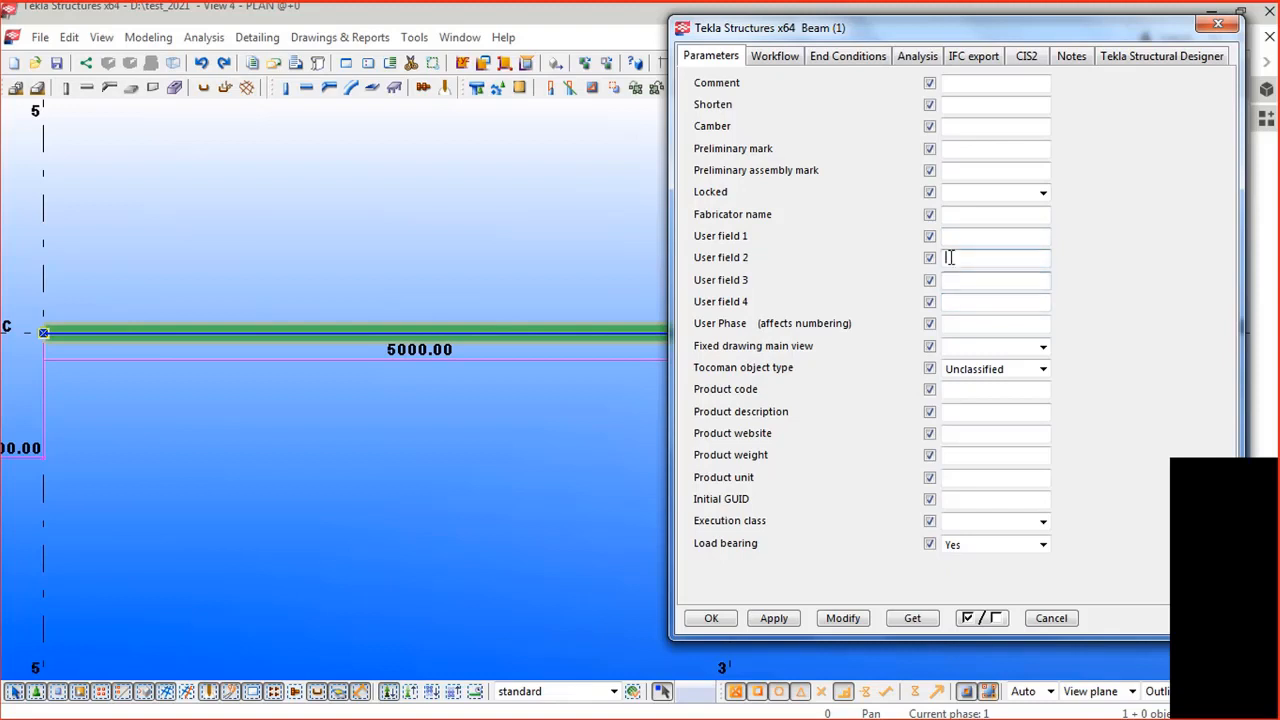
left_click(960, 237)
left_click(958, 262)
left_click(962, 238)
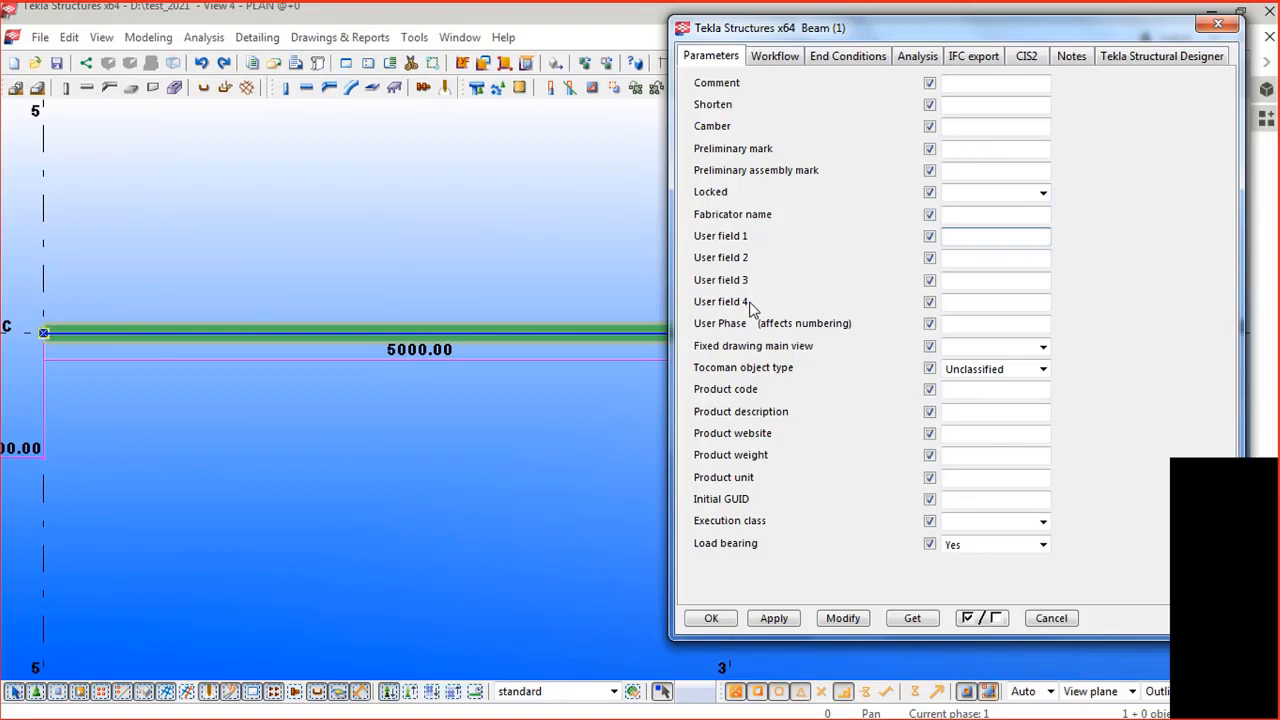
left_click(957, 301)
left_click(963, 323)
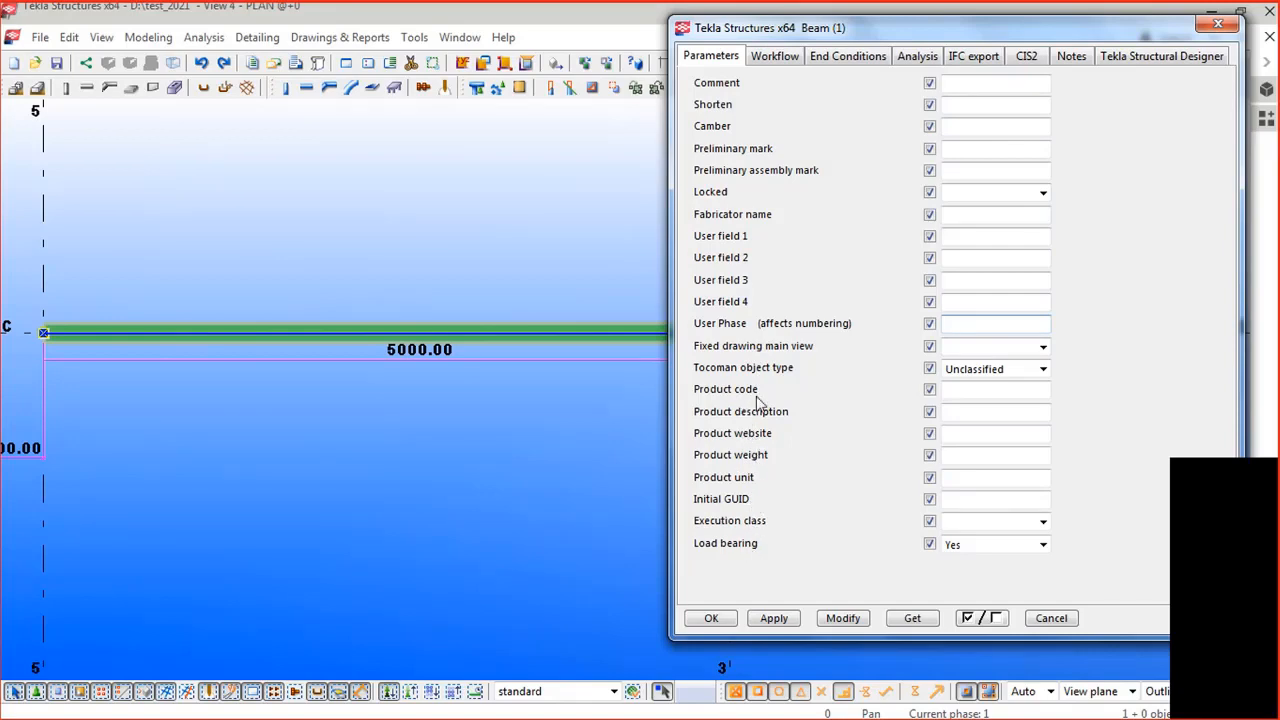
Step: Examine the beam's workflow attributes for design, fabrication and erection, and the end reaction and moment connection parameters
left_click(768, 58)
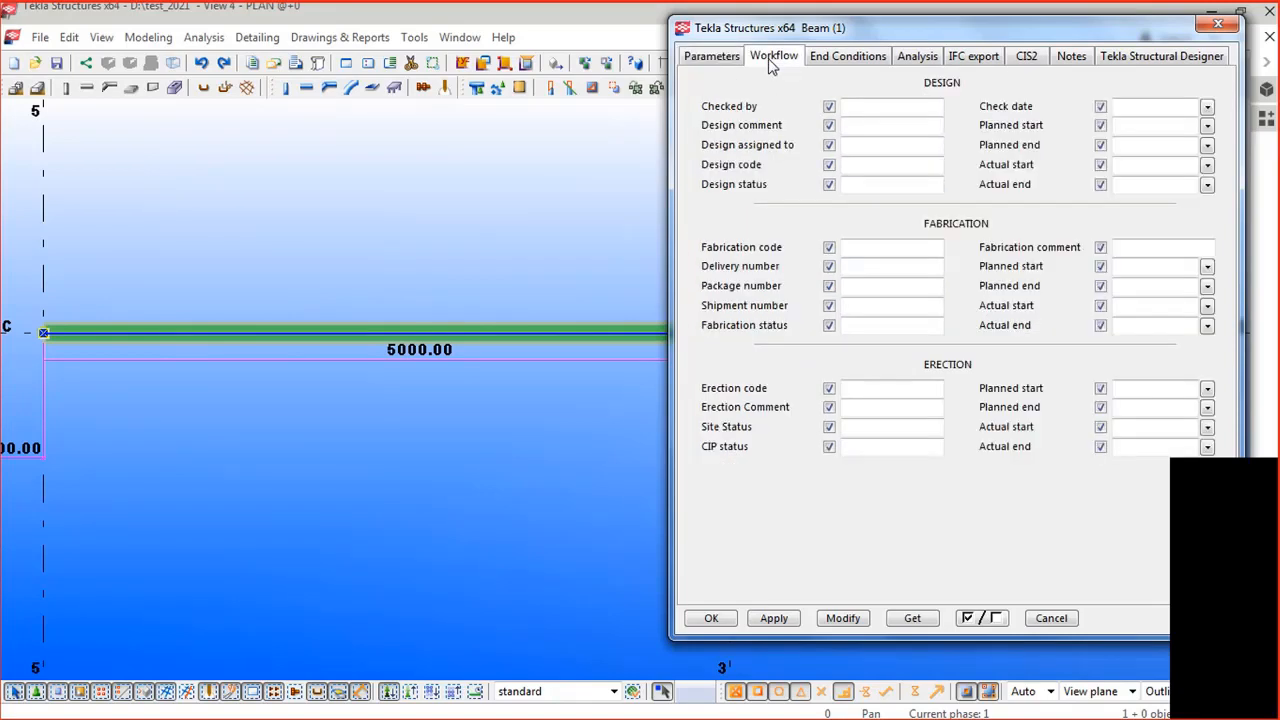
left_click(862, 107)
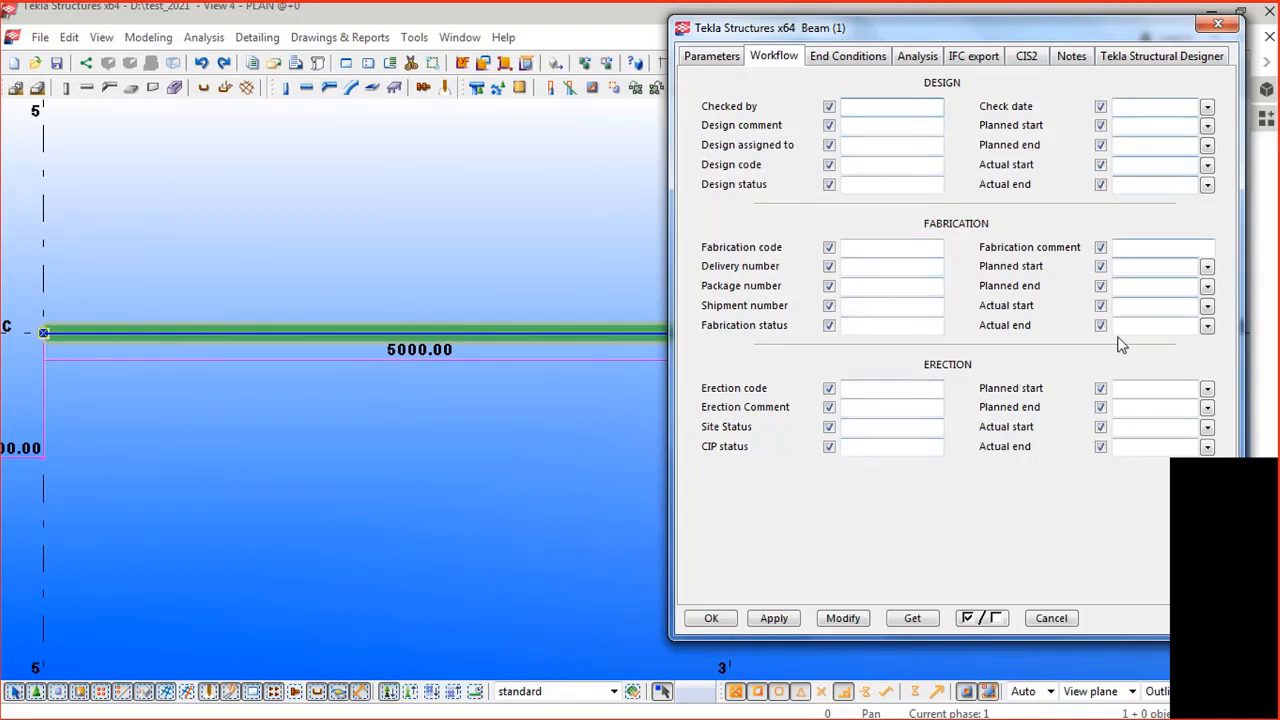
left_click(862, 60)
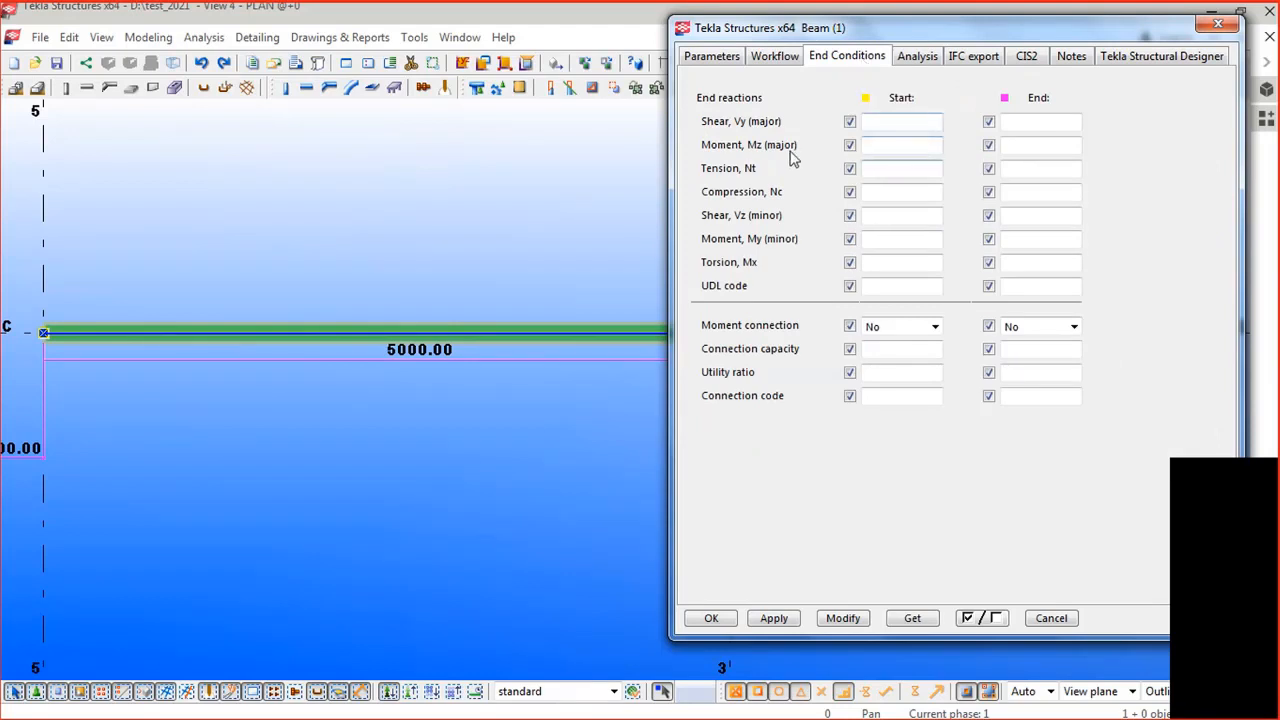
left_click(889, 125)
left_click(895, 147)
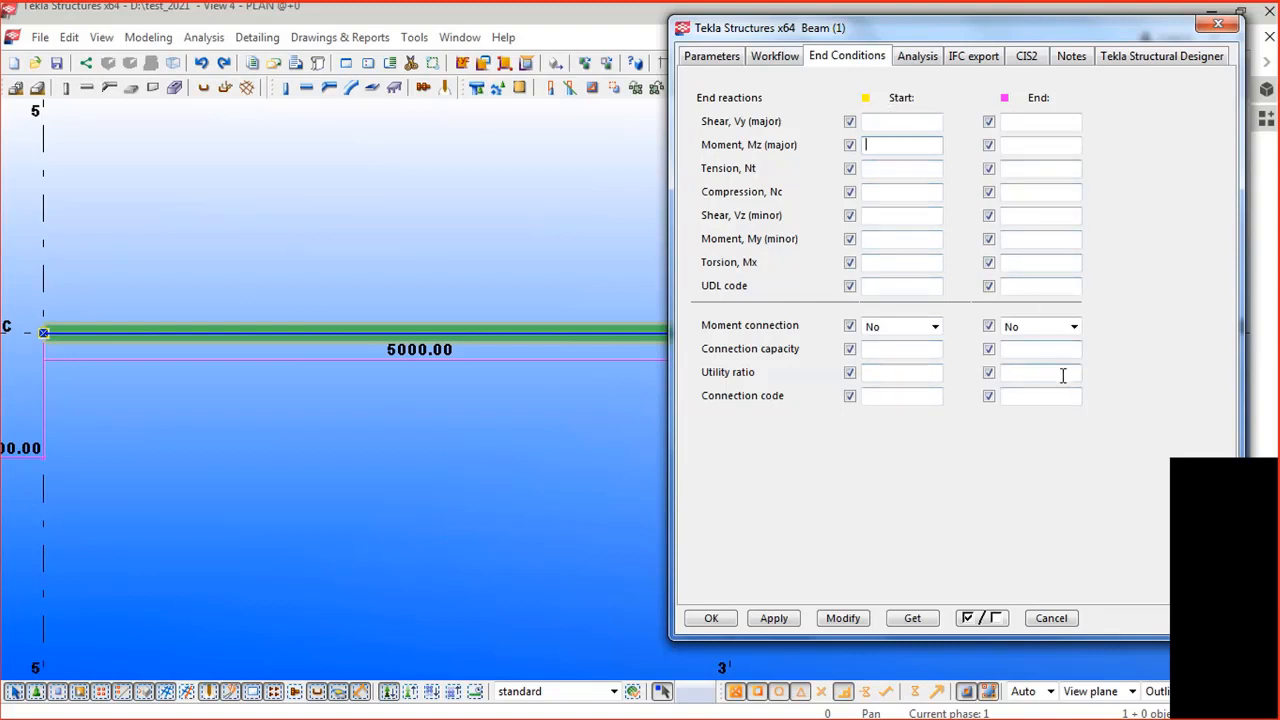
Step: Look through the beam's Analysis, IFC export, CIS2, Notes and Tekla Structural Designer attributes, and close the user-defined attributes unchanged
left_click(925, 60)
left_click(978, 60)
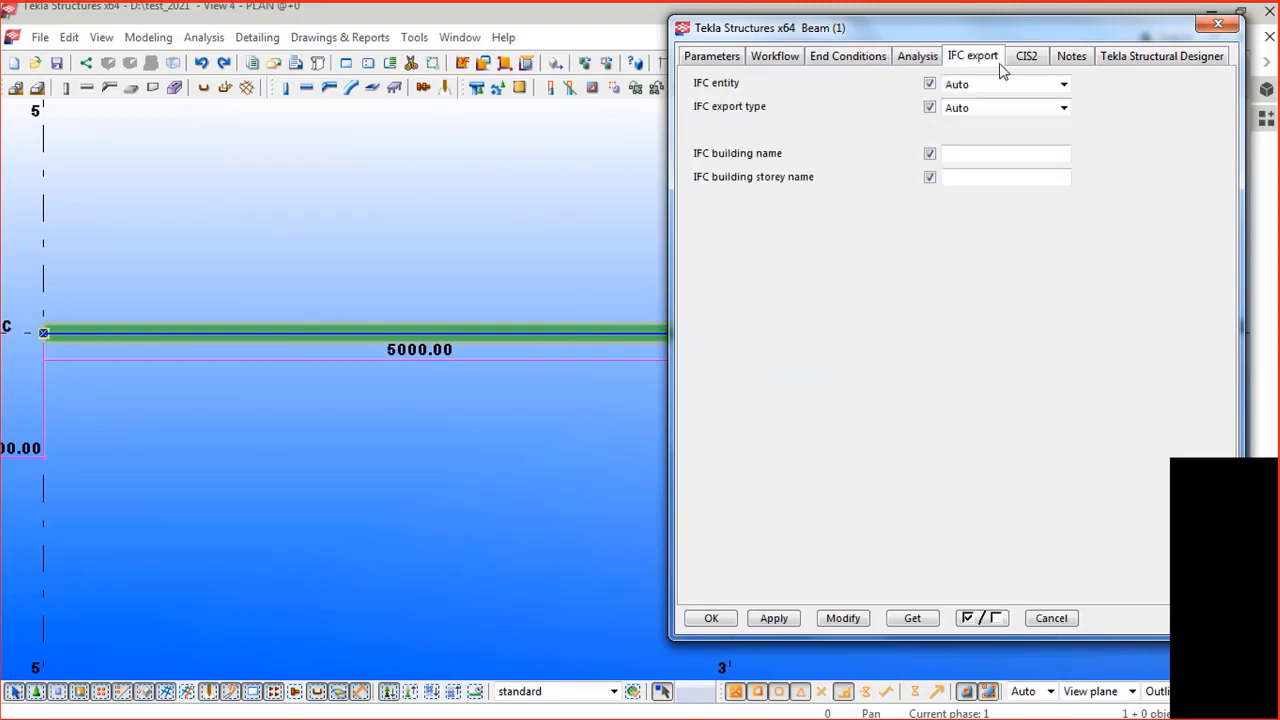
left_click(1025, 60)
left_click(1071, 60)
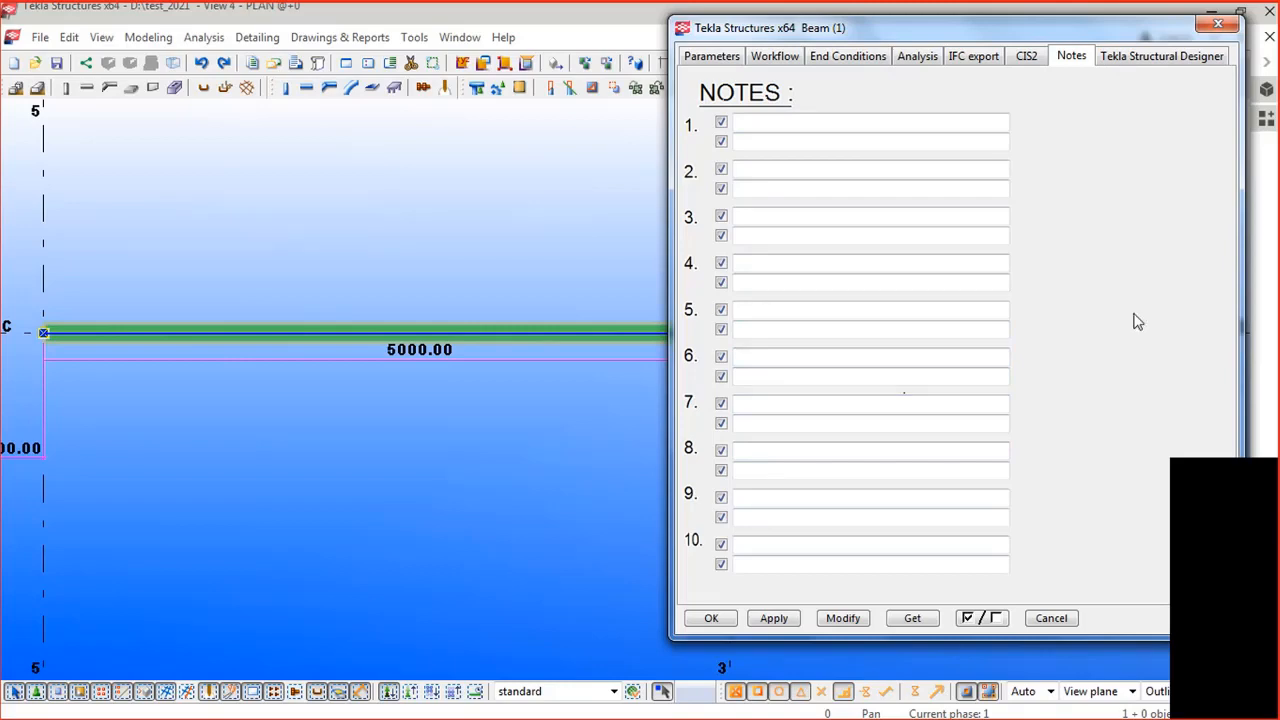
left_click(1178, 60)
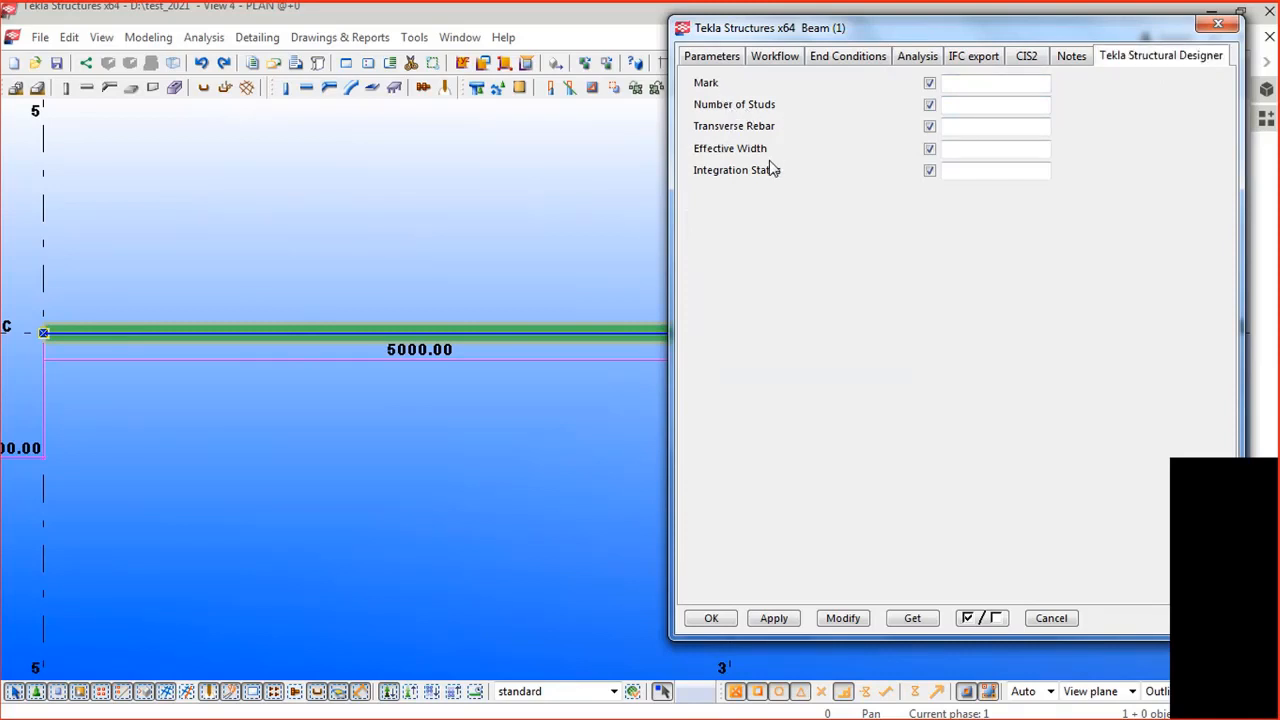
left_click(960, 106)
left_click(1211, 31)
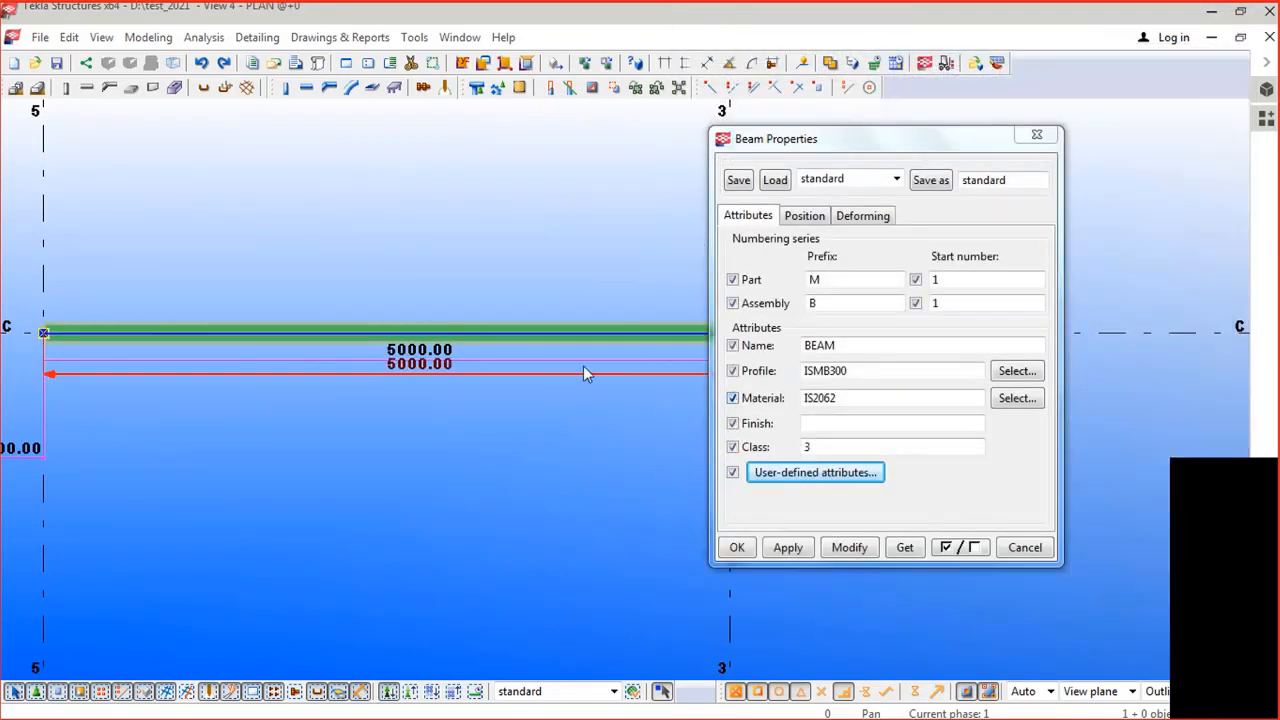
Step: Change the material of the beam on grid line C to FE490 from the material catalog
left_click(629, 343)
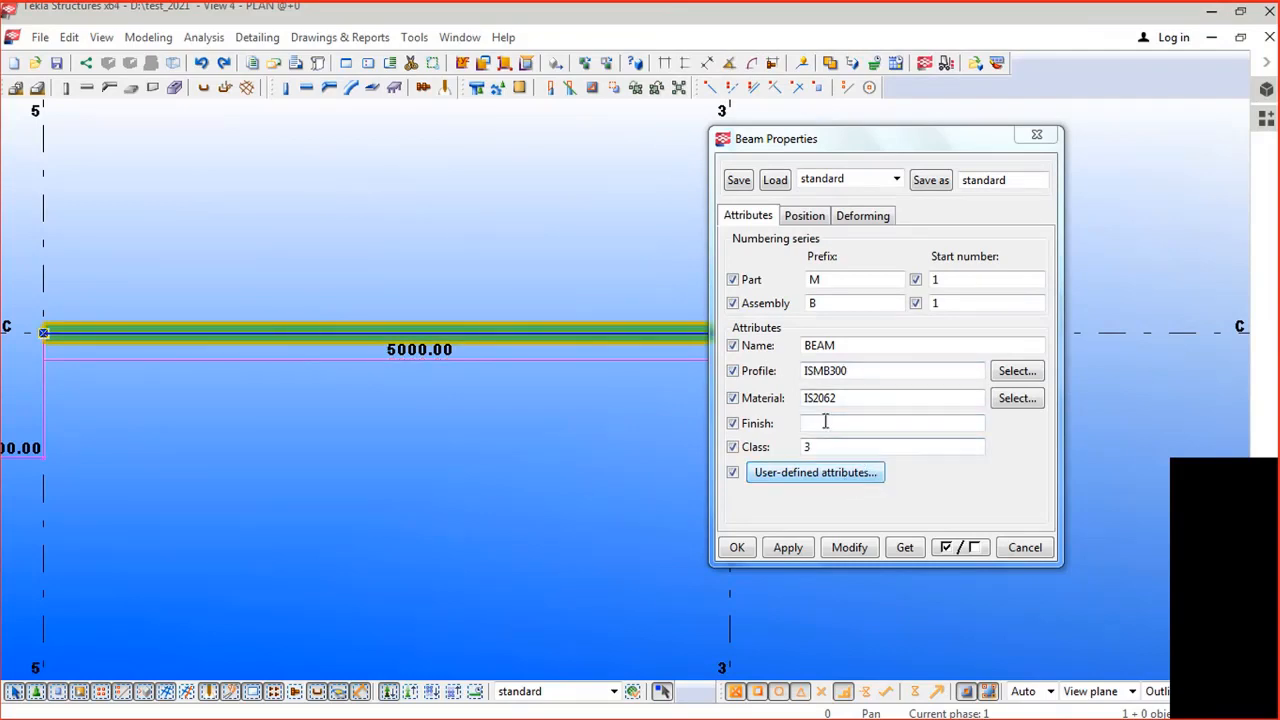
left_click(1017, 398)
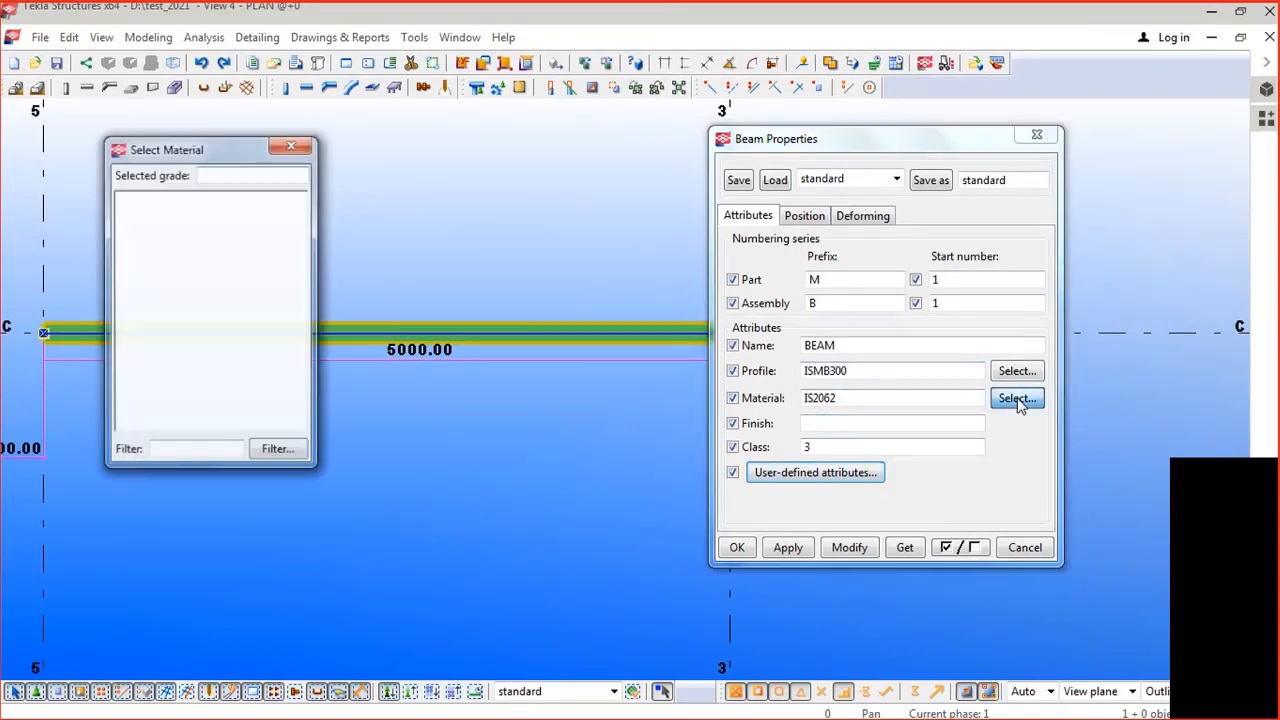
left_click_drag(314, 466, 376, 666)
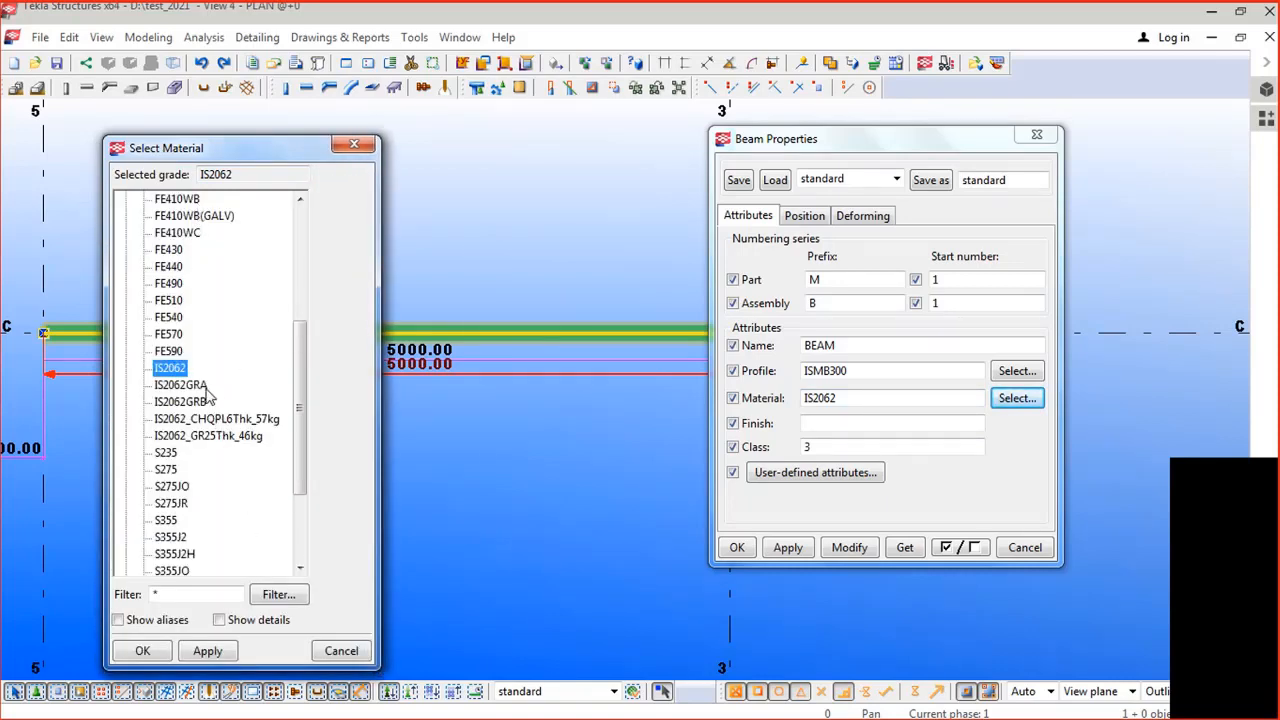
scroll(208, 390, "up", 1)
scroll(196, 268, "up", 2)
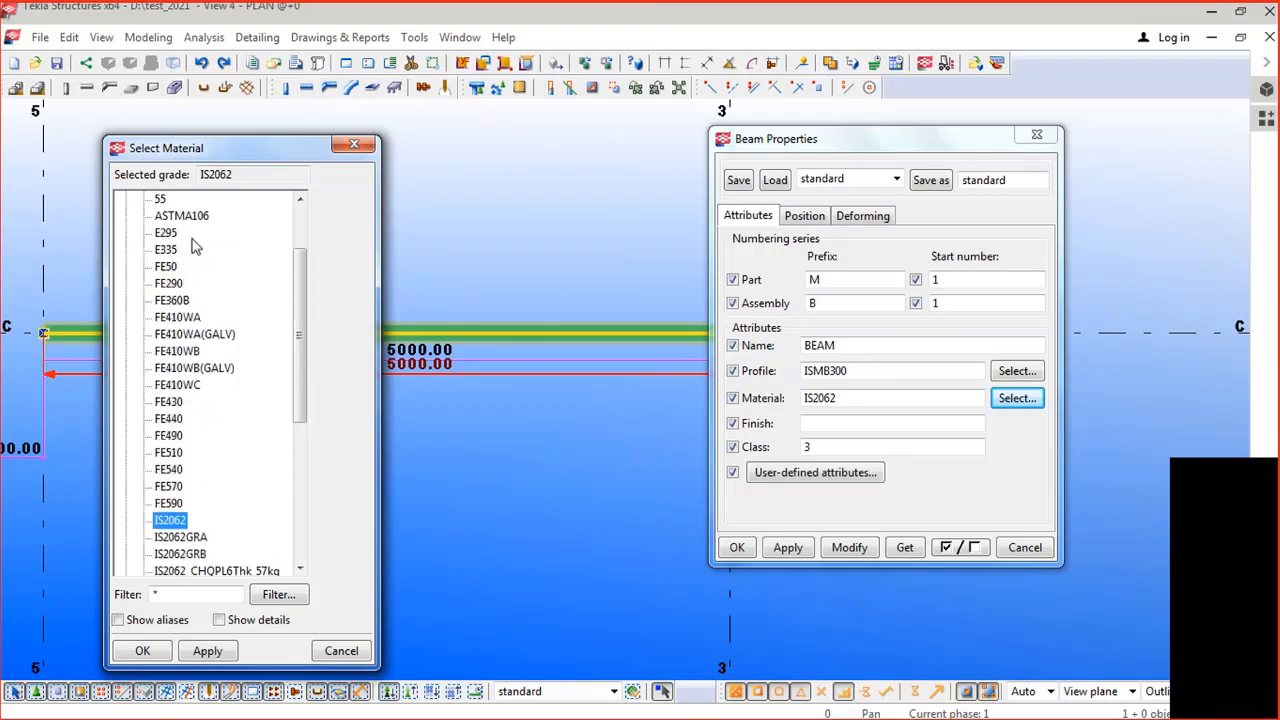
left_click(169, 436)
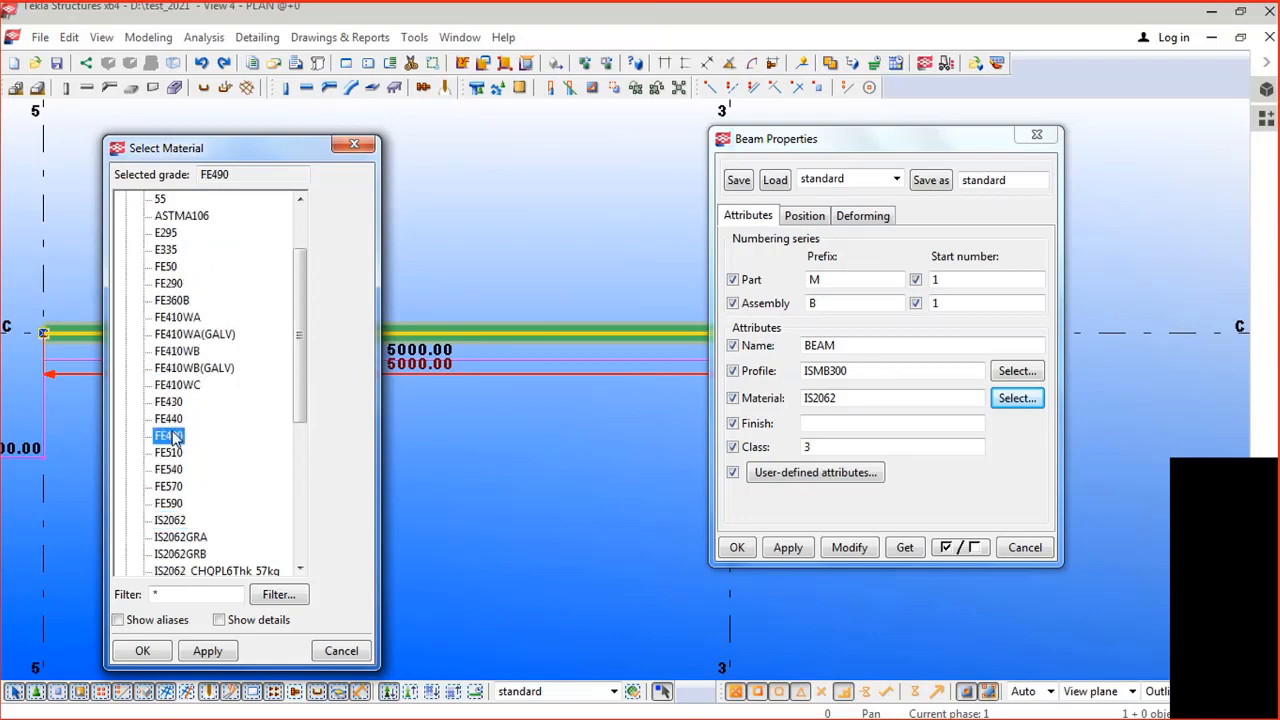
left_click(207, 651)
left_click(143, 651)
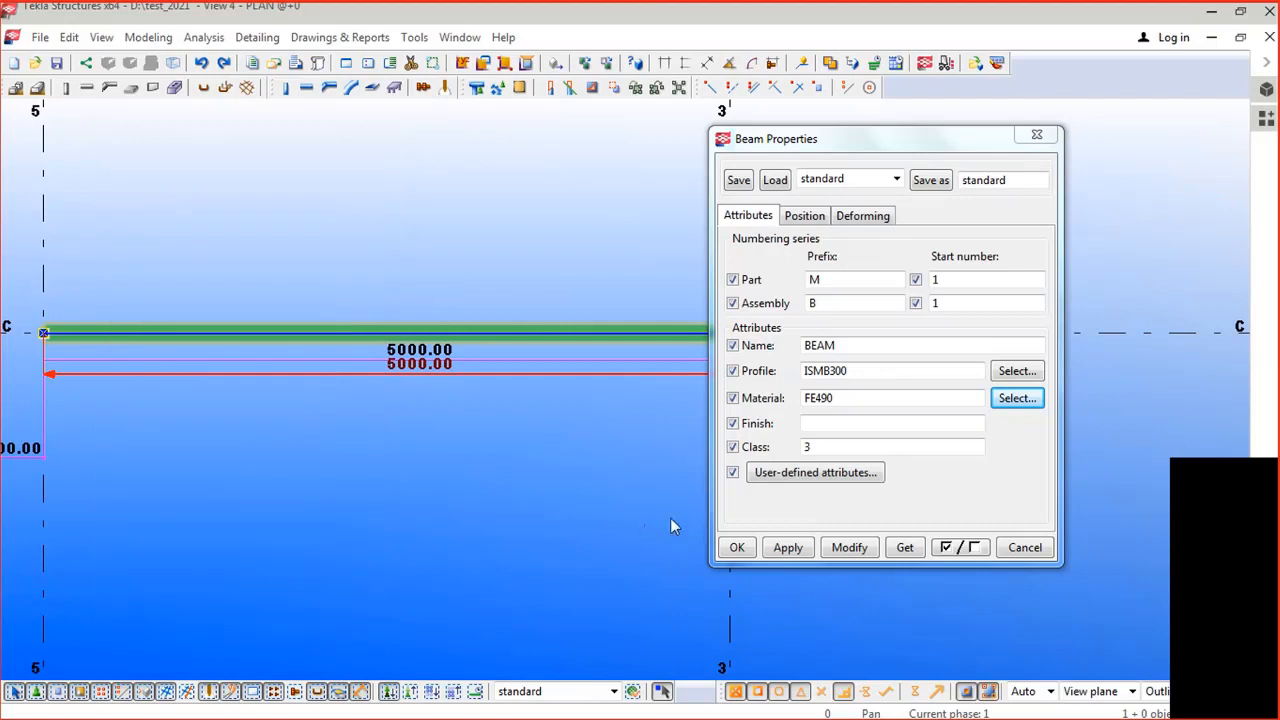
left_click(849, 548)
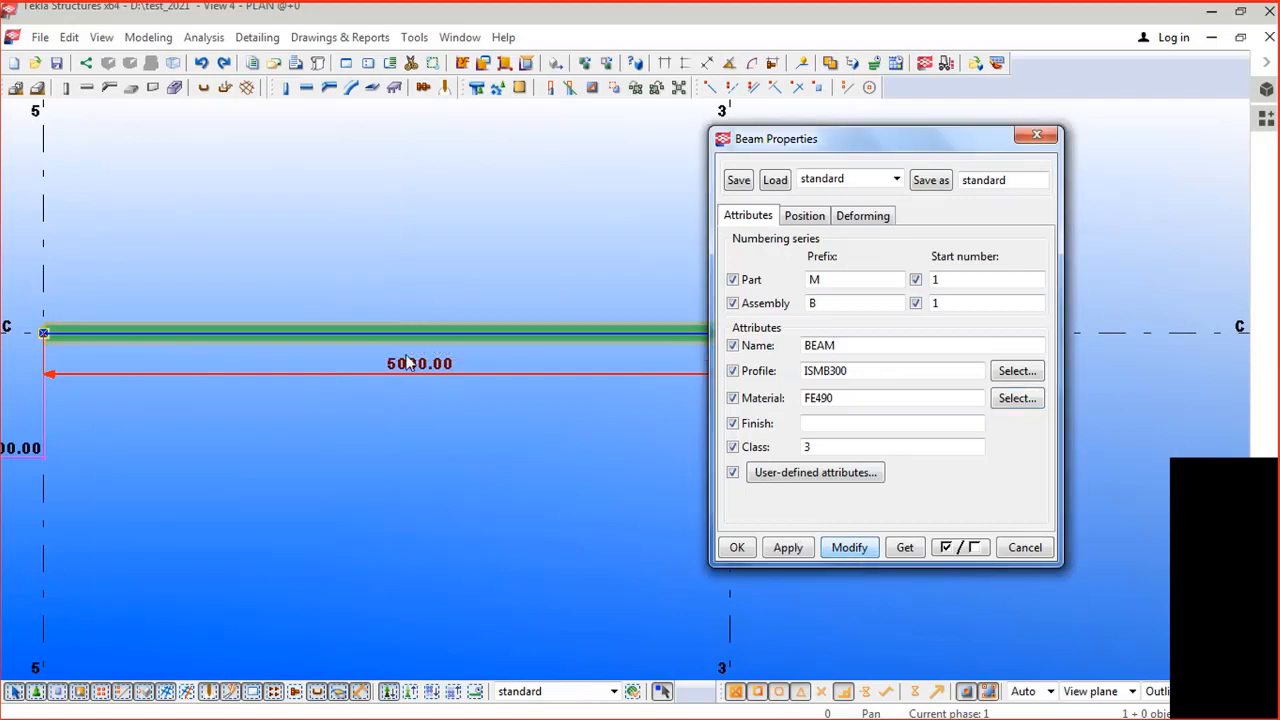
Step: Inquire the beam on grid line C and enlarge the report window to show more of its data
left_click(380, 330)
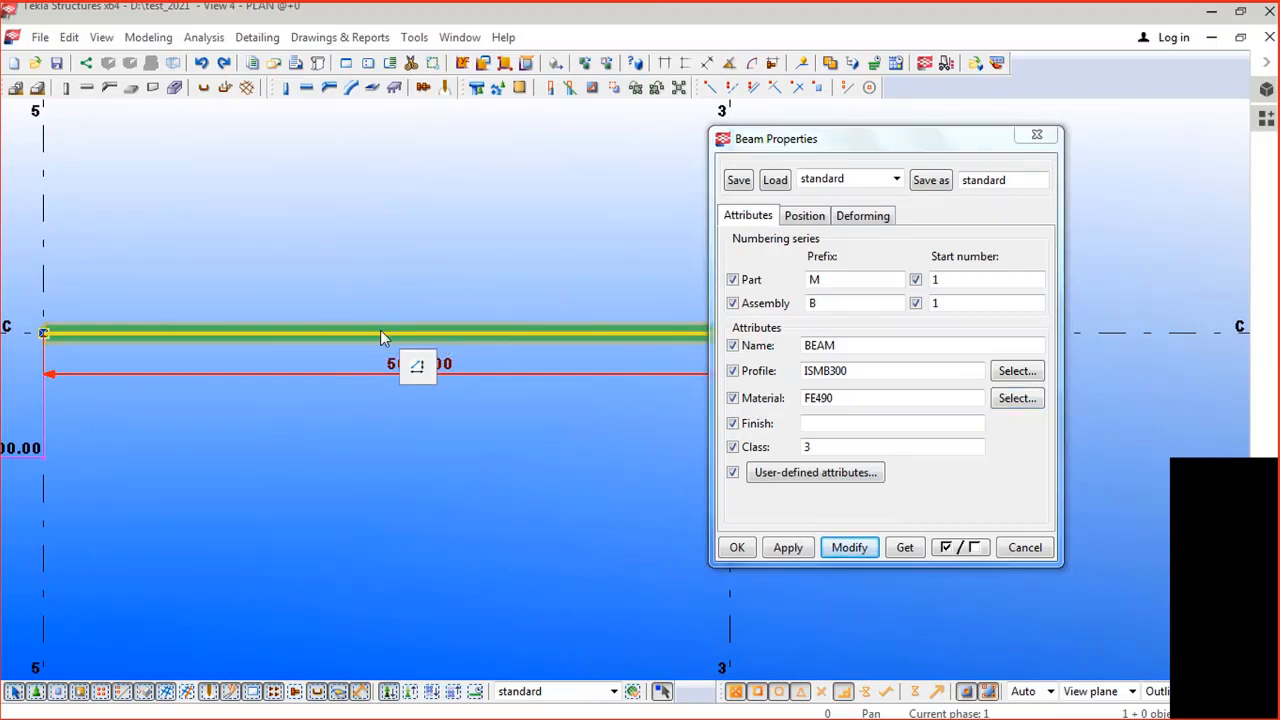
left_click(296, 275)
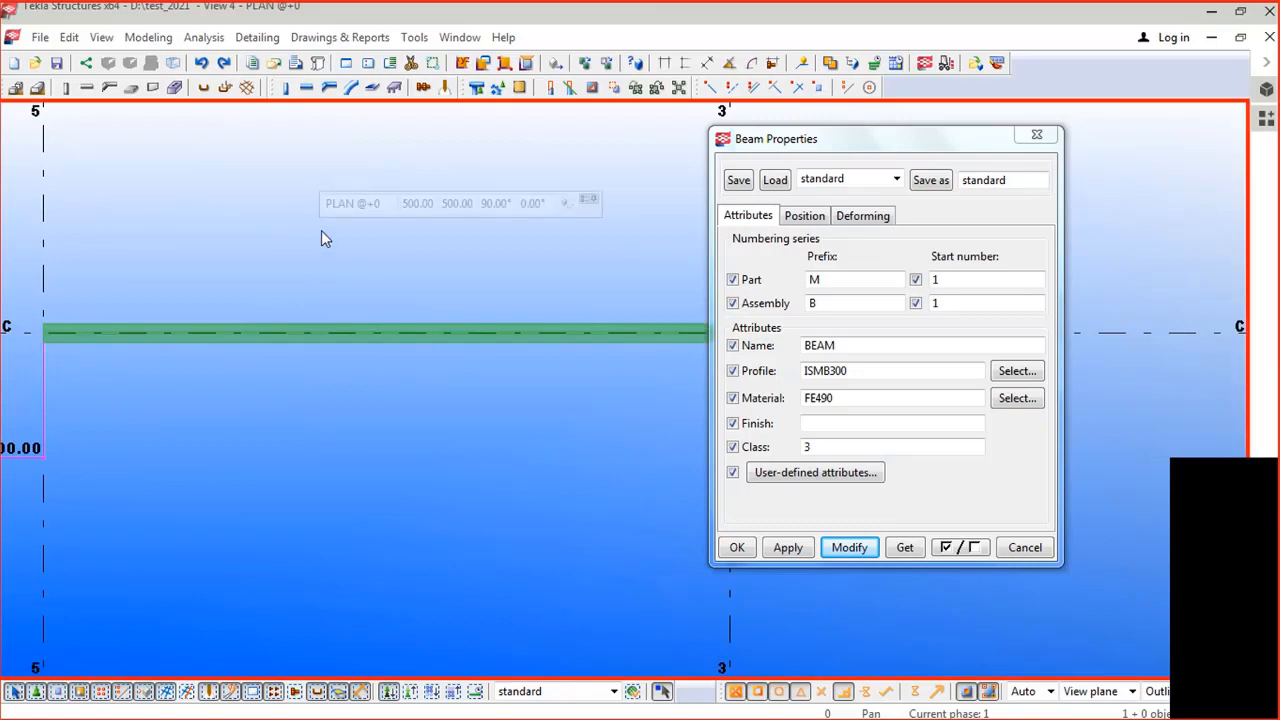
key("shift+i")
left_click(313, 328)
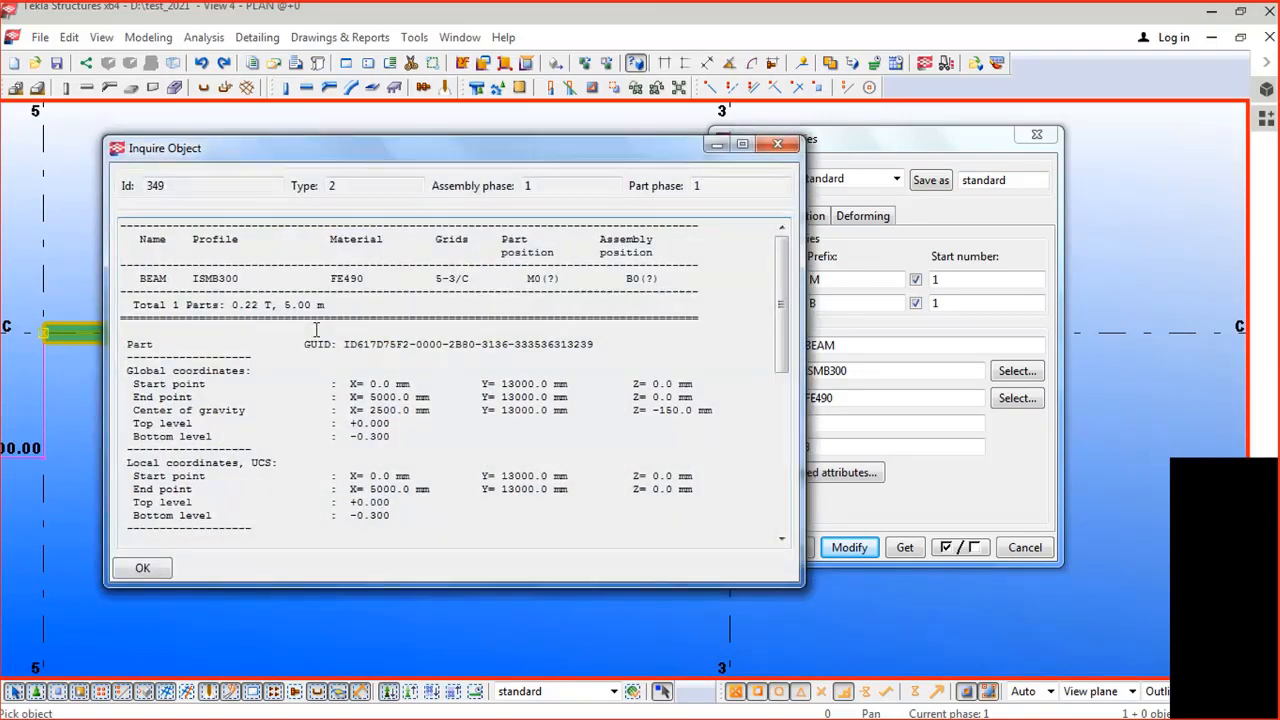
left_click_drag(375, 136, 370, 16)
left_click_drag(390, 583, 404, 708)
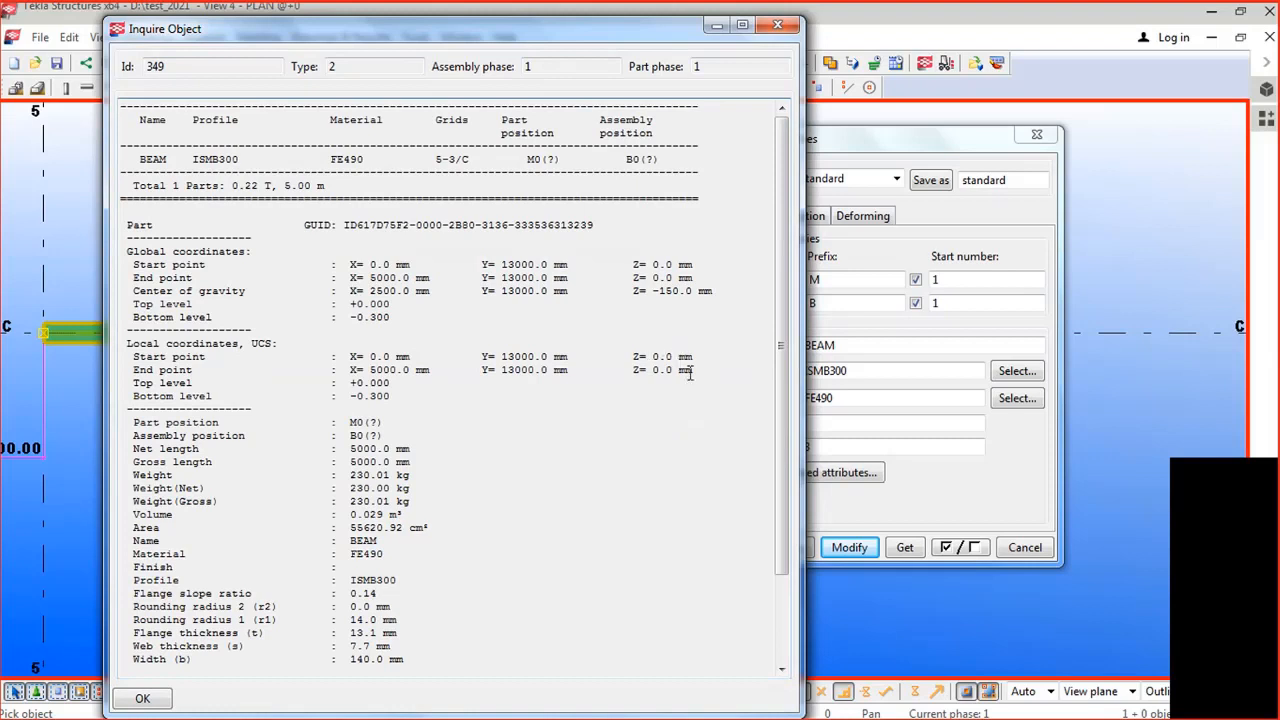
Step: Examine the beam's start and end coordinates, lengths, weights and profile dimensions in the report, and end the inquiry
left_click_drag(694, 373, 628, 357)
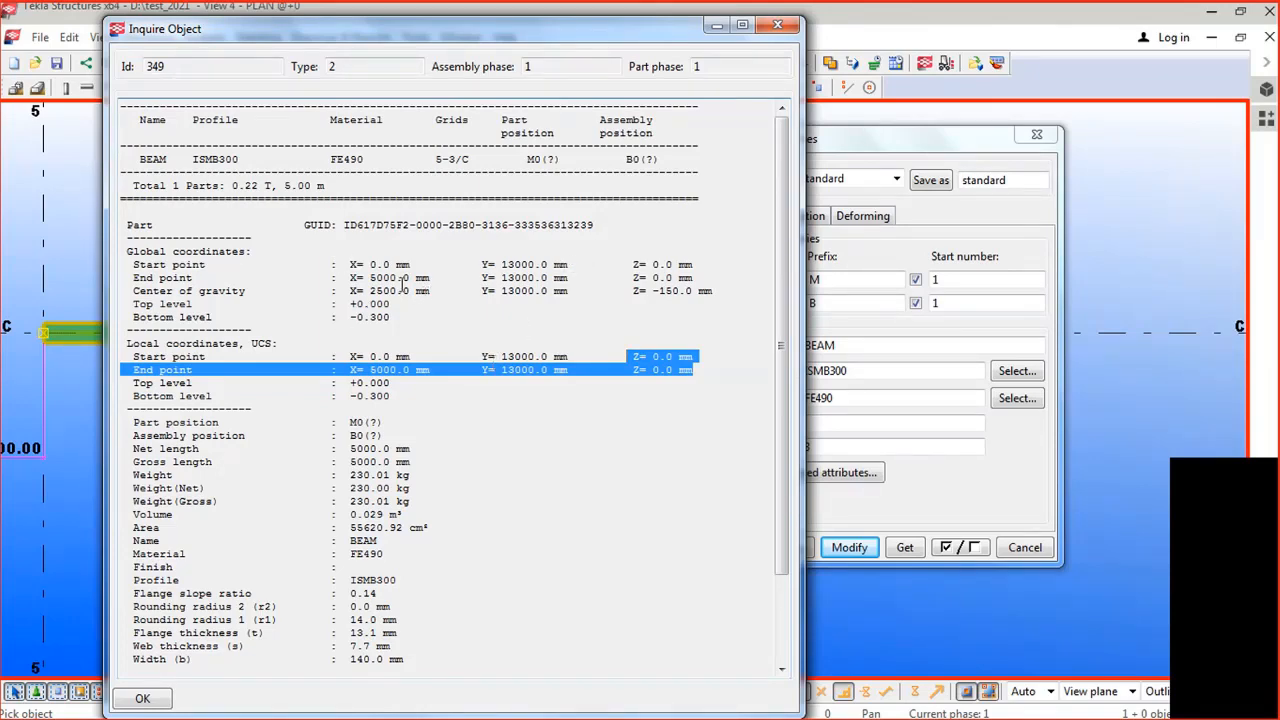
mouse_move(370, 265)
left_mouse_down()
mouse_move(390, 278)
mouse_move(357, 278)
left_mouse_up()
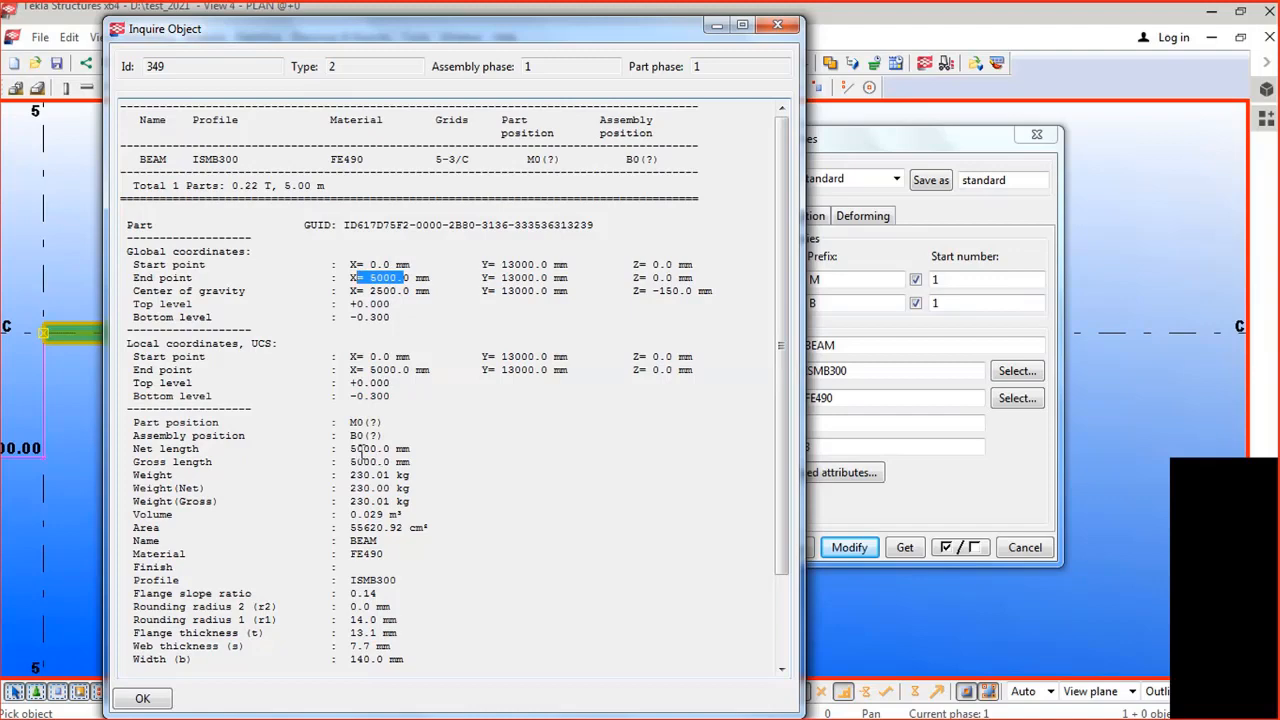
left_click_drag(359, 450, 331, 447)
left_click_drag(409, 501, 343, 476)
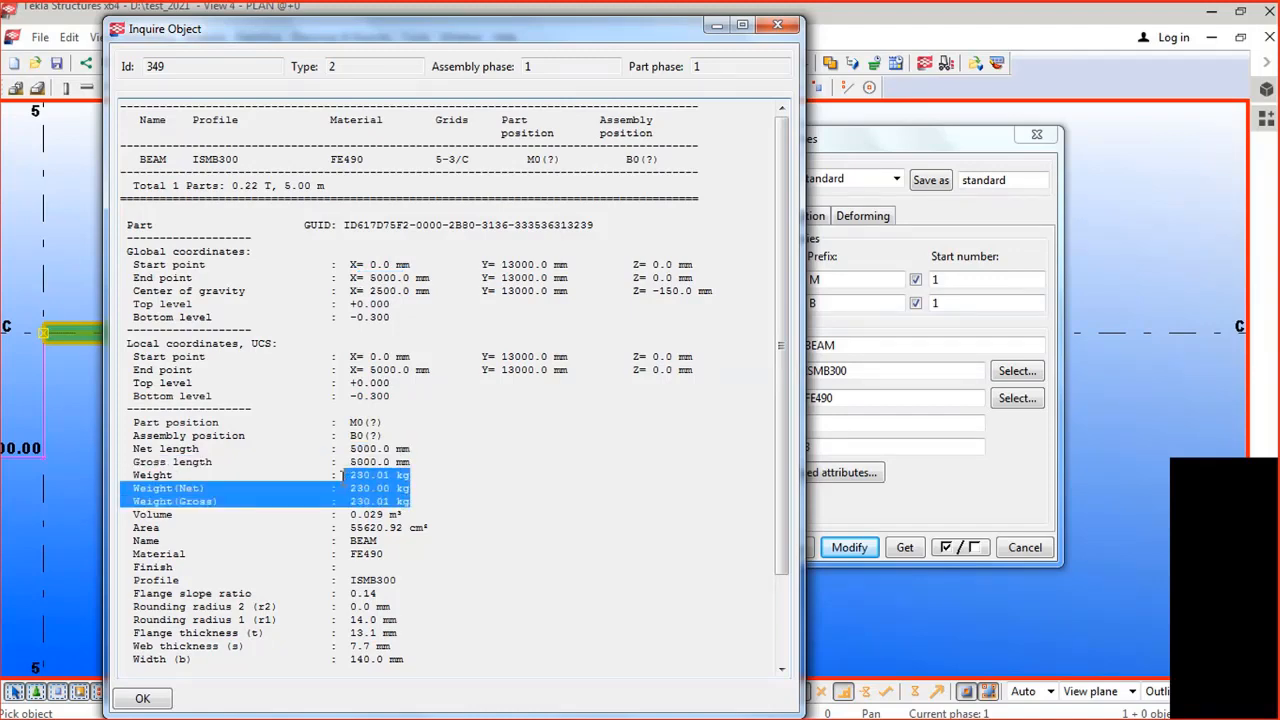
scroll(345, 476, "down", 3)
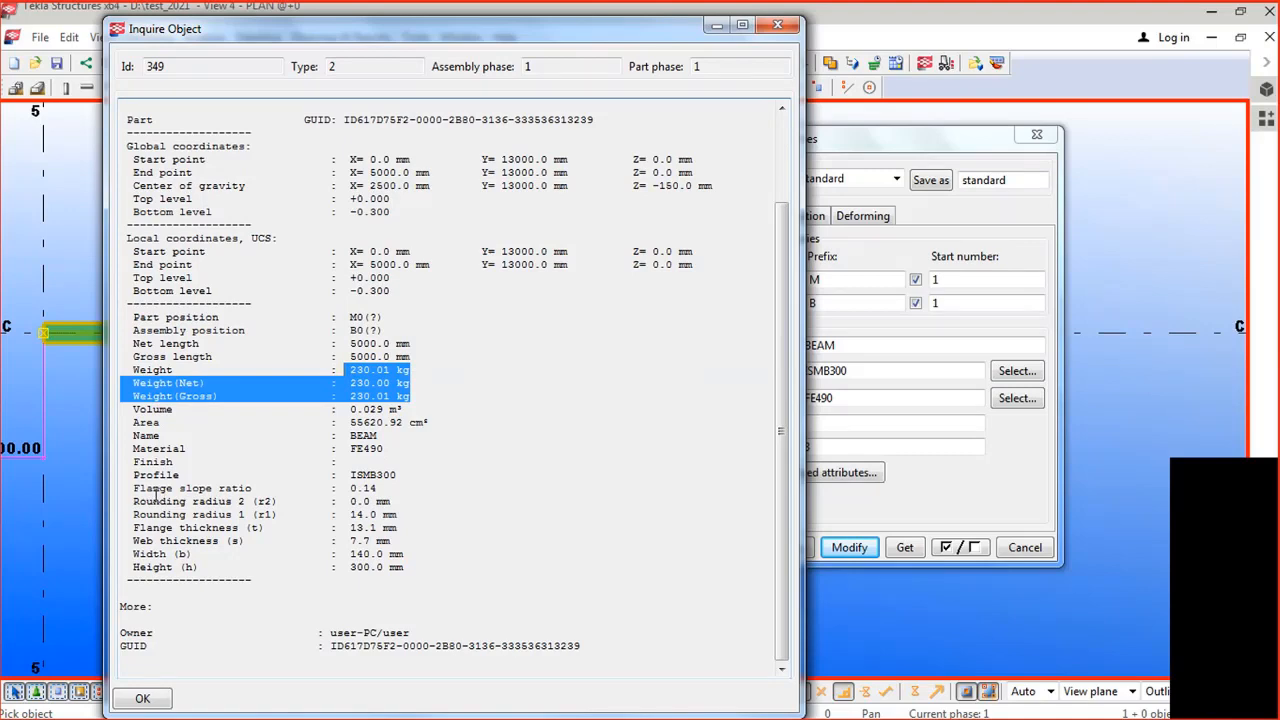
left_click(777, 25)
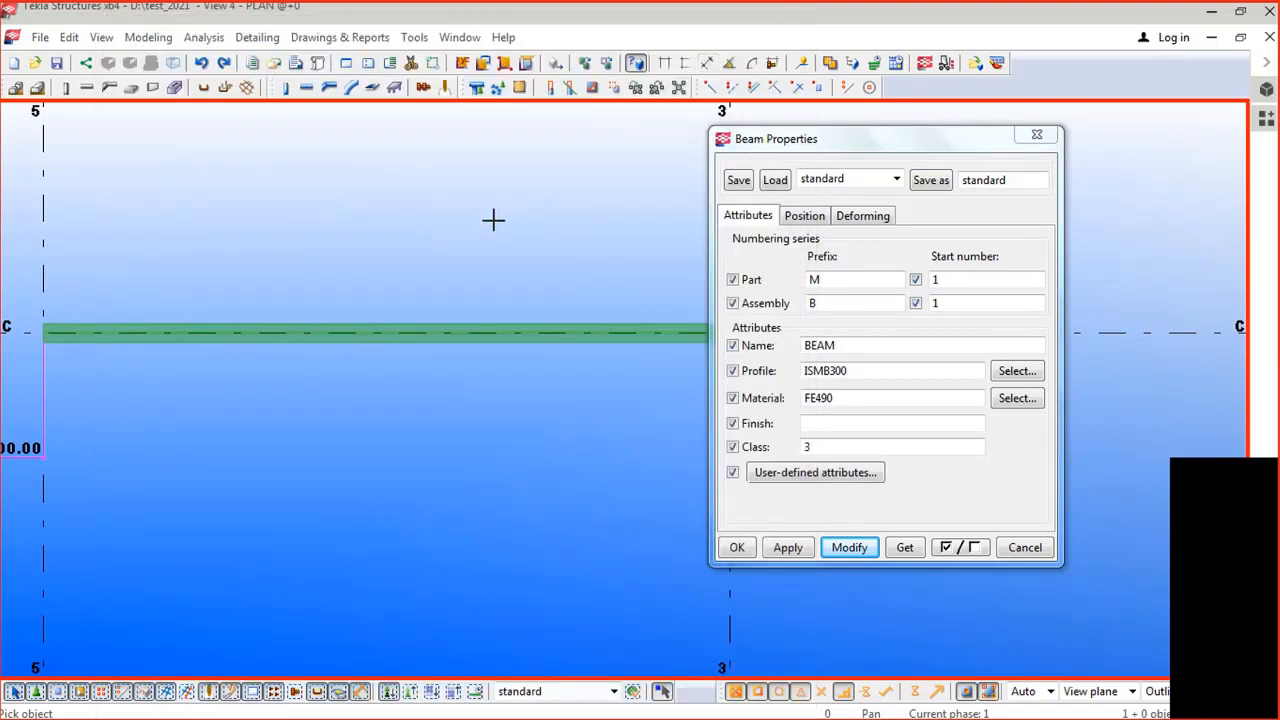
right_click(430, 234)
left_click(448, 248)
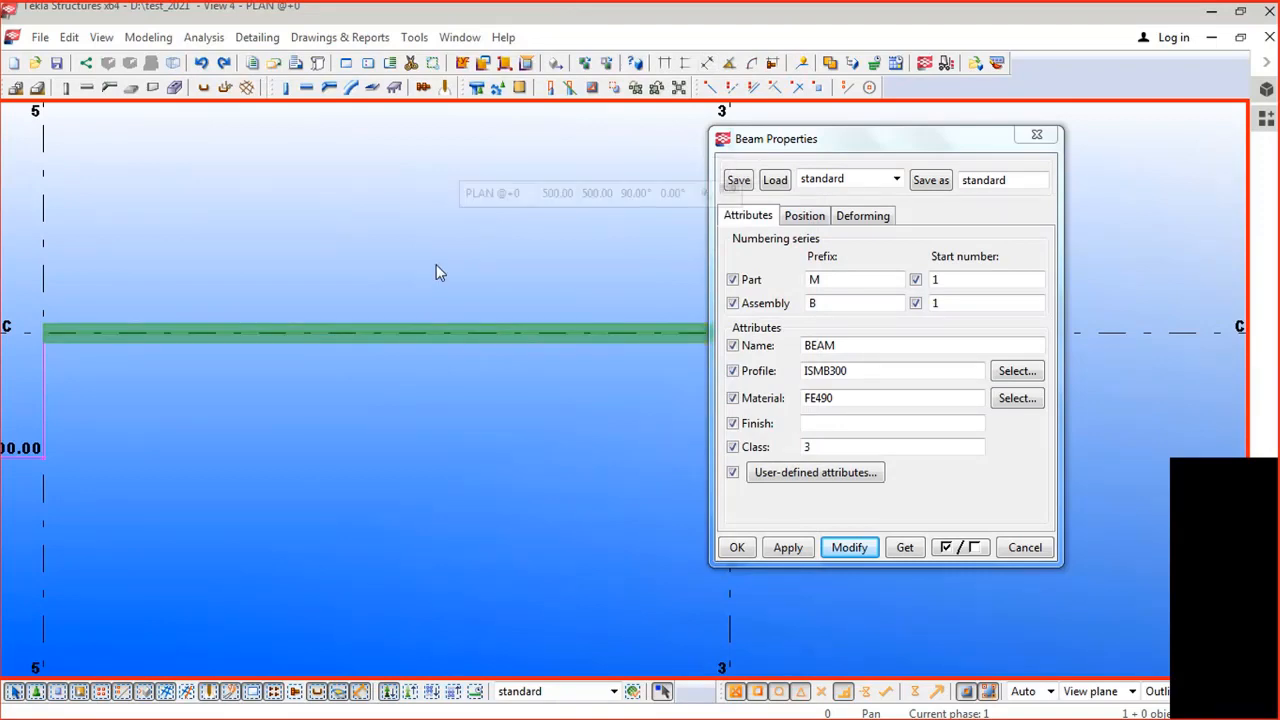
Step: Inquire the beam again to check its material entry, and close the report
key("shift+i")
left_click(418, 320)
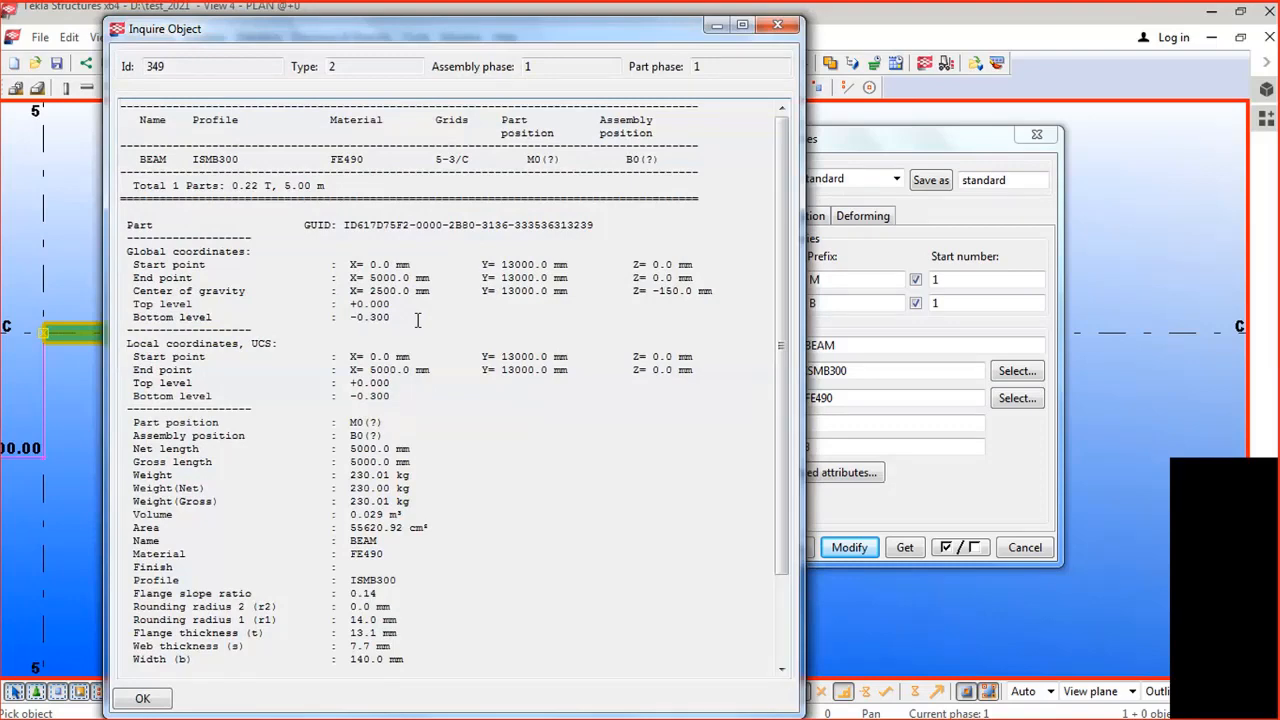
scroll(418, 320, "down", 1)
scroll(418, 320, "down", 2)
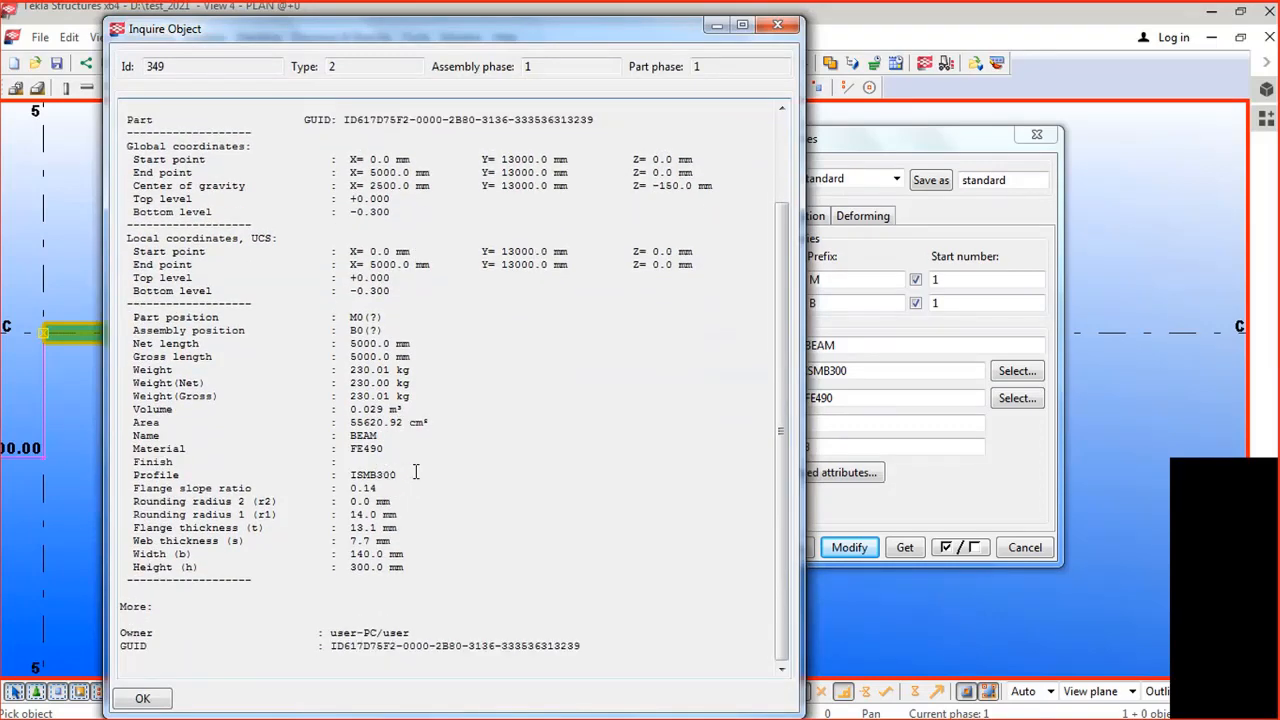
left_click_drag(385, 448, 126, 452)
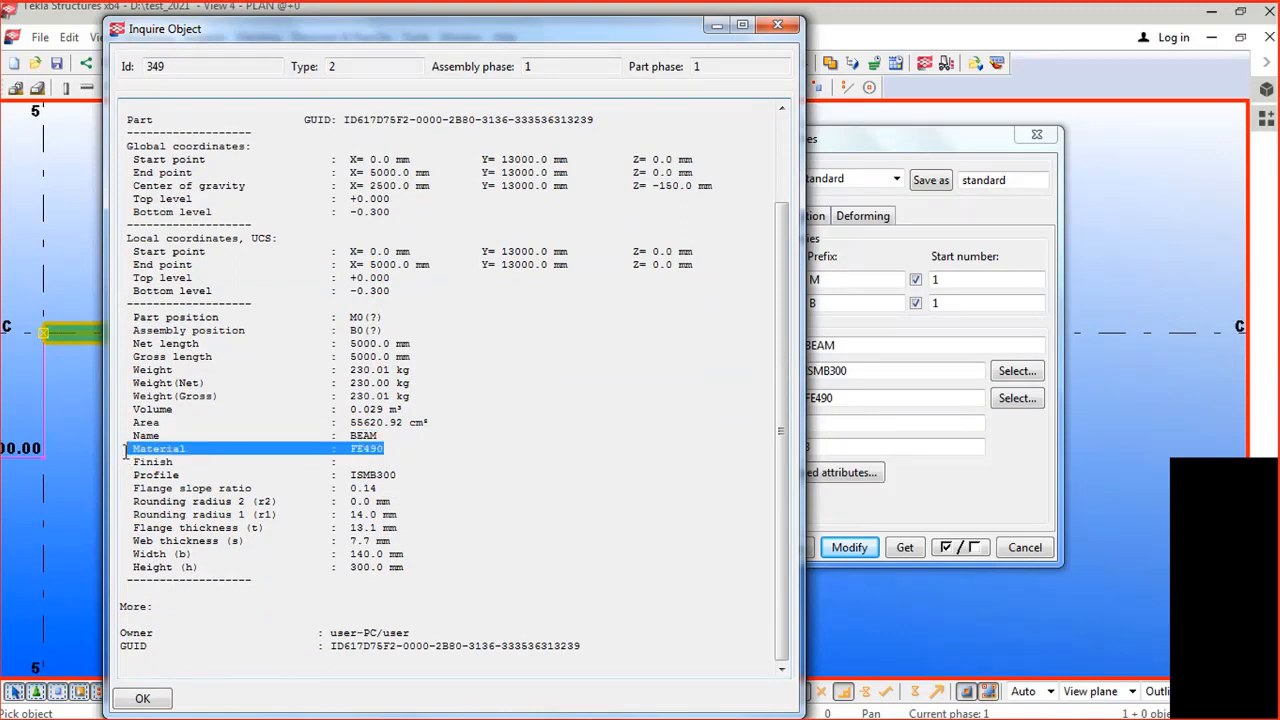
left_click_drag(415, 455, 292, 452)
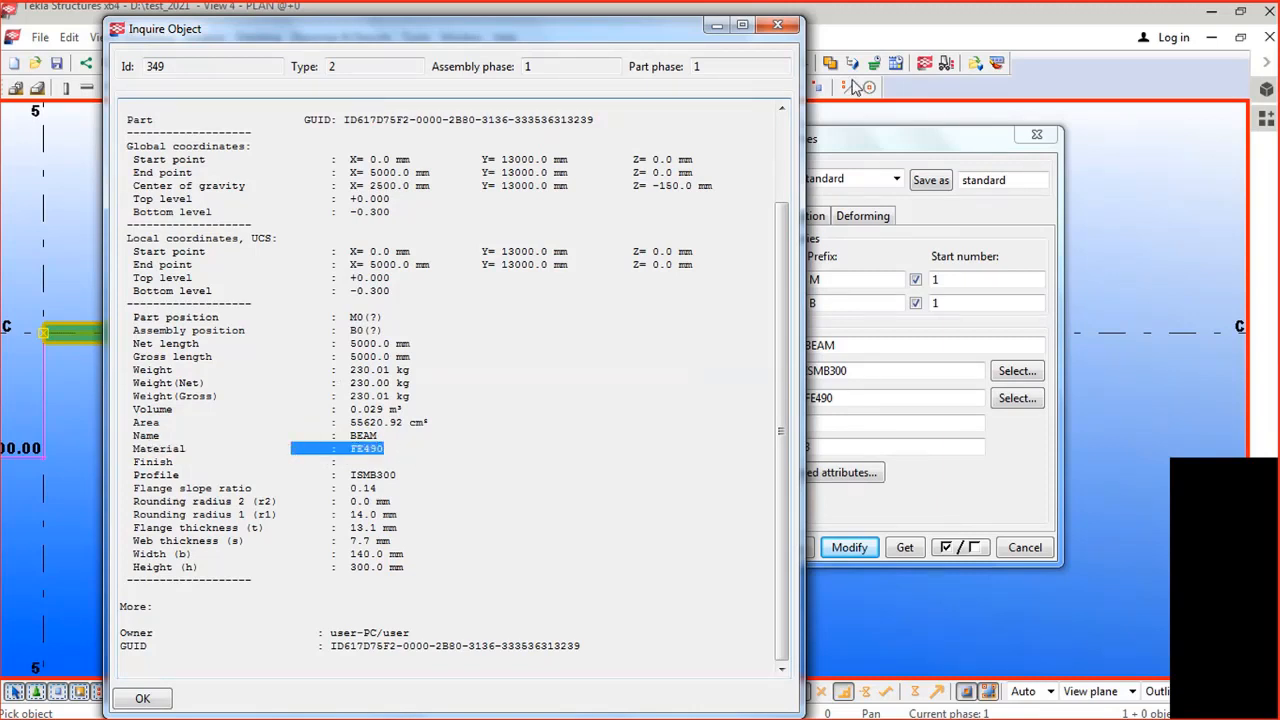
left_click(783, 31)
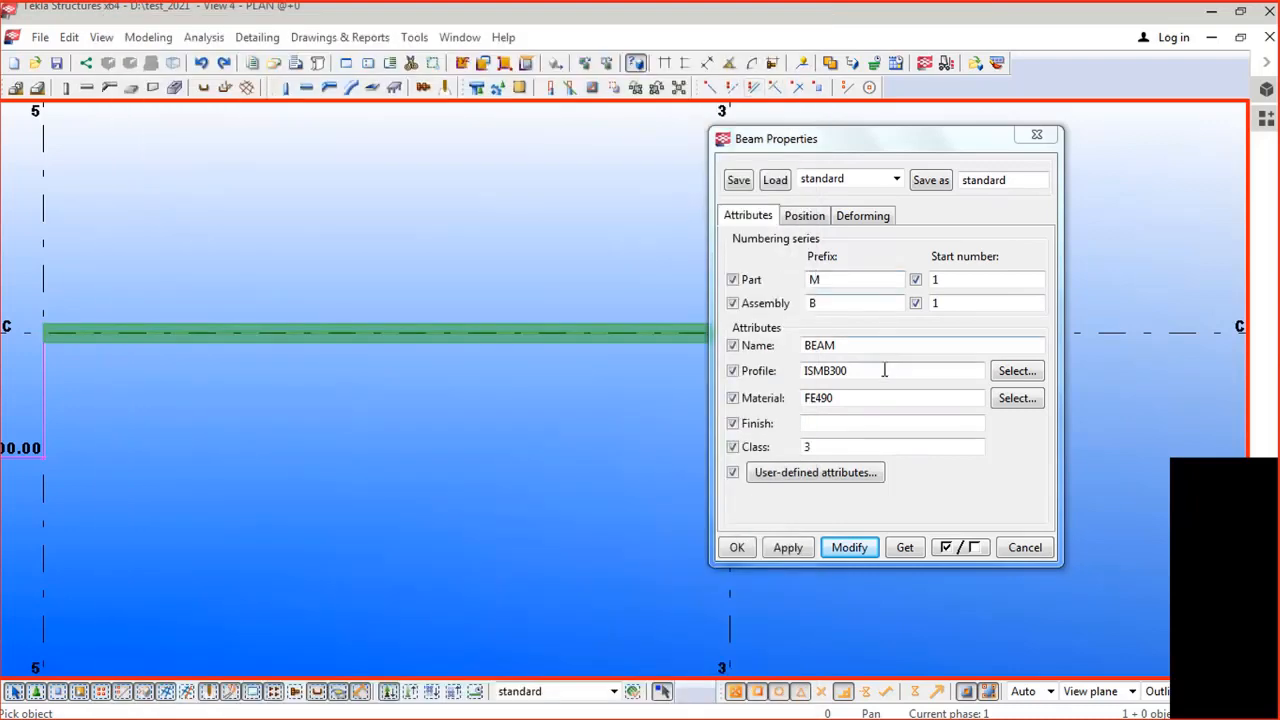
Step: Apply the beam properties with profile ISMB300 and material FE490 as the current settings and close them
left_click(883, 369)
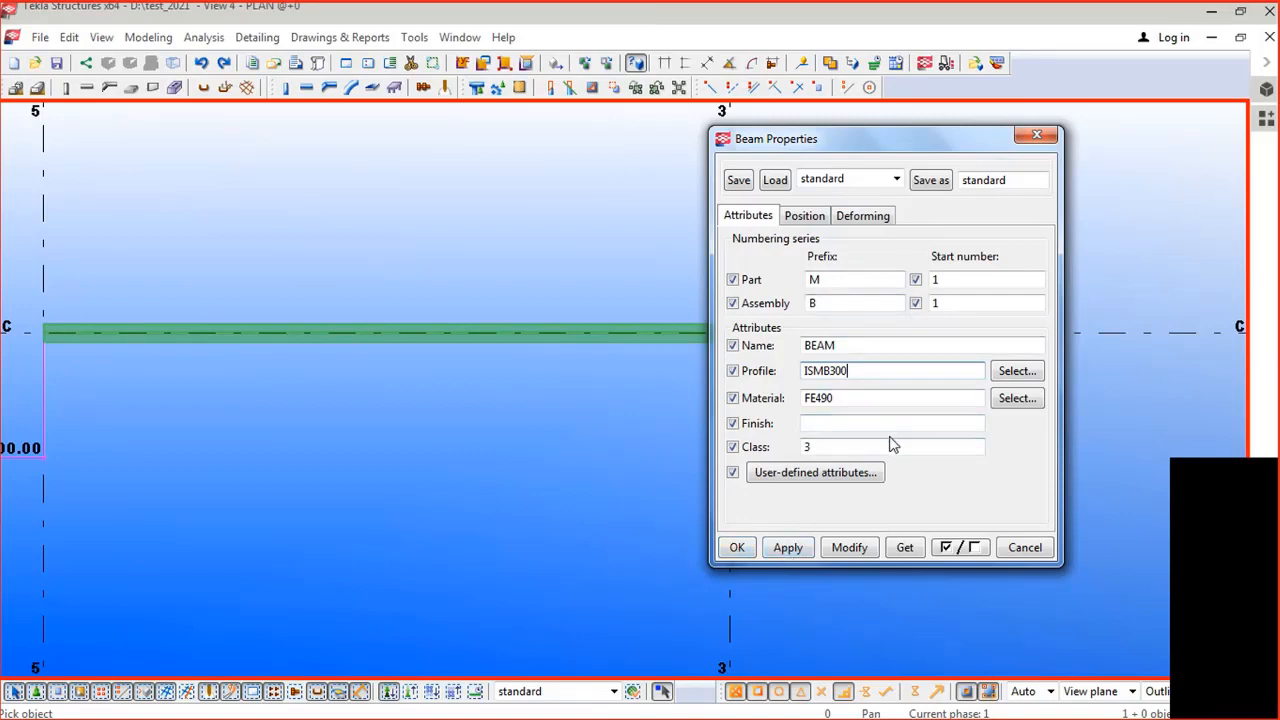
left_click(788, 548)
left_click(736, 549)
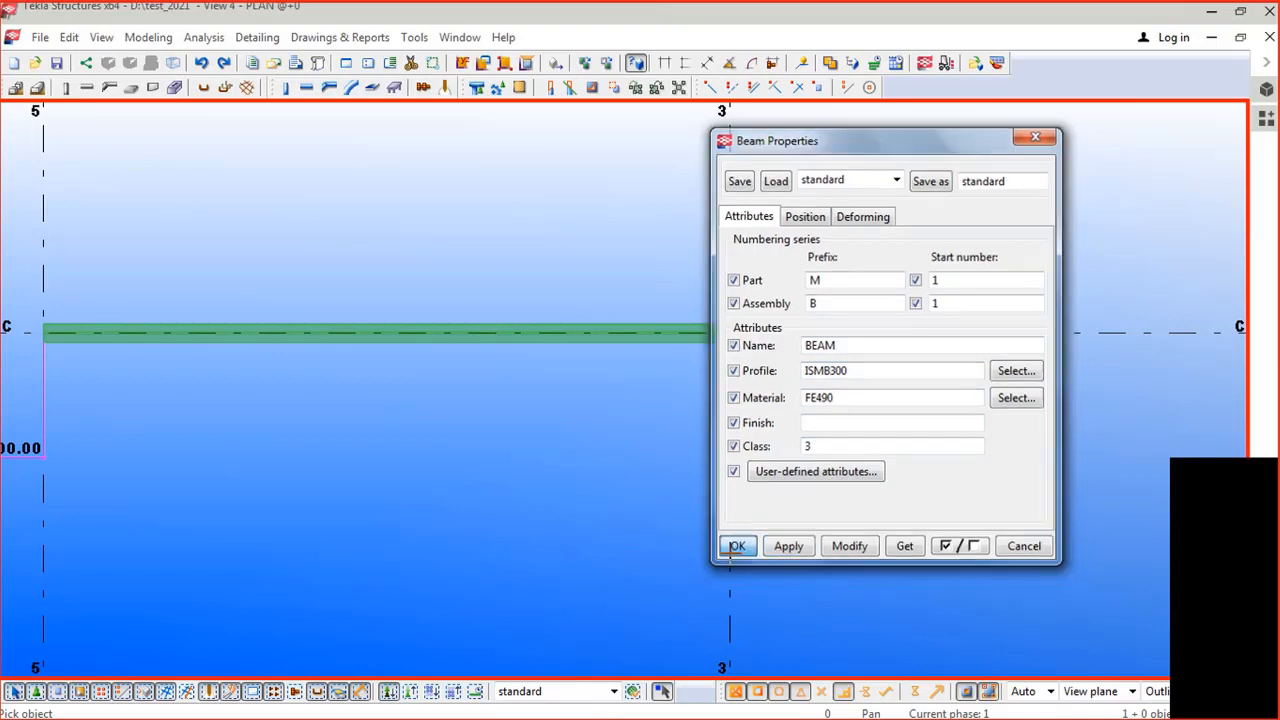
Step: Model a steel beam on grid line B between grid lines 5 and 3, and end the beam command
scroll(550, 190, "down", 2)
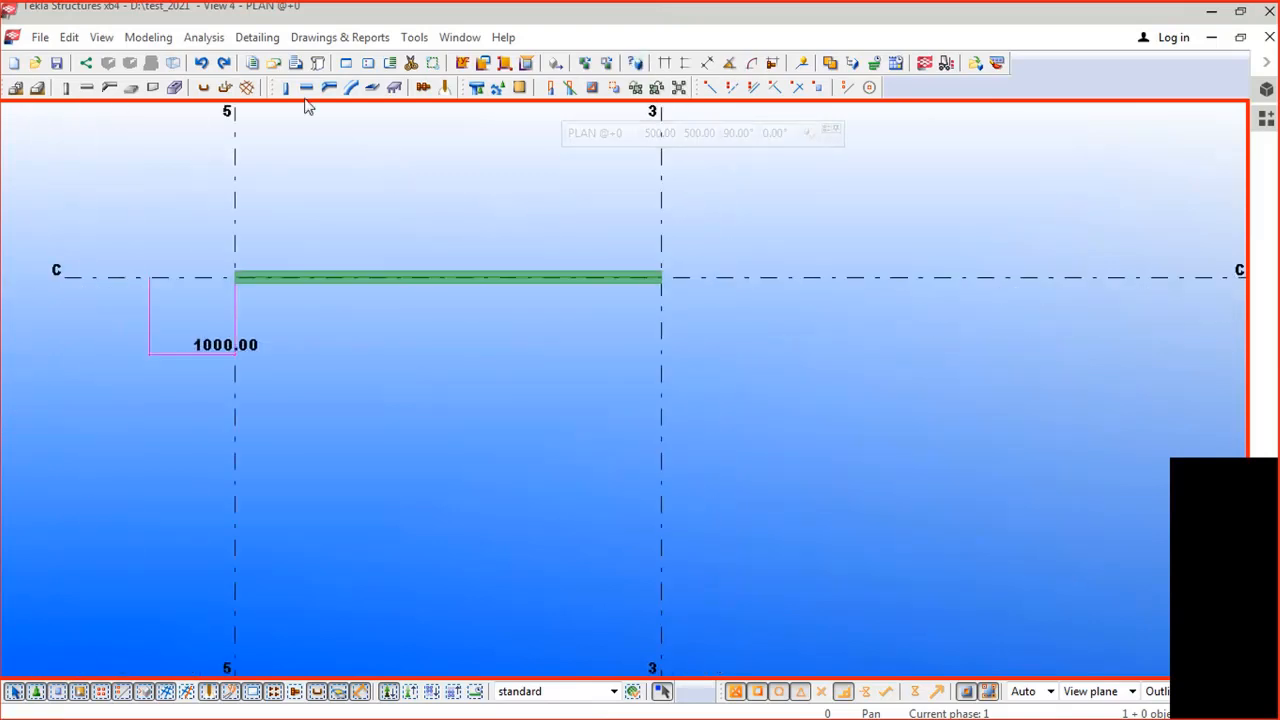
left_click(307, 88)
middle_click_drag(294, 449, 316, 306)
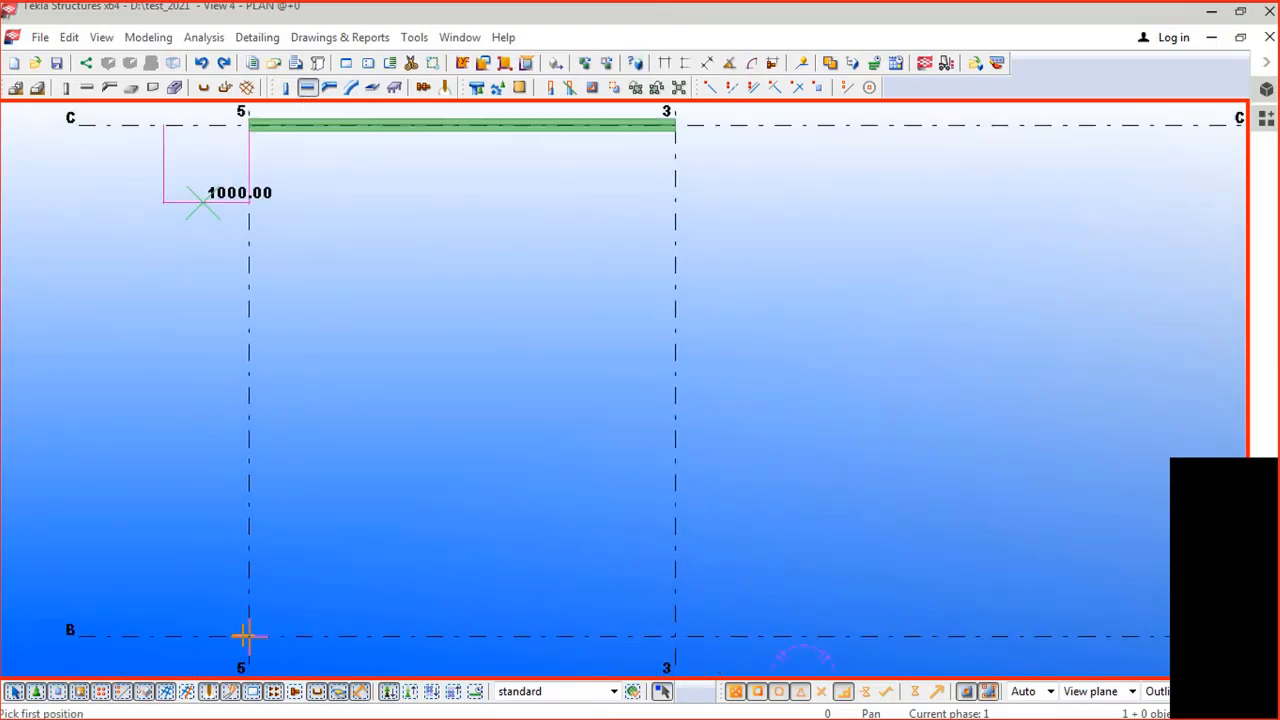
left_click(249, 636)
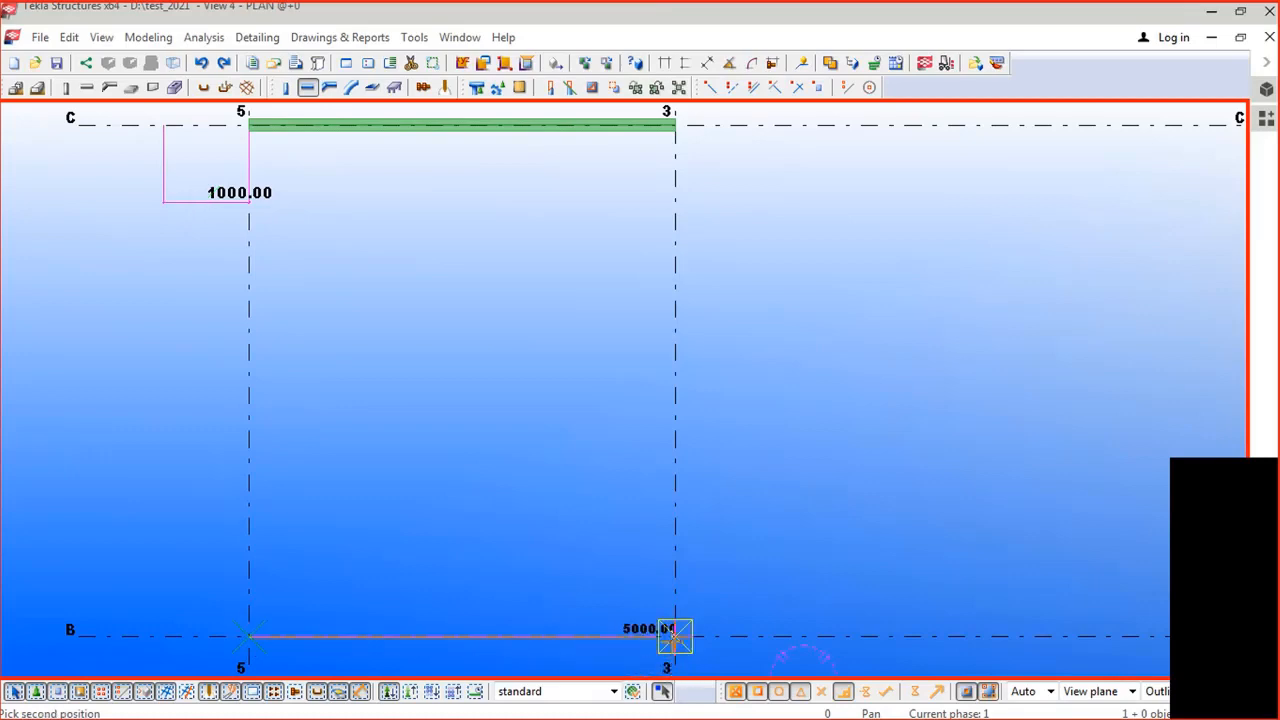
left_click(675, 636)
right_click(438, 420)
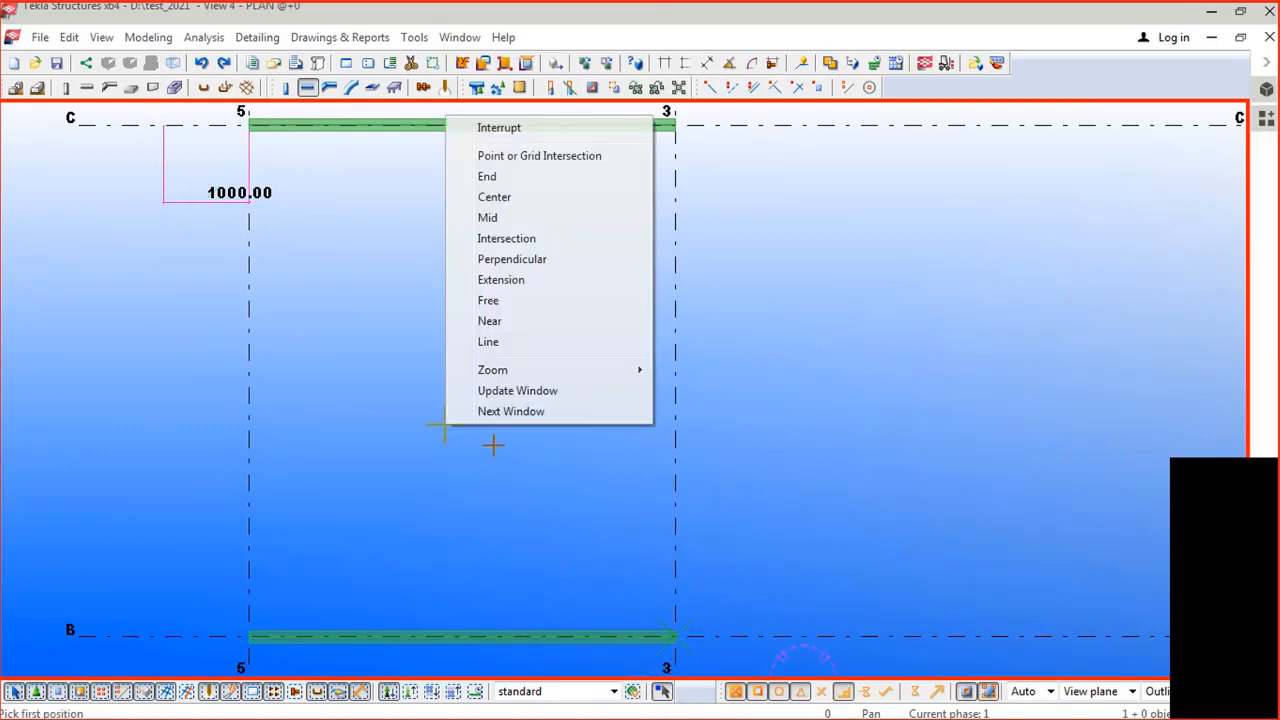
left_click(523, 126)
scroll(521, 132, "down", 2)
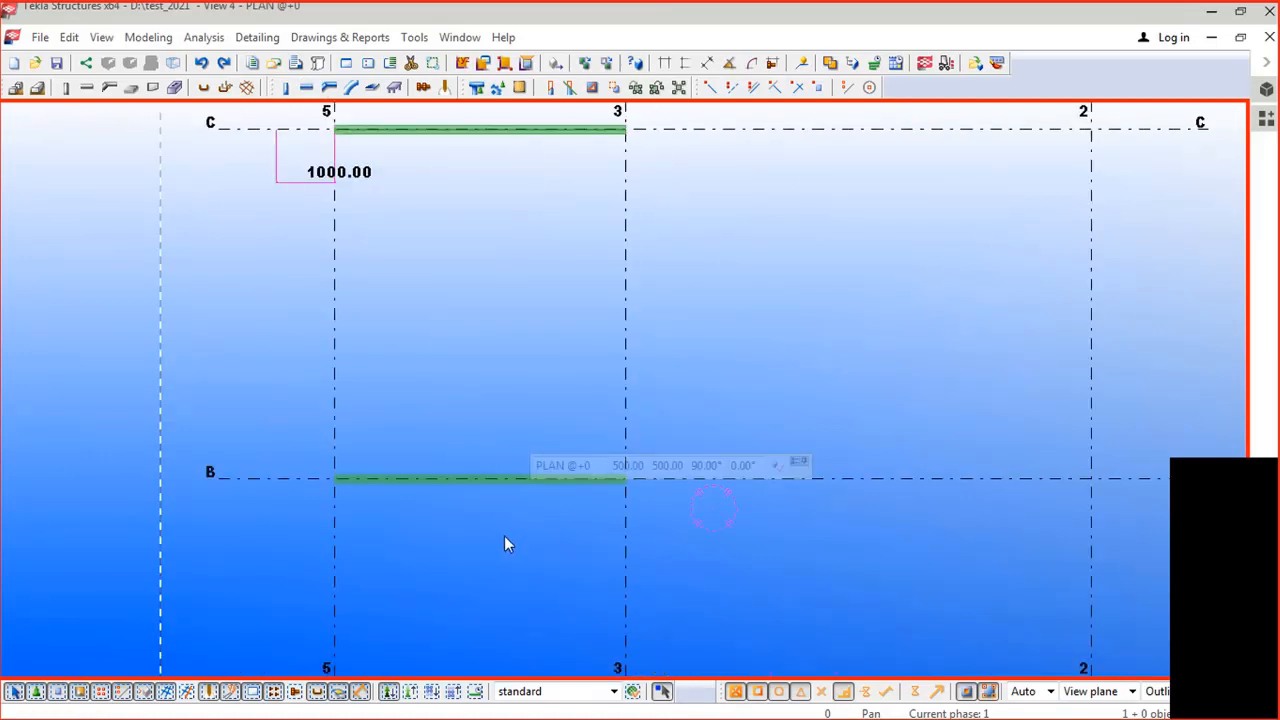
Step: Inquire the beam on grid line B to open its object report
key("shift+i")
left_click(482, 475)
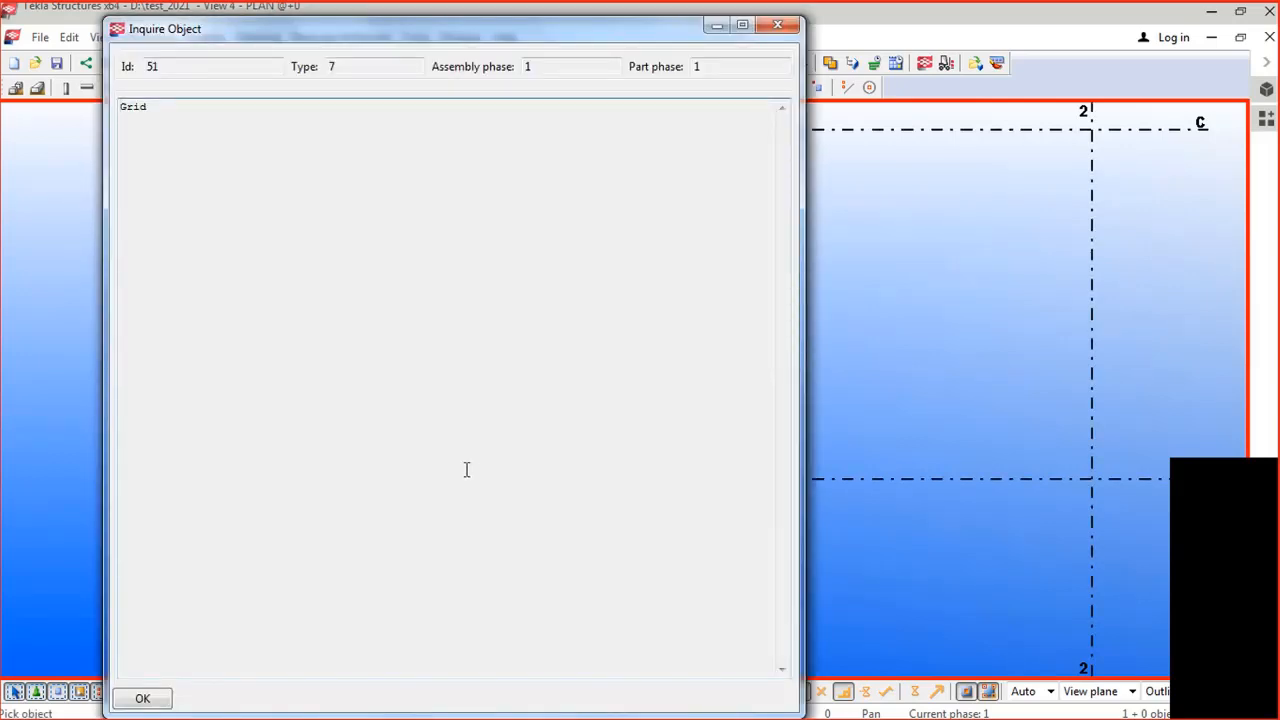
left_click(778, 24)
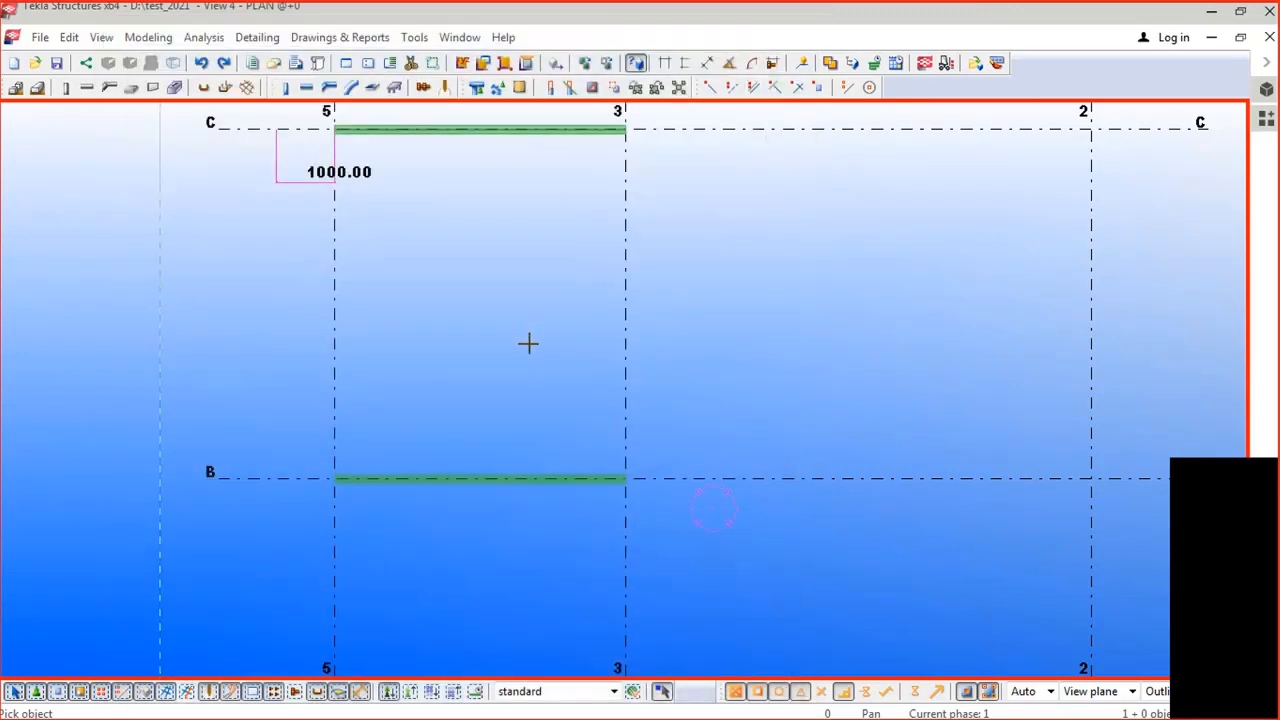
middle_click_drag(386, 508, 424, 314)
scroll(424, 312, "up", 4)
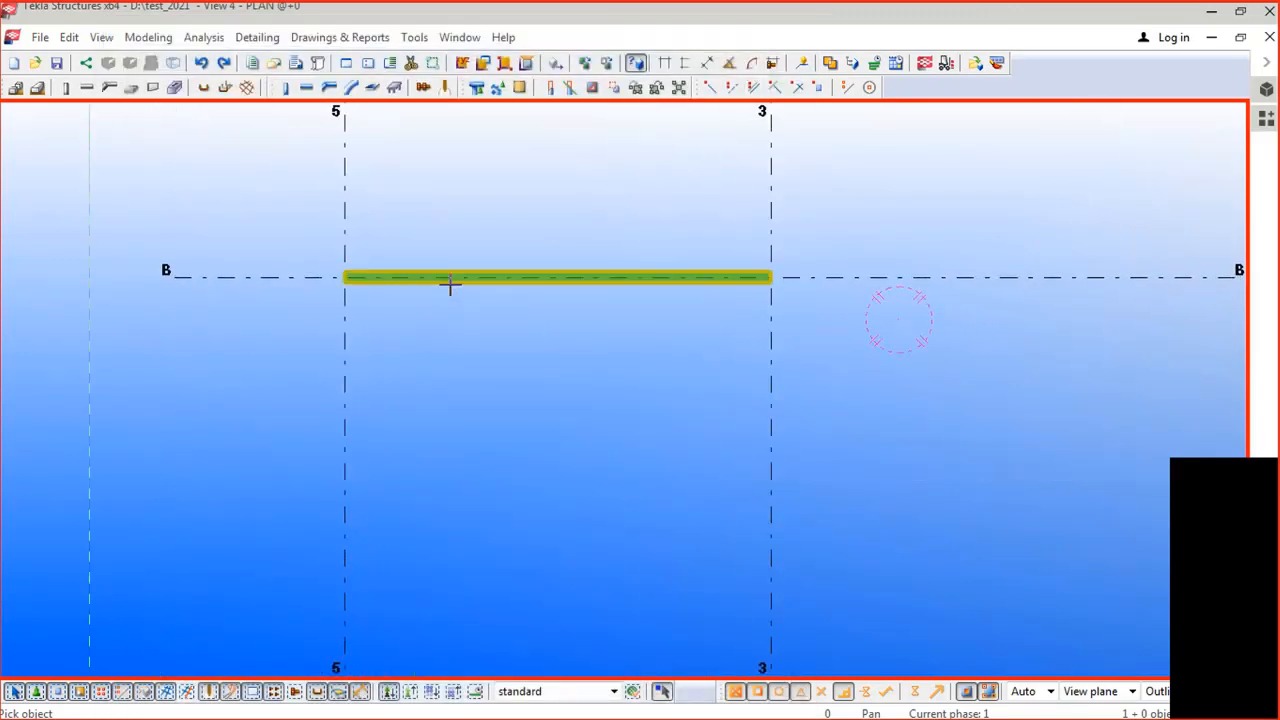
left_click(451, 285)
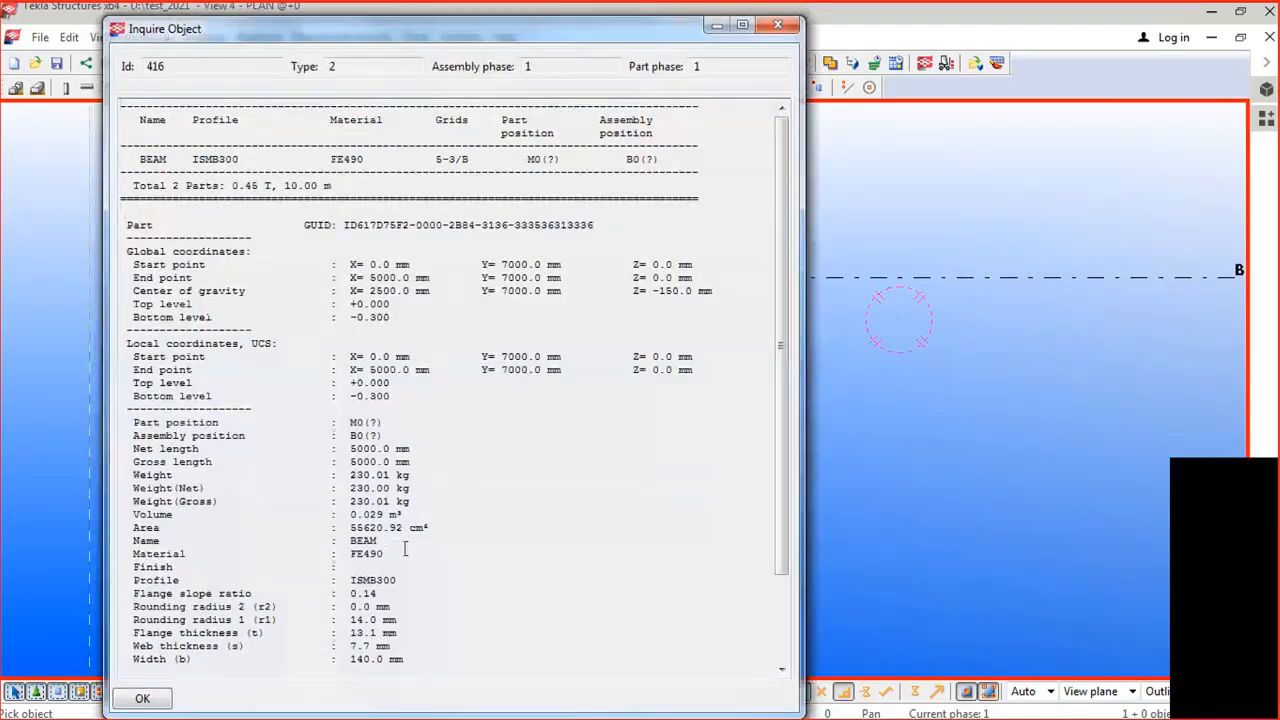
Step: Check the beam's material and profile entries and the rest of its data in the report, and close it
left_click_drag(405, 549, 124, 556)
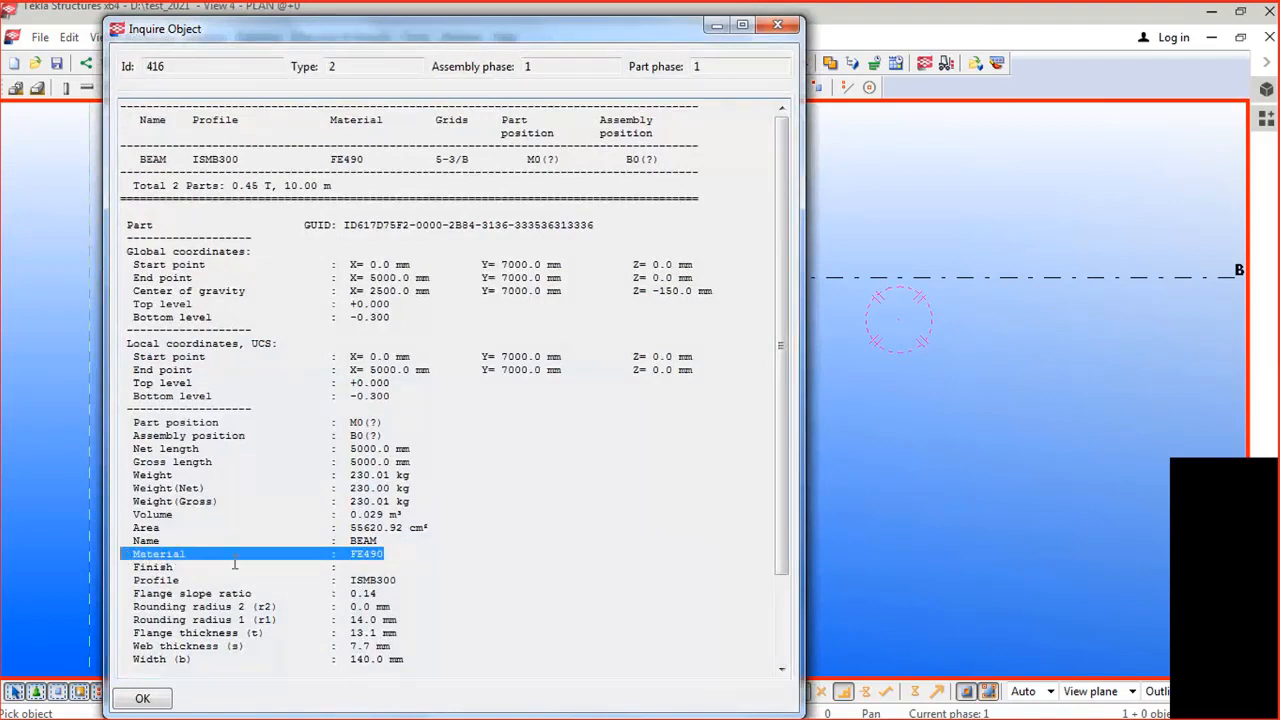
scroll(428, 605, "down", 1)
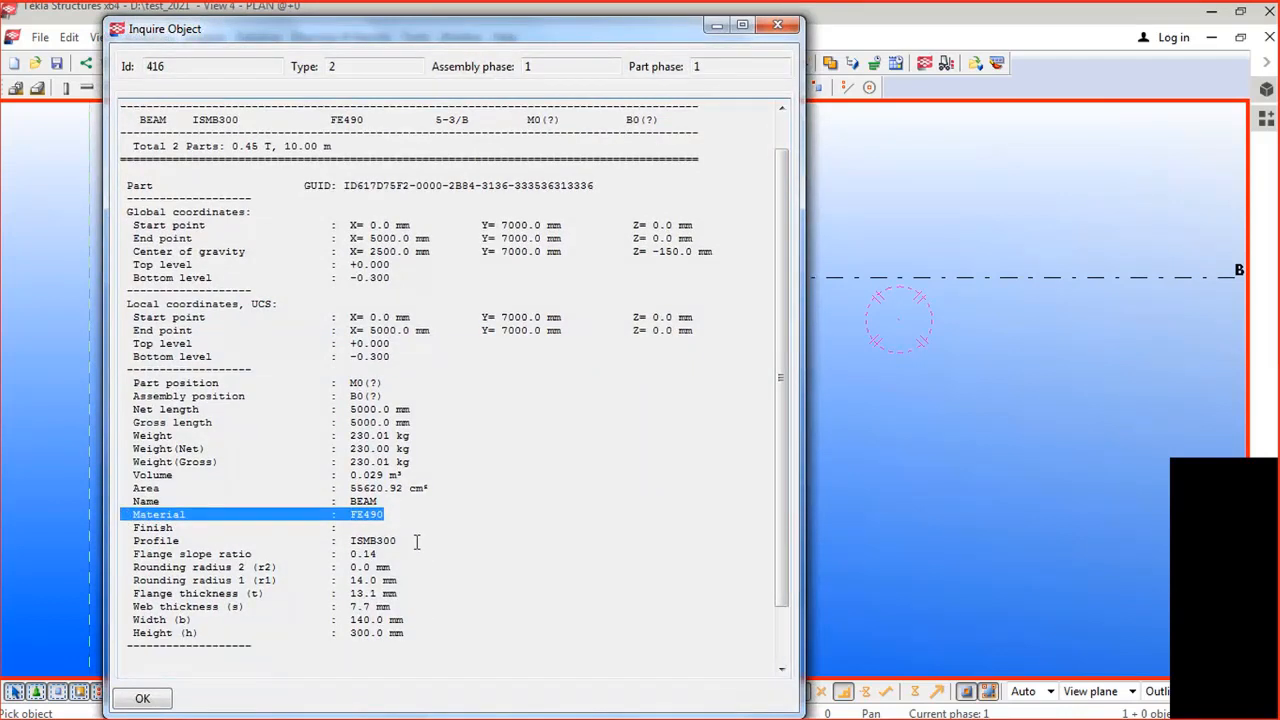
left_click_drag(423, 543, 175, 541)
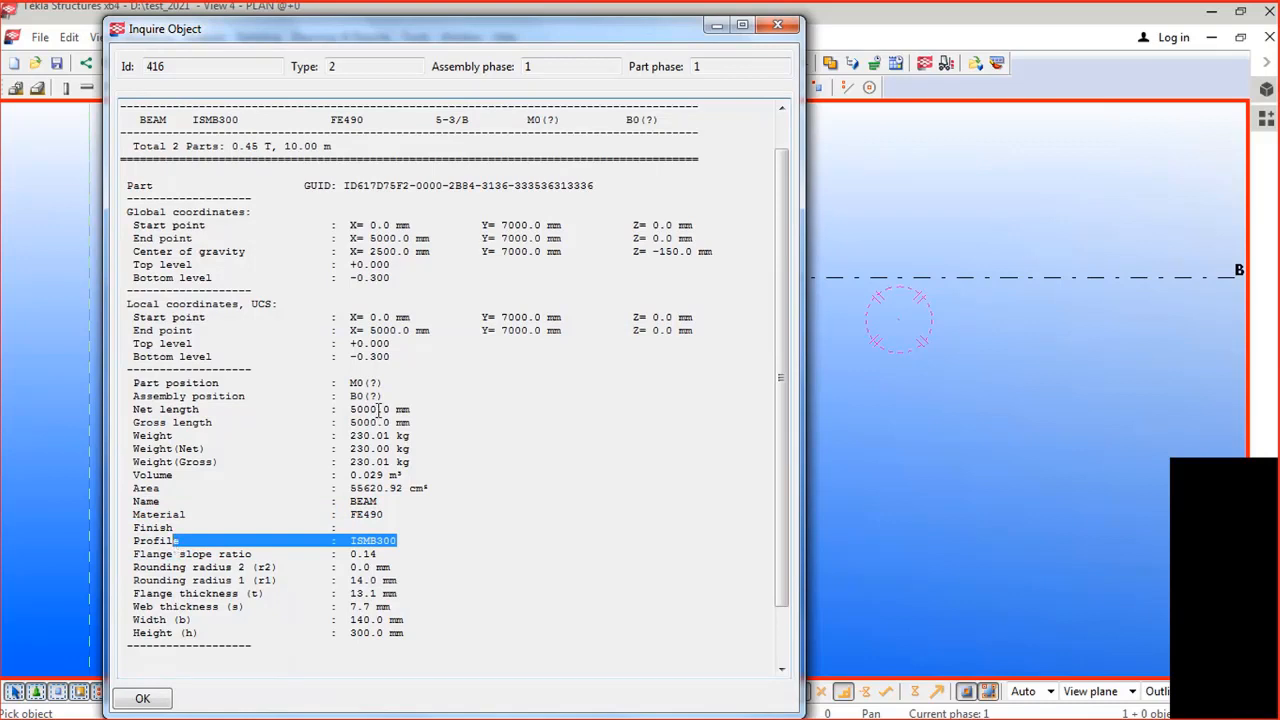
scroll(380, 409, "down", 2)
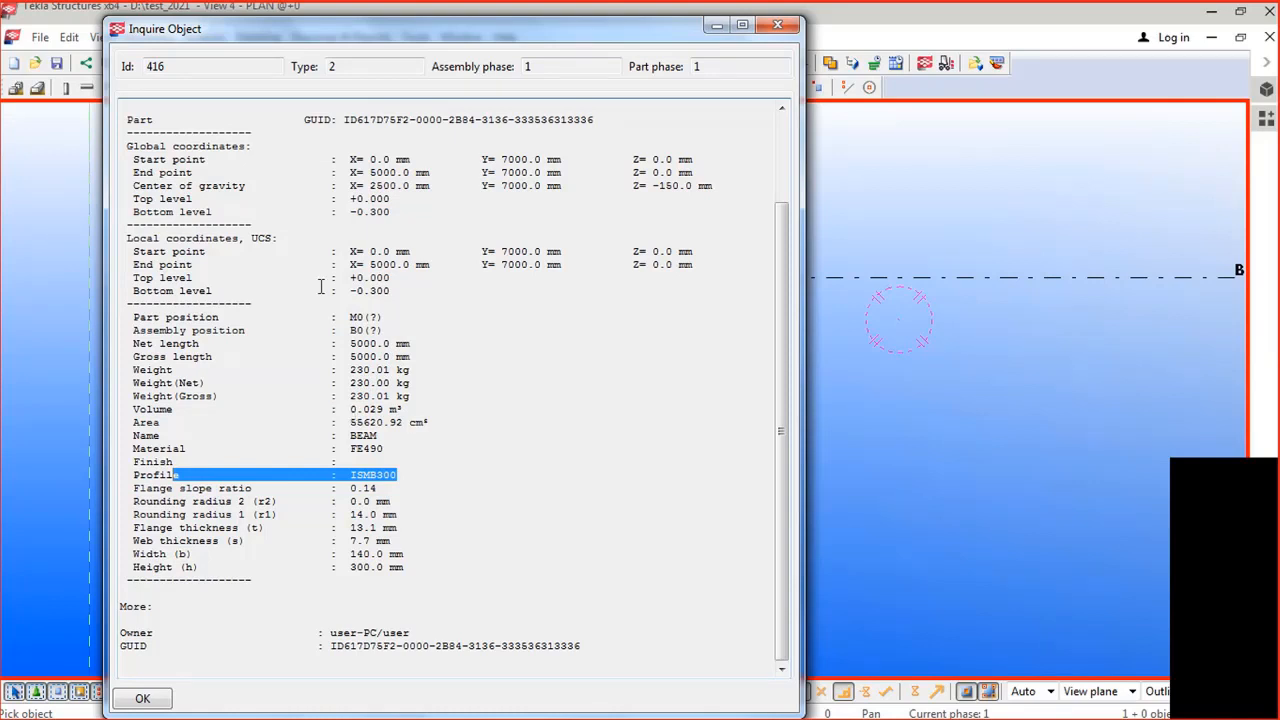
left_click(777, 25)
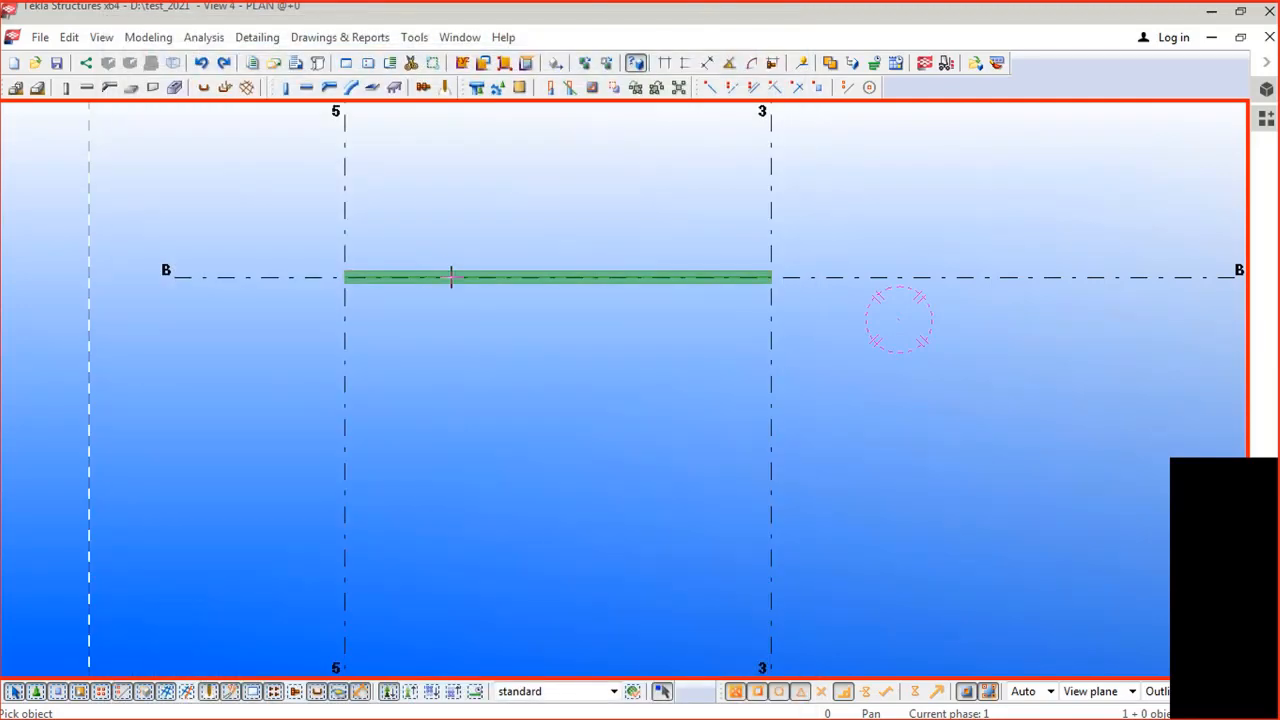
Step: Open the properties of the beam on grid line B and save its settings under the name TEST1
double_click(460, 272)
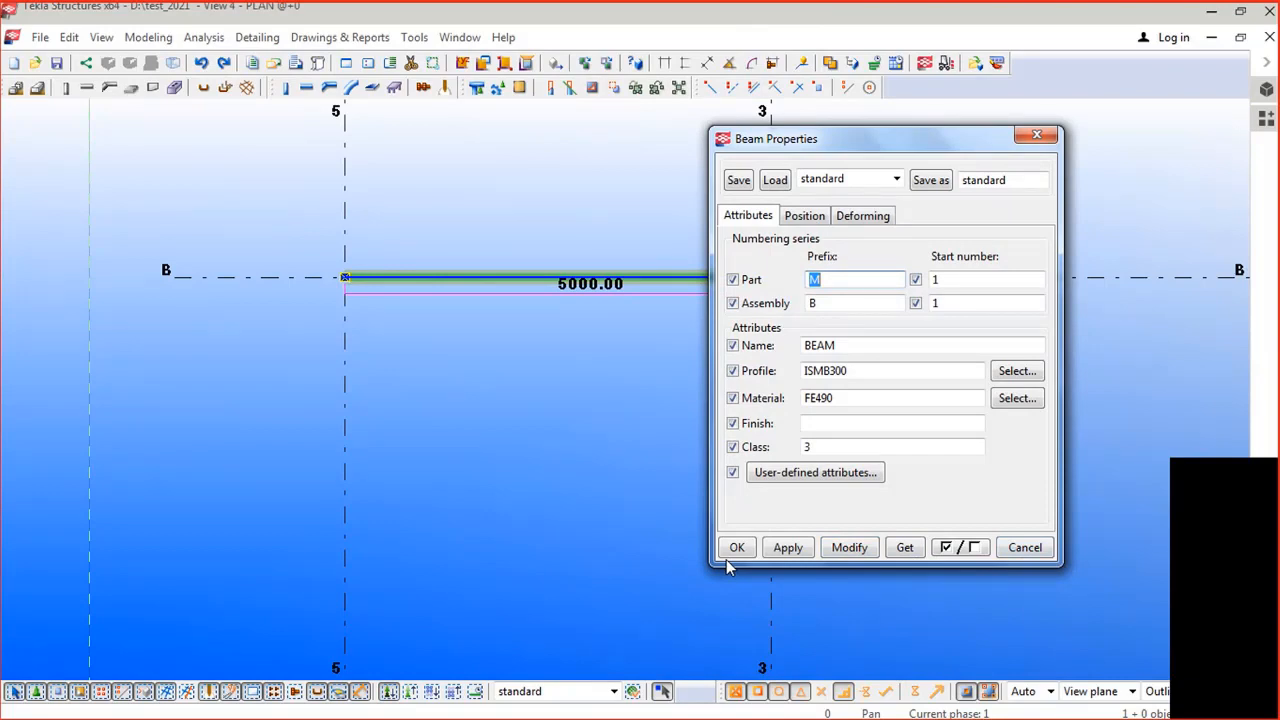
middle_click_drag(466, 289, 243, 331)
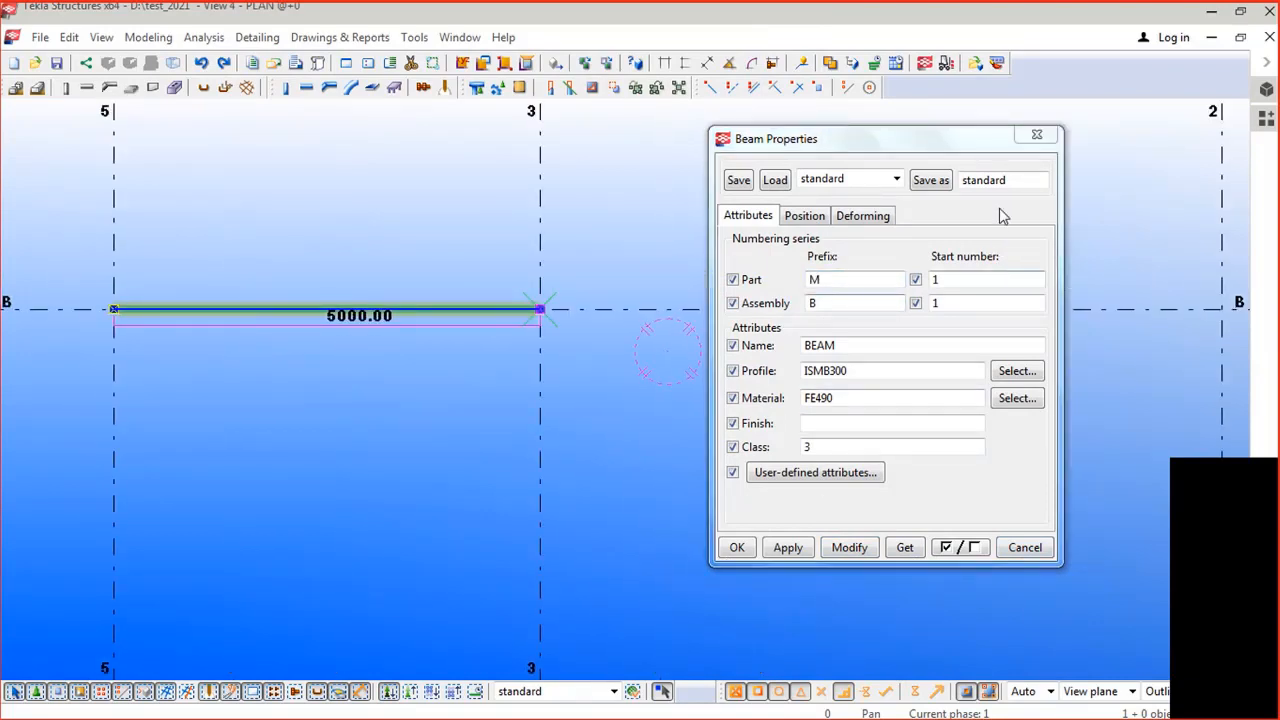
left_click(990, 181)
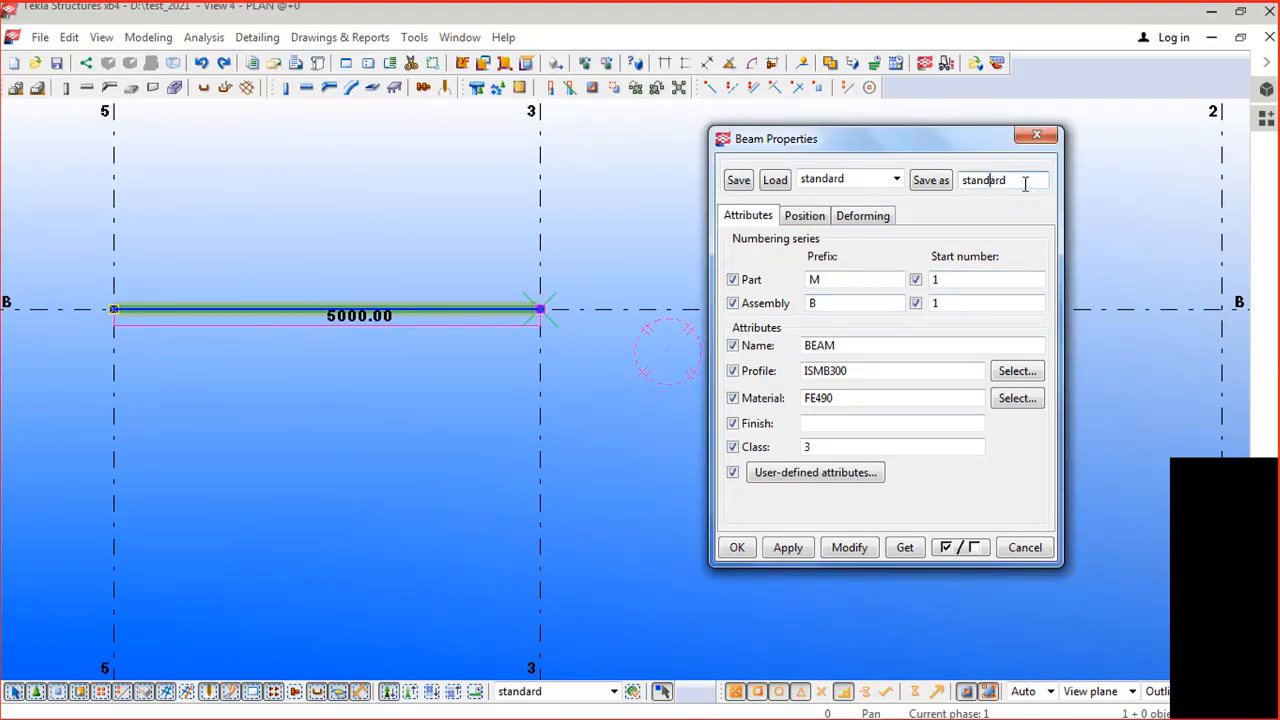
left_click_drag(1025, 184, 958, 188)
left_click(739, 181)
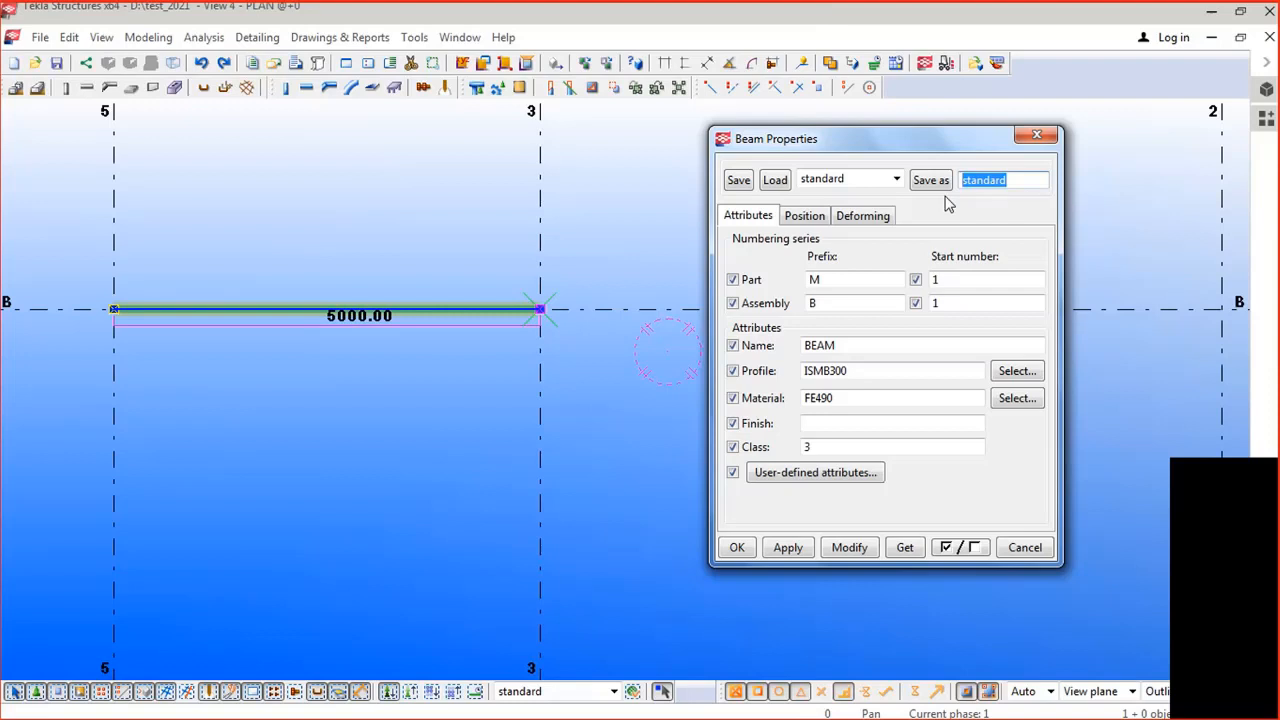
type("TEST1")
left_click(928, 182)
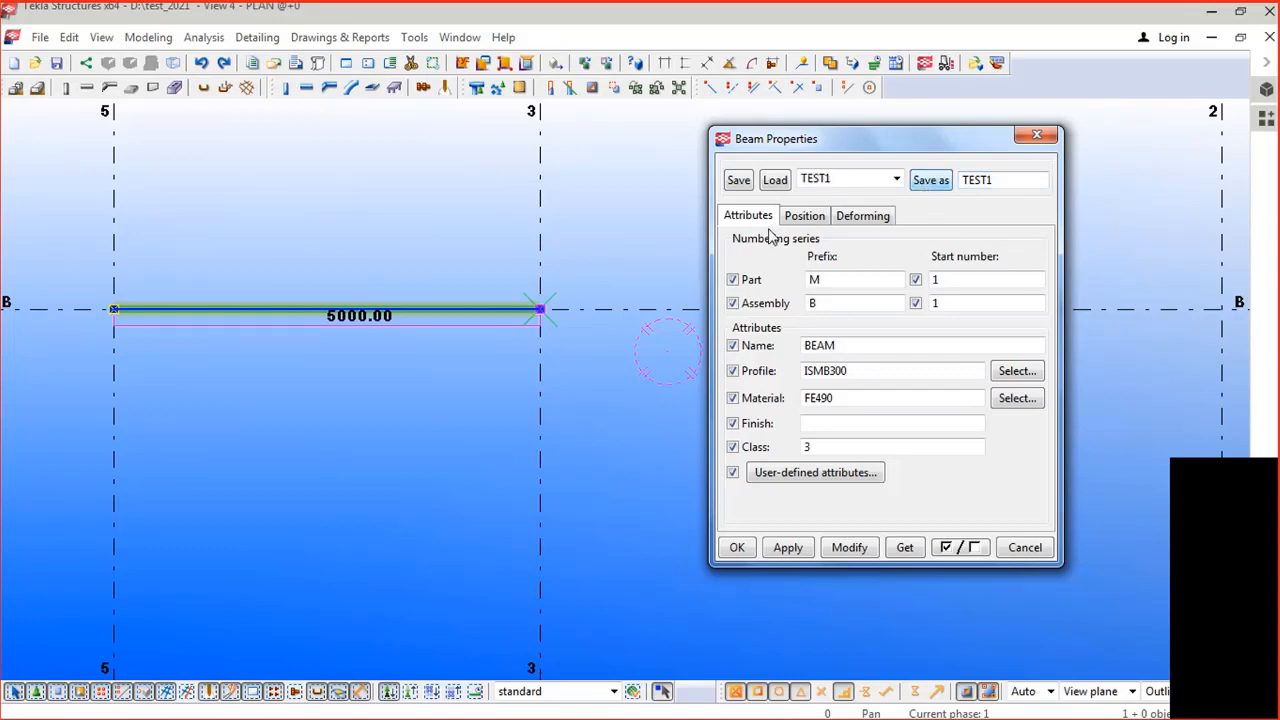
Step: Load the saved standard settings and then the Beam settings into the beam properties
left_click(843, 183)
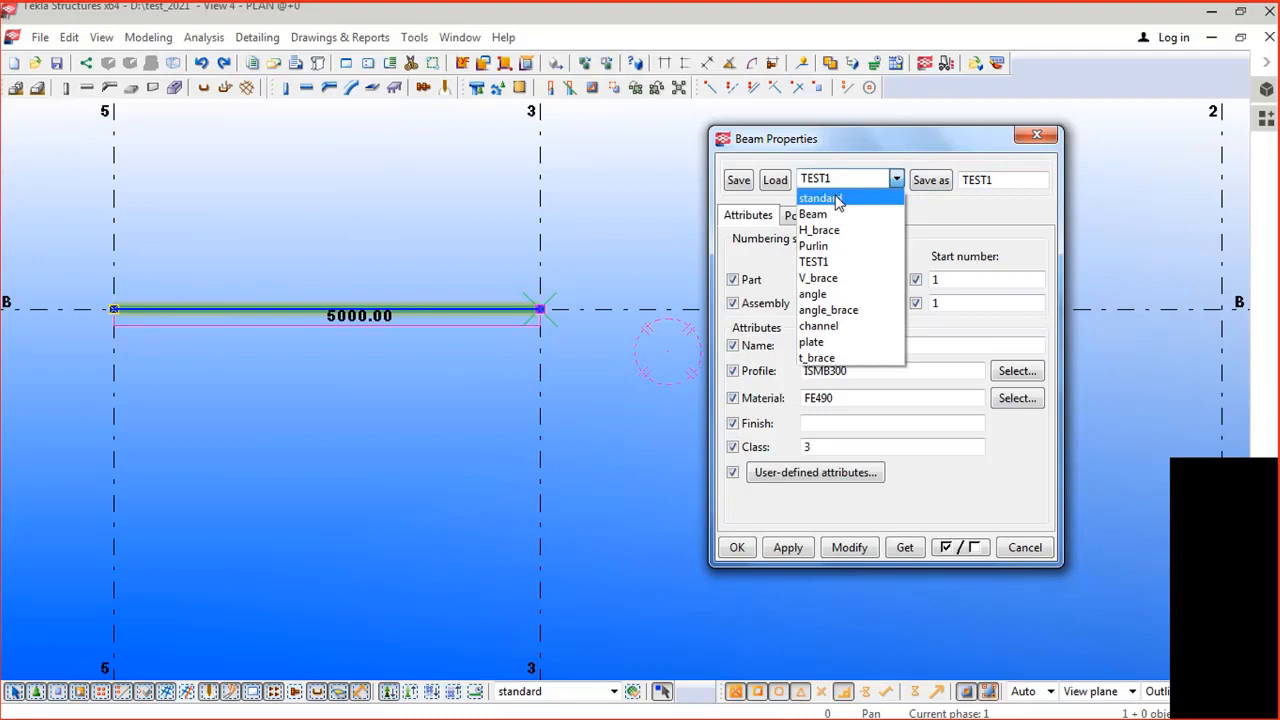
left_click(838, 199)
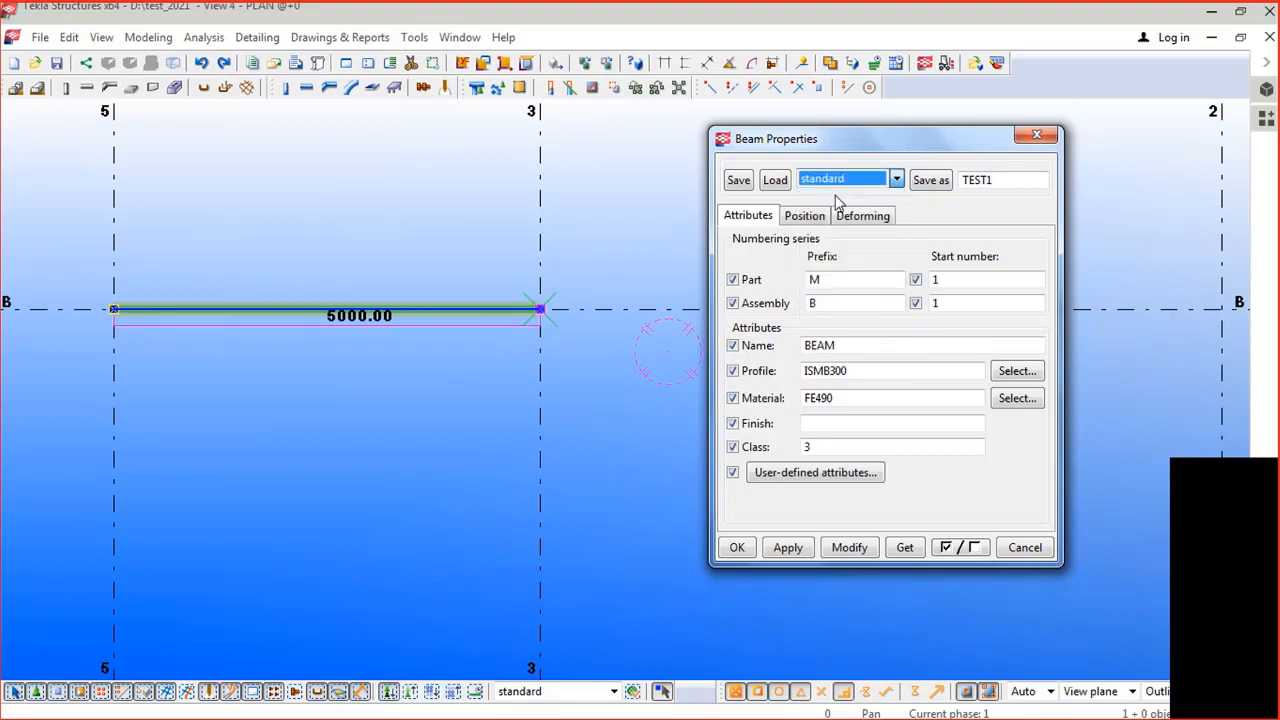
left_click(778, 181)
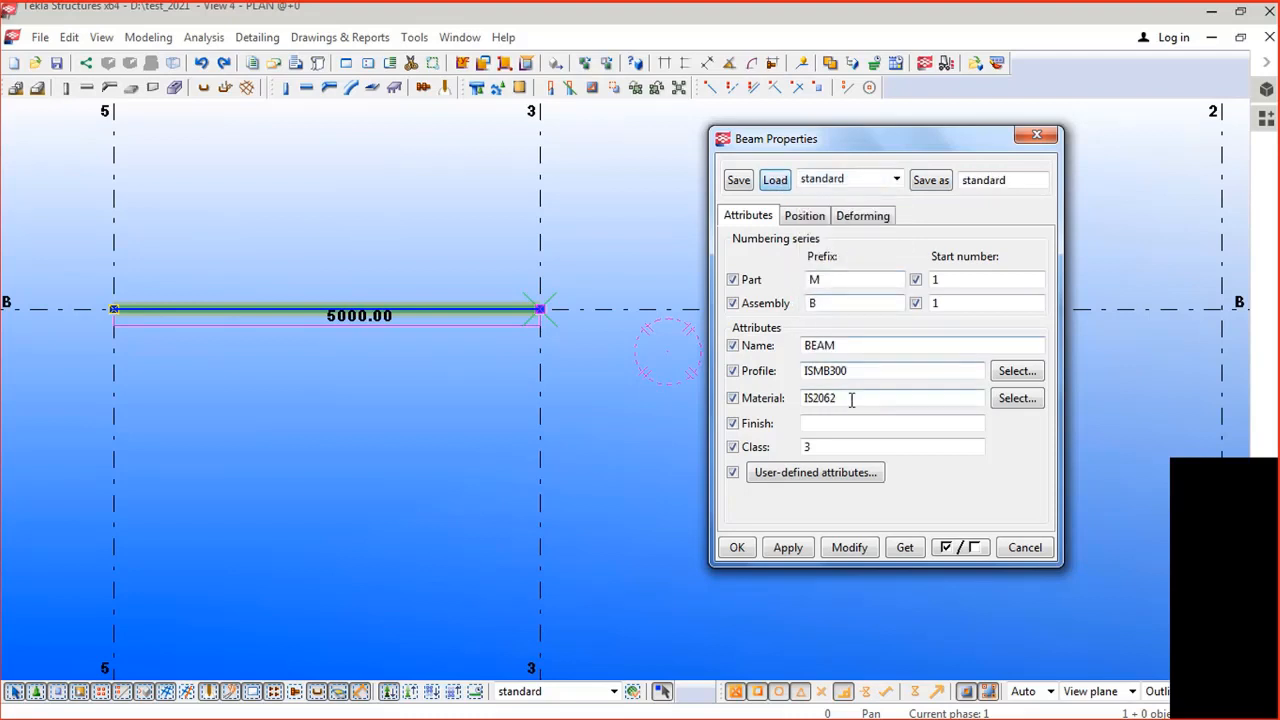
left_click(838, 183)
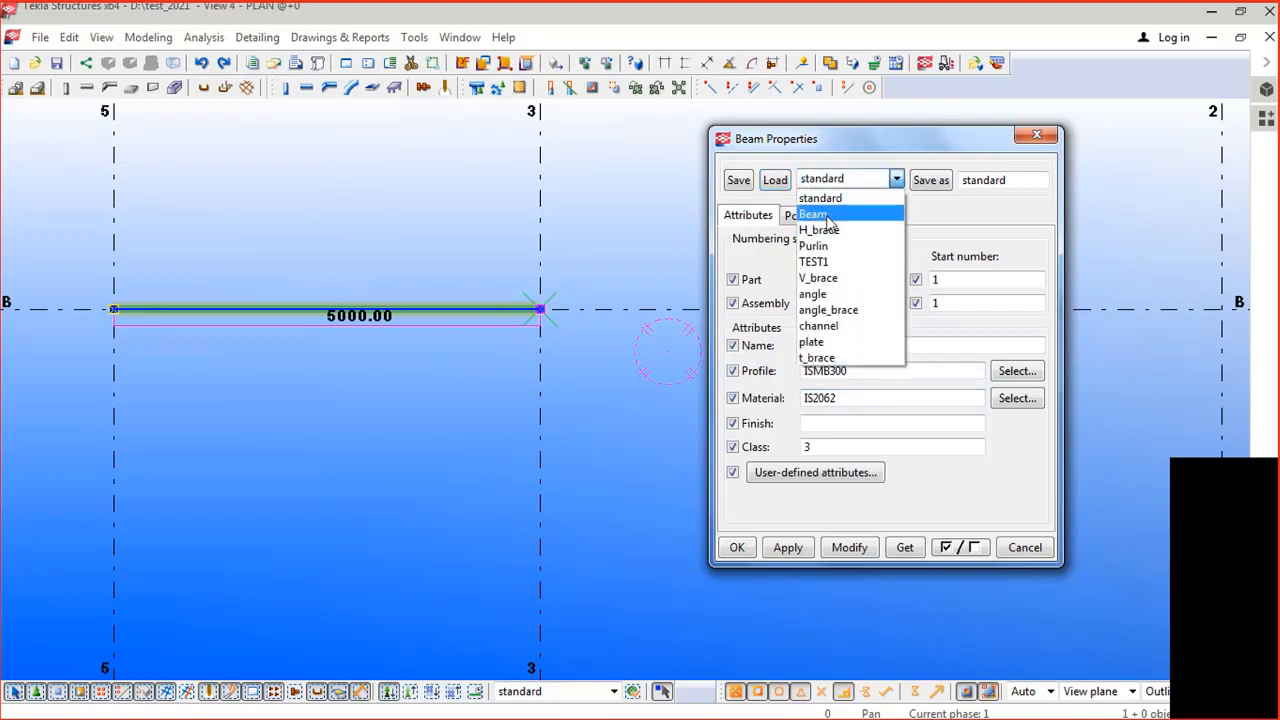
left_click(815, 208)
left_click(786, 186)
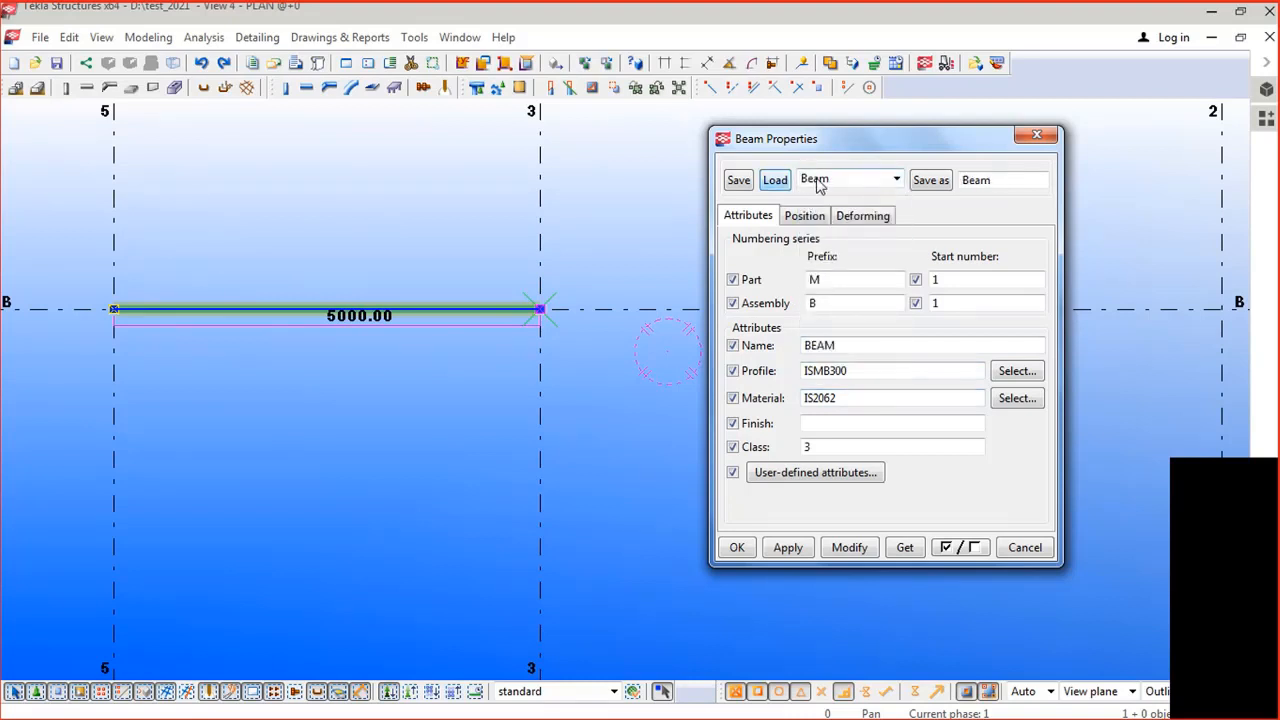
Step: Load the saved Purlin settings into the beam properties
left_click(818, 186)
left_click(830, 247)
left_click(779, 181)
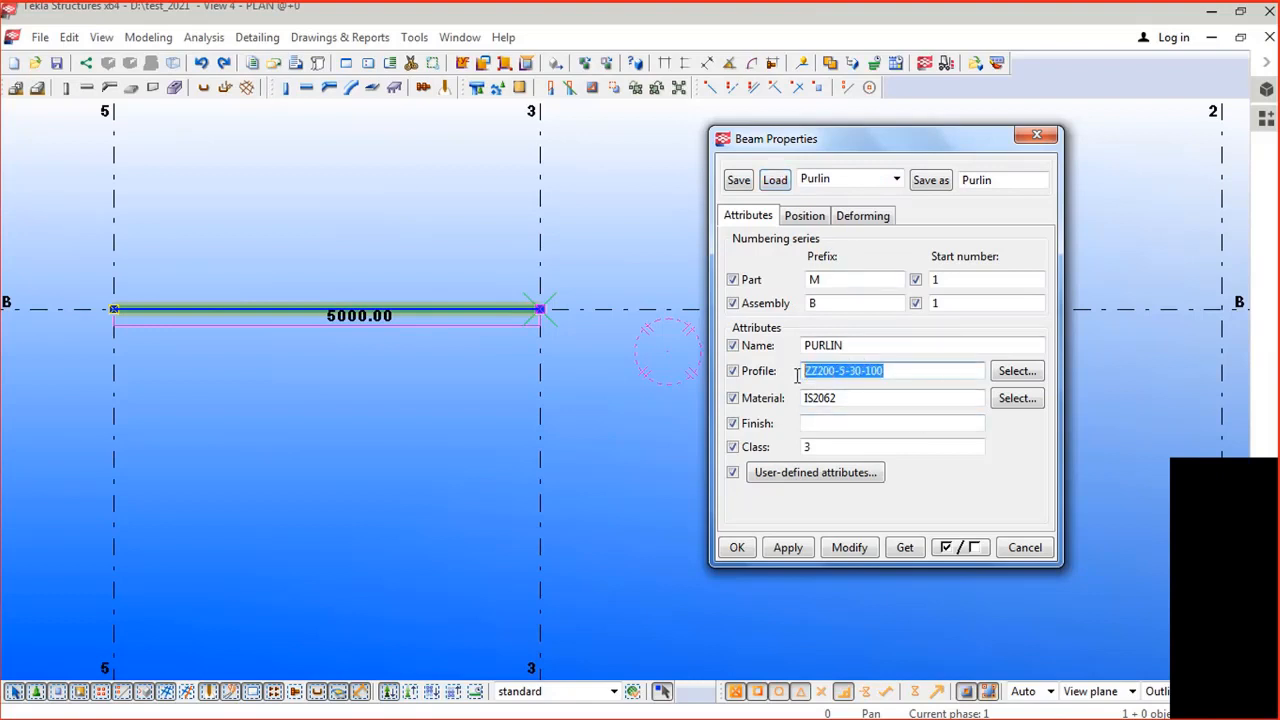
Step: Load the saved TEST1 settings back into the beam properties
left_click(836, 186)
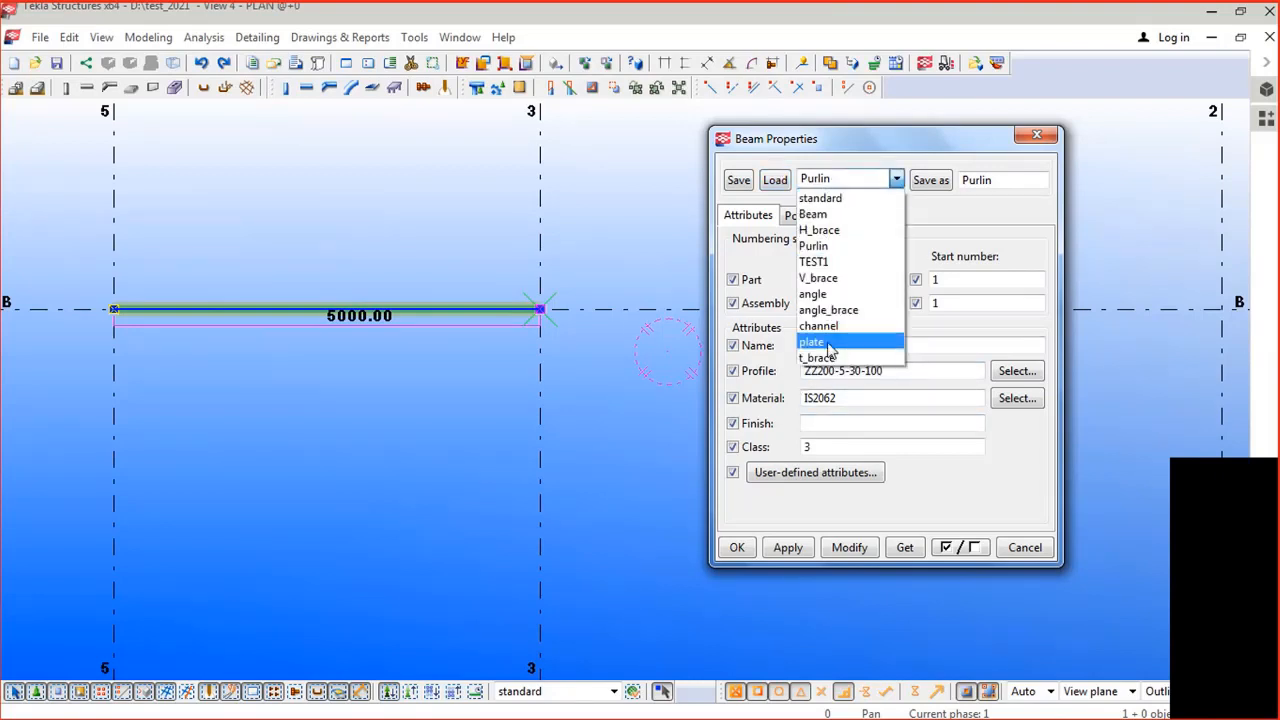
left_click(818, 262)
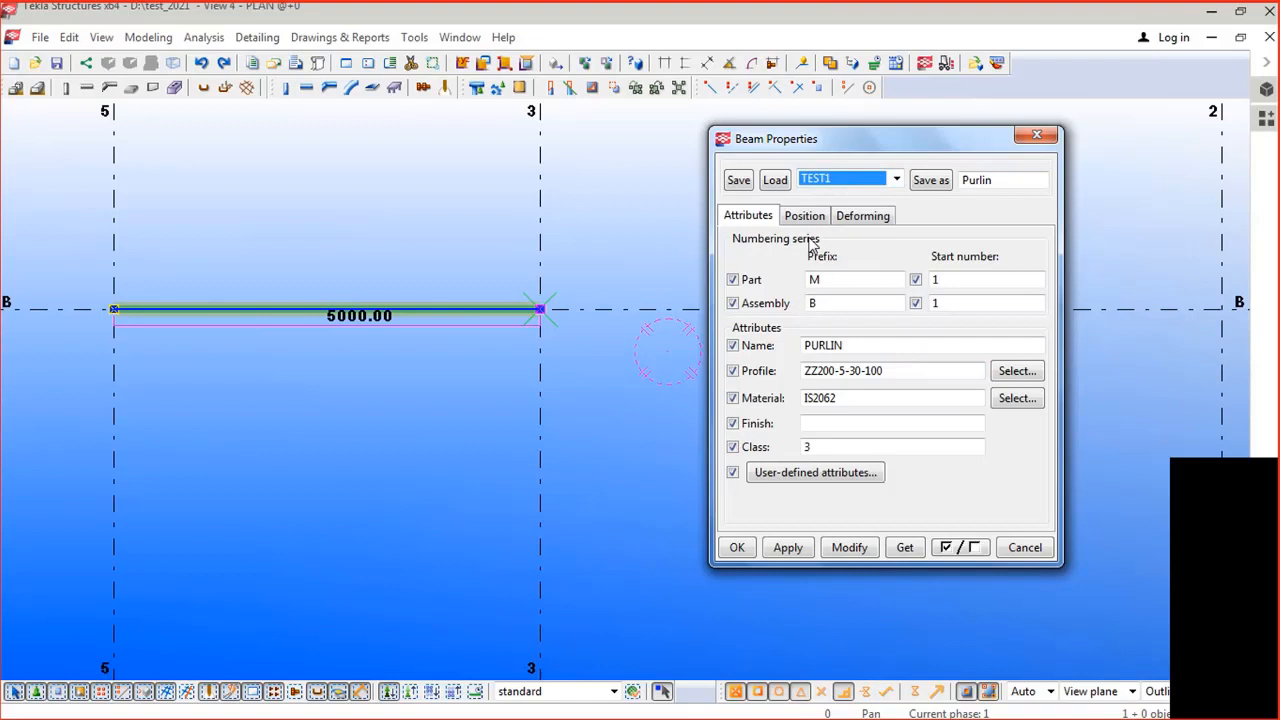
left_click(776, 182)
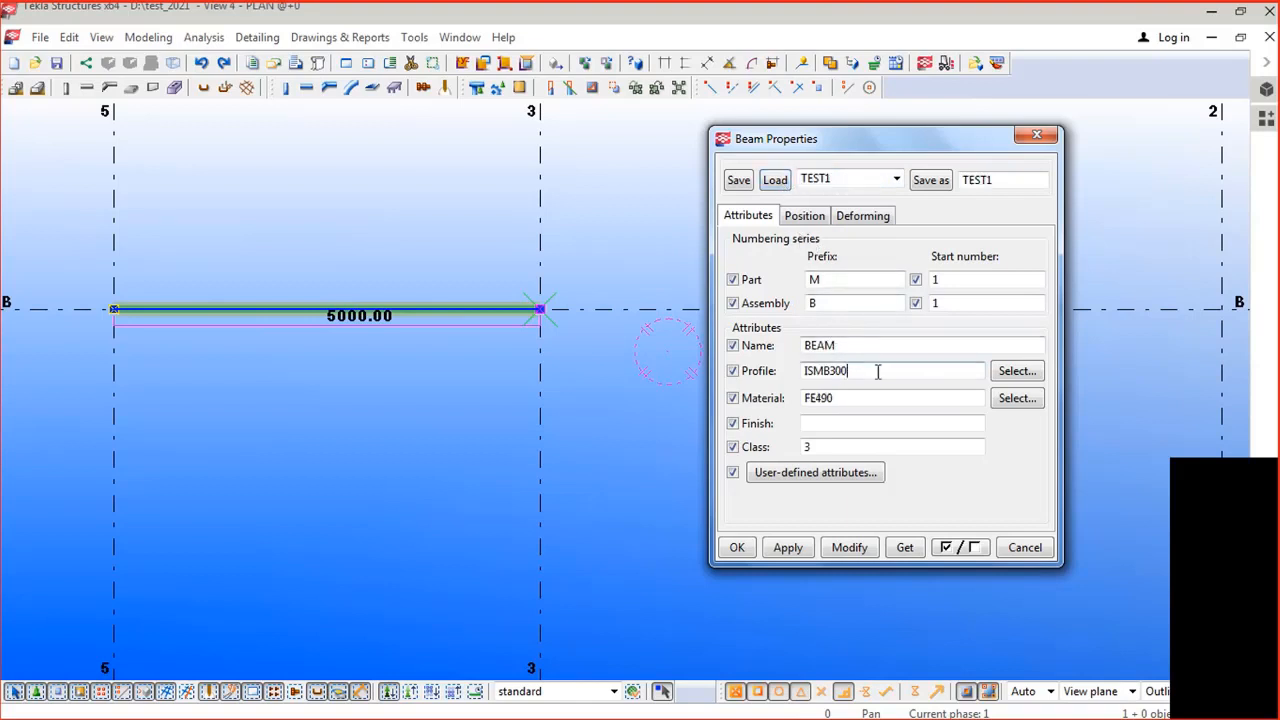
key("Tab")
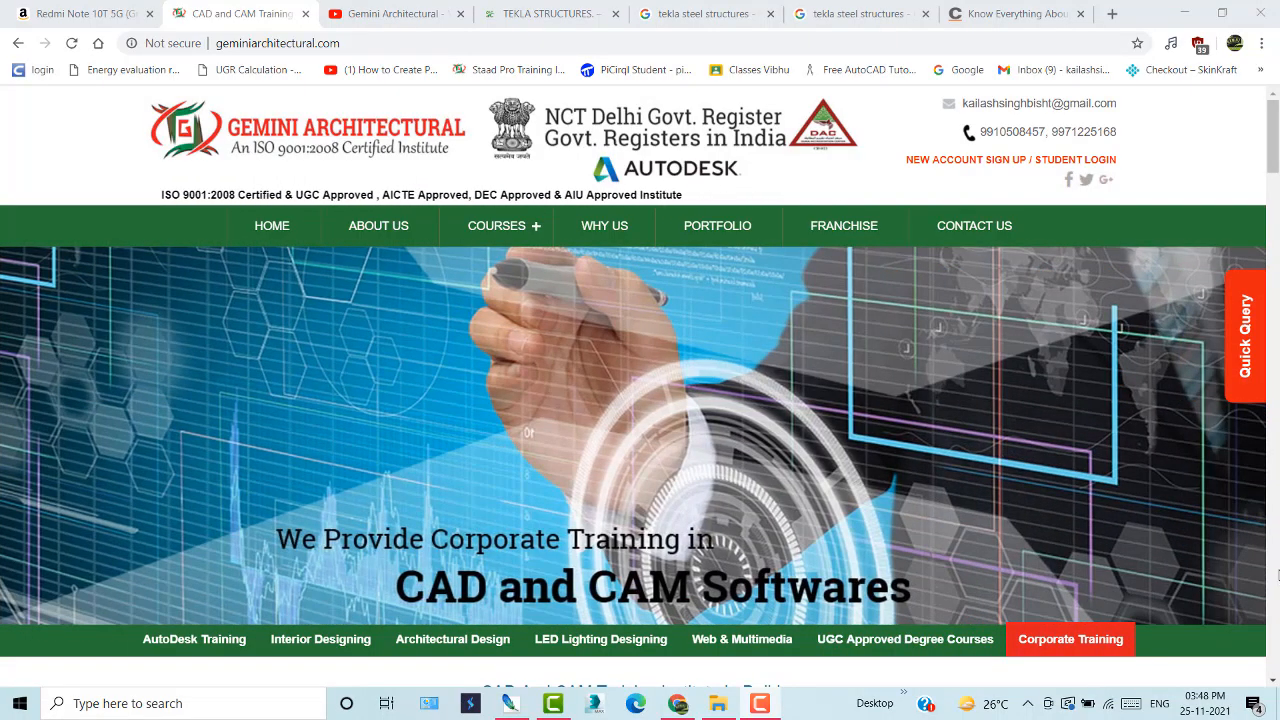
mouse_move(526, 236)
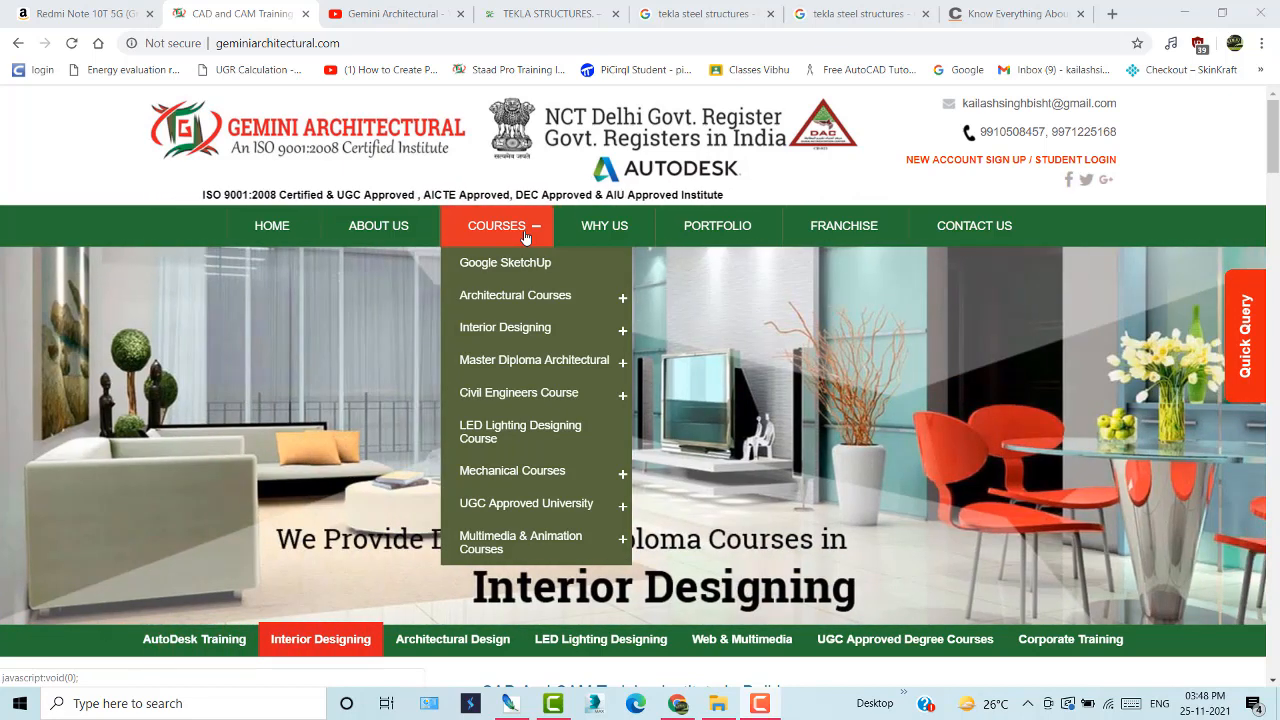
mouse_move(541, 303)
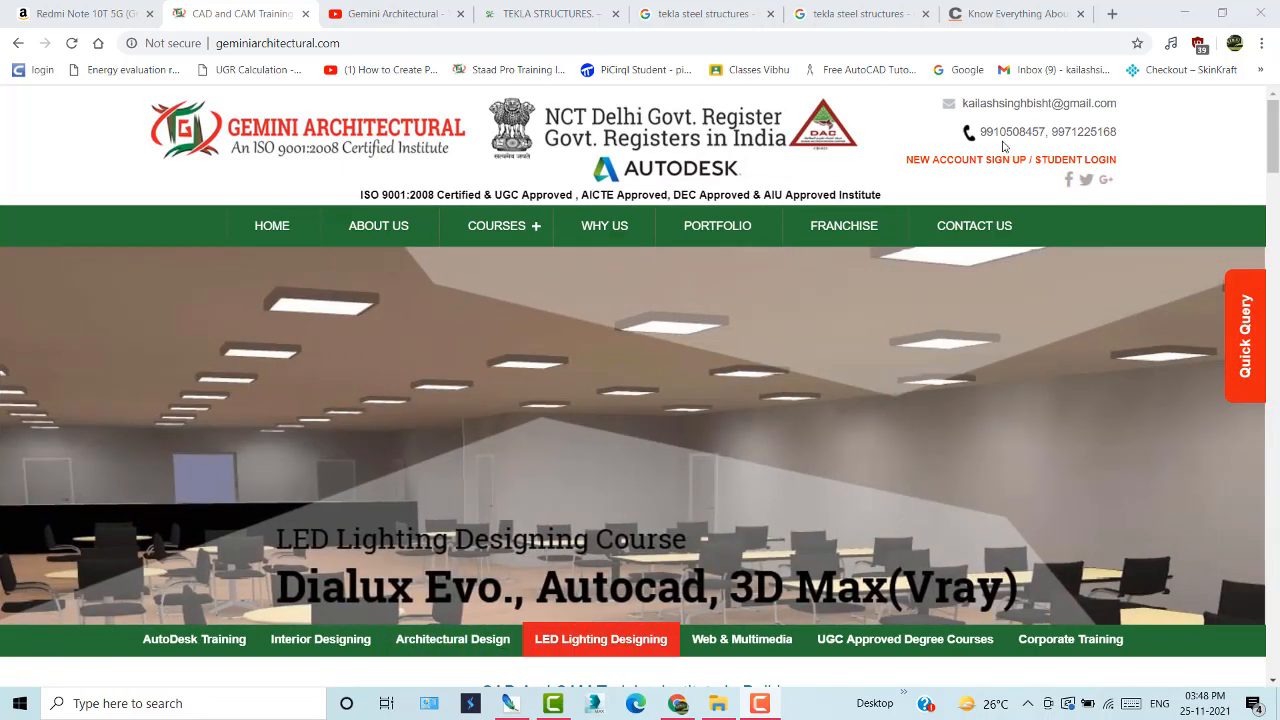
left_click(761, 705)
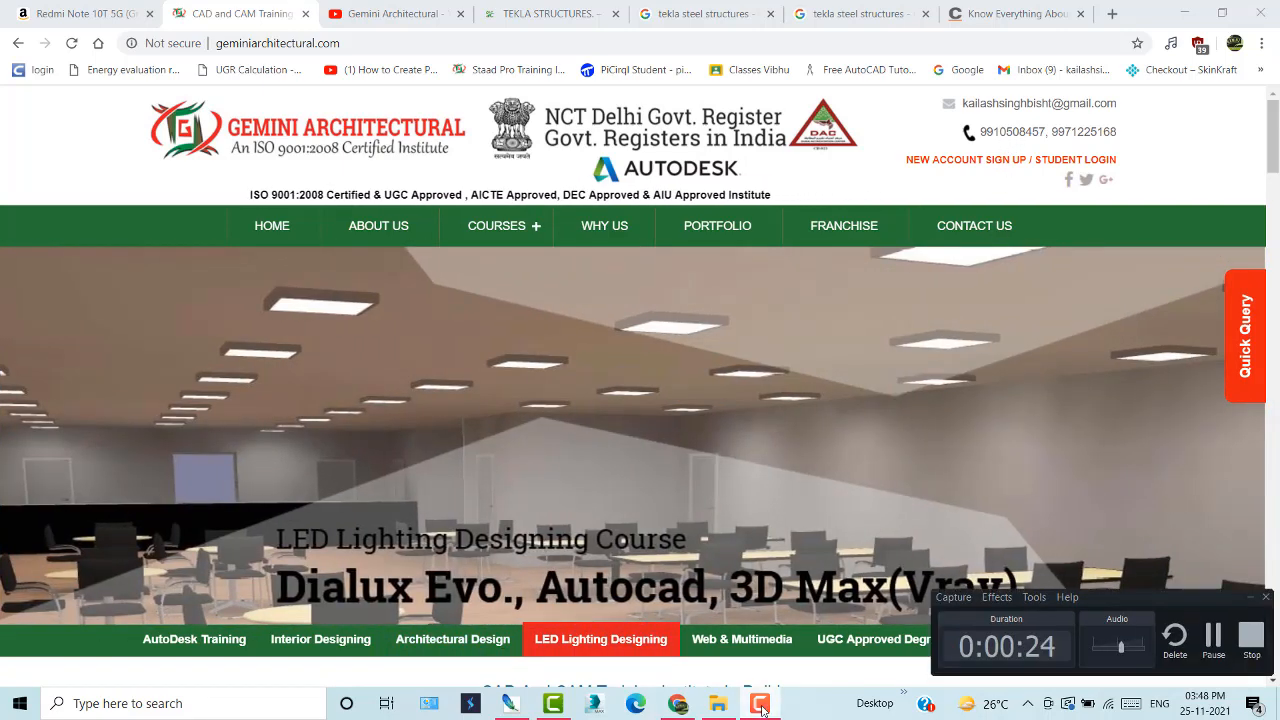